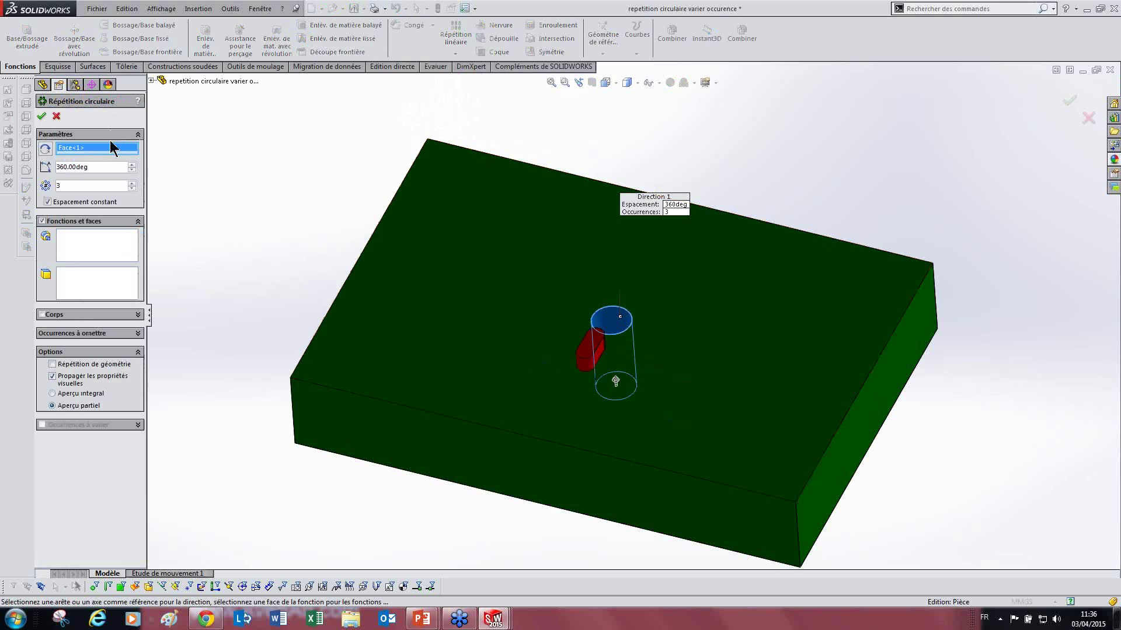
pyautogui.click(83, 244)
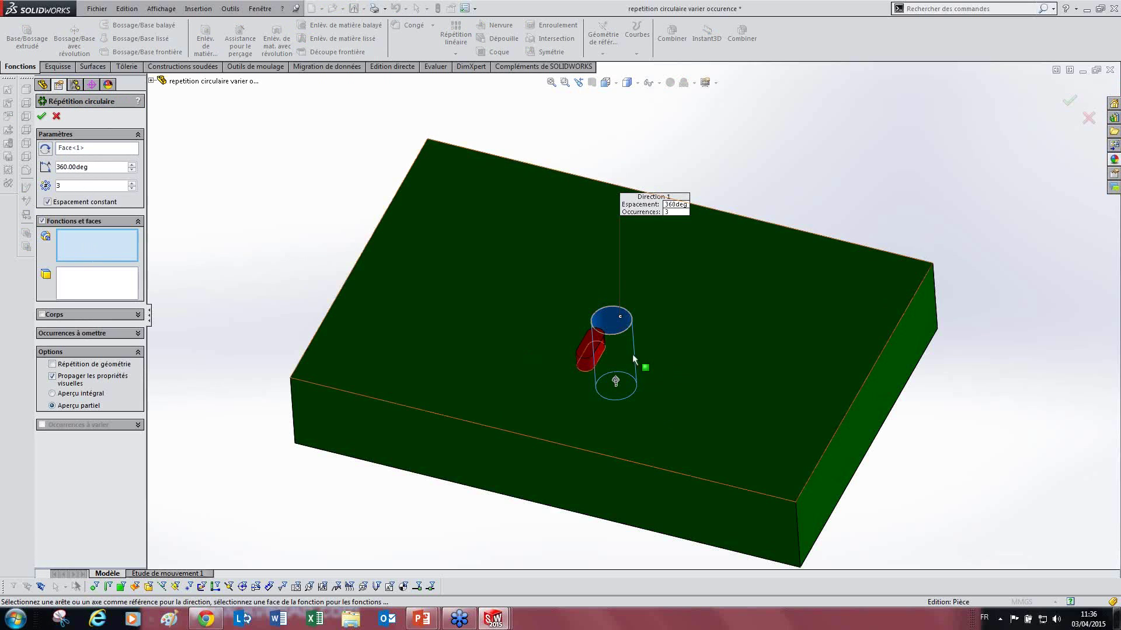
pyautogui.scroll(-1, 589, 362)
pyautogui.scroll(-3, 589, 362)
pyautogui.click(604, 319)
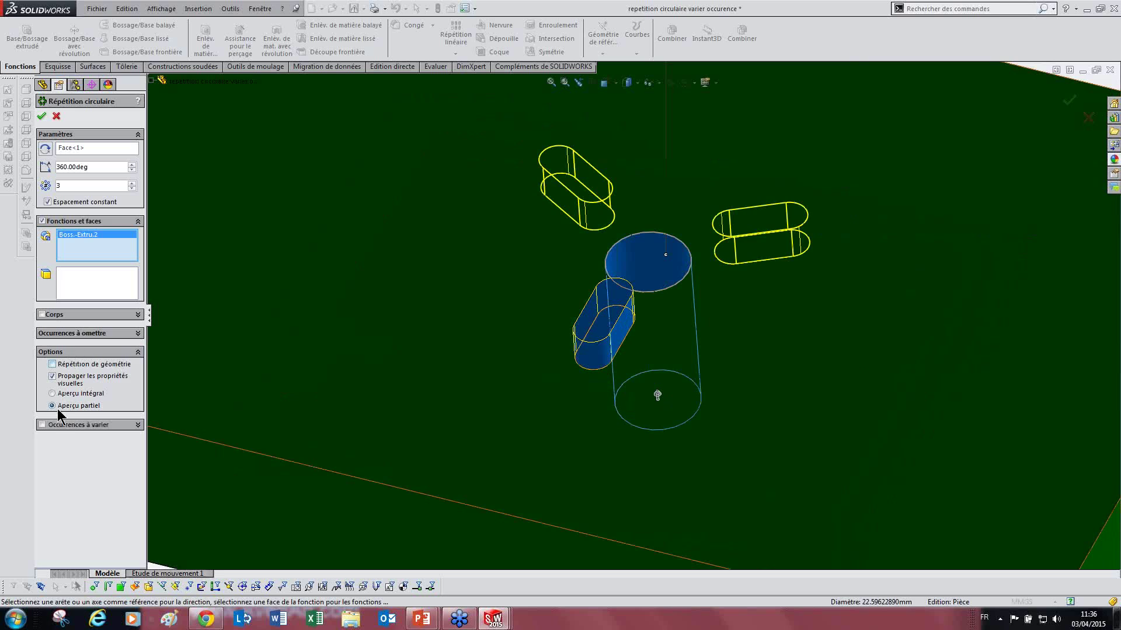
pyautogui.click(42, 425)
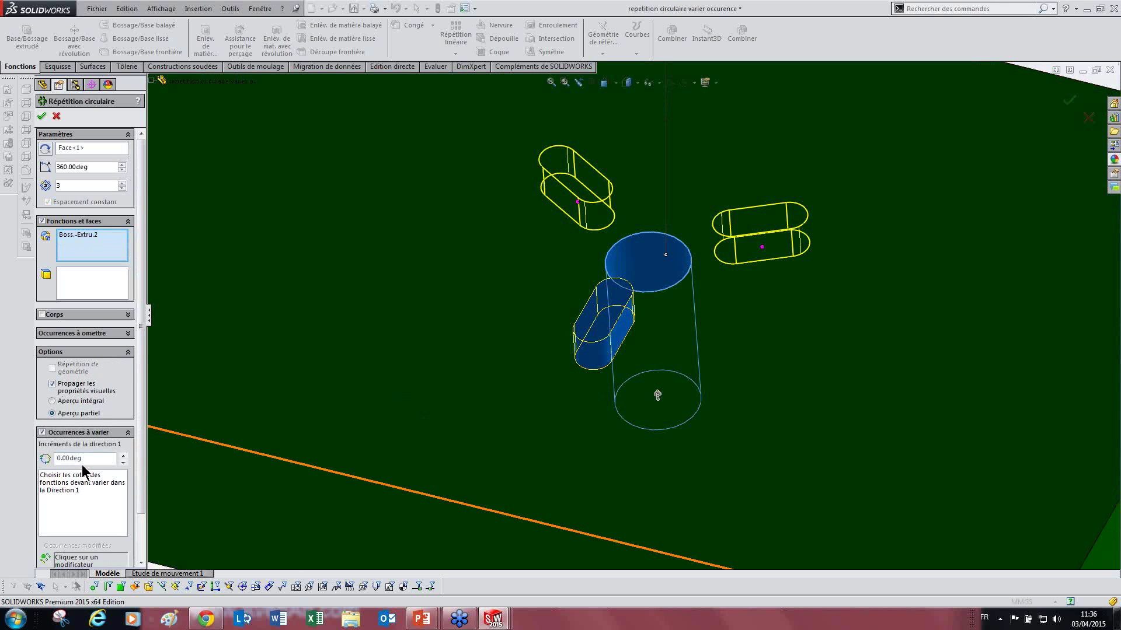
pyautogui.doubleClick(94, 458)
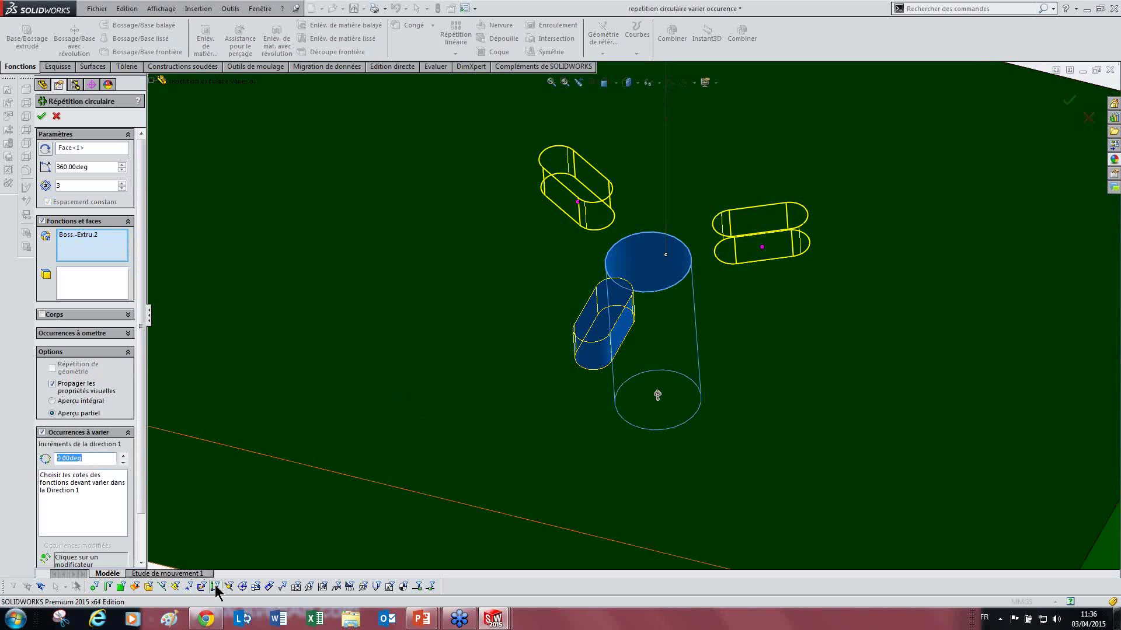
pyautogui.write('1')
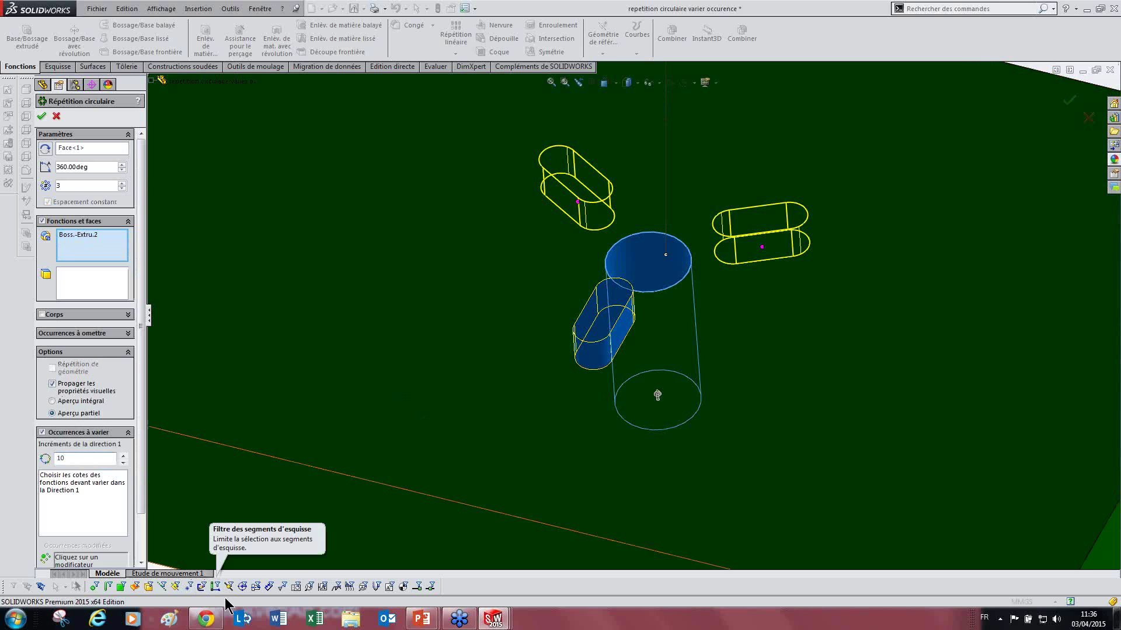
pyautogui.write('00deg')
pyautogui.moveTo(548, 248); pyautogui.dragTo(559, 279, button='middle')
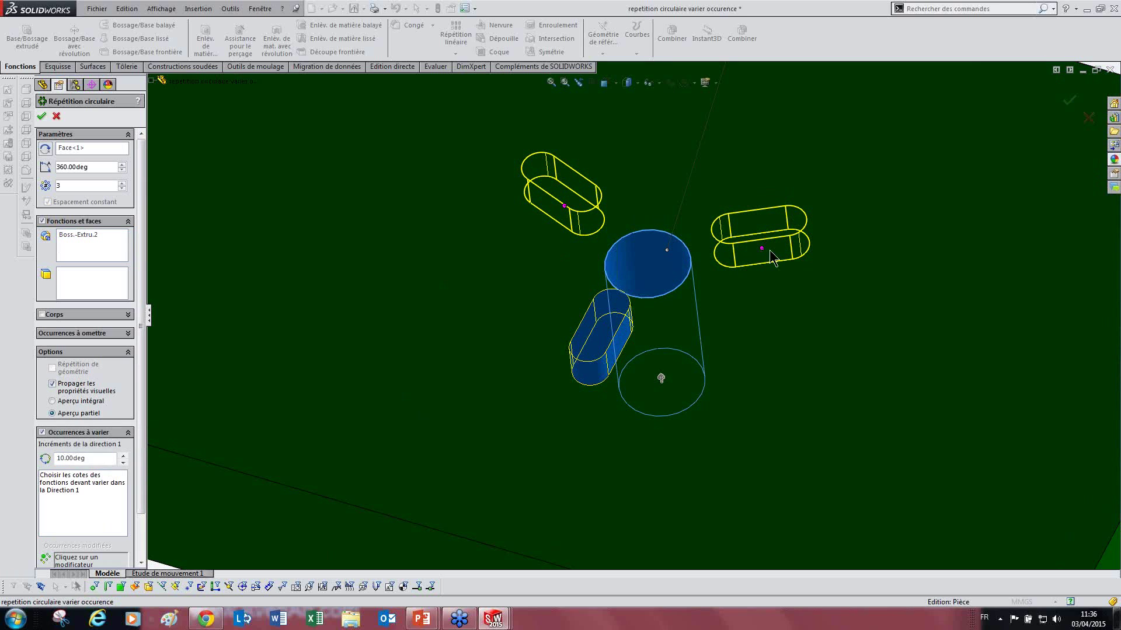
pyautogui.doubleClick(88, 167)
pyautogui.click(42, 433)
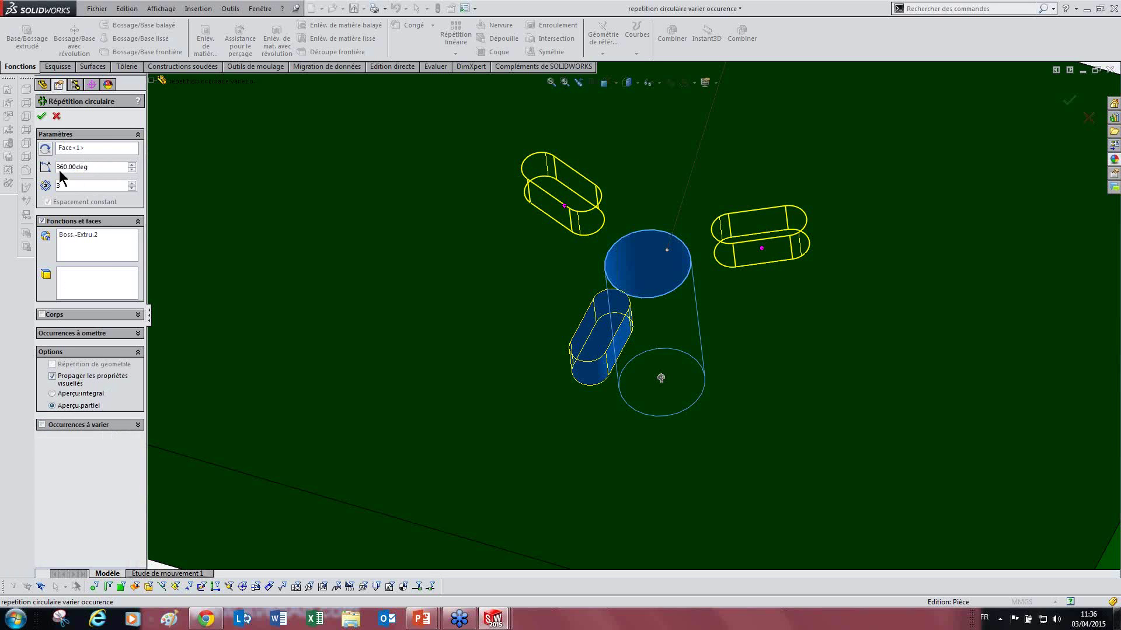
pyautogui.click(82, 186)
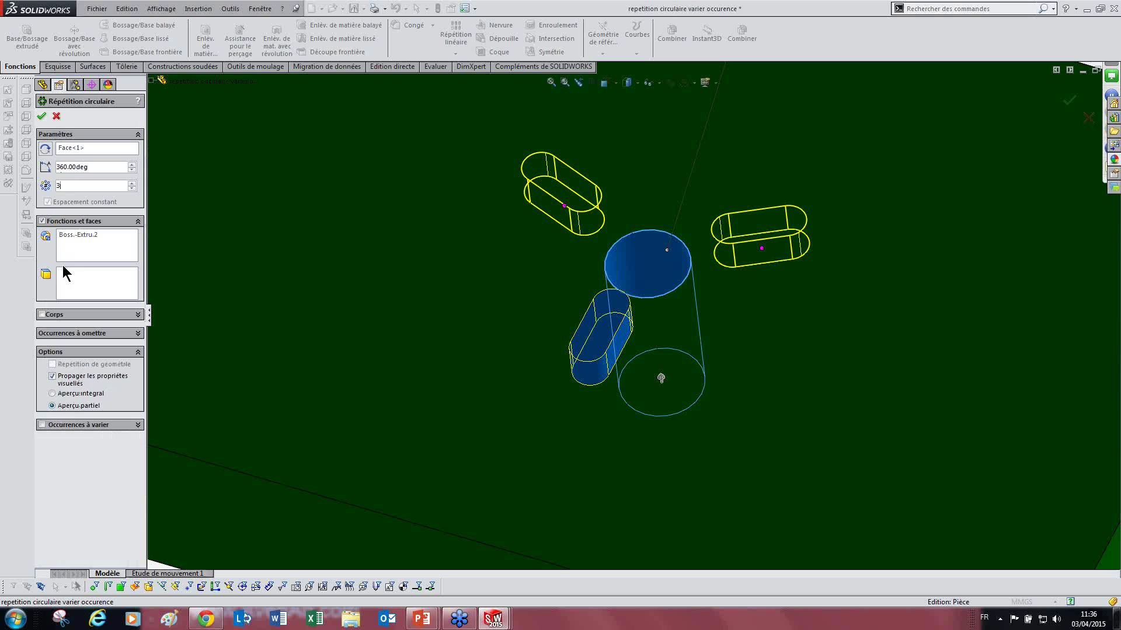
pyautogui.click(56, 116)
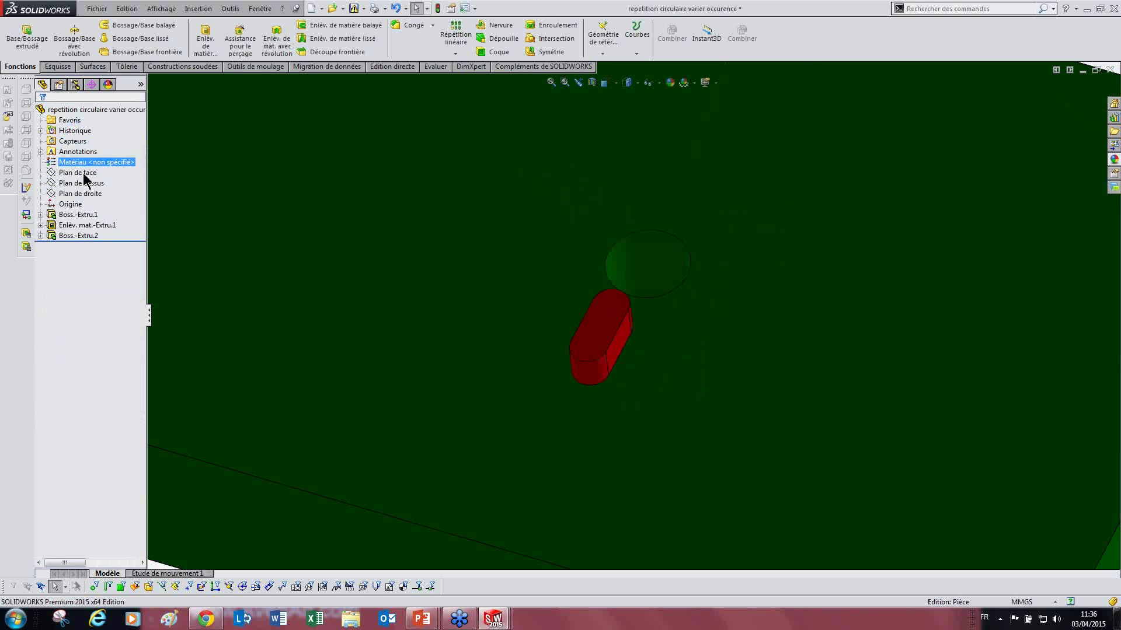
# Start a circular pattern of the red slot-shaped boss around the cylindrical face of the central hole
pyautogui.click(455, 53)
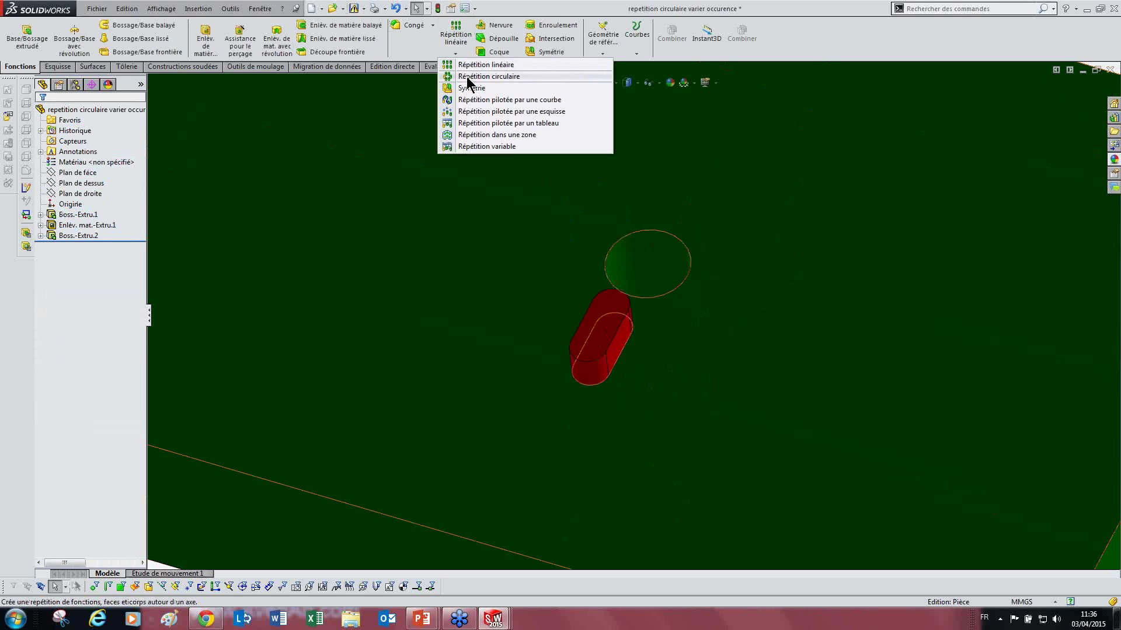
pyautogui.click(484, 76)
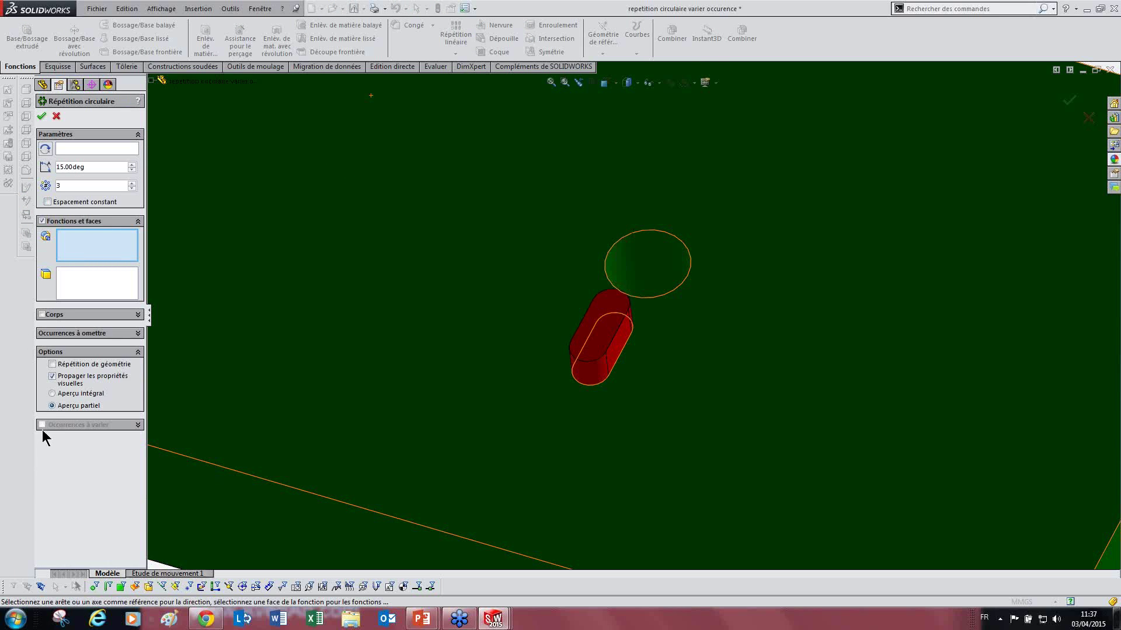
pyautogui.click(610, 352)
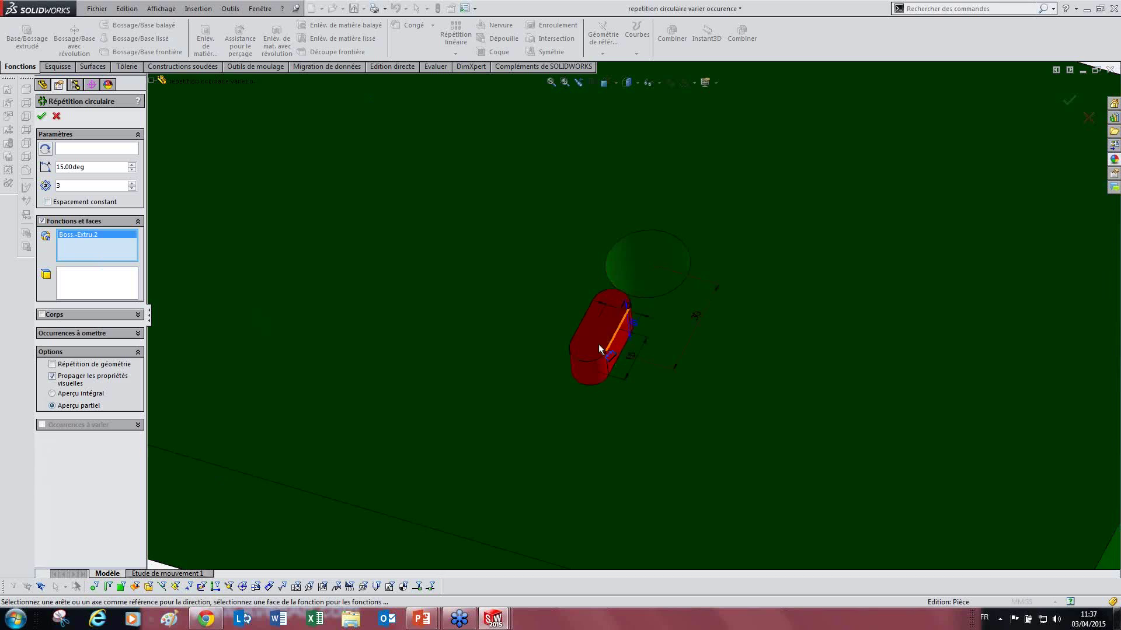
pyautogui.click(110, 150)
pyautogui.click(639, 266)
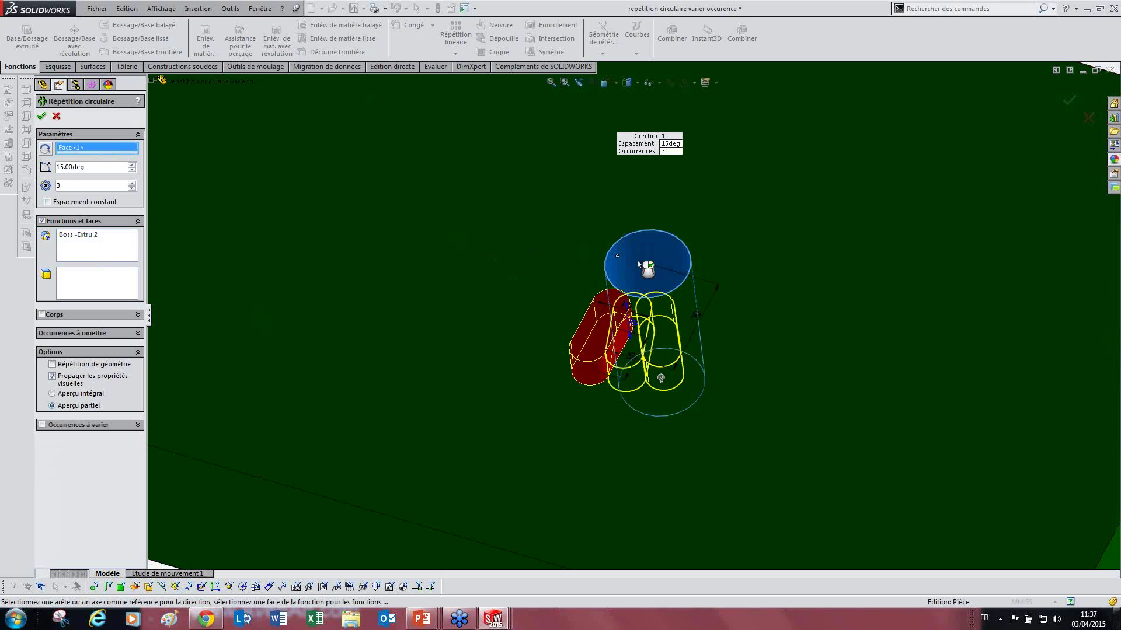
# Enable varied instances for the circular pattern and set the direction 1 spacing increment to 10 degrees
pyautogui.click(42, 425)
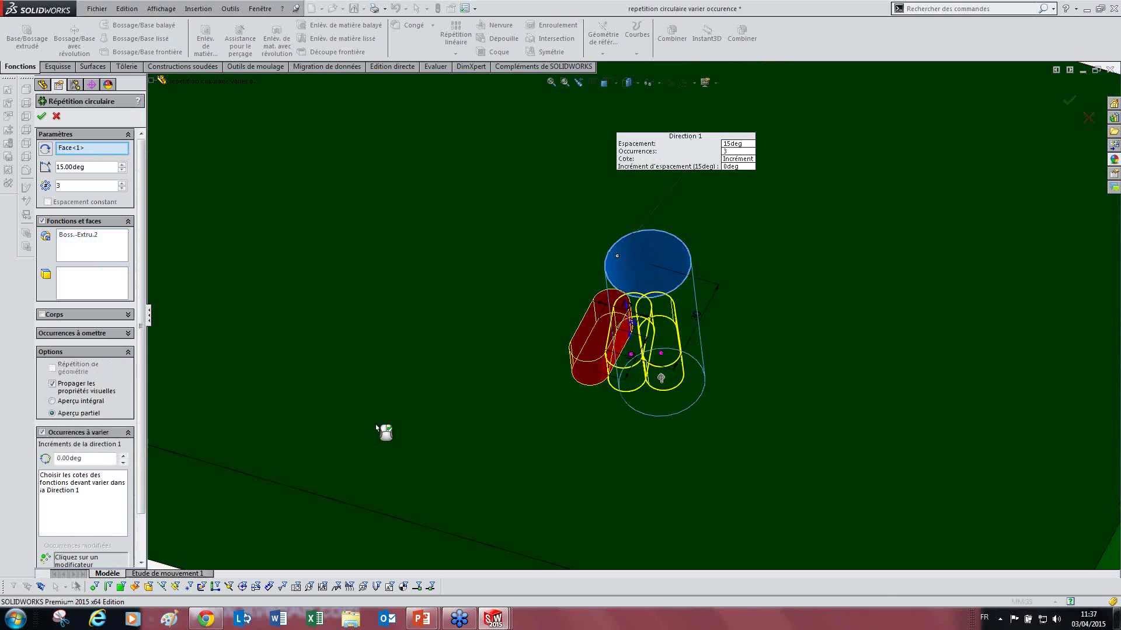
pyautogui.moveTo(93, 456); pyautogui.dragTo(36, 454)
pyautogui.write('10,')
pyautogui.press('Return')
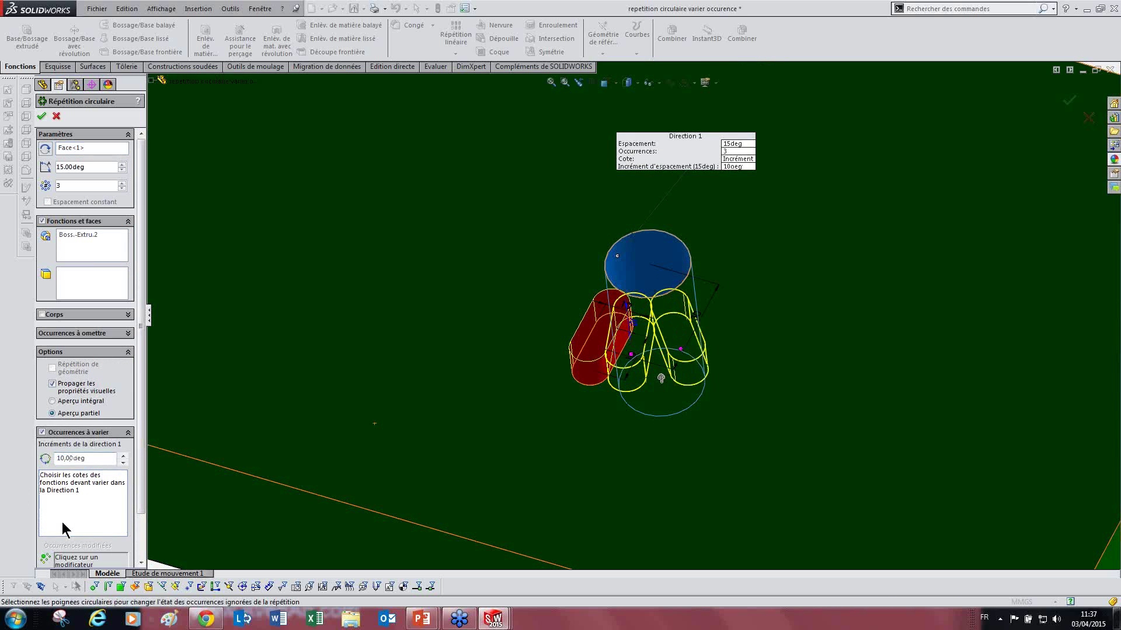
# Set the base angular spacing of the circular pattern to 30 degrees
pyautogui.moveTo(99, 169); pyautogui.dragTo(25, 170)
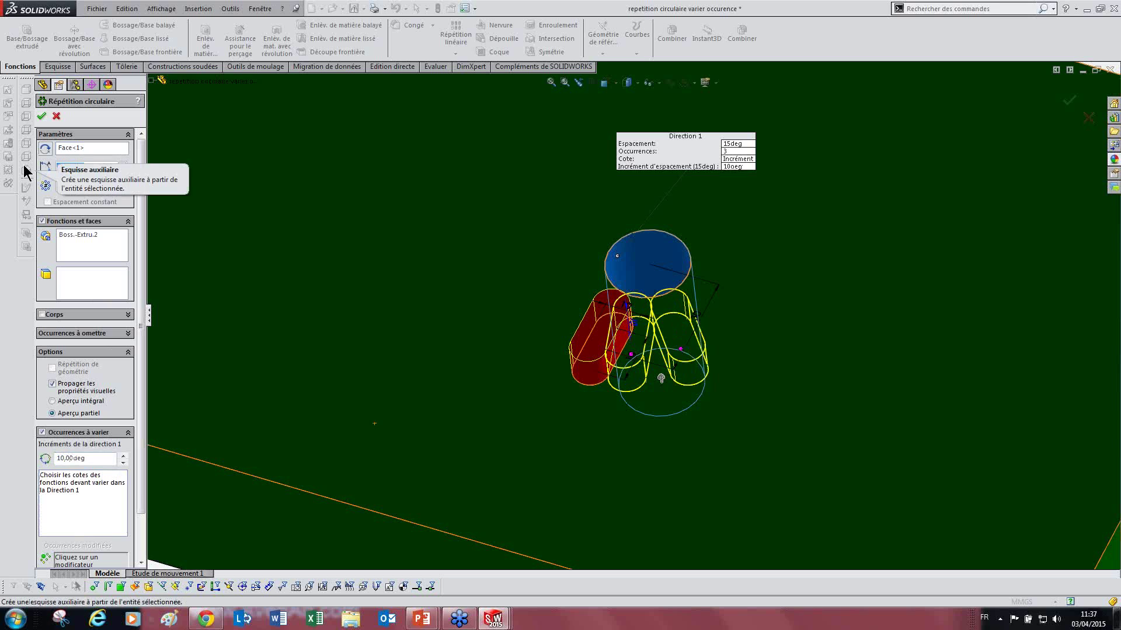
pyautogui.write('30')
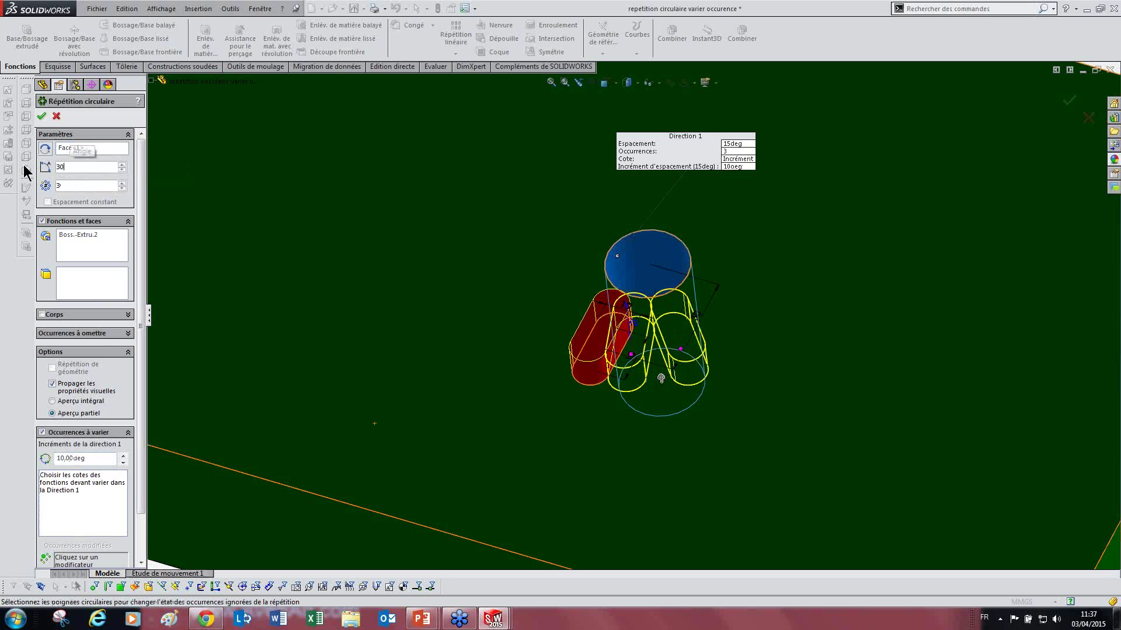
pyautogui.press('Return')
# Increase the circular pattern to 6 instances and create it
pyautogui.scroll(-5, 680, 340)
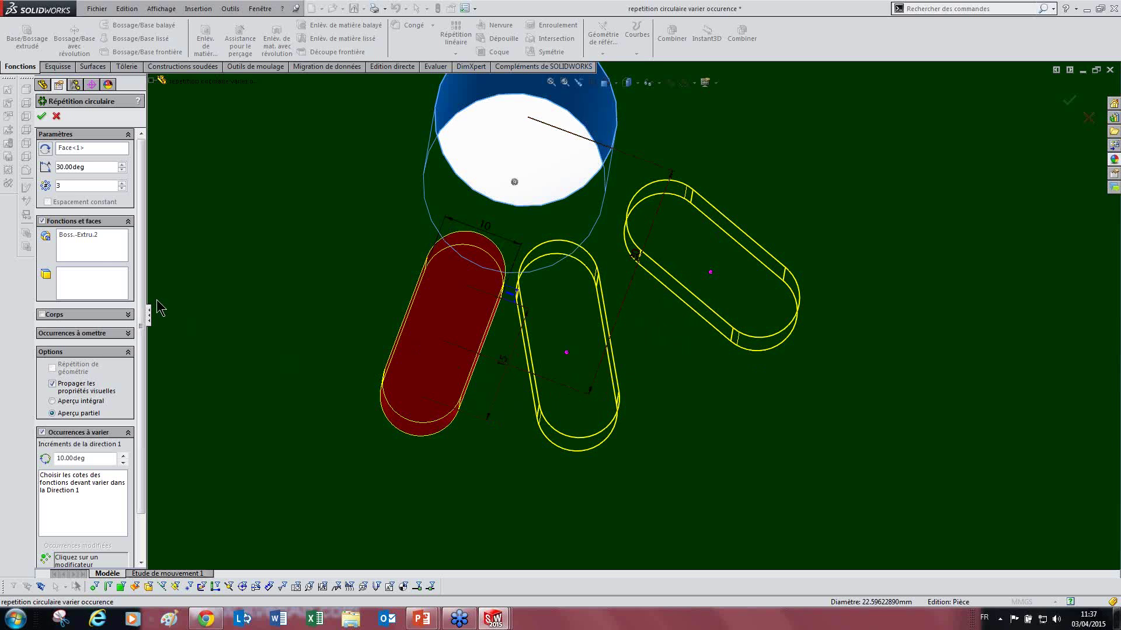
pyautogui.click(122, 183)
pyautogui.click(122, 183)
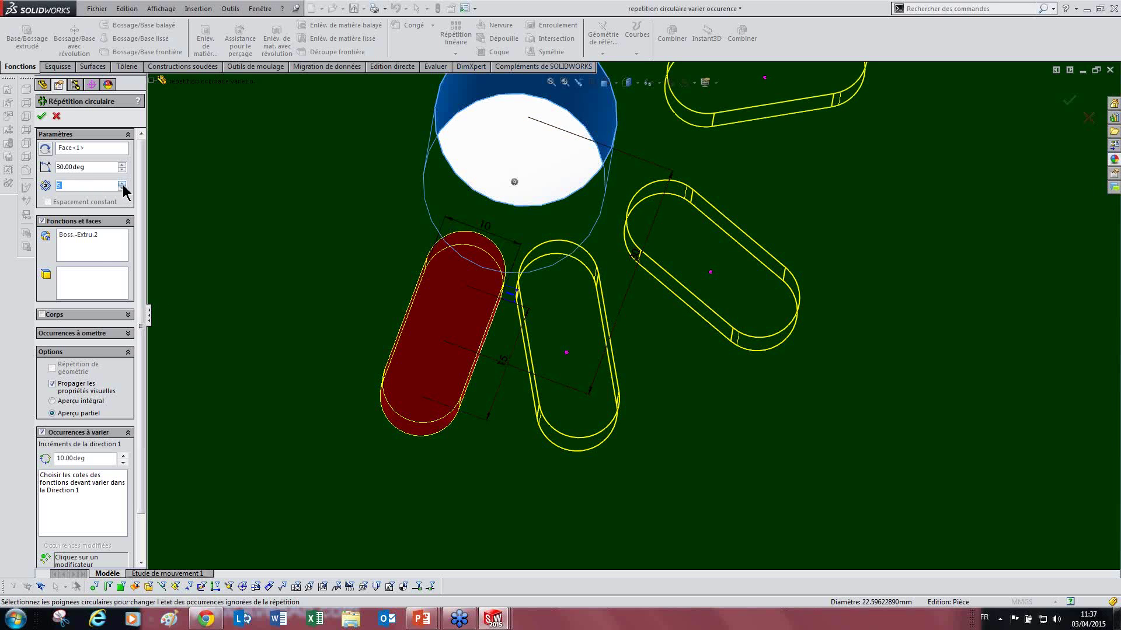
pyautogui.click(122, 182)
pyautogui.scroll(-3, 641, 291)
pyautogui.moveTo(689, 303); pyautogui.dragTo(719, 290, button='middle')
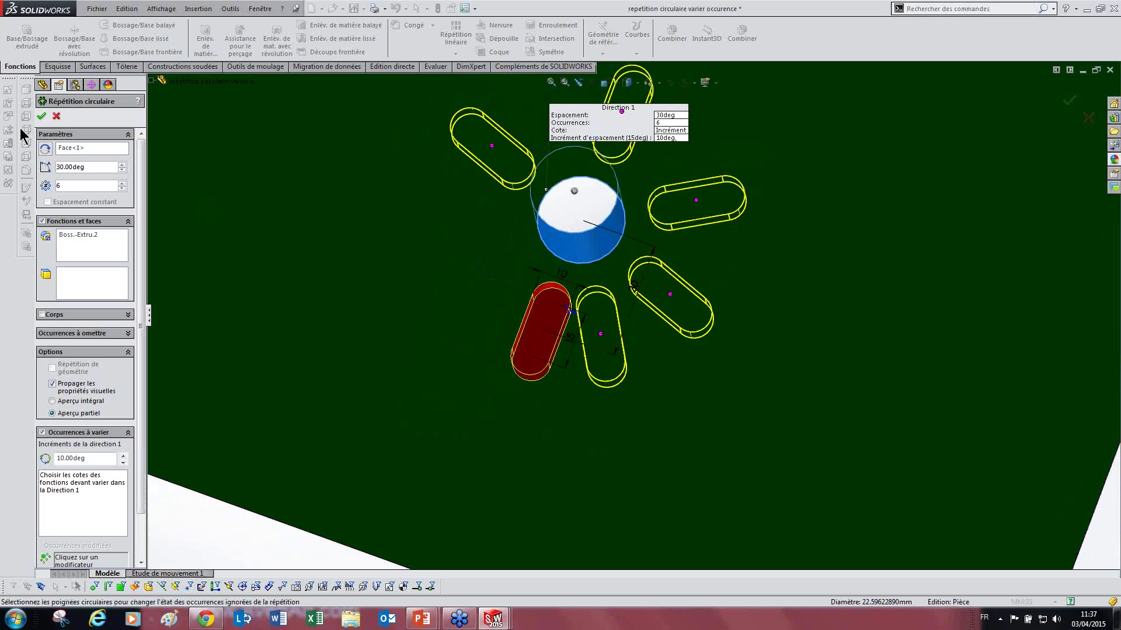
pyautogui.click(41, 119)
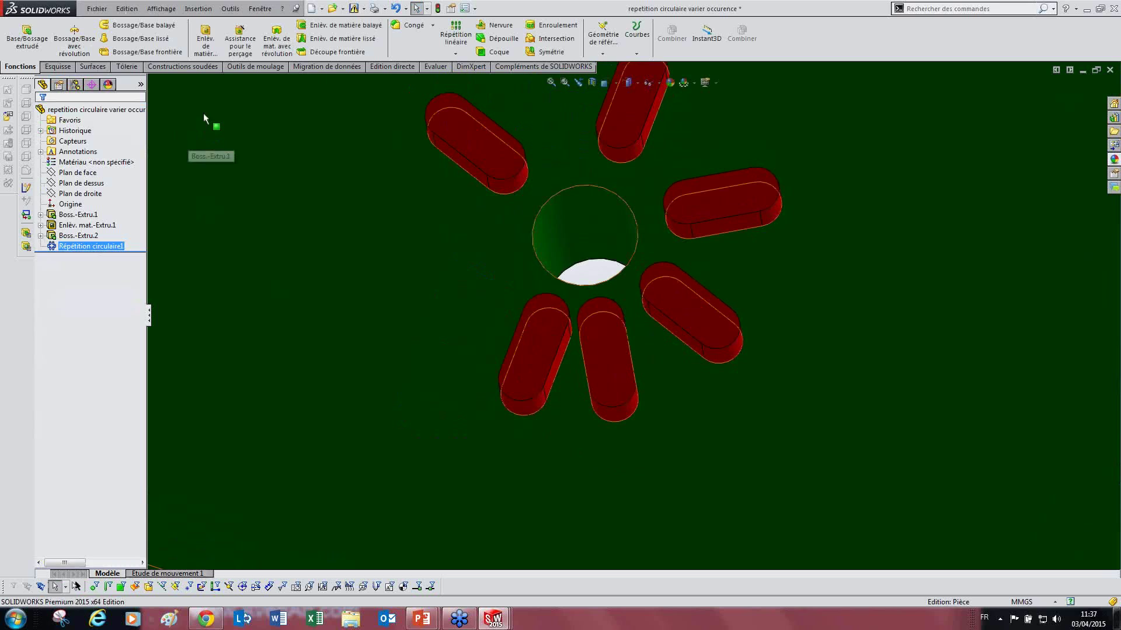
# Measure the angle between the straight edges of the original slot-shaped boss and the first patterned copy
pyautogui.click(436, 66)
pyautogui.click(60, 38)
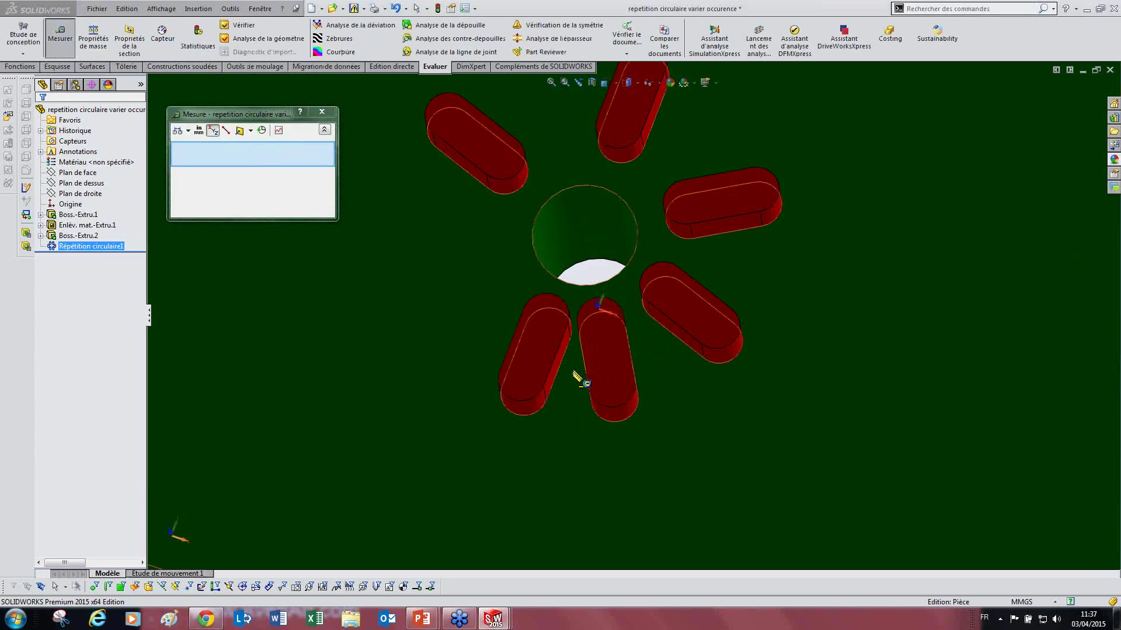
pyautogui.click(552, 365)
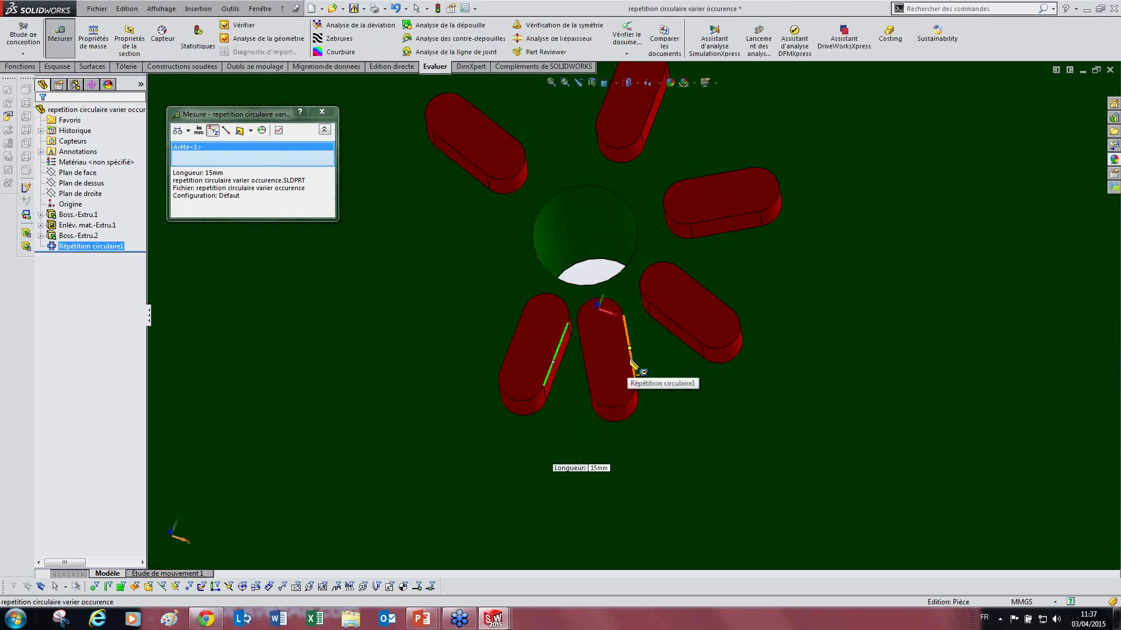
pyautogui.click(630, 365)
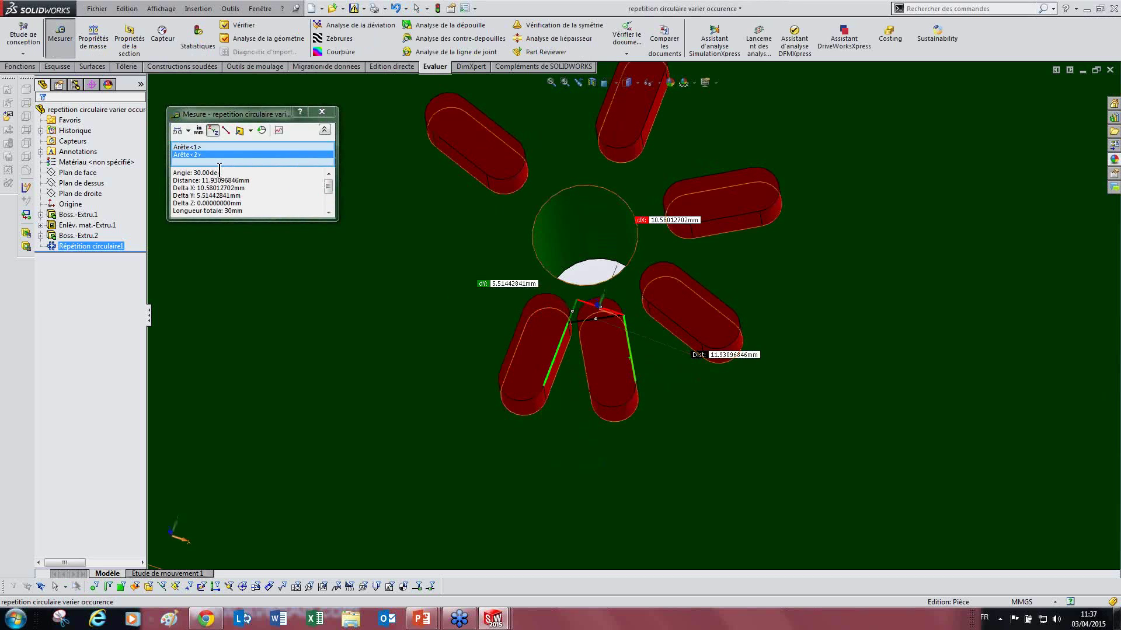
pyautogui.click(291, 329)
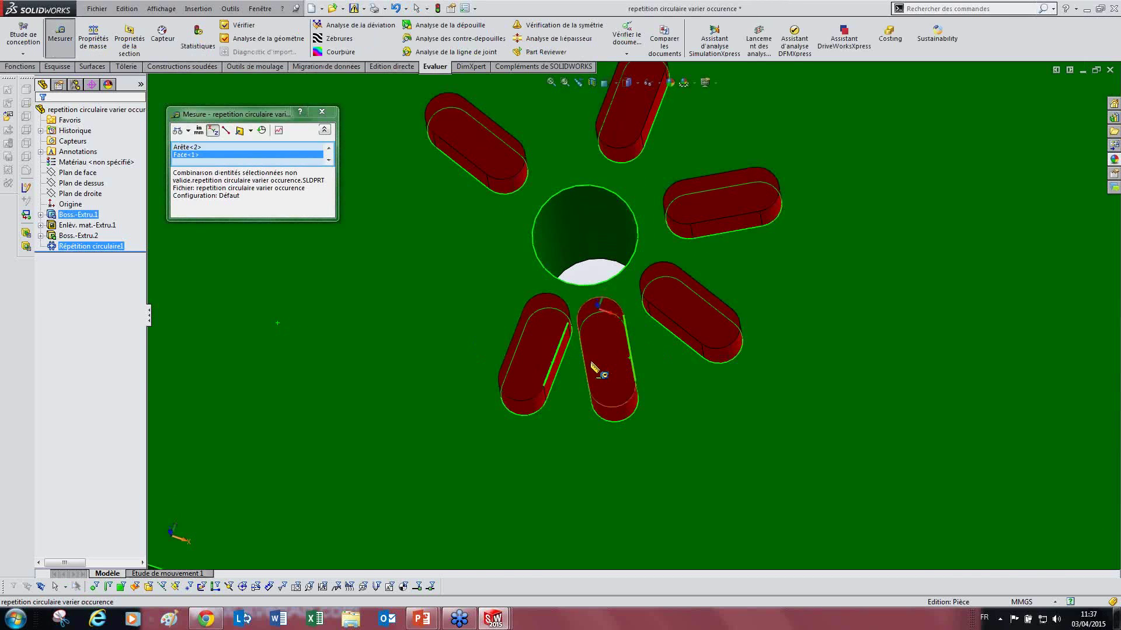
# Clear the measurement and measure the angle between the straight edges of the second and third bosses
pyautogui.press('f')
pyautogui.scroll(-4, 654, 337)
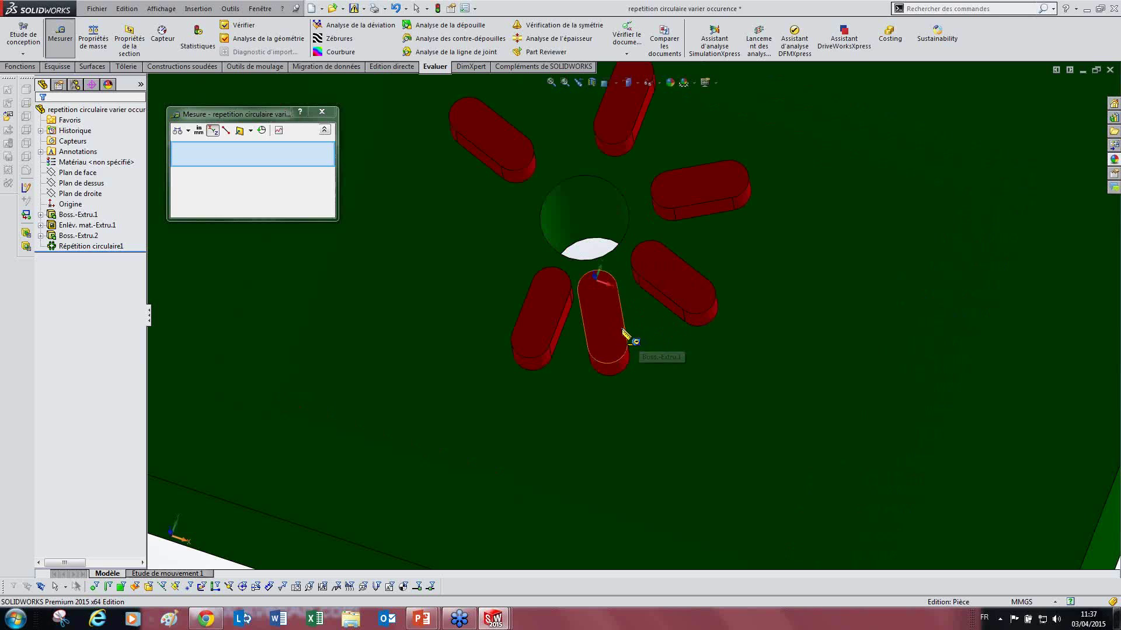
pyautogui.click(626, 336)
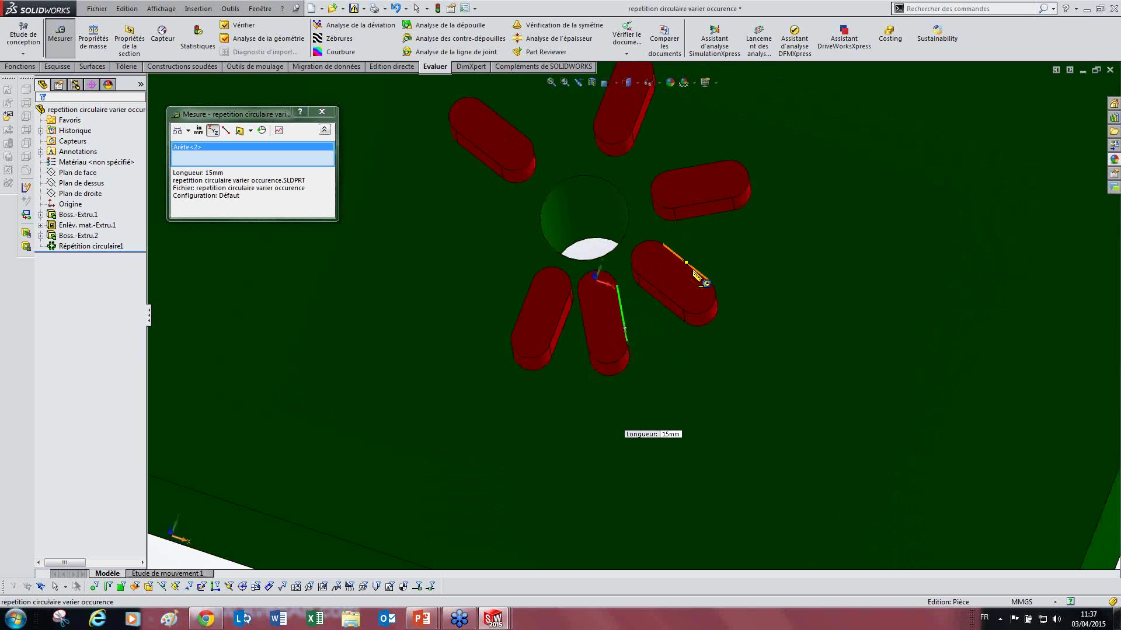
pyautogui.click(698, 278)
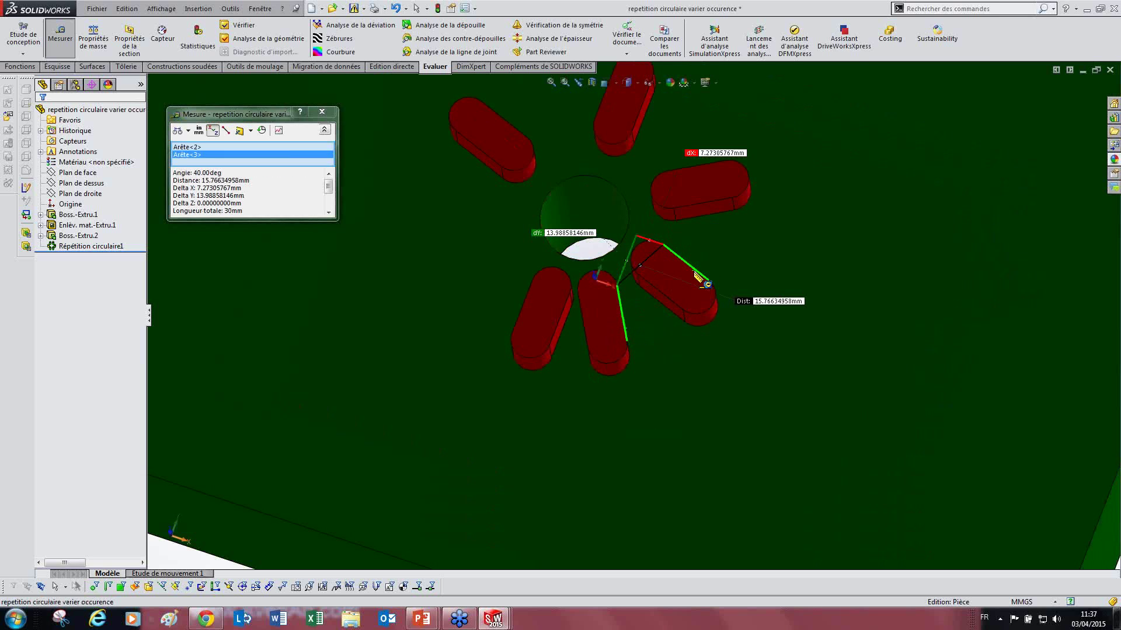
# Measure the angle between the straight edges of the third and fourth bosses, then close the measurement
pyautogui.scroll(2, 313, 434)
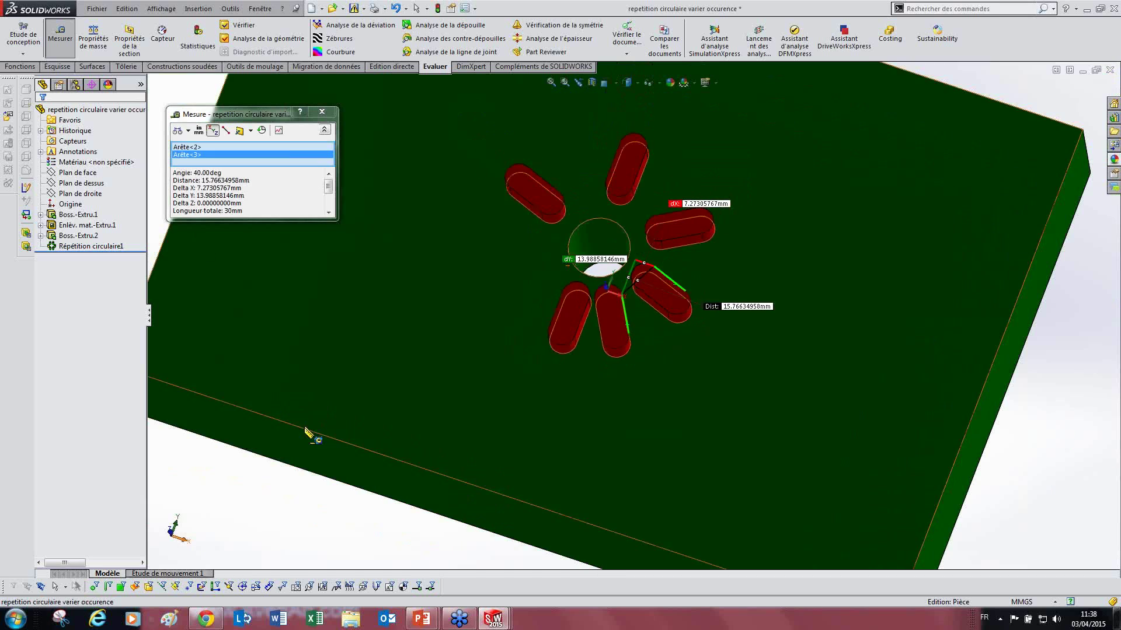
pyautogui.press('Escape')
pyautogui.click(677, 286)
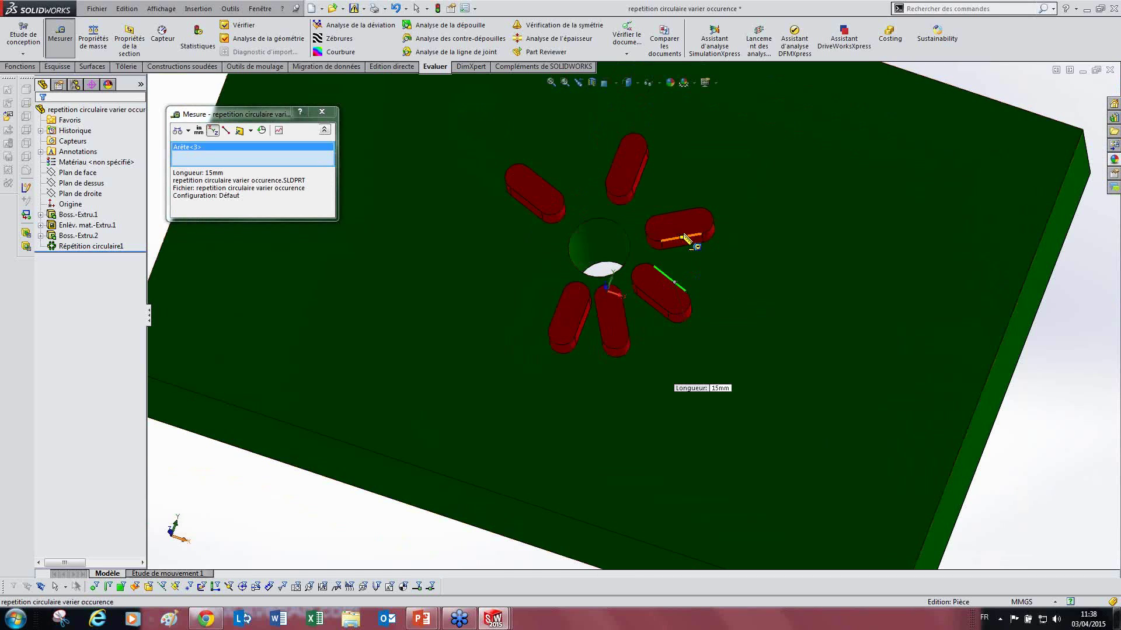
pyautogui.click(688, 211)
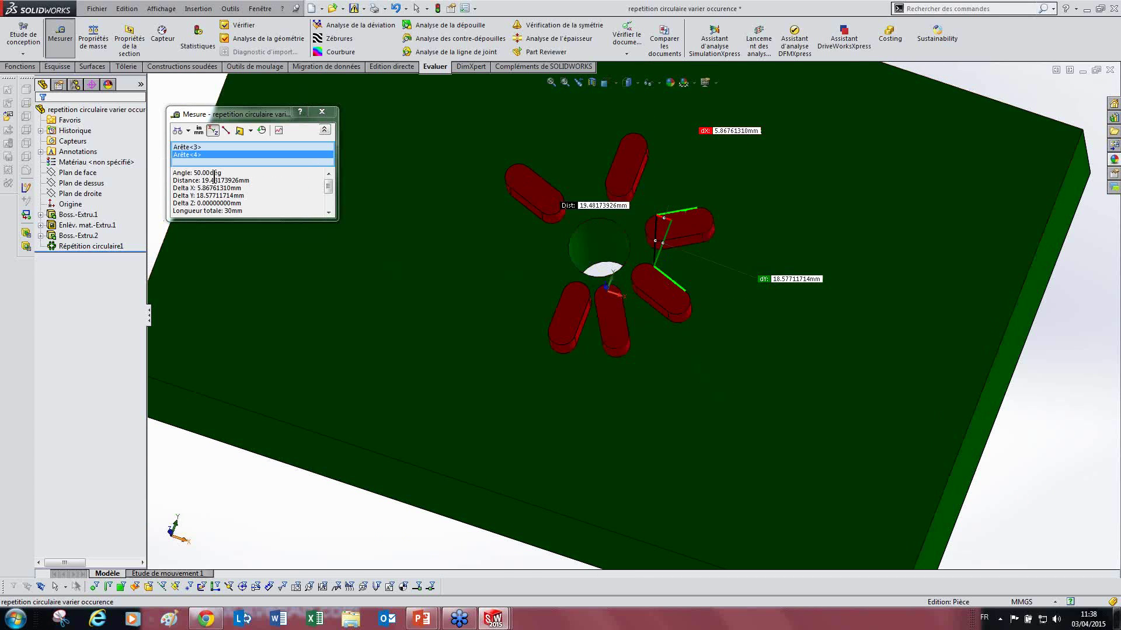
pyautogui.click(323, 112)
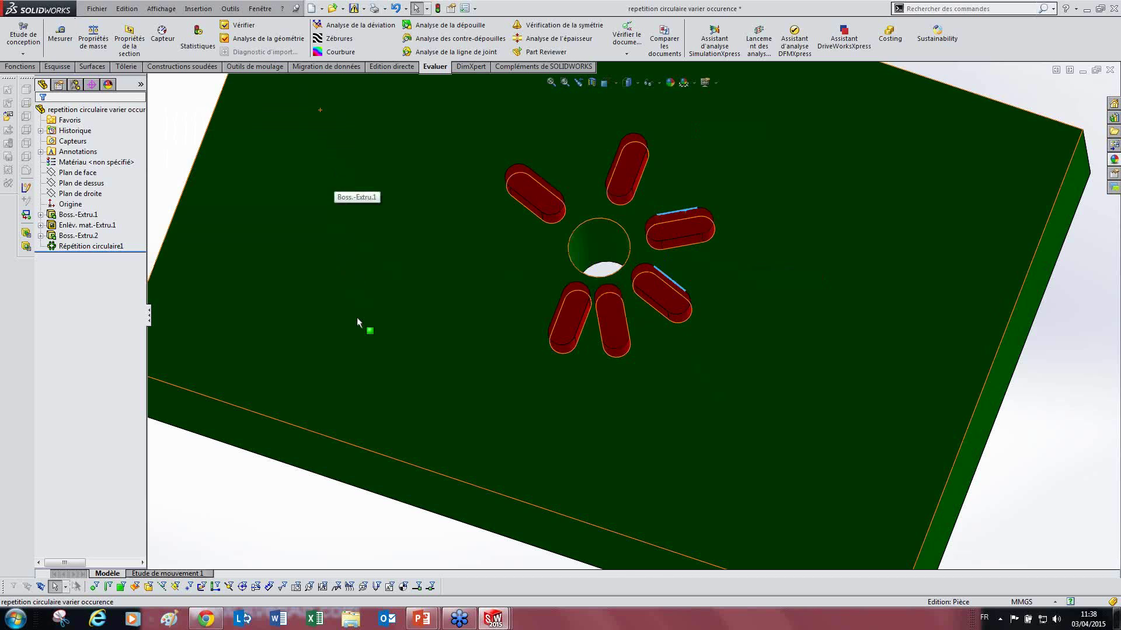
# Open the existing circular pattern of slot-shaped bosses for editing
pyautogui.press('f')
pyautogui.click(74, 246)
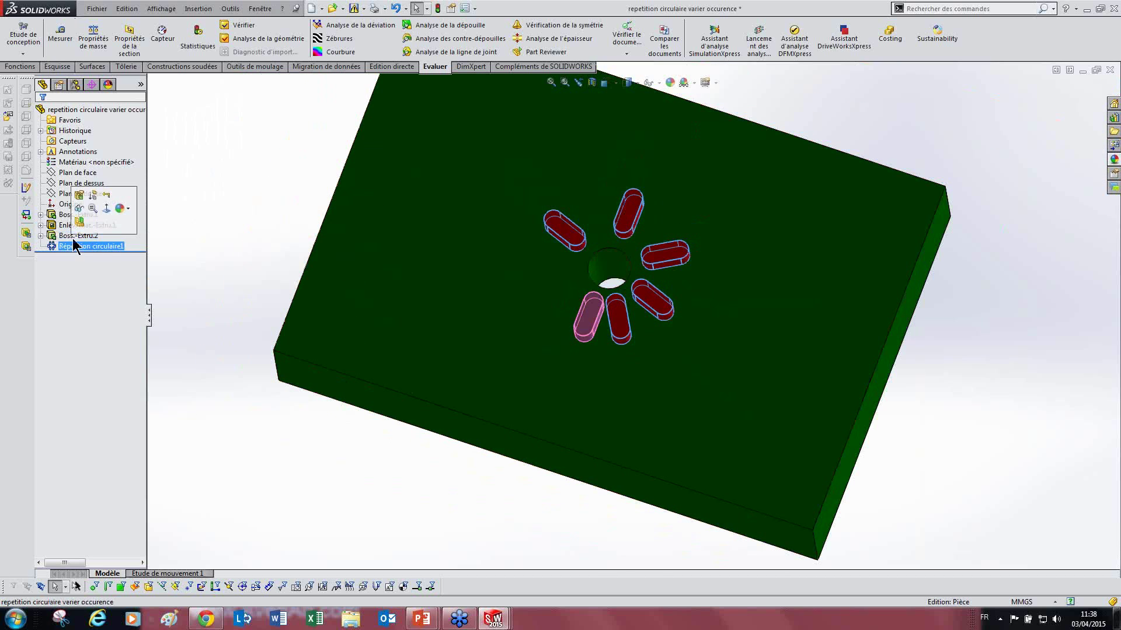
pyautogui.click(80, 195)
pyautogui.scroll(-5, 745, 320)
pyautogui.moveTo(698, 309); pyautogui.dragTo(612, 304, button='middle')
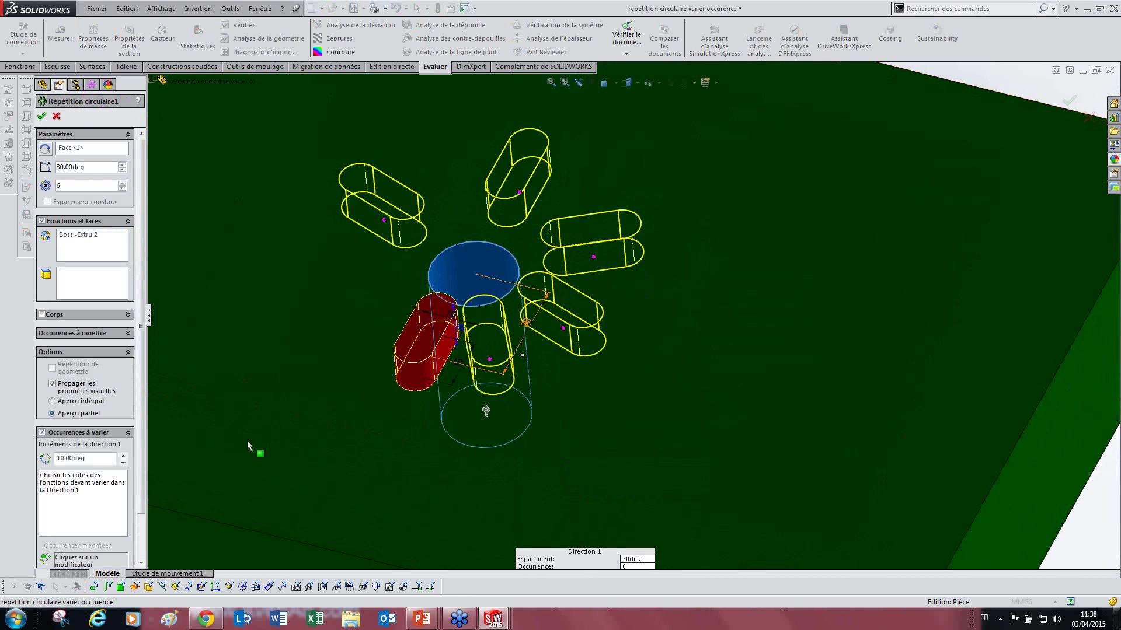
# Add the original slot's 15 mm length dimension to the varied instances with an increment of 5 mm
pyautogui.click(64, 490)
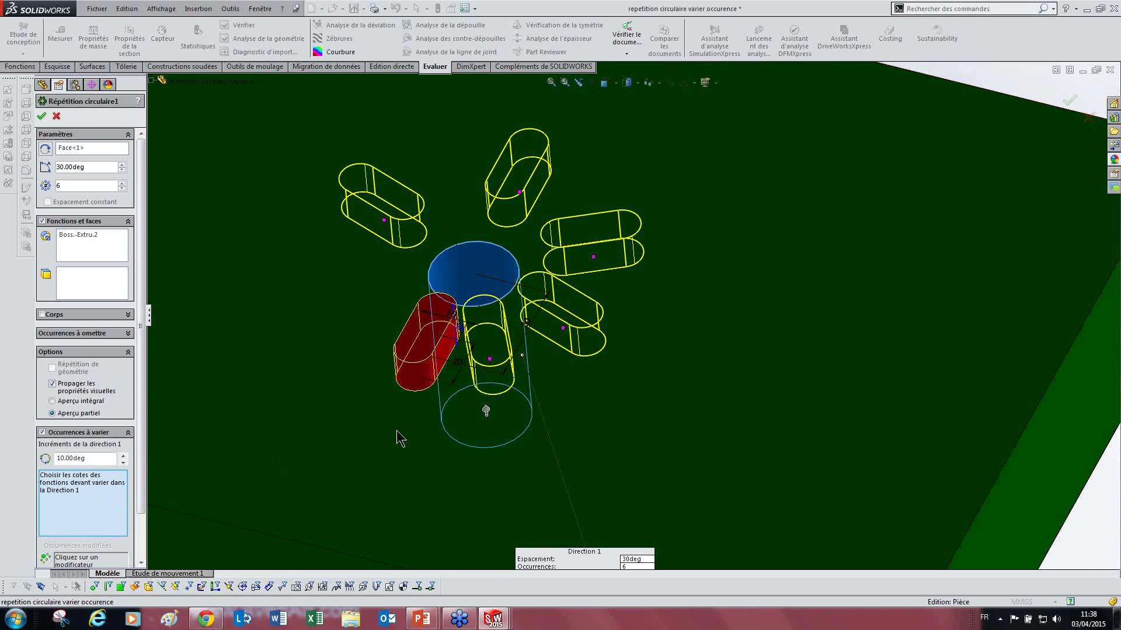
pyautogui.scroll(3, 409, 420)
pyautogui.scroll(-5, 532, 334)
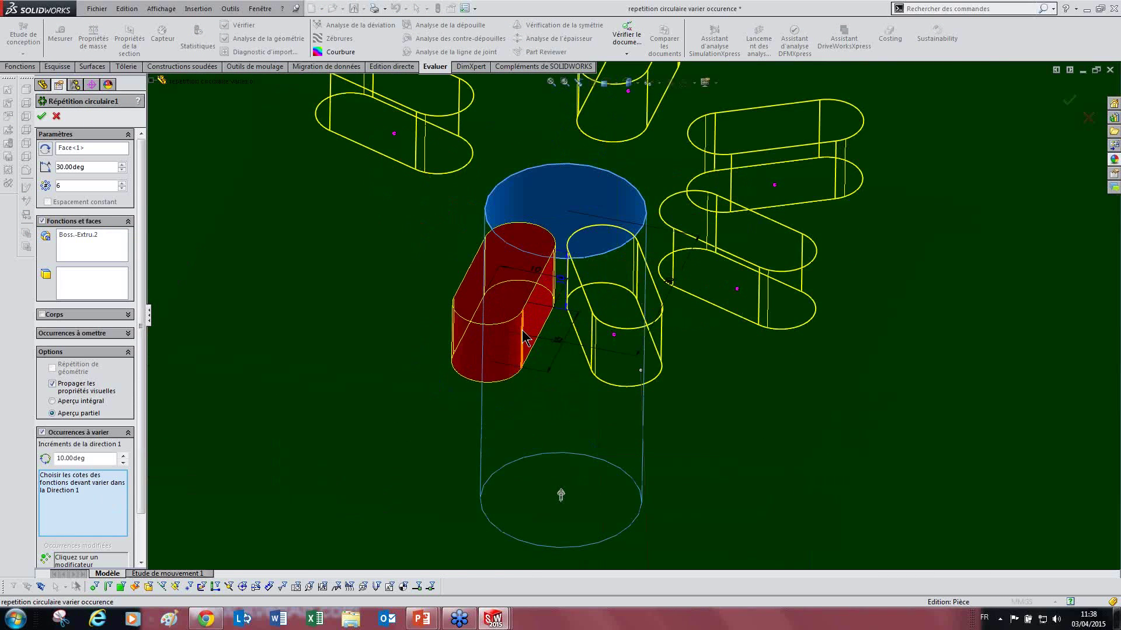
pyautogui.moveTo(560, 303); pyautogui.dragTo(563, 358, button='middle')
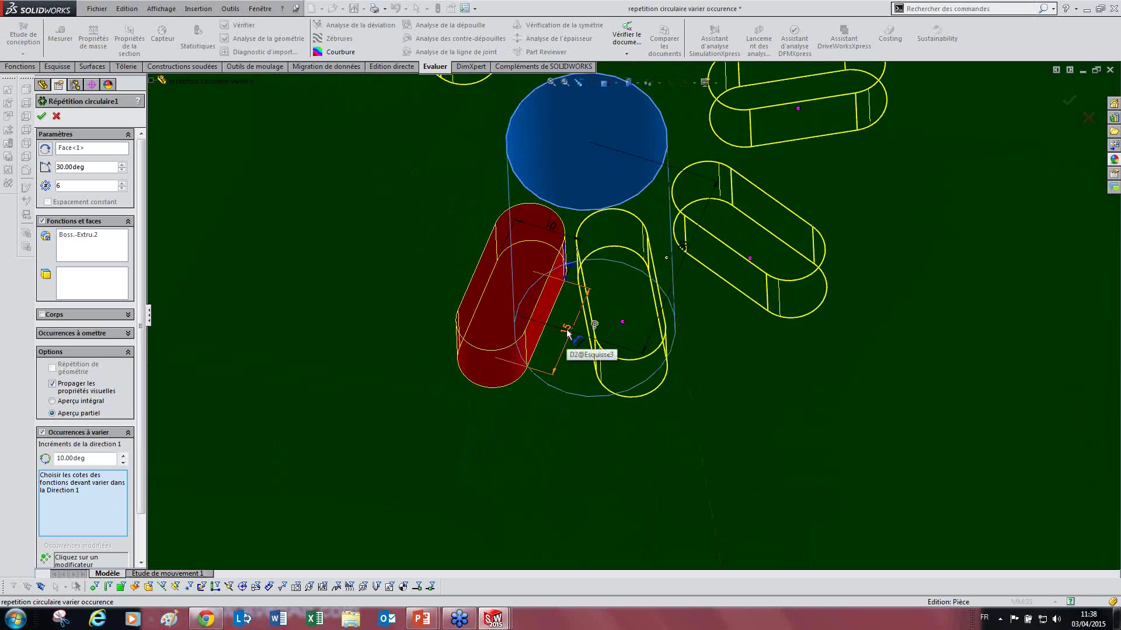
pyautogui.click(566, 330)
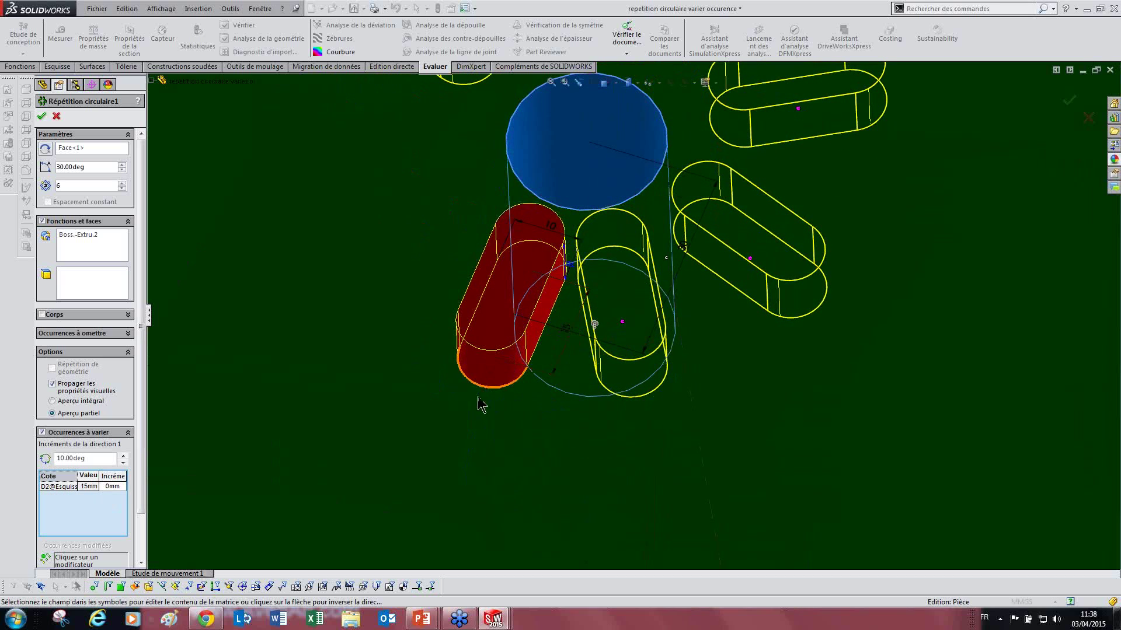
pyautogui.click(113, 487)
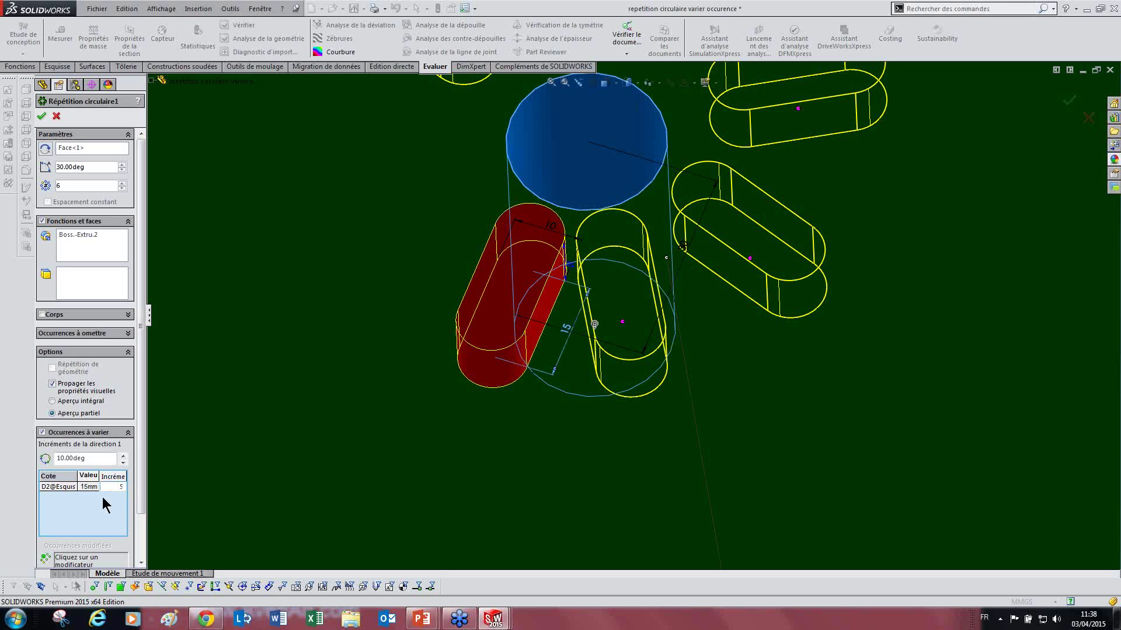
pyautogui.press('Return')
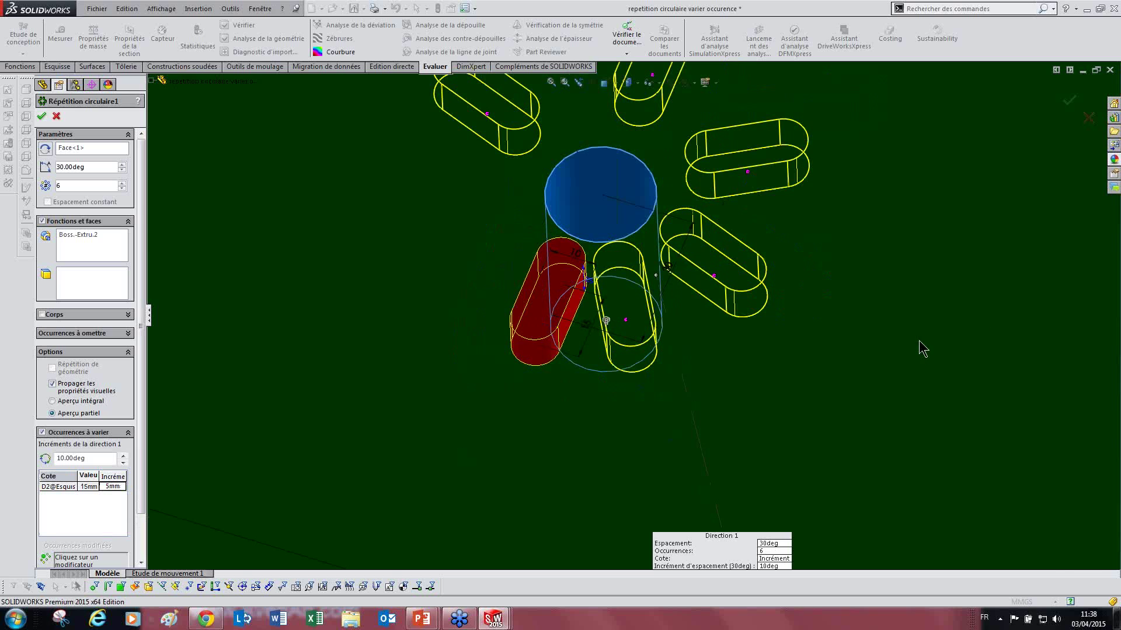
# Switch the pattern to a full preview and inspect the slot lengths around the hole
pyautogui.scroll(3, 921, 349)
pyautogui.scroll(-3, 700, 222)
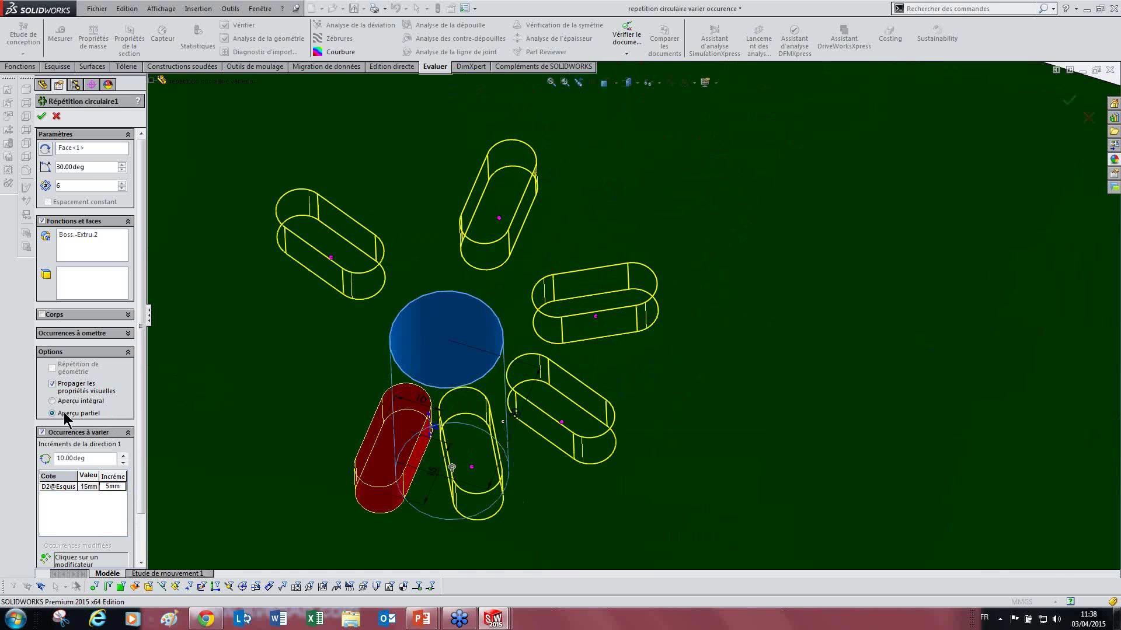
pyautogui.click(52, 401)
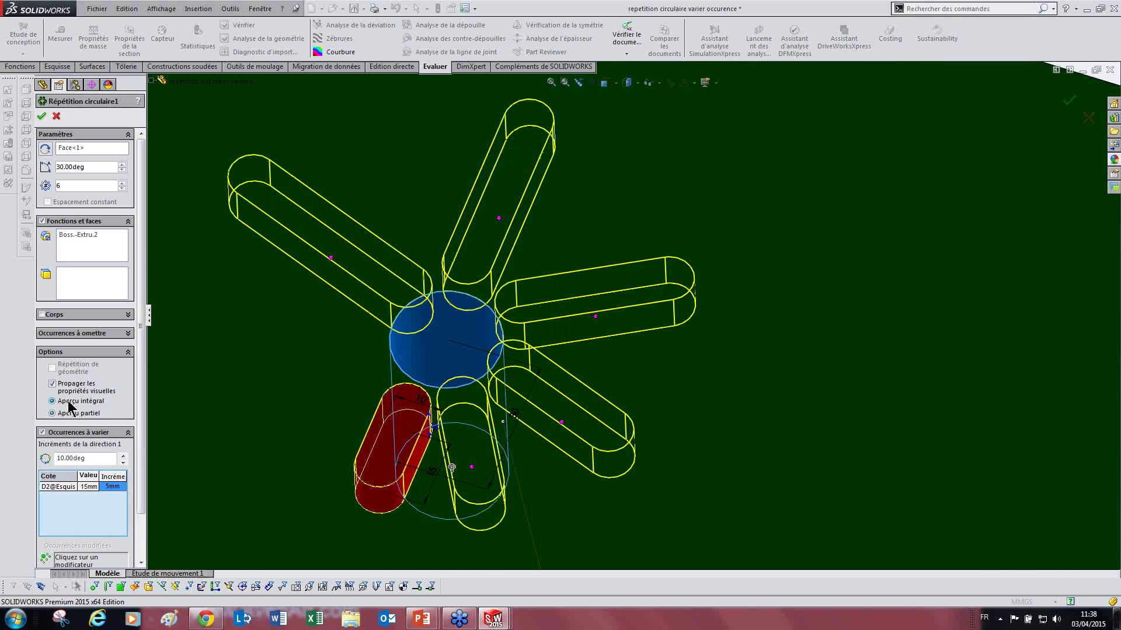
pyautogui.scroll(2, 486, 403)
pyautogui.moveTo(486, 404); pyautogui.dragTo(507, 400, button='middle')
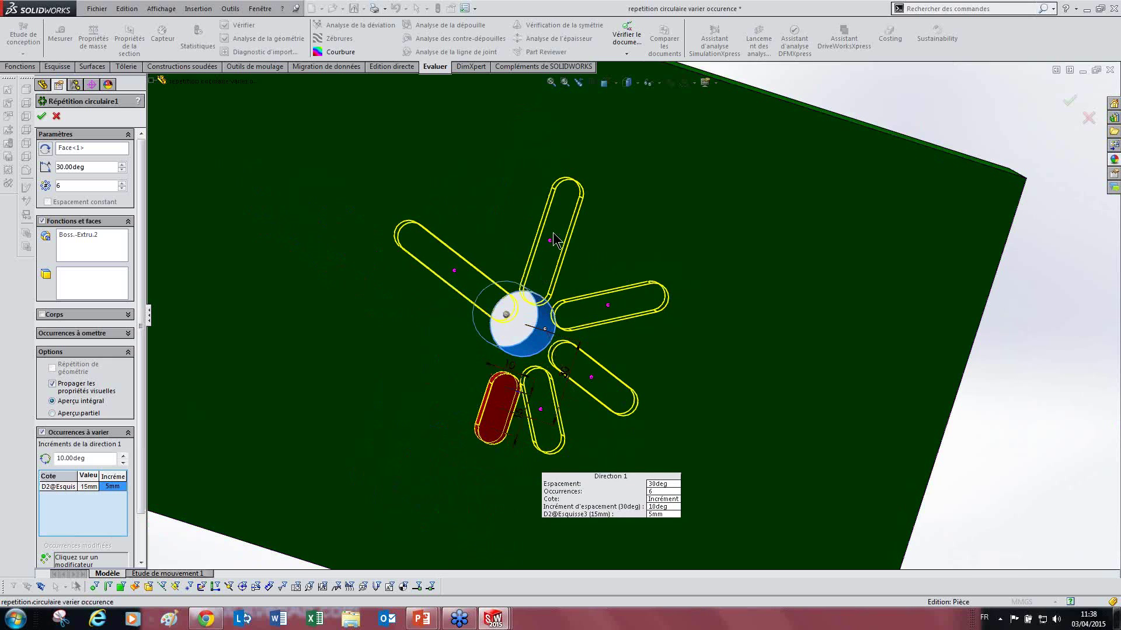
pyautogui.moveTo(470, 321); pyautogui.dragTo(461, 289, button='middle')
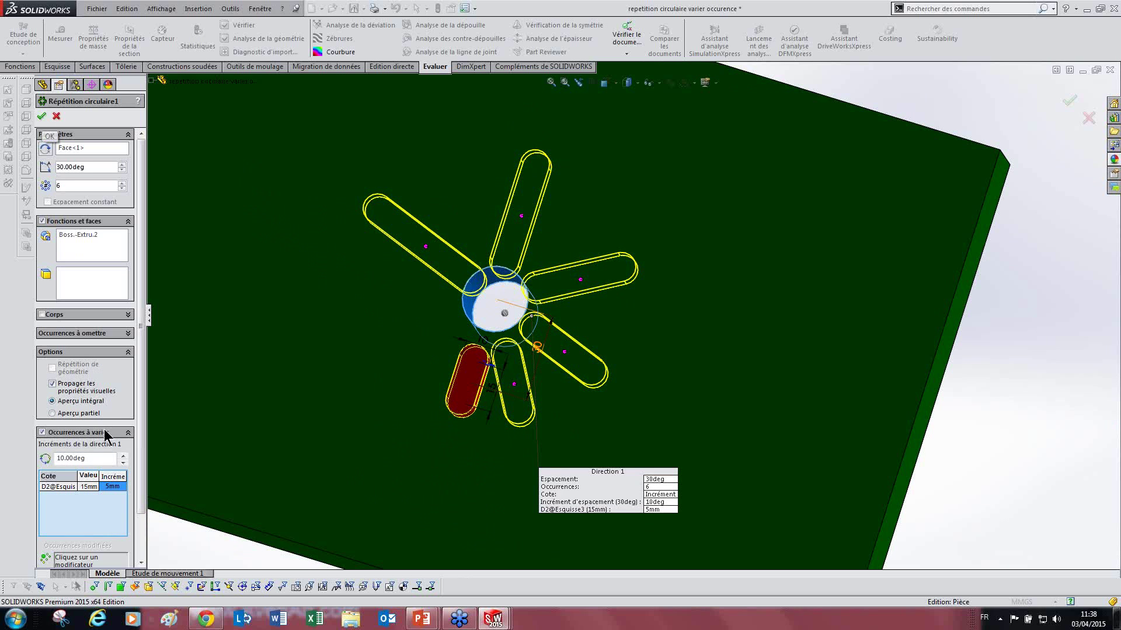
# Replace the varied slot length with the boss's 10 mm extrusion height, using an increment of 10 mm
pyautogui.rightClick(59, 494)
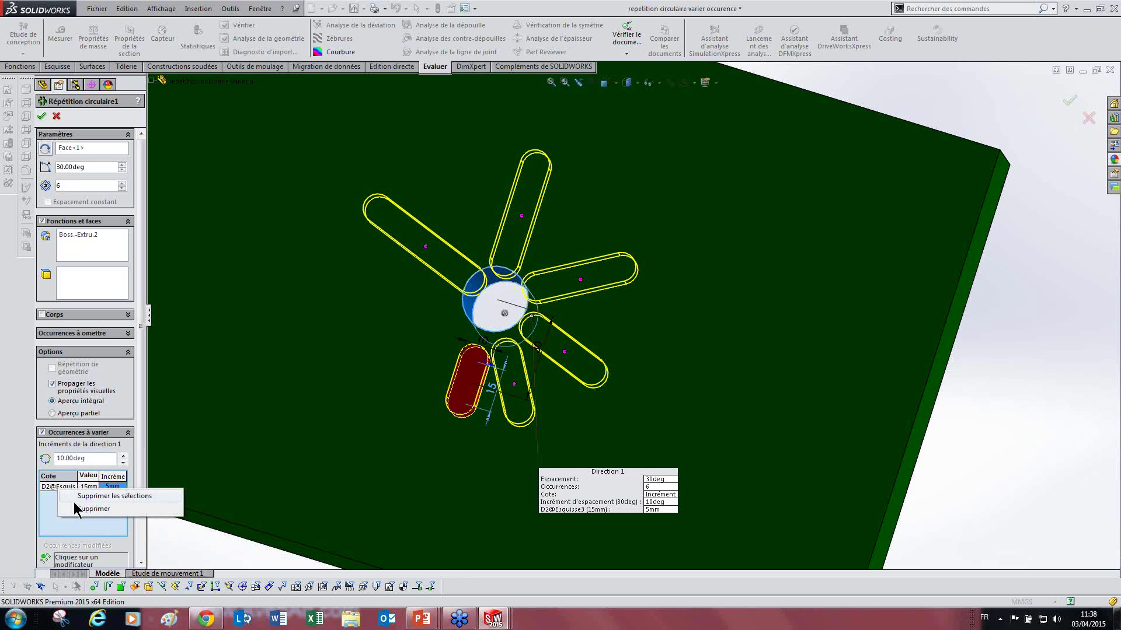
pyautogui.click(81, 508)
pyautogui.moveTo(408, 402); pyautogui.dragTo(478, 407, button='middle')
pyautogui.scroll(-5, 480, 403)
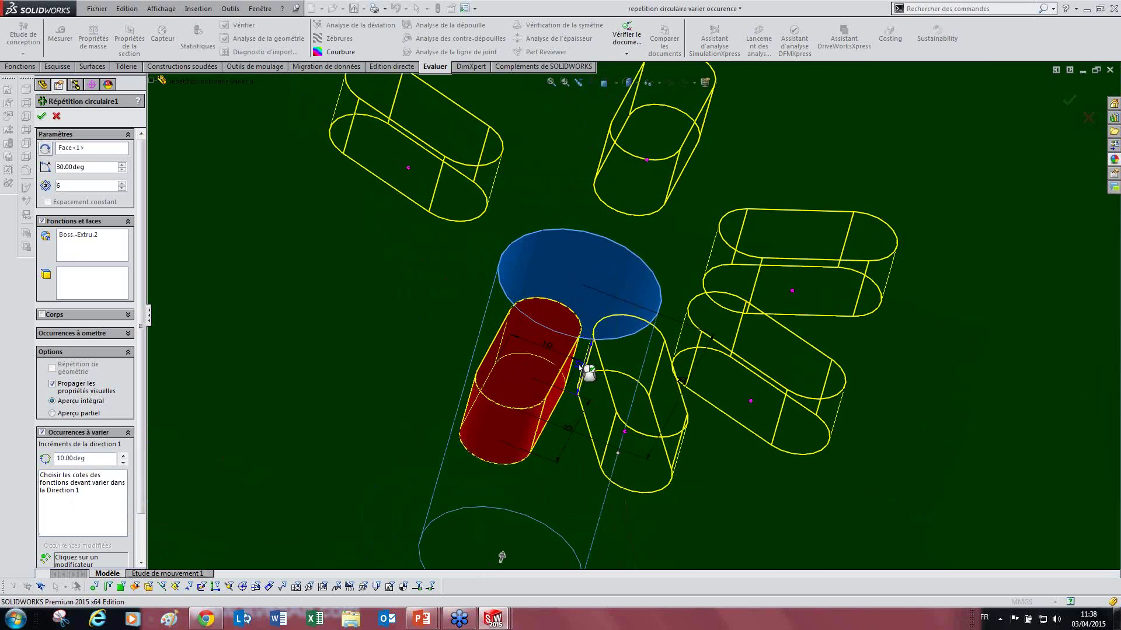
pyautogui.click(92, 481)
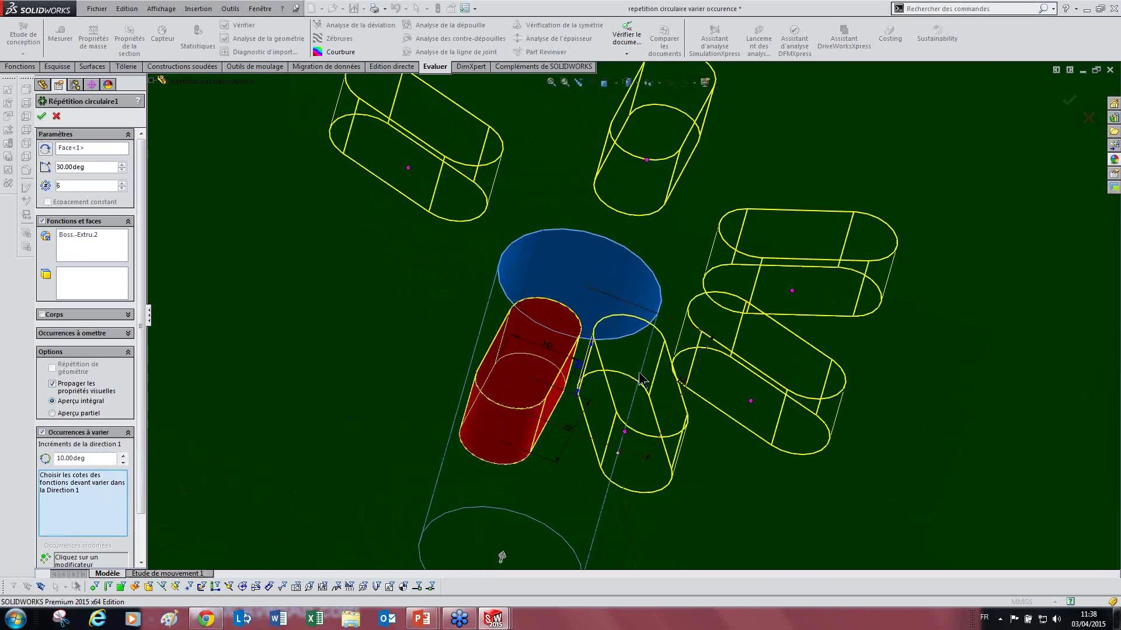
pyautogui.click(579, 368)
pyautogui.click(113, 487)
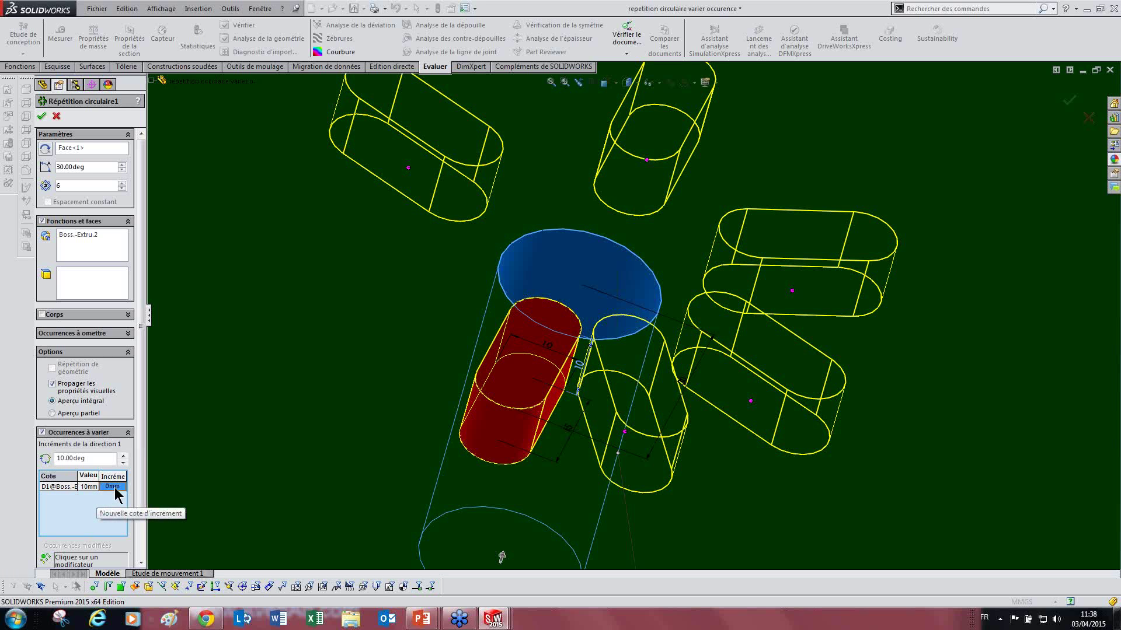
pyautogui.write('10')
pyautogui.press('Return')
# Examine the heights of the previewed bosses from several angles and the setting for individually modified instances
pyautogui.moveTo(257, 465); pyautogui.dragTo(641, 368, button='middle')
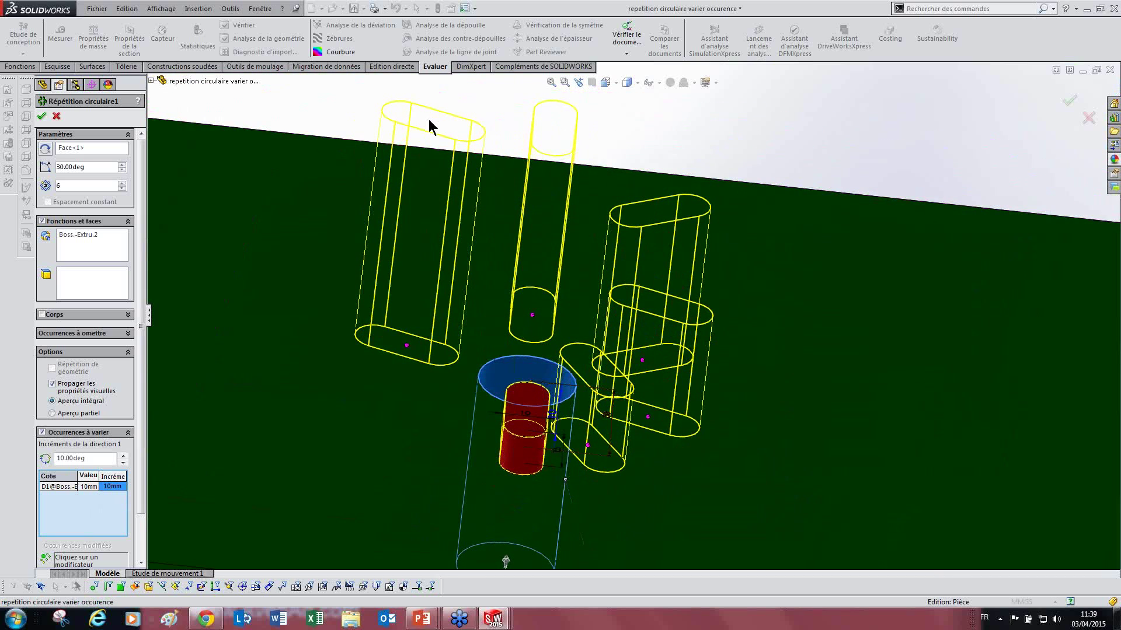
pyautogui.hotkey('ctrl', '5')
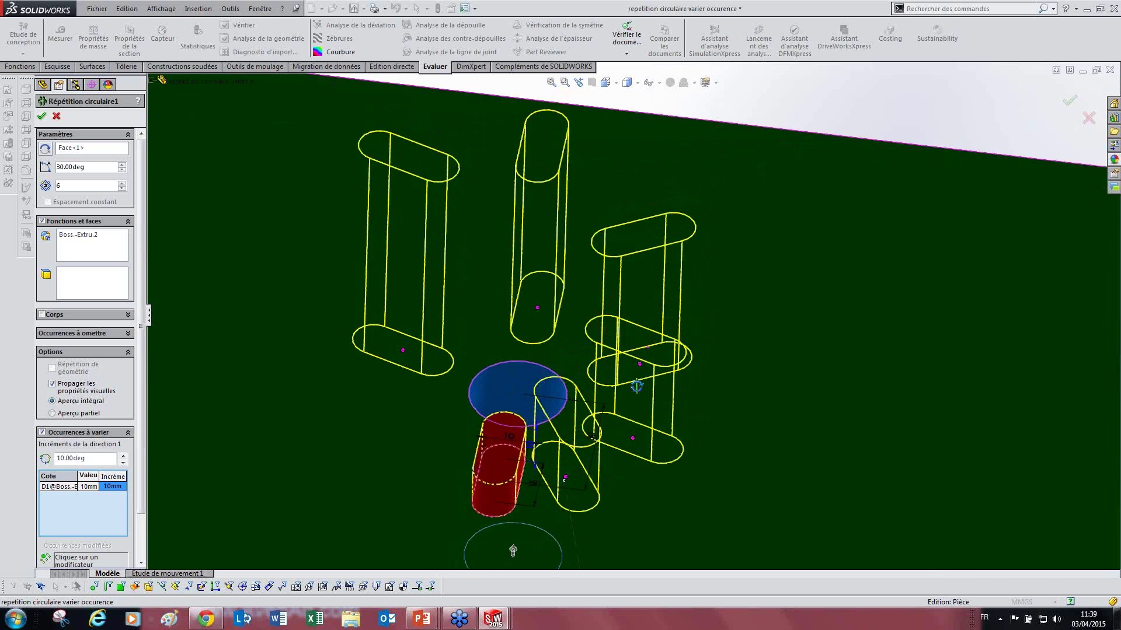
pyautogui.moveTo(431, 288); pyautogui.dragTo(576, 497, button='middle')
pyautogui.scroll(-5, 583, 353)
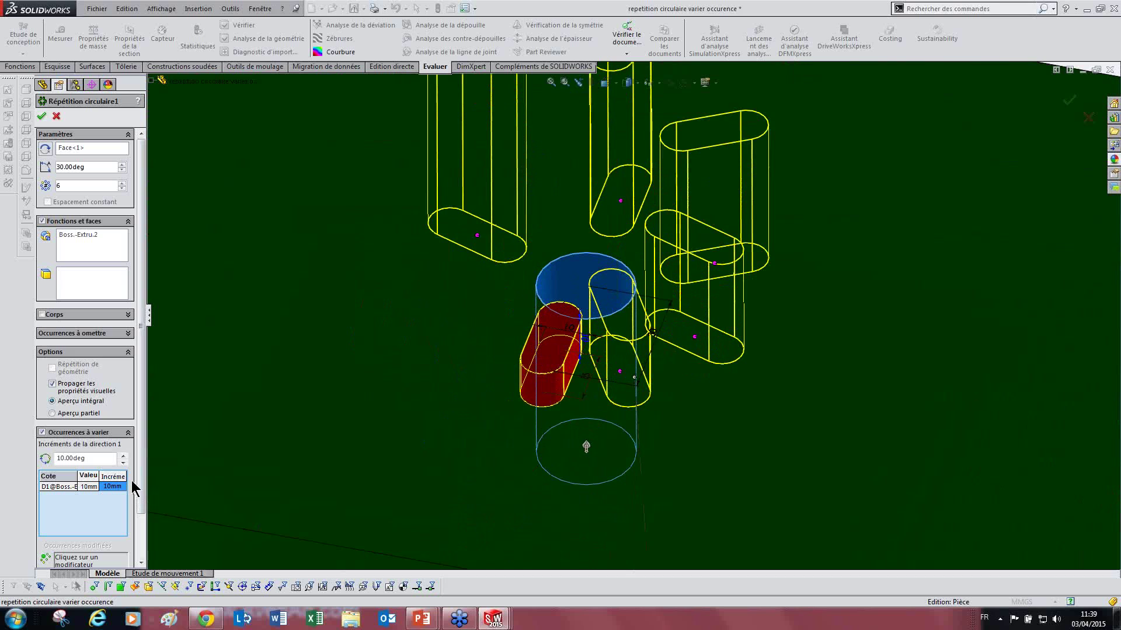
pyautogui.moveTo(140, 467); pyautogui.dragTo(141, 517)
pyautogui.scroll(5, 642, 303)
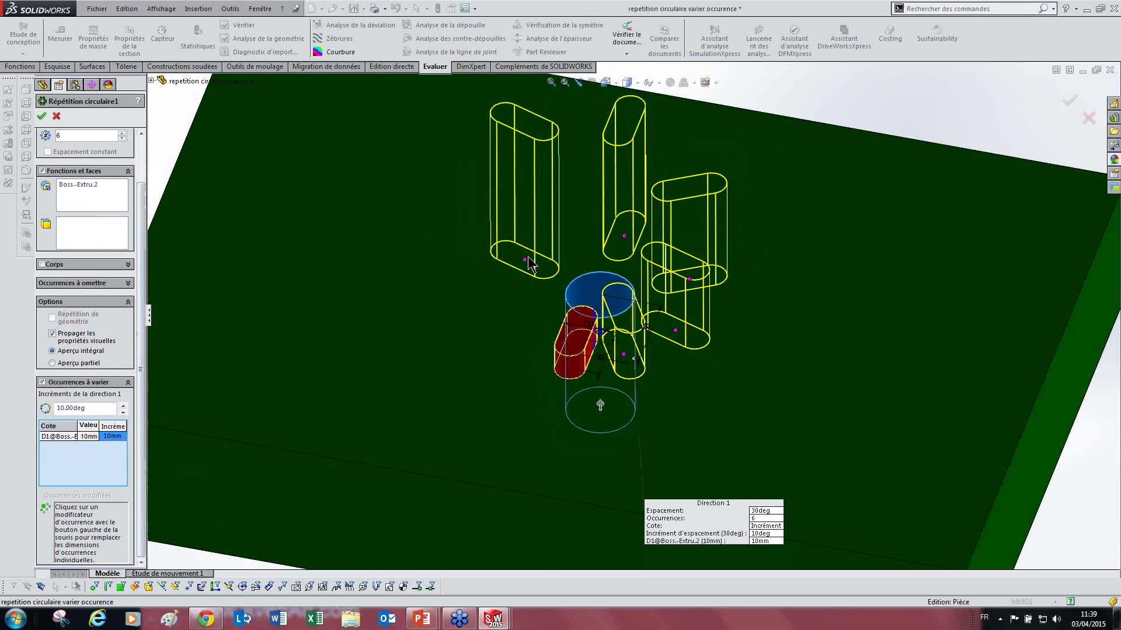
pyautogui.scroll(-4, 684, 289)
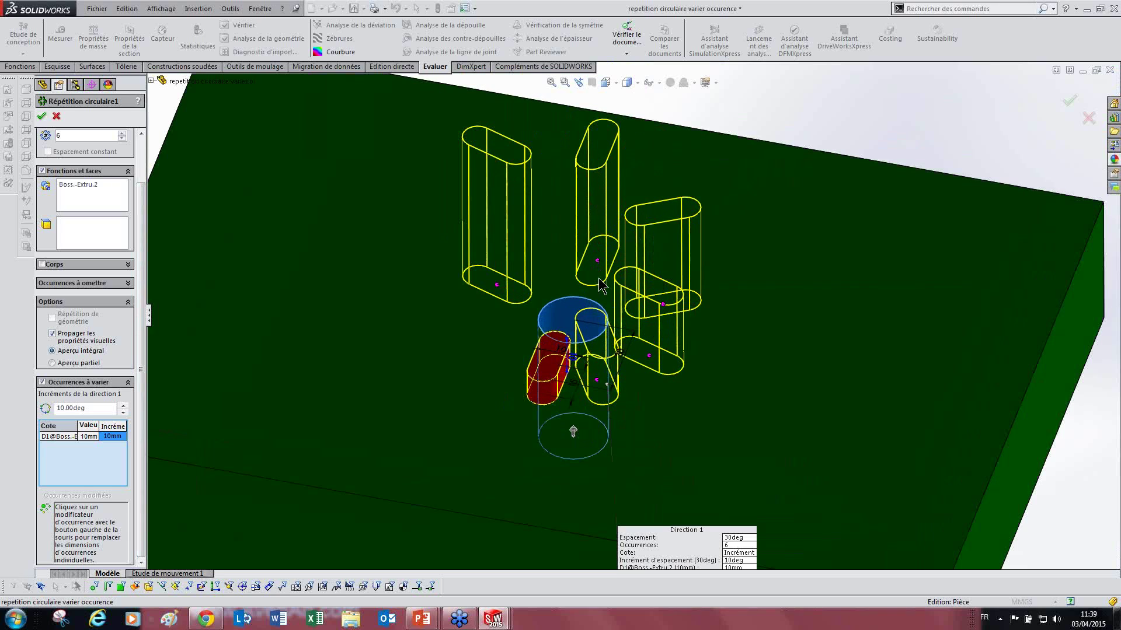
# Set the boss height increment to 0 mm
pyautogui.click(116, 437)
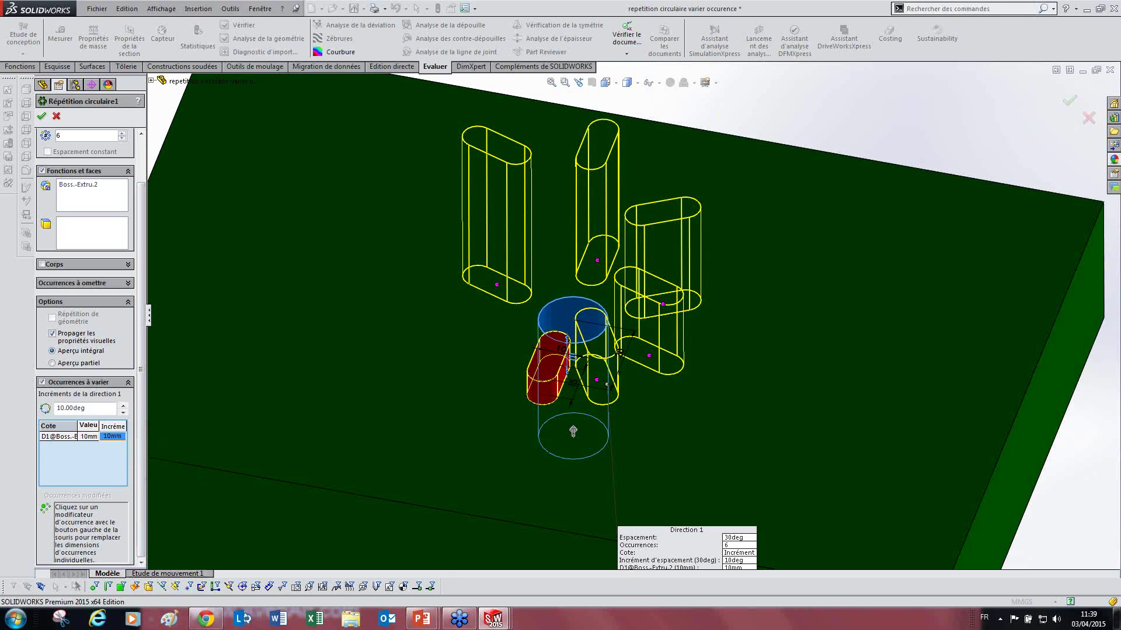
pyautogui.write('0')
pyautogui.click(85, 467)
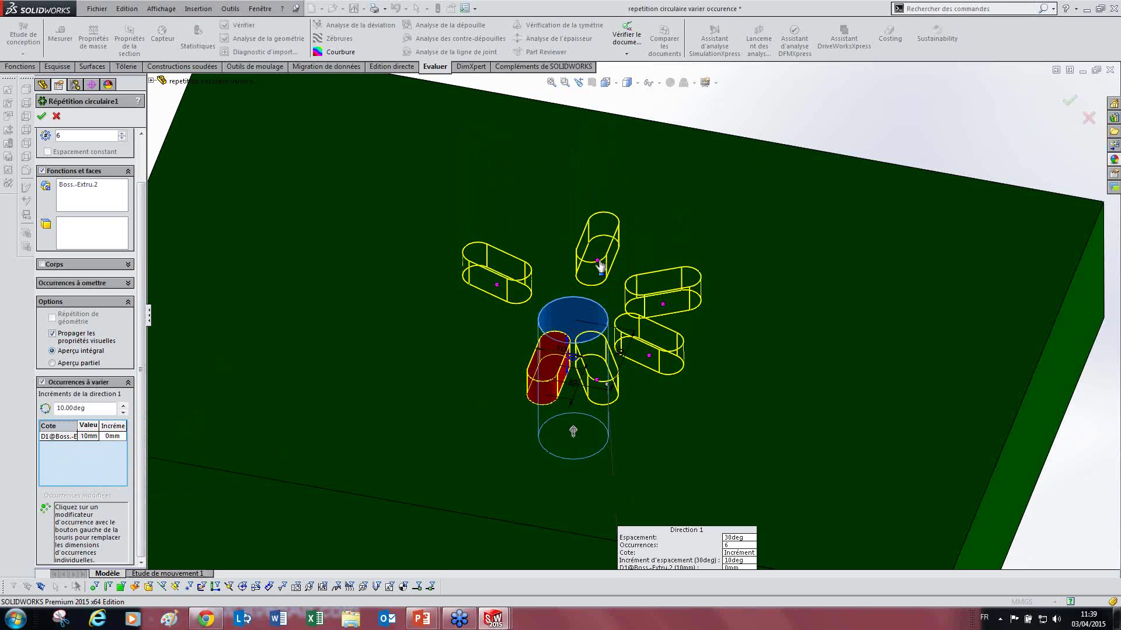
# Modify the fifth pattern instance individually, setting its boss height to 80 mm
pyautogui.click(597, 262)
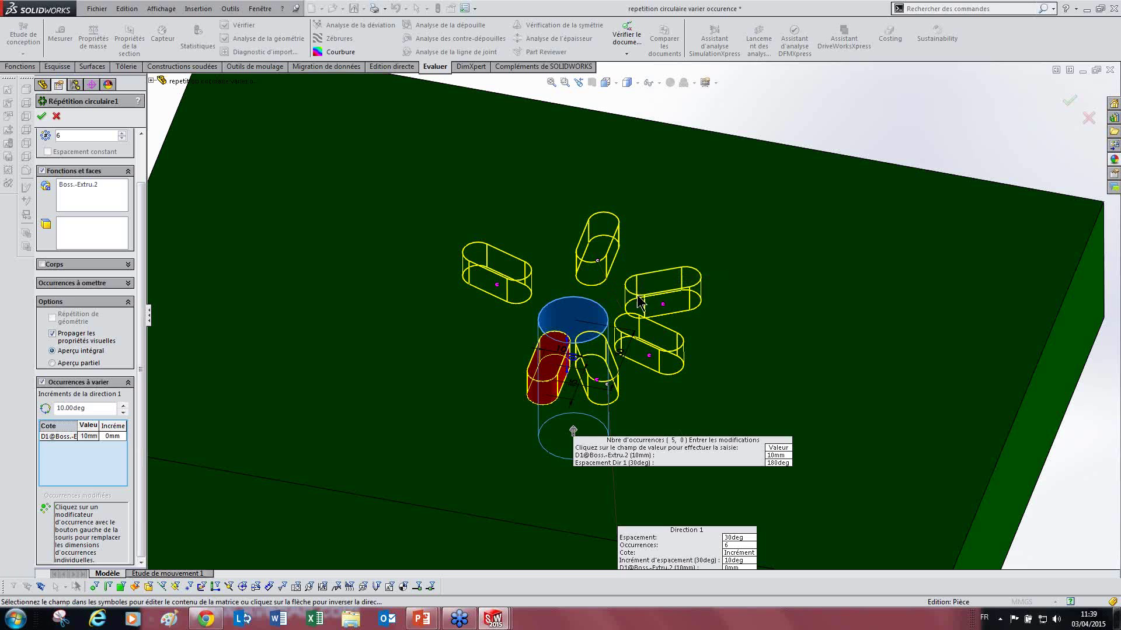
pyautogui.moveTo(672, 450); pyautogui.dragTo(826, 170)
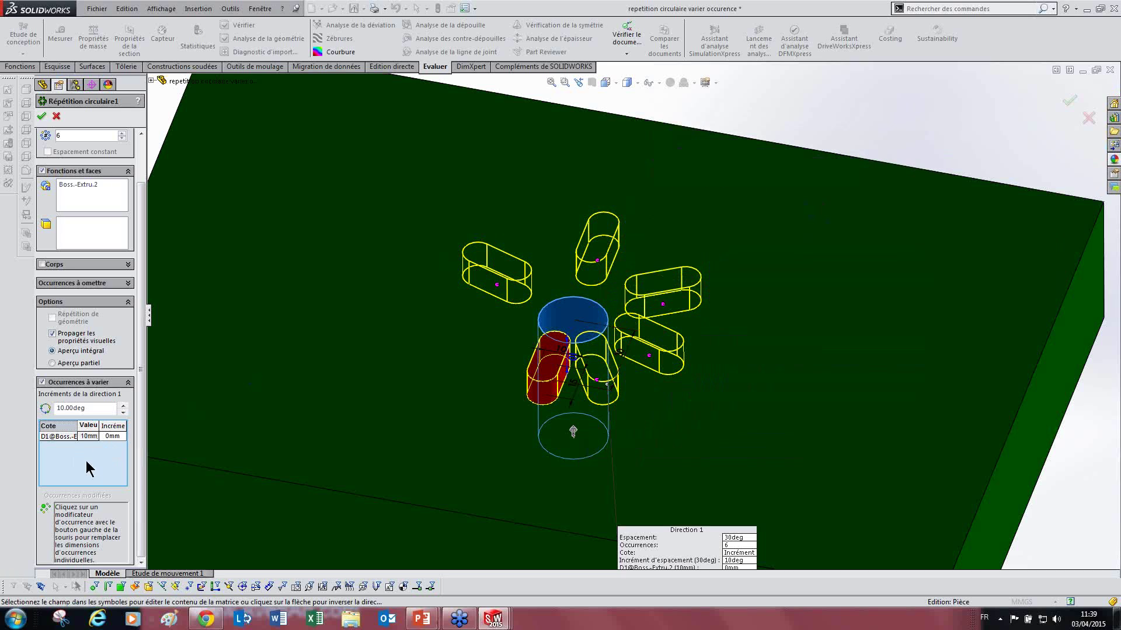
pyautogui.rightClick(601, 267)
pyautogui.click(614, 276)
pyautogui.moveTo(656, 463); pyautogui.dragTo(770, 203)
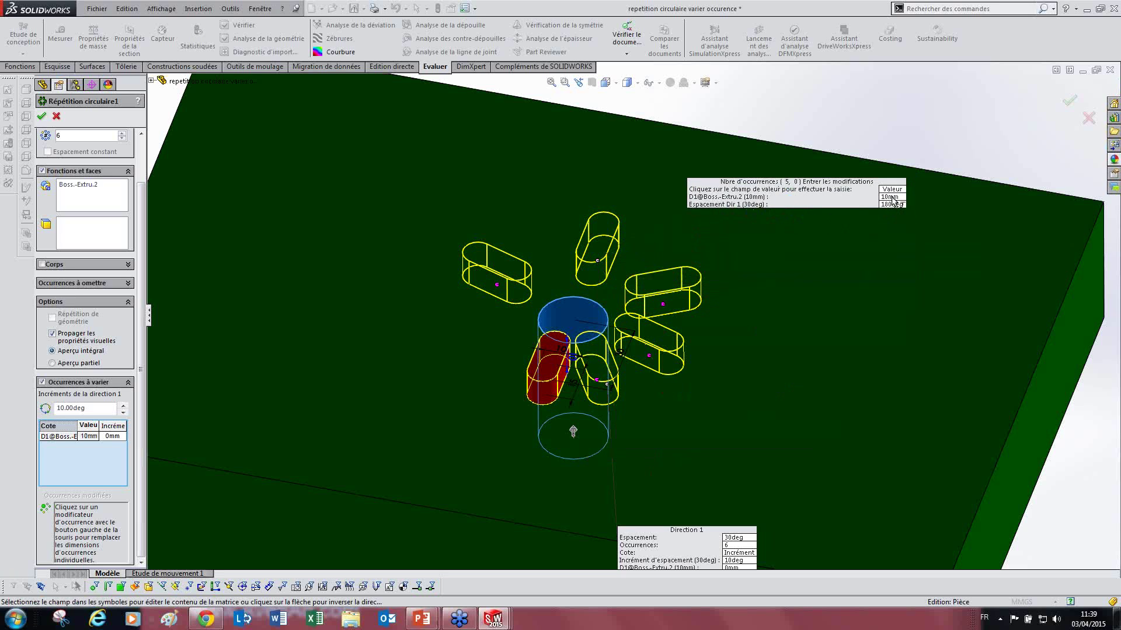
pyautogui.click(890, 196)
pyautogui.write('80')
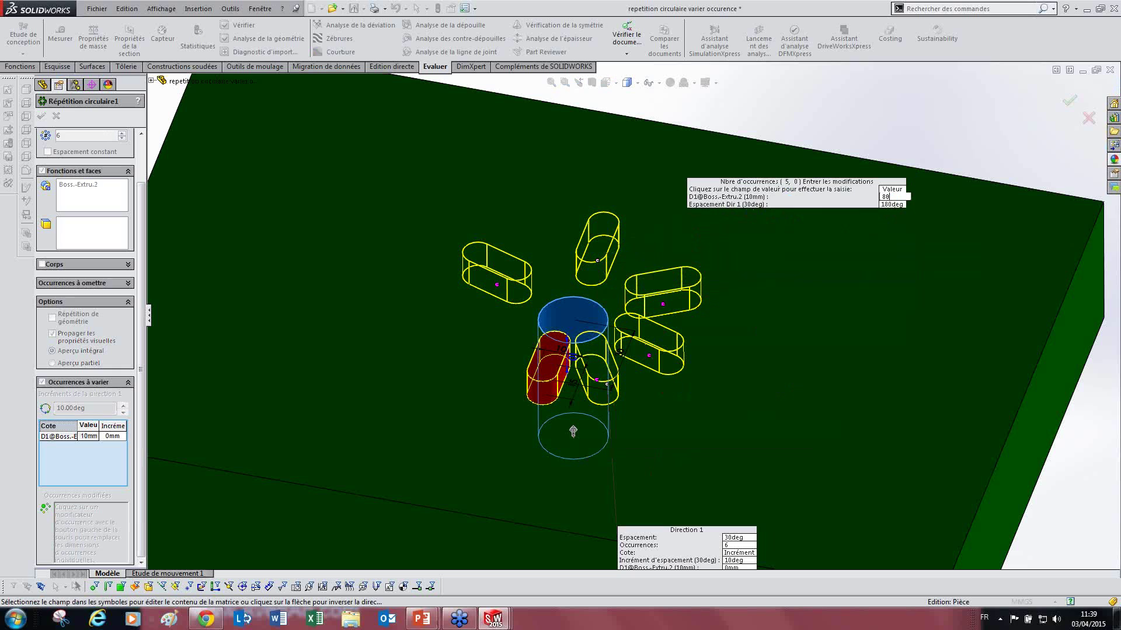
pyautogui.press('Return')
# Modify the third pattern instance individually, setting its boss height to 2 mm
pyautogui.scroll(3, 604, 187)
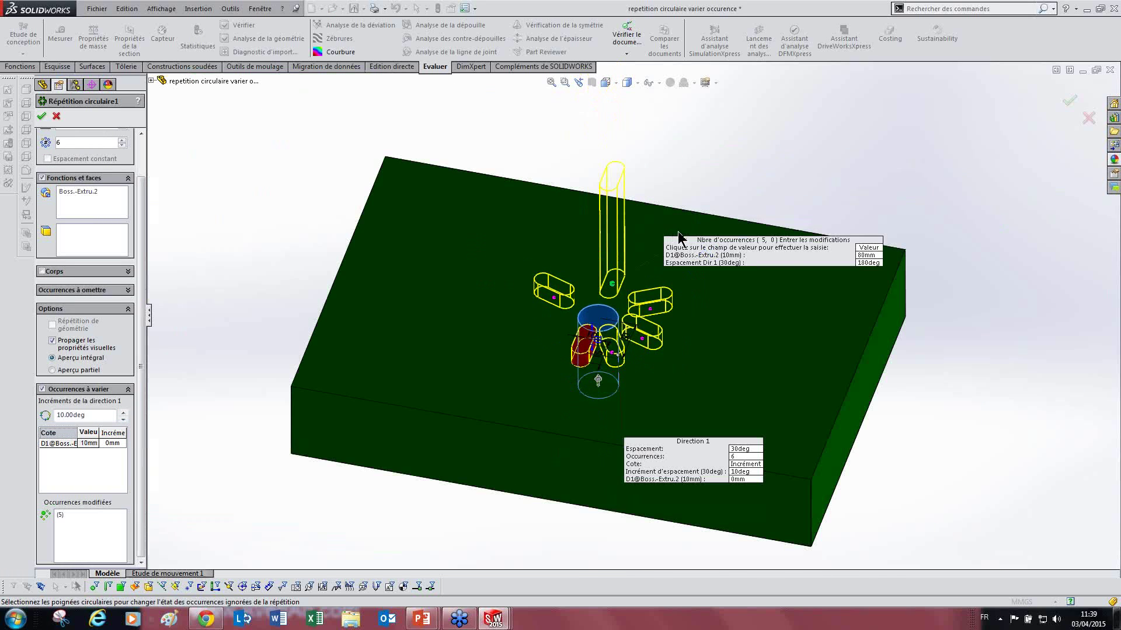
pyautogui.scroll(-2, 604, 186)
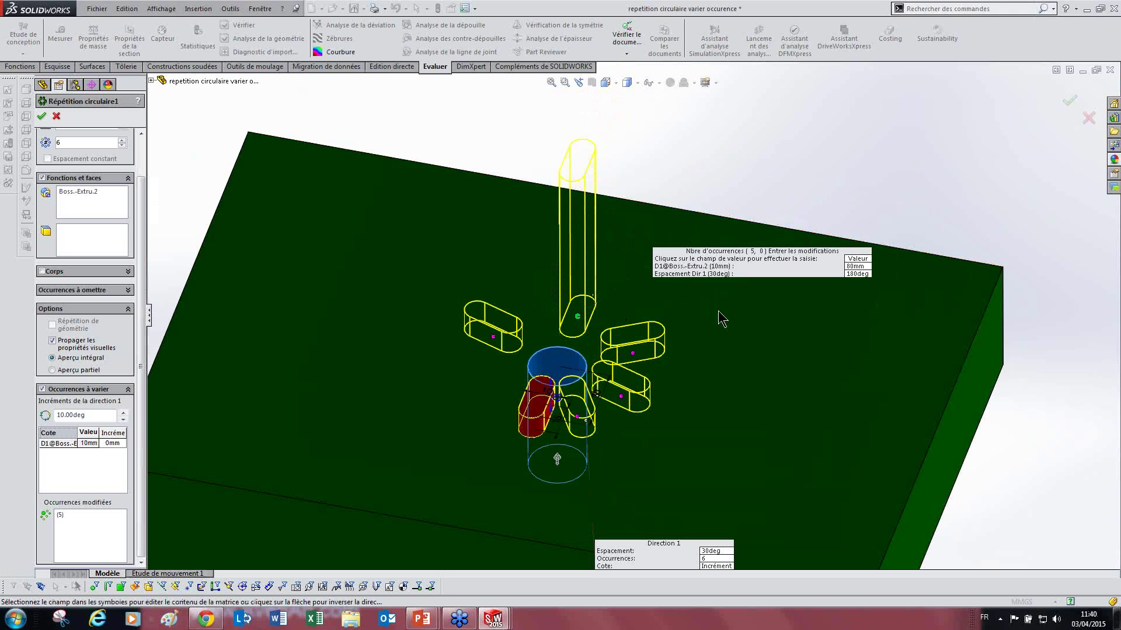
pyautogui.click(64, 473)
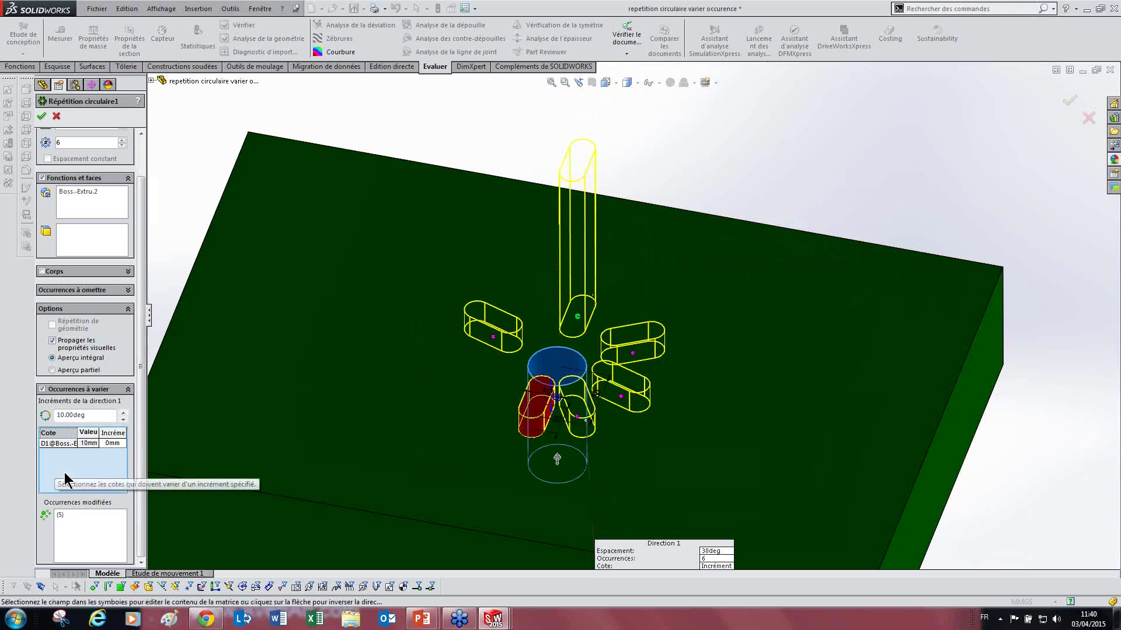
pyautogui.rightClick(621, 401)
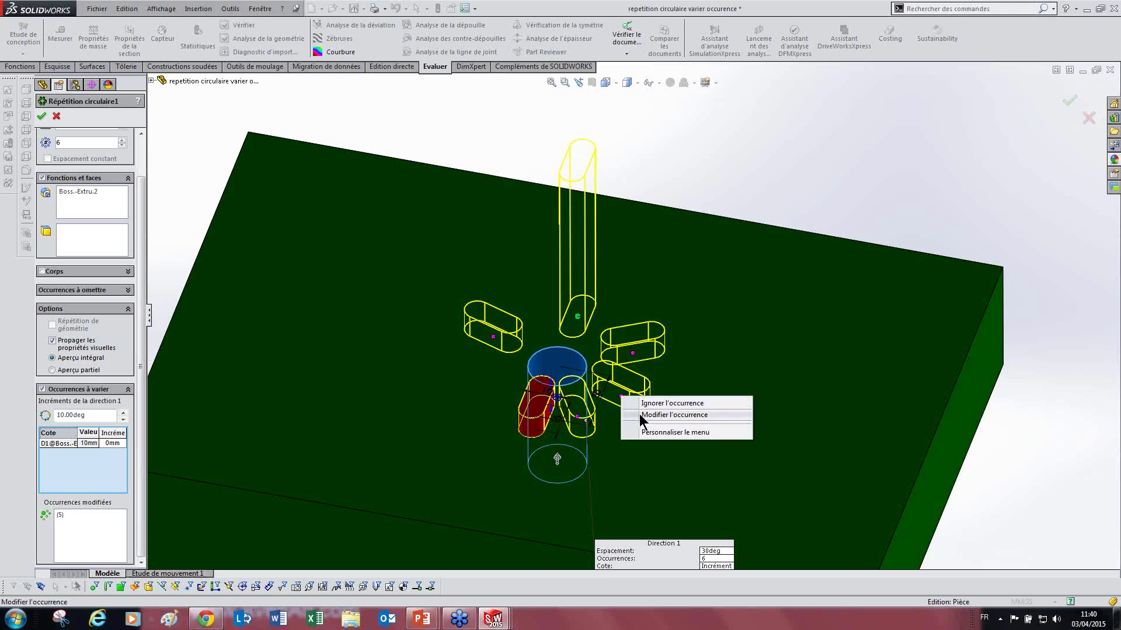
pyautogui.click(645, 415)
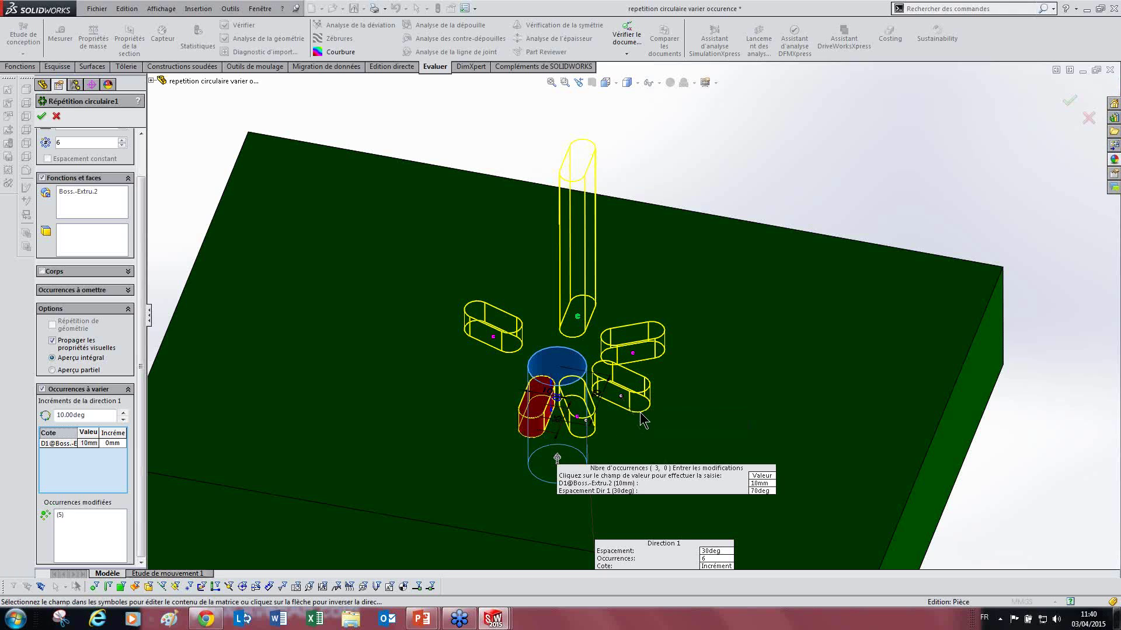
pyautogui.click(762, 483)
pyautogui.write('2')
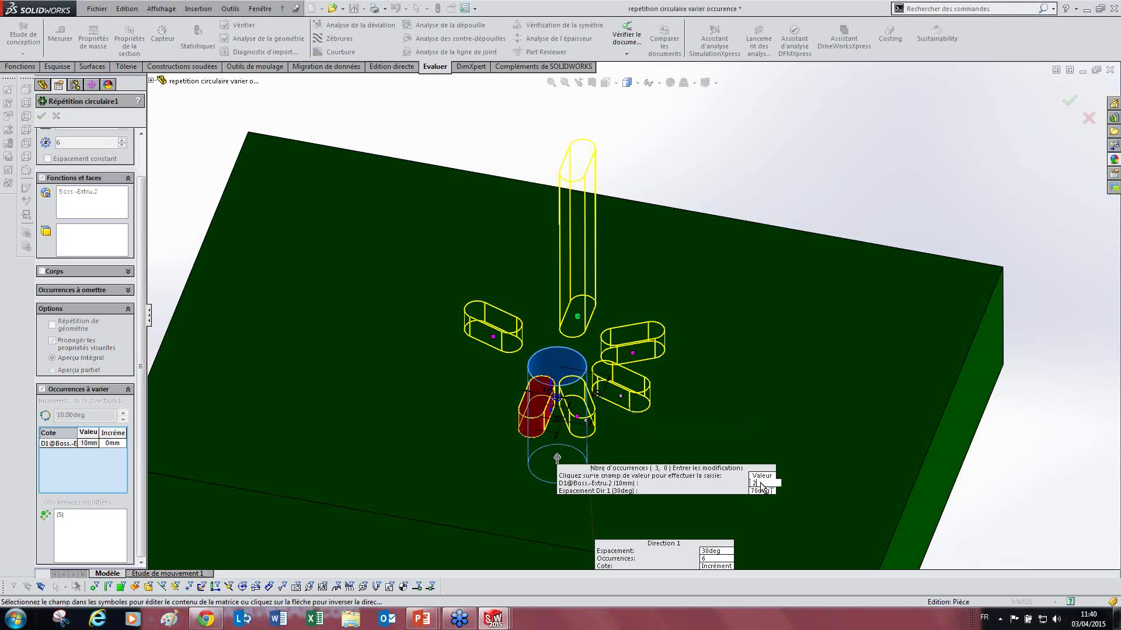
pyautogui.press('Return')
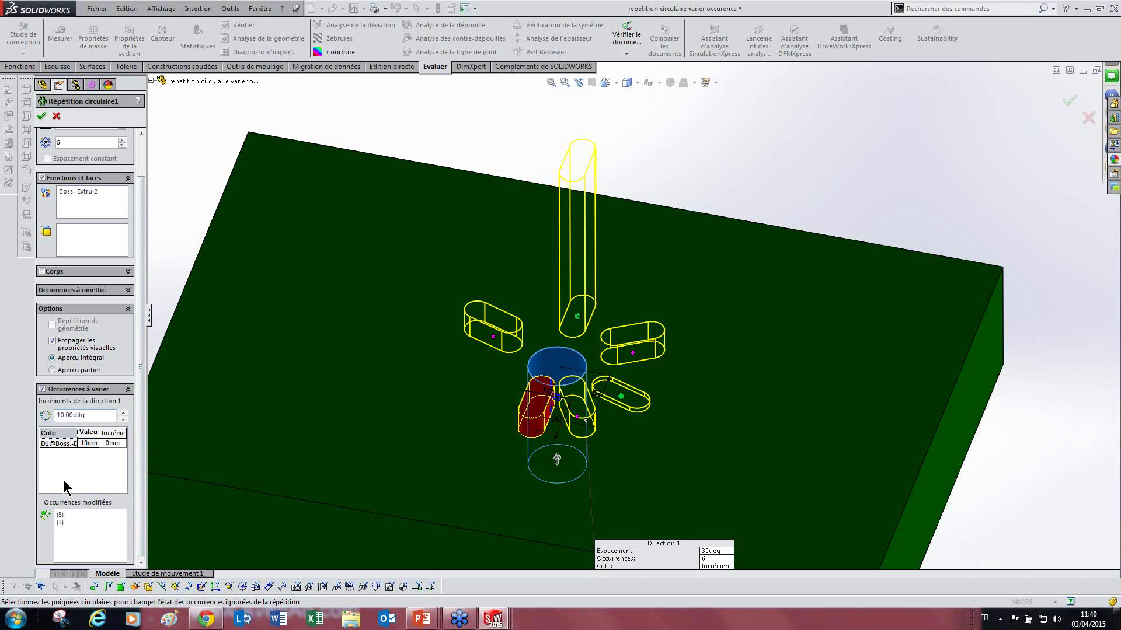
pyautogui.moveTo(58, 415); pyautogui.dragTo(90, 415)
pyautogui.click(94, 415)
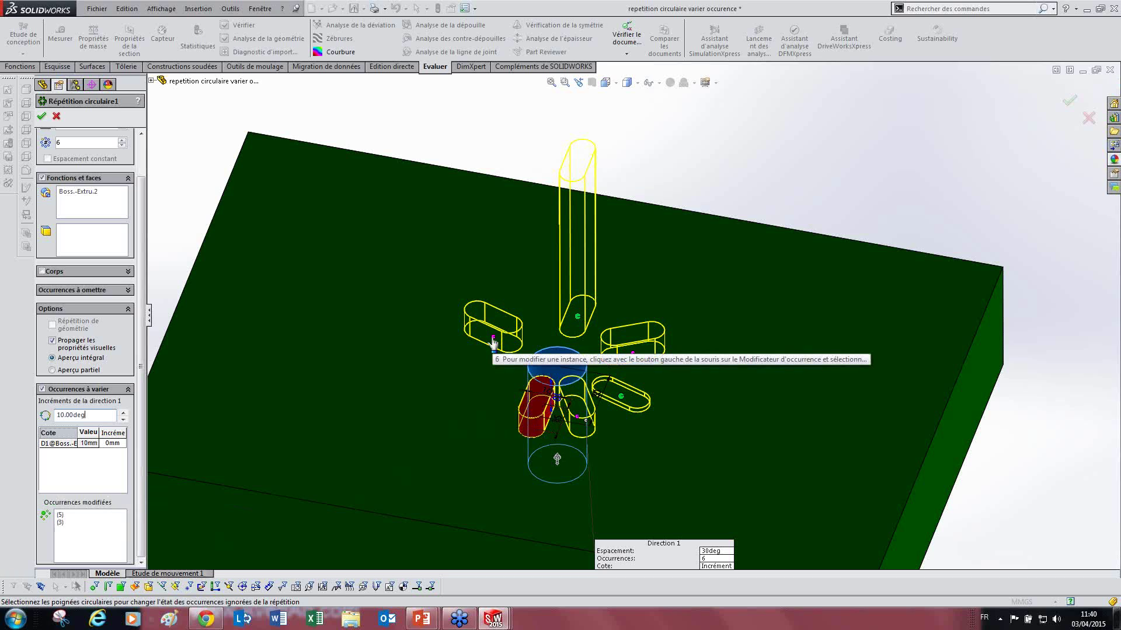
# Apply the circular pattern with its individually modified bosses and switch to the PowerPoint presentation
pyautogui.click(41, 116)
pyautogui.moveTo(590, 315); pyautogui.dragTo(549, 420, button='middle')
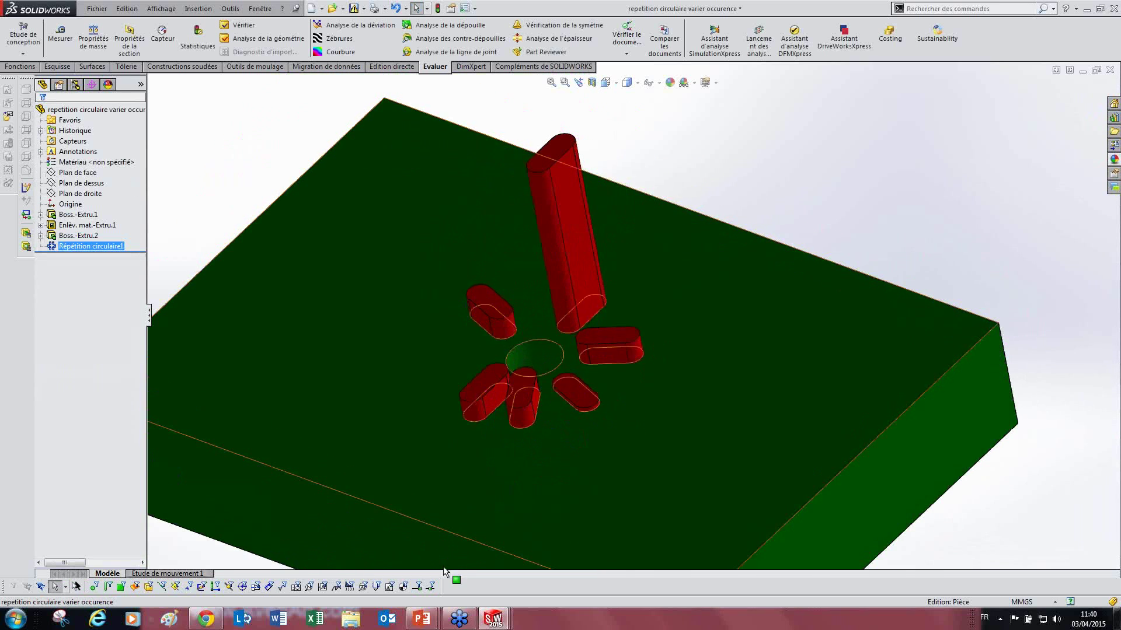
pyautogui.click(422, 623)
pyautogui.click(388, 560)
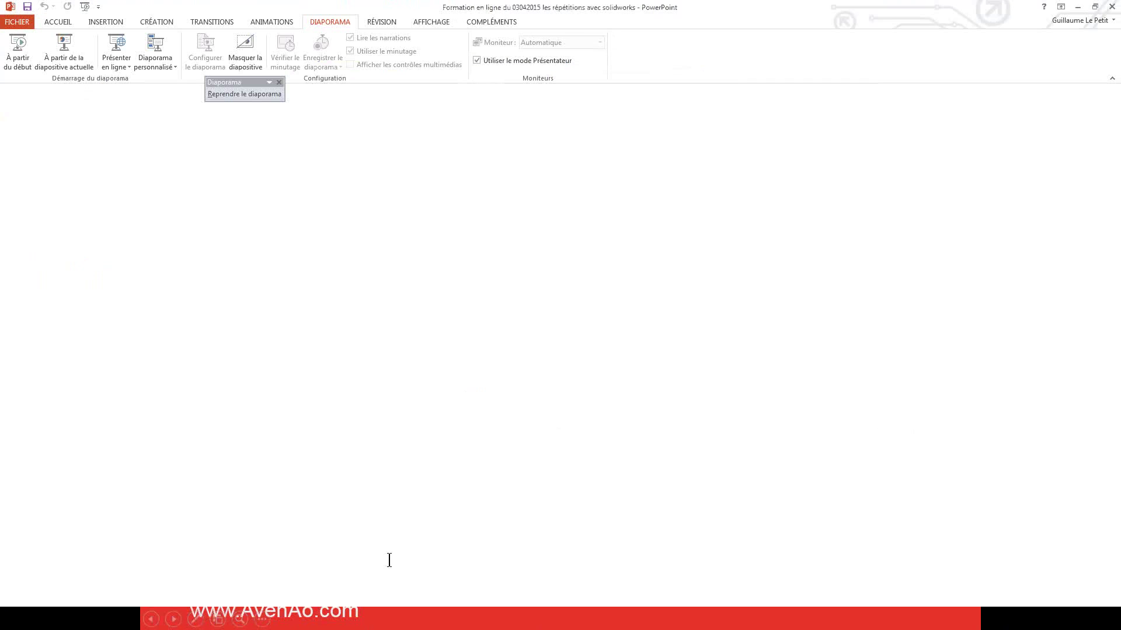
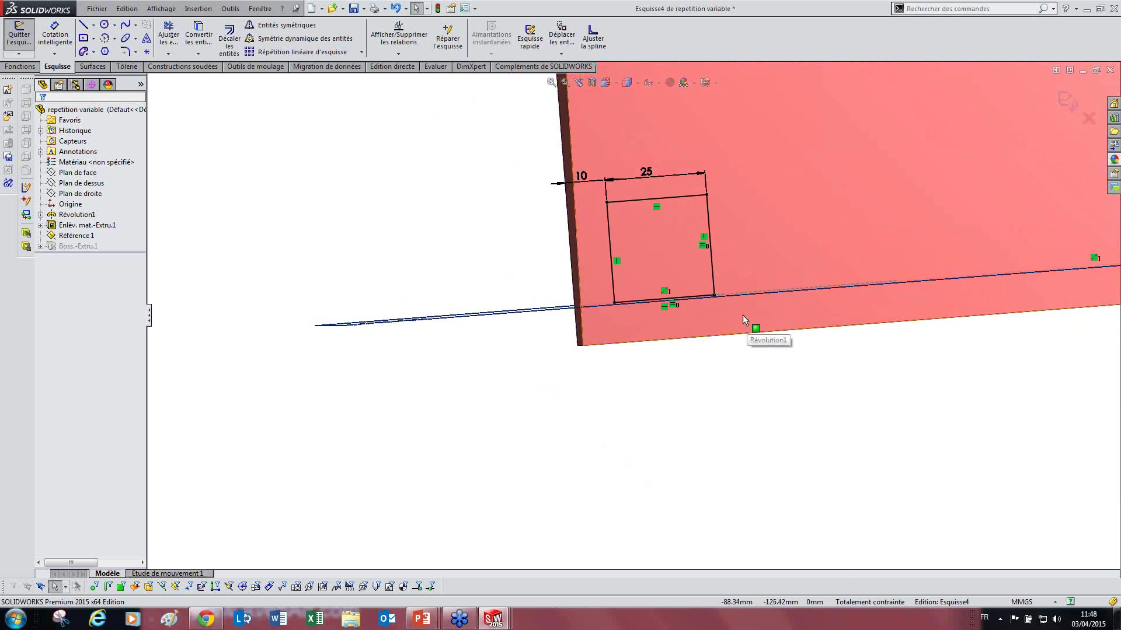
# Exit the sketch of the rectangular boss and view the boss on the curved part
pyautogui.click(95, 246)
pyautogui.click(1067, 100)
pyautogui.moveTo(712, 251)
pyautogui.mouseDown(button='middle')
pyautogui.moveTo(698, 200)
pyautogui.moveTo(702, 111)
pyautogui.mouseUp(button='middle')
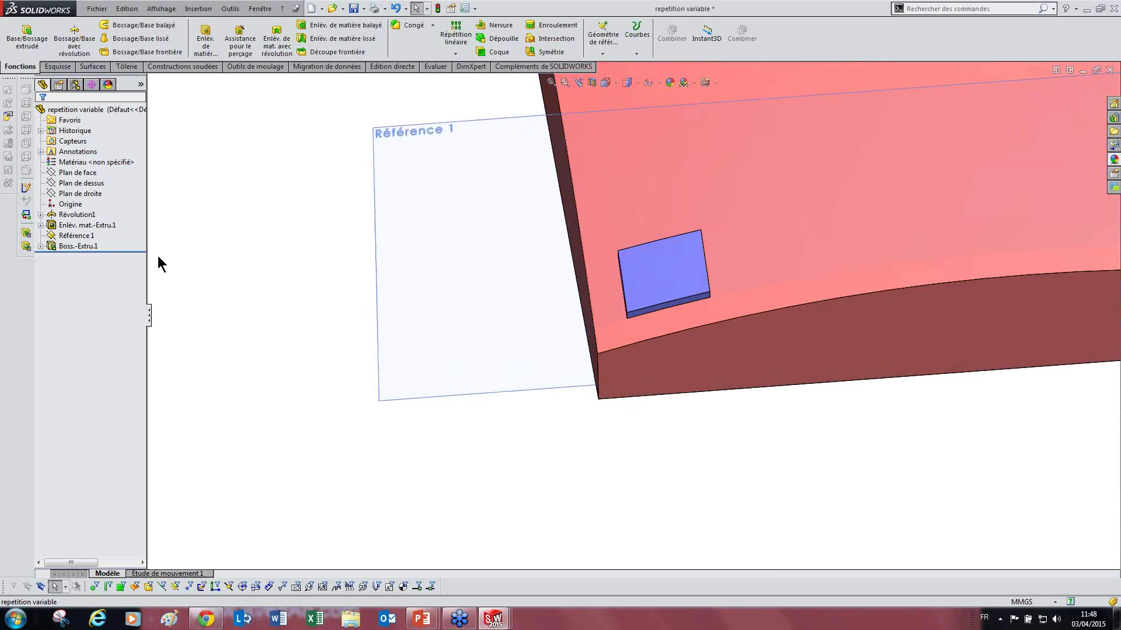
pyautogui.click(80, 247)
pyautogui.click(219, 289)
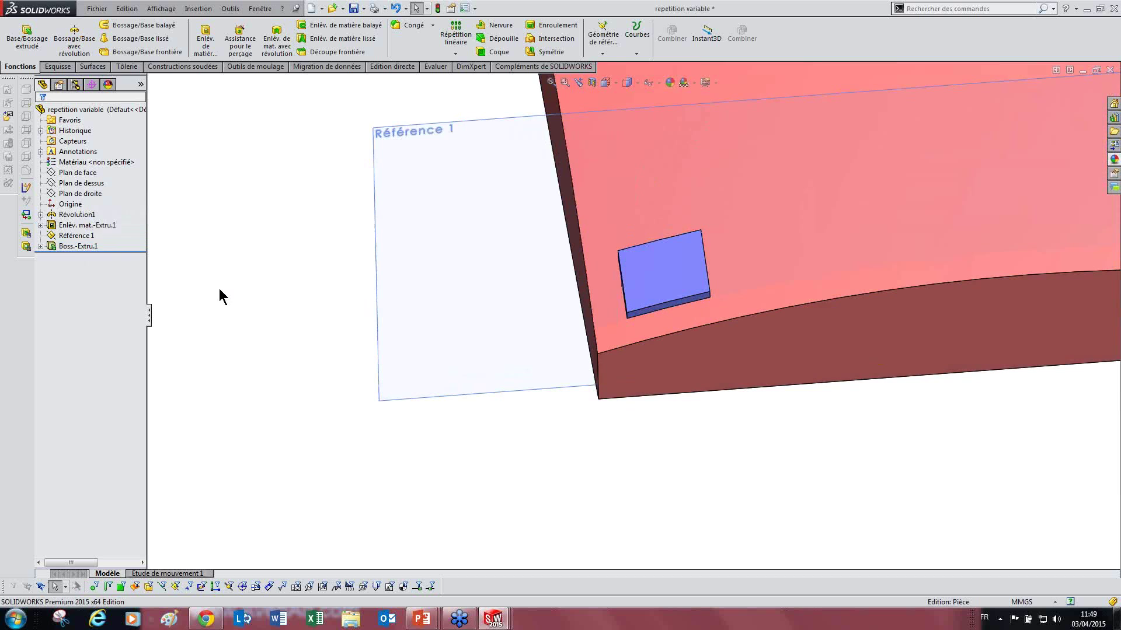
pyautogui.moveTo(219, 288); pyautogui.dragTo(595, 280, button='middle')
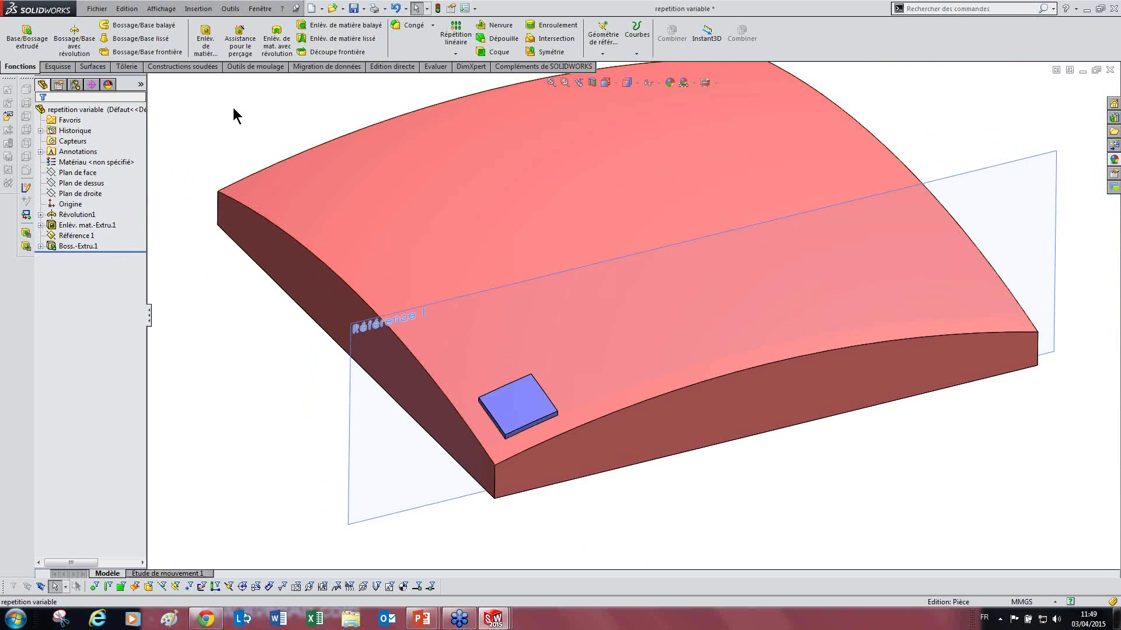
# Start a variable pattern of the rectangular boss Boss.-Extru.1, including the plane Référence 1 as its reference geometry
pyautogui.click(452, 53)
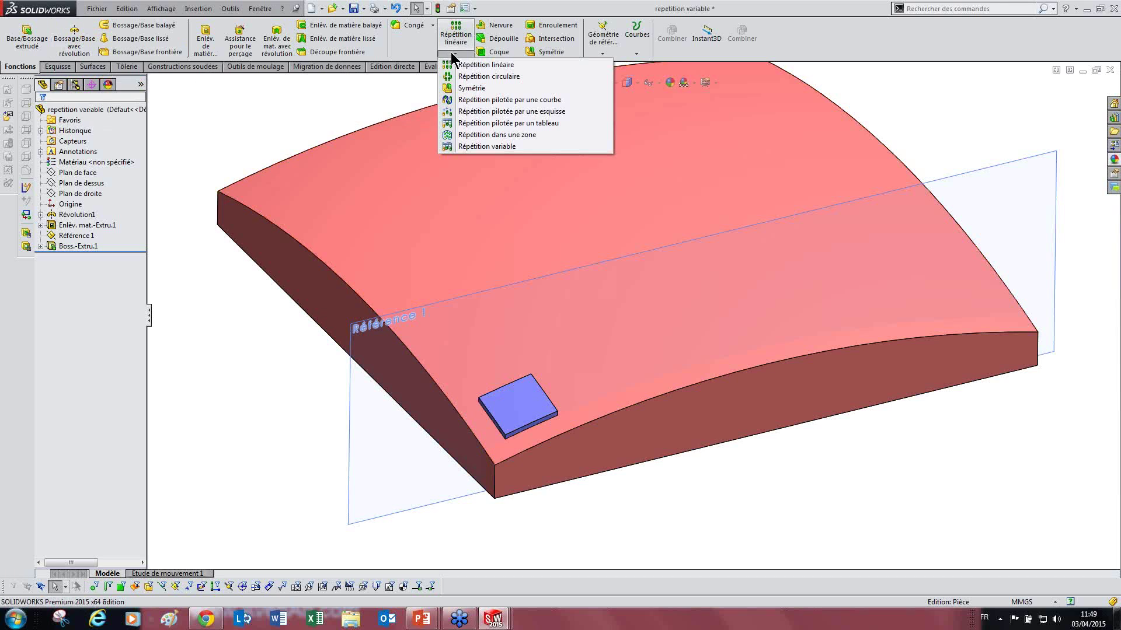
pyautogui.click(471, 146)
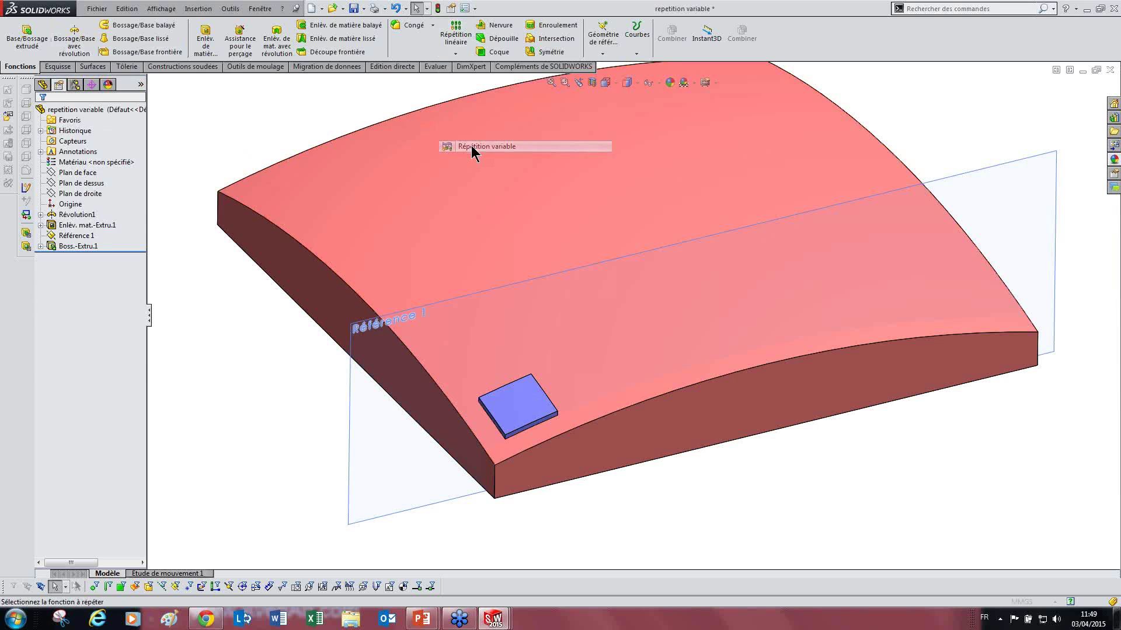
pyautogui.click(503, 400)
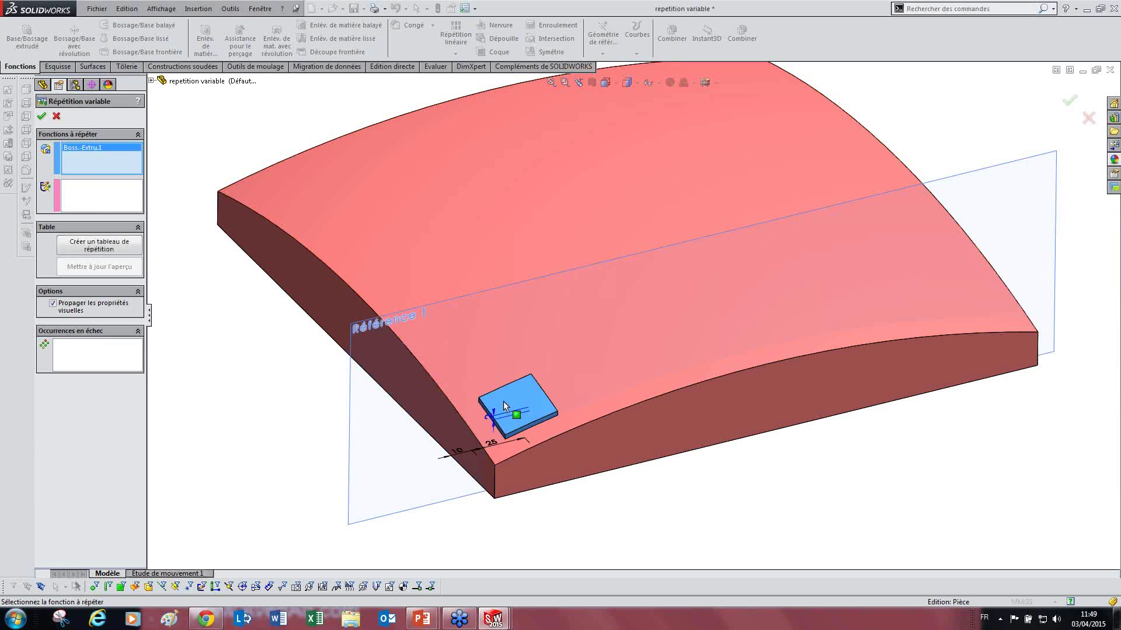
pyautogui.click(87, 196)
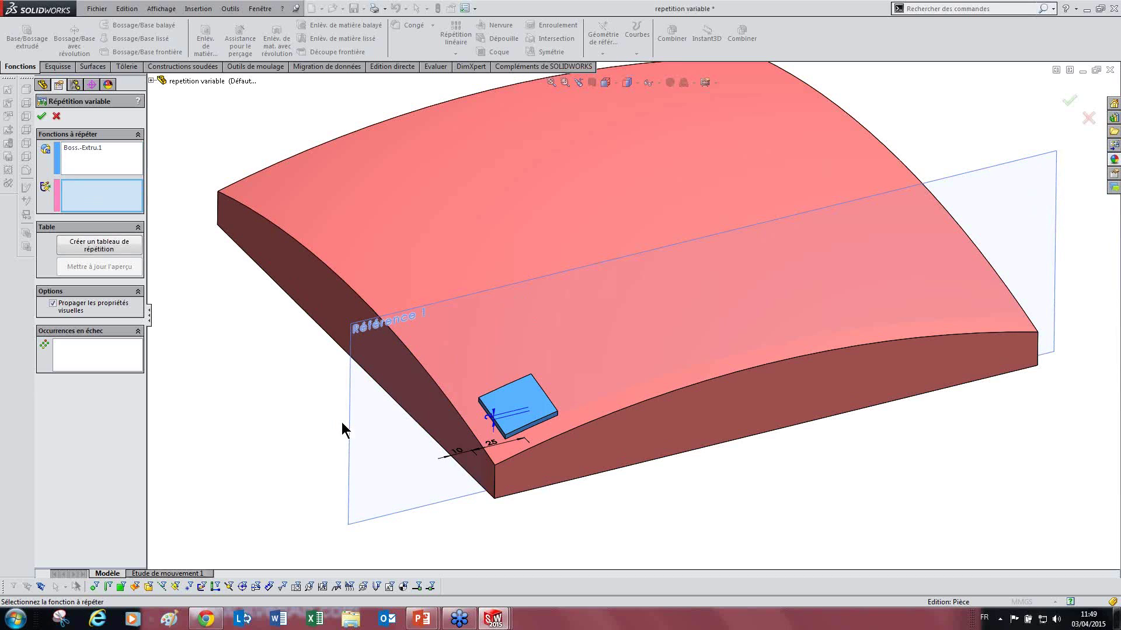
pyautogui.moveTo(551, 499); pyautogui.dragTo(566, 471, button='middle')
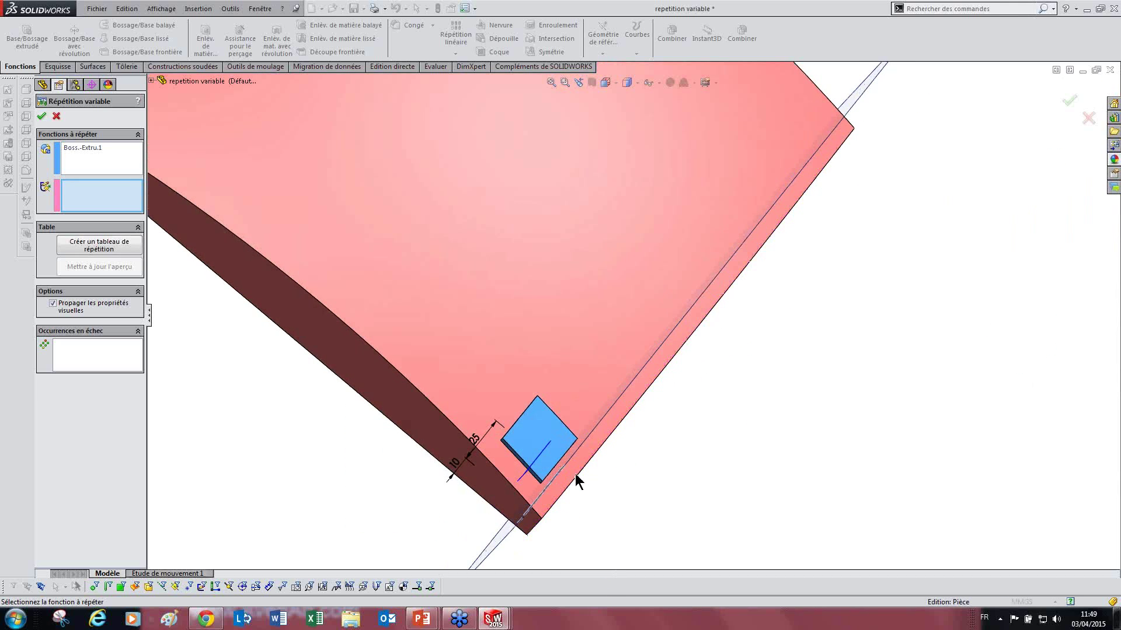
pyautogui.moveTo(570, 472); pyautogui.dragTo(541, 450, button='middle')
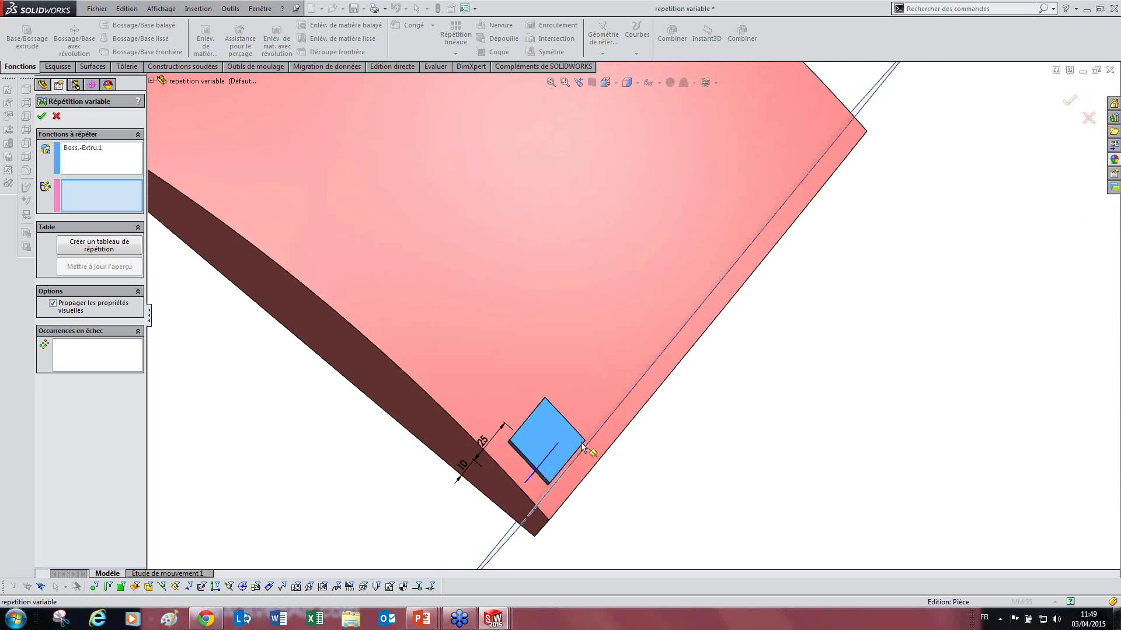
pyautogui.moveTo(638, 445); pyautogui.dragTo(602, 409, button='middle')
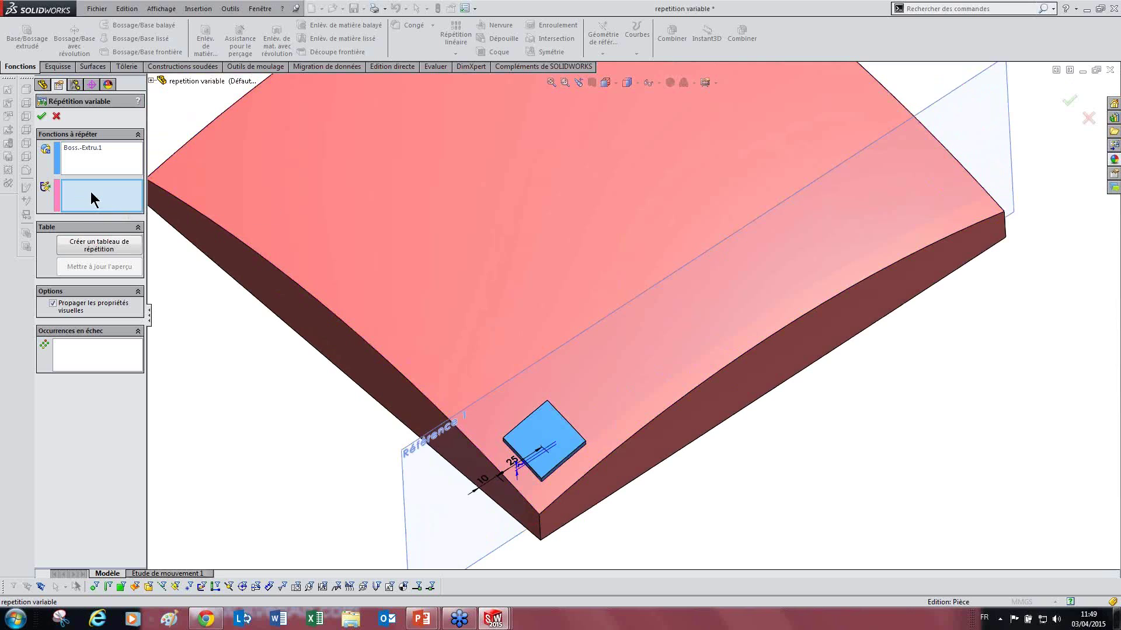
pyautogui.click(575, 369)
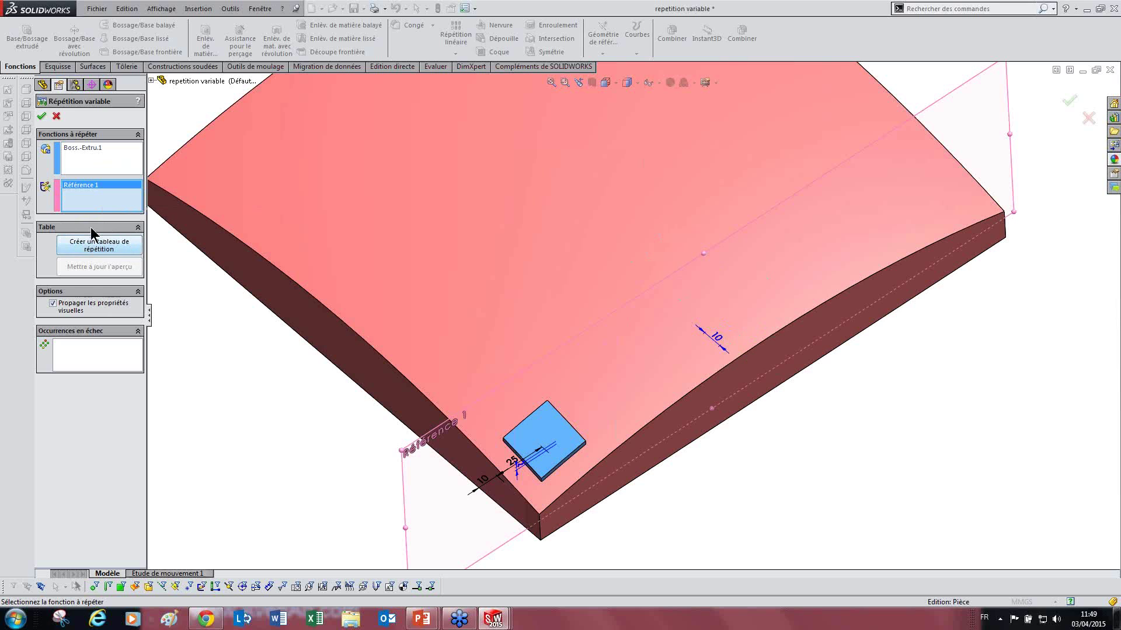
# Create the pattern table and add the boss's extrusion height dimension to it
pyautogui.click(88, 252)
pyautogui.moveTo(615, 239); pyautogui.dragTo(822, 153)
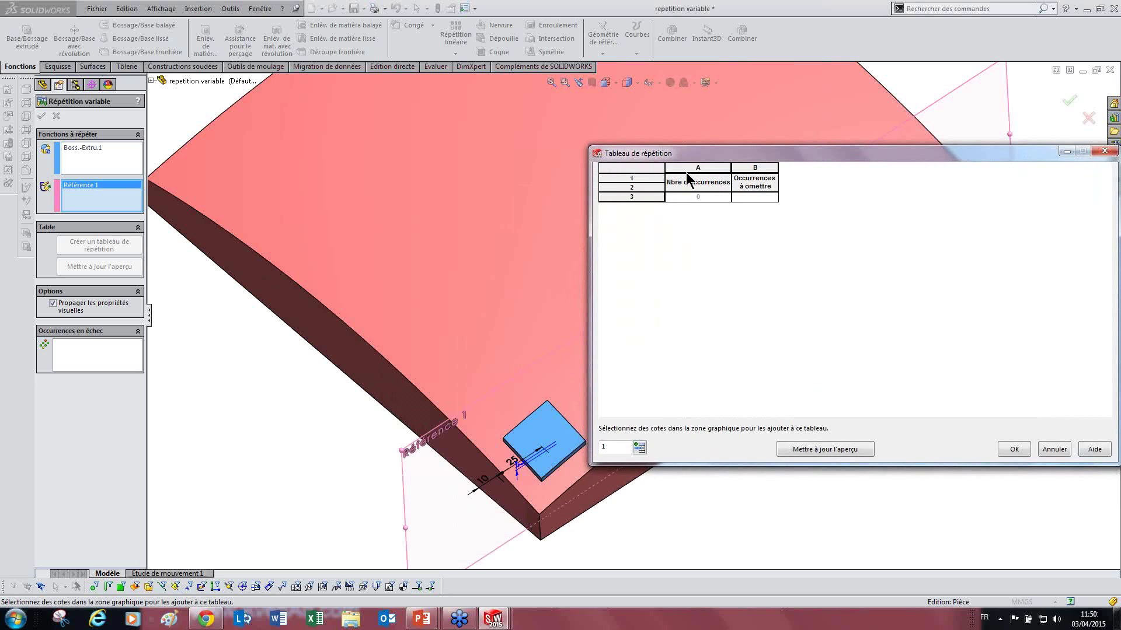
pyautogui.moveTo(771, 152); pyautogui.dragTo(868, 156)
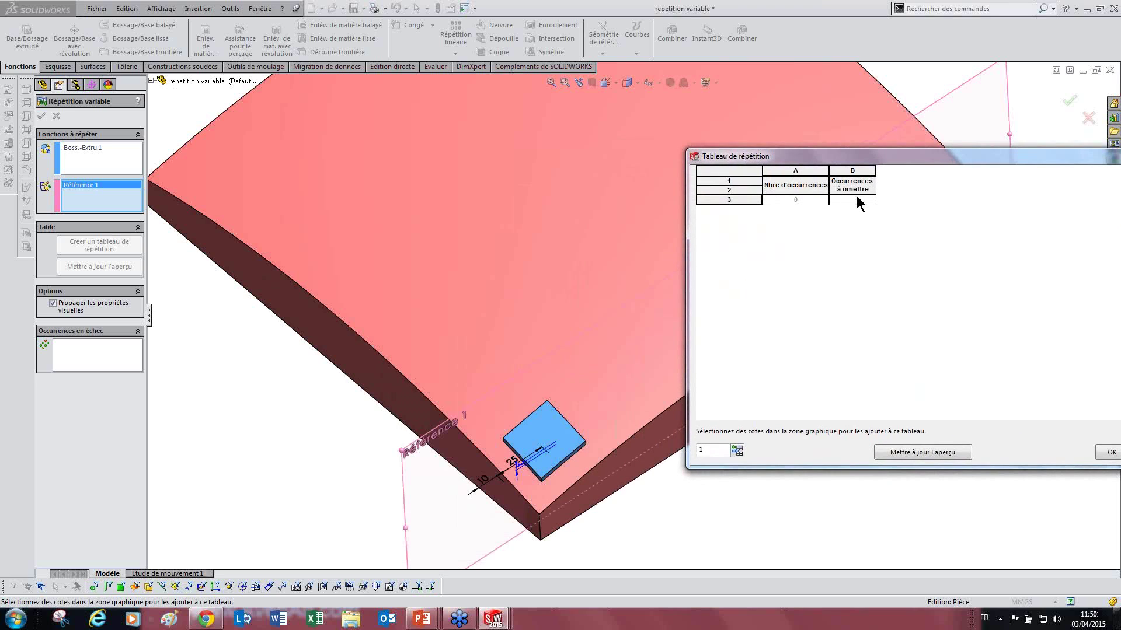
pyautogui.scroll(-5, 507, 448)
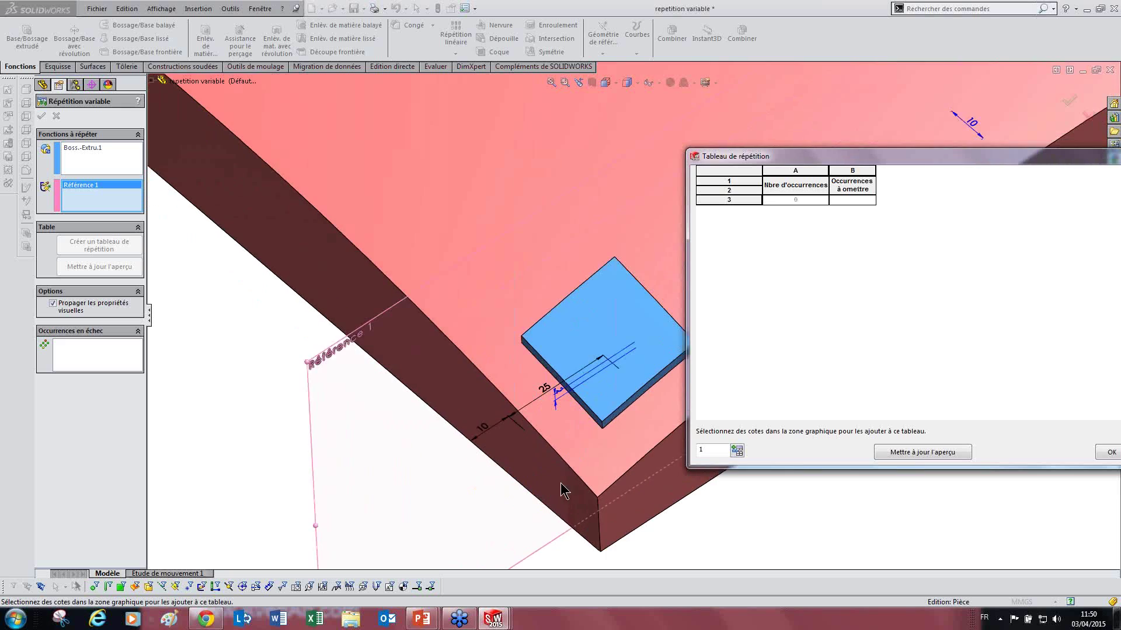
pyautogui.scroll(-2, 591, 438)
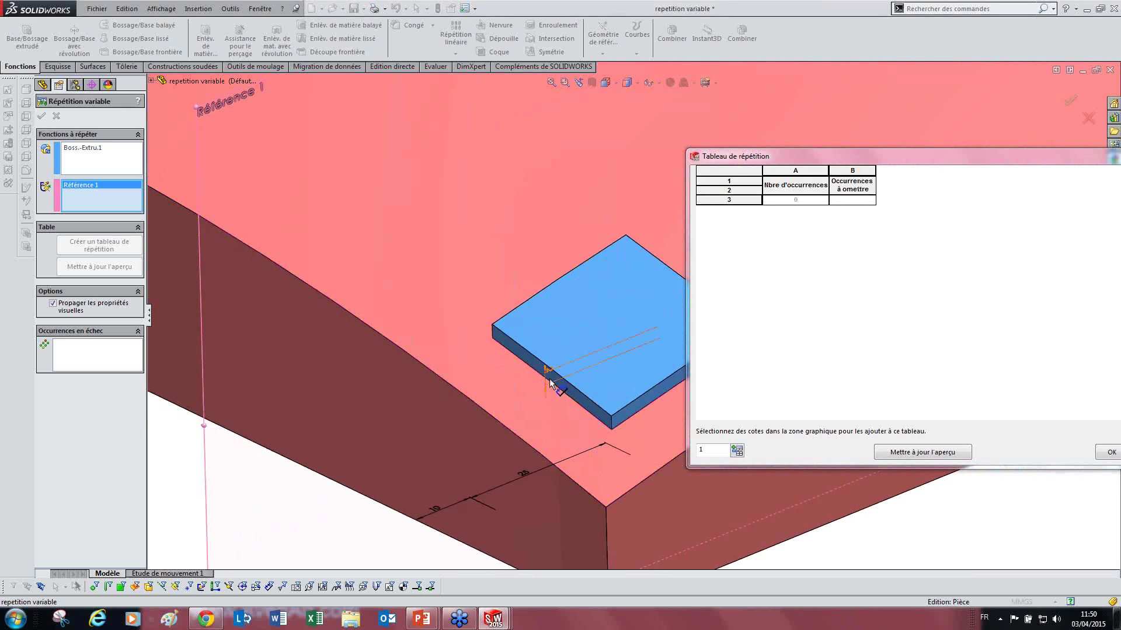
pyautogui.click(546, 374)
# Add the 25 mm sketch dimension and the 10 mm offset of the plane Référence 1 to the pattern table
pyautogui.moveTo(555, 412); pyautogui.dragTo(611, 367, button='middle')
pyautogui.scroll(-3, 677, 318)
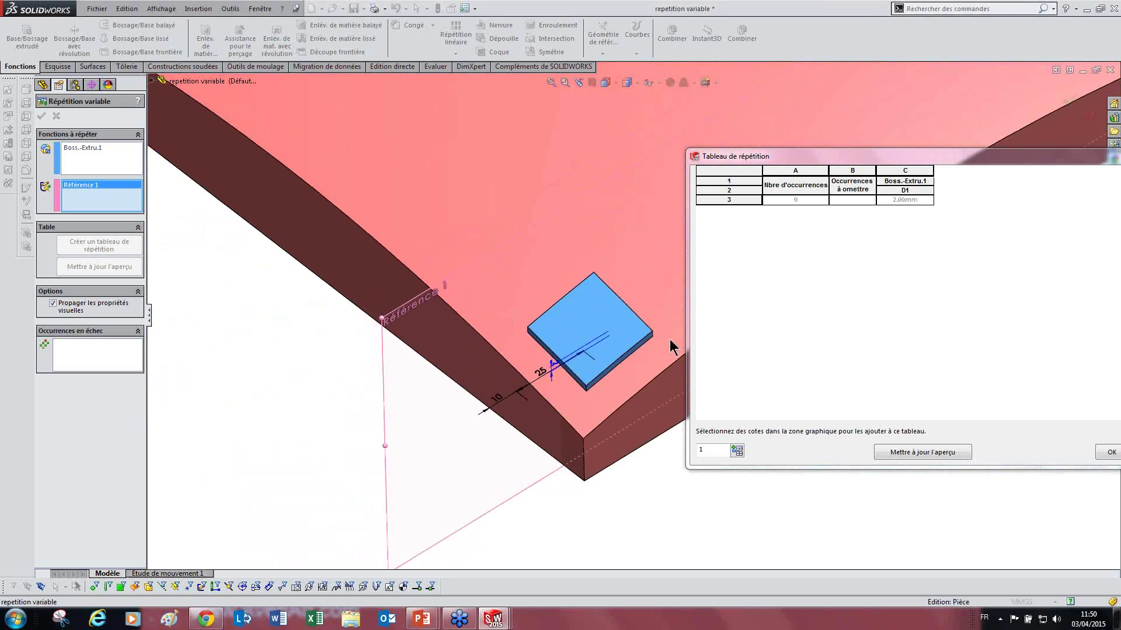
pyautogui.click(555, 367)
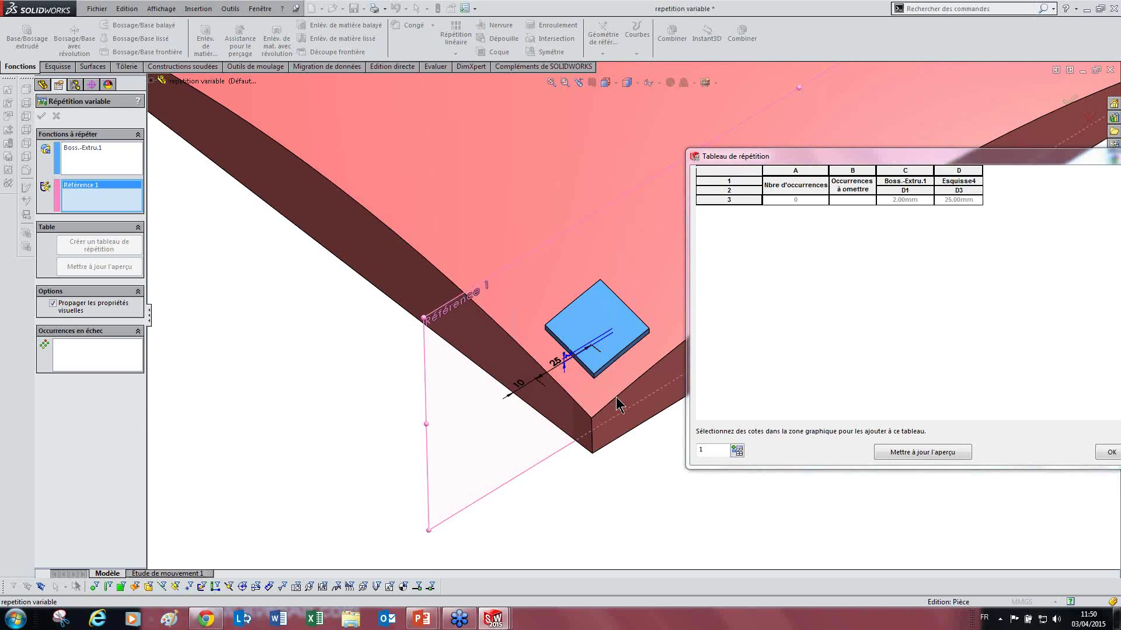
pyautogui.scroll(5, 620, 367)
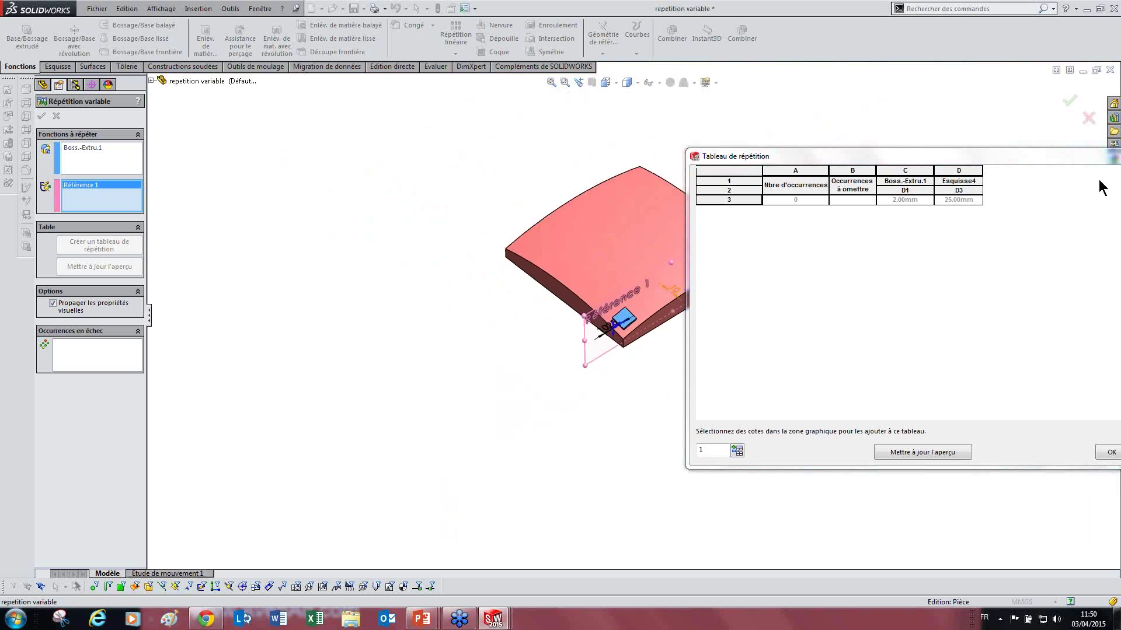
pyautogui.scroll(-2, 1100, 187)
pyautogui.scroll(-5, 346, 381)
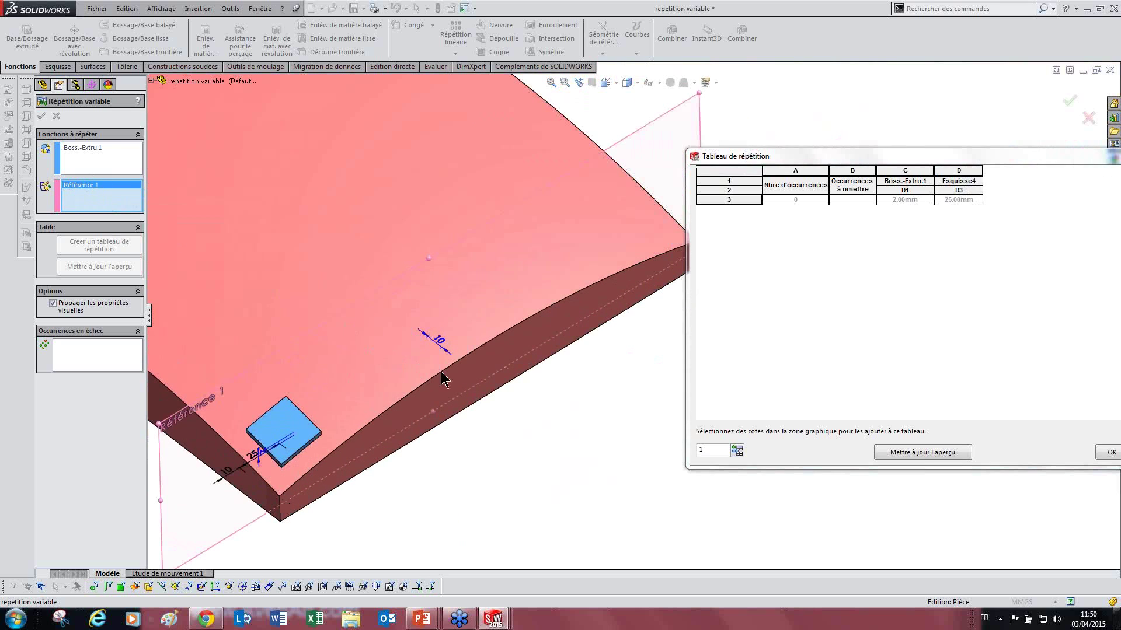
pyautogui.click(436, 342)
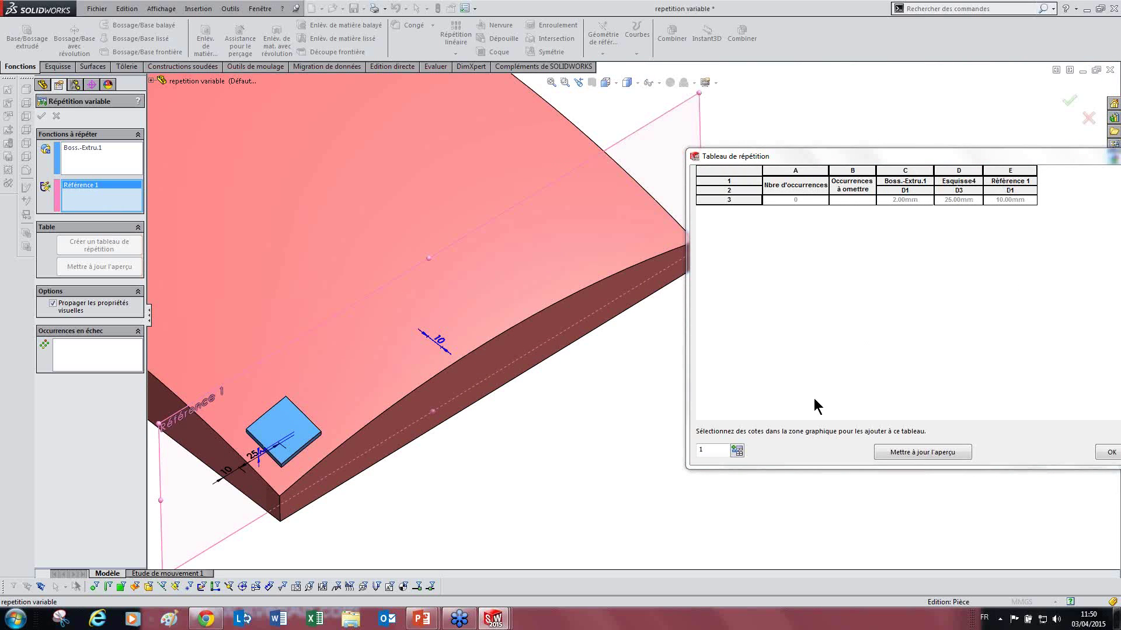
# Add six instances to the pattern table
pyautogui.click(737, 451)
pyautogui.click(736, 451)
pyautogui.click(737, 451)
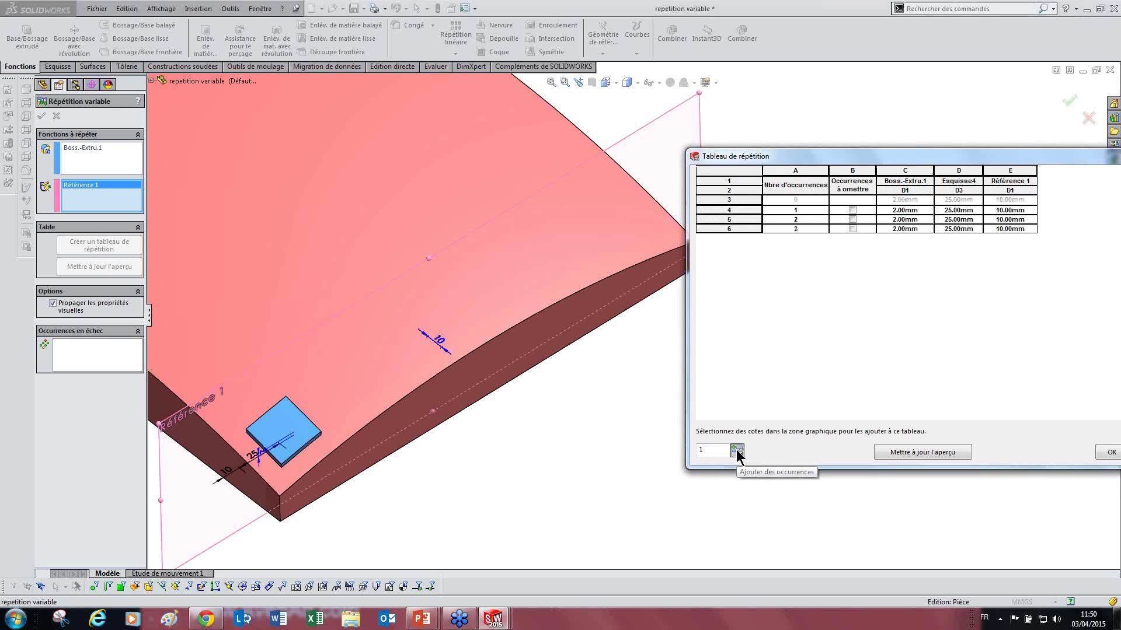
pyautogui.click(736, 450)
pyautogui.click(736, 451)
pyautogui.click(737, 451)
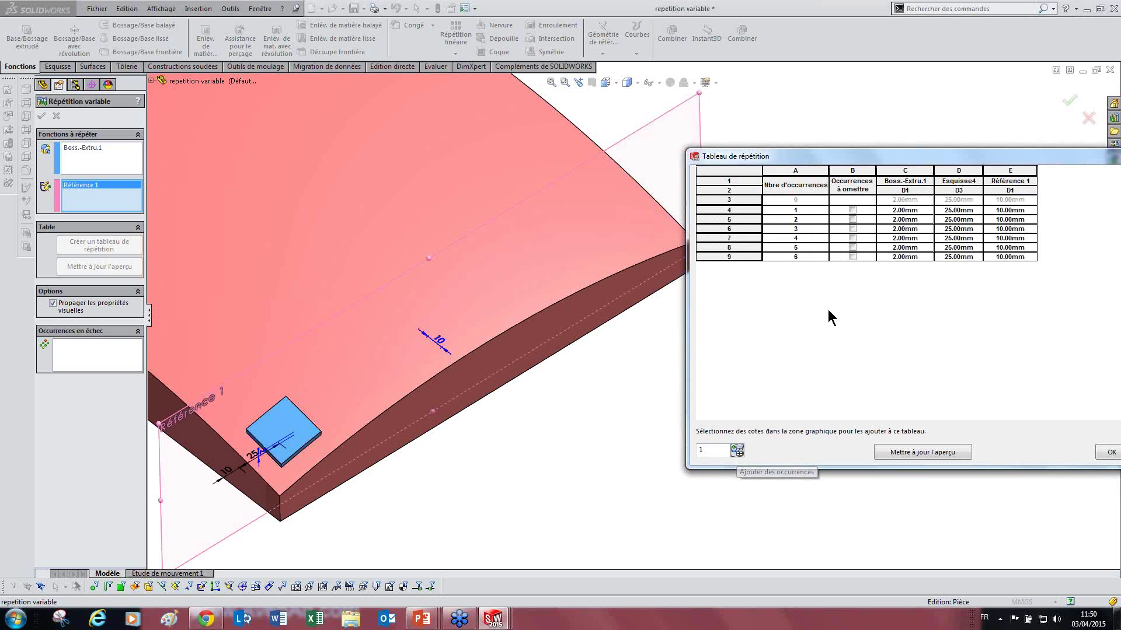
# Set the boss heights of instances 1, 2 and 3 to 5 mm, 3 mm and 10 mm
pyautogui.click(908, 212)
pyautogui.moveTo(920, 210); pyautogui.dragTo(842, 209)
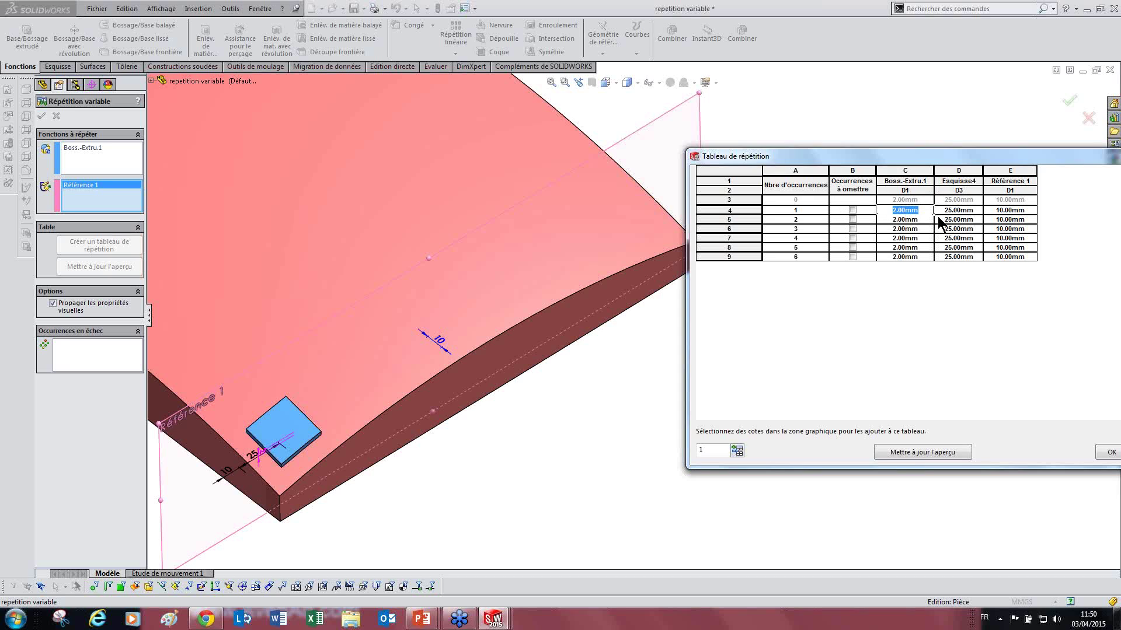
pyautogui.write('5')
pyautogui.moveTo(905, 219); pyautogui.dragTo(870, 219)
pyautogui.write('3')
pyautogui.click(896, 229)
pyautogui.doubleClick(895, 229)
pyautogui.write('10')
# Set the boss heights of instances 4 and 5 to 15 mm and of instance 6 to 4 mm
pyautogui.click(915, 238)
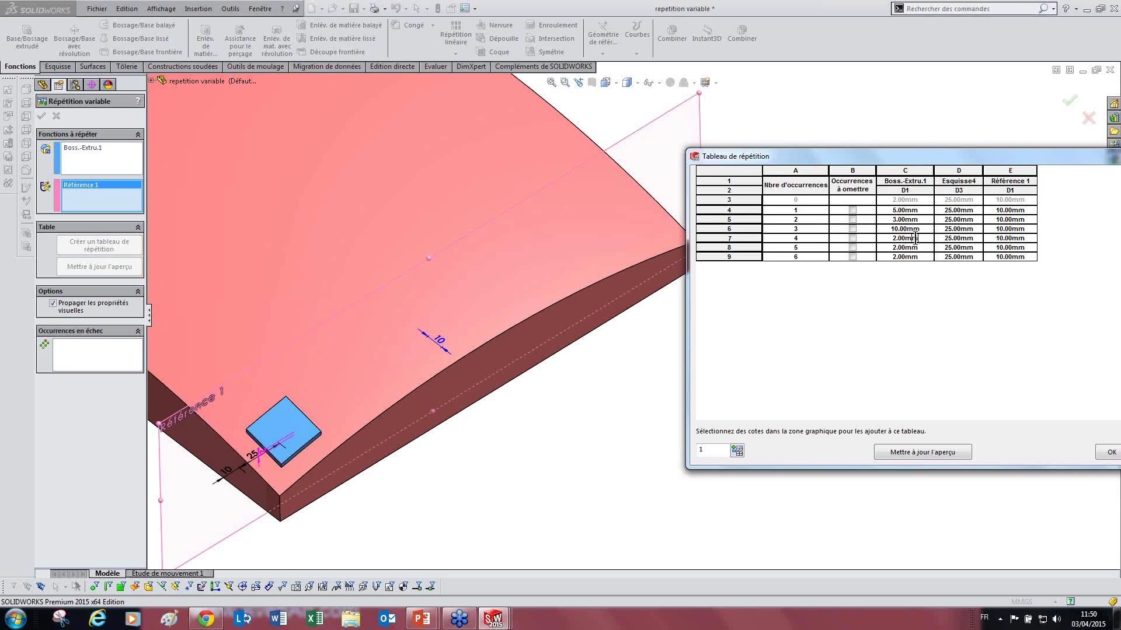
pyautogui.doubleClick(915, 238)
pyautogui.write('15')
pyautogui.click(915, 249)
pyautogui.doubleClick(913, 247)
pyautogui.write('1')
pyautogui.click(914, 258)
pyautogui.moveTo(883, 156); pyautogui.dragTo(673, 154)
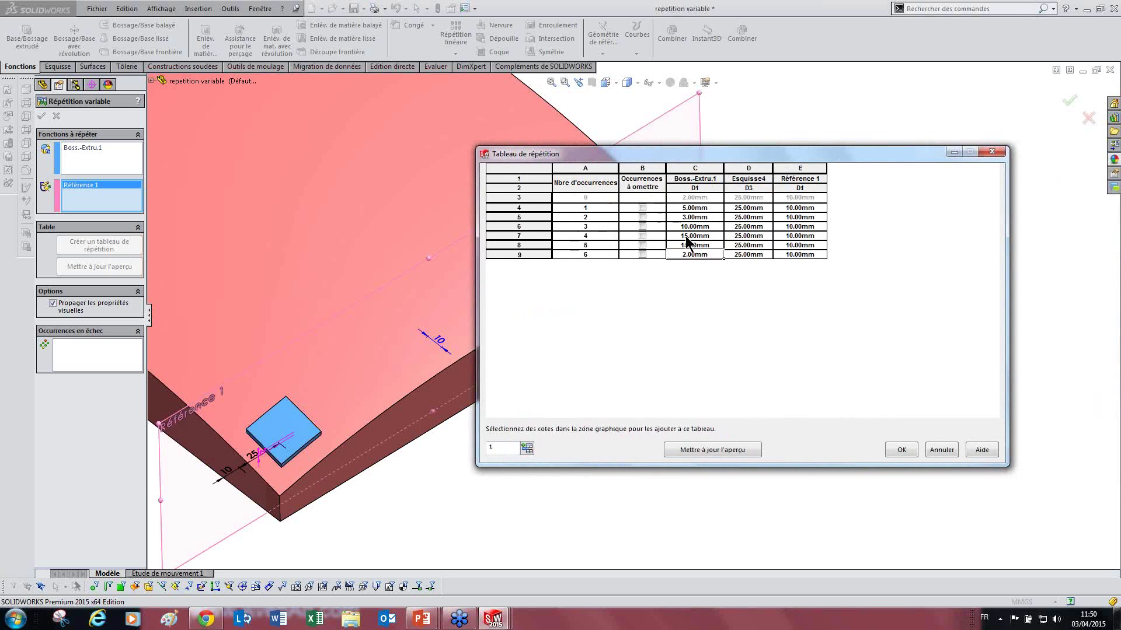
pyautogui.doubleClick(698, 255)
pyautogui.write('4')
# Set the sketch dimension D3 to 15 mm for instance 2 and 10 mm for instance 4
pyautogui.click(750, 250)
pyautogui.click(745, 218)
pyautogui.doubleClick(744, 217)
pyautogui.write('15')
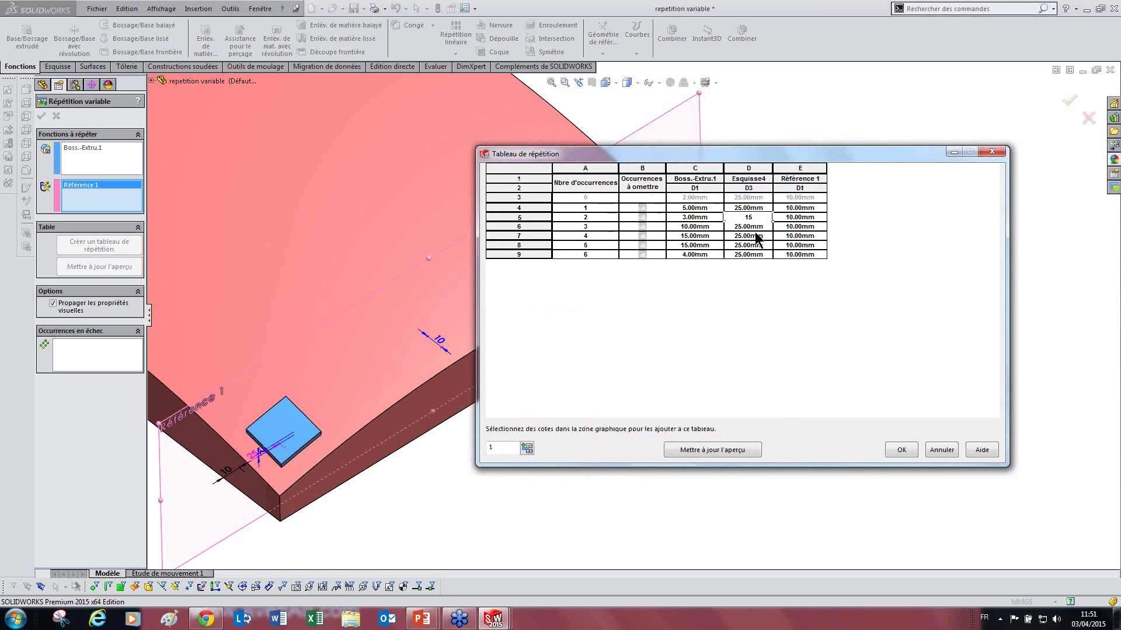
pyautogui.click(750, 236)
pyautogui.doubleClick(750, 236)
pyautogui.write('1')
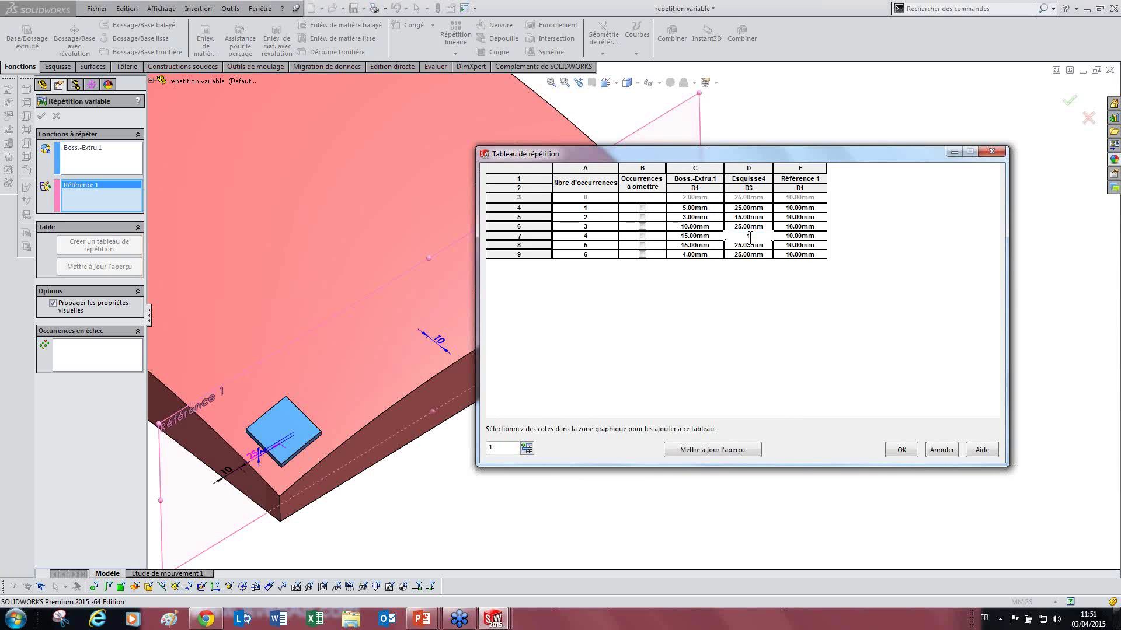
pyautogui.write('0.00mm')
pyautogui.click(753, 285)
# Set the Référence 1 plane offset to 50 mm for instance 1 and 80 mm for instance 2
pyautogui.click(804, 209)
pyautogui.doubleClick(809, 207)
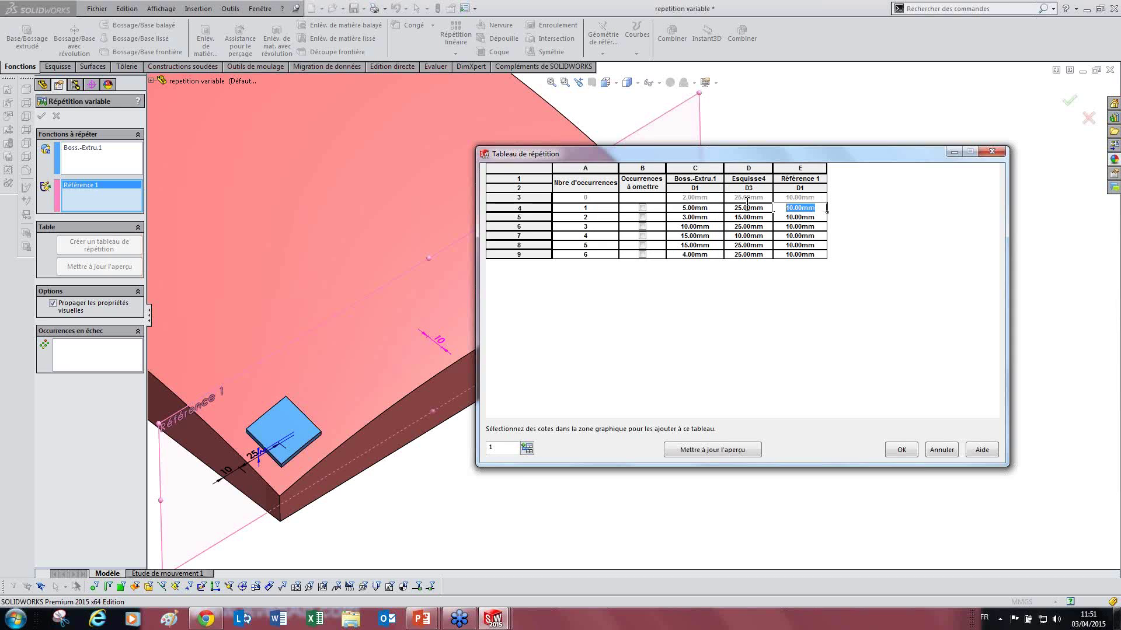
pyautogui.write('50')
pyautogui.click(802, 217)
pyautogui.doubleClick(815, 217)
pyautogui.write('80')
pyautogui.click(798, 255)
# Add the sketch's 10 mm distance between the boss and the part's side edge to the pattern table
pyautogui.moveTo(320, 411); pyautogui.dragTo(283, 507, button='middle')
pyautogui.click(240, 429)
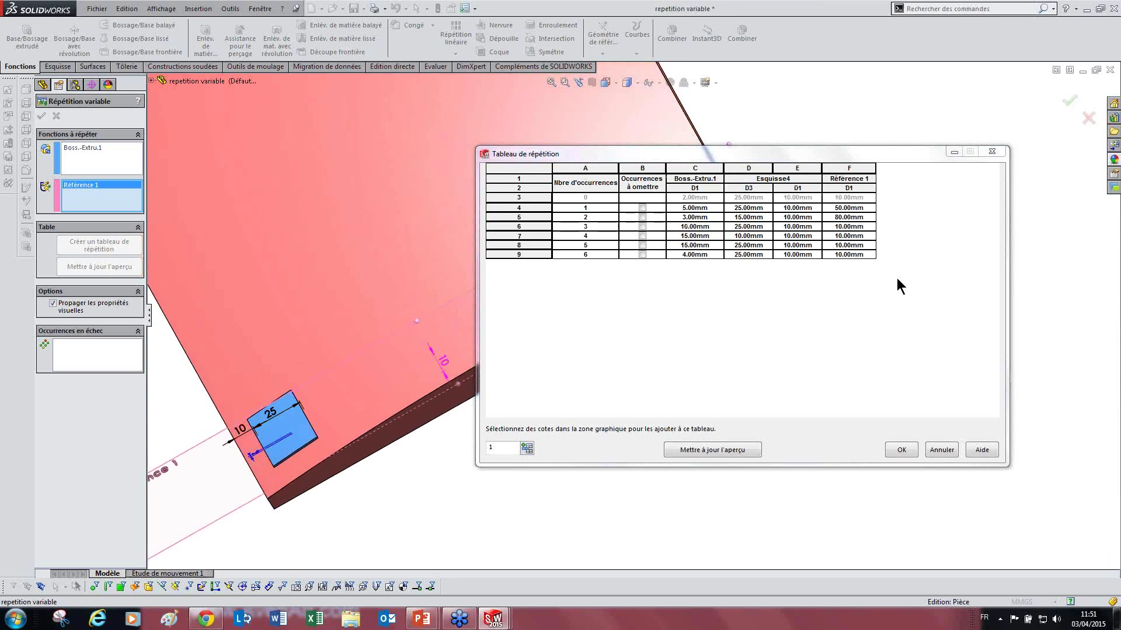
pyautogui.click(850, 219)
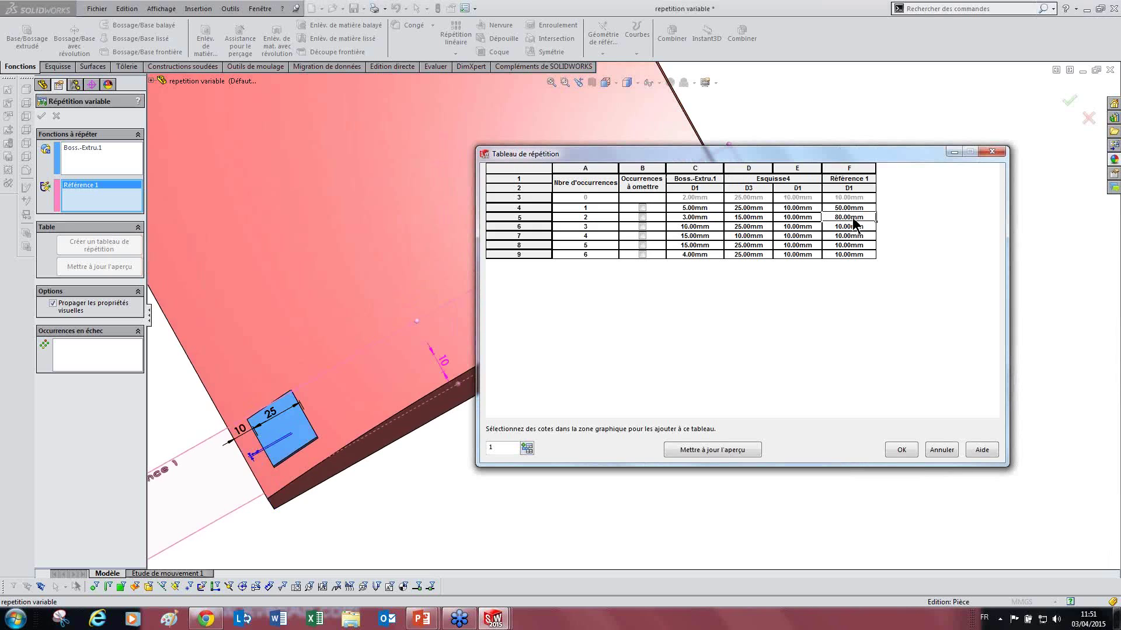
# Set the sketch dimension D1 of instance 2 to 60 mm
pyautogui.click(801, 217)
pyautogui.doubleClick(800, 217)
pyautogui.write('6')
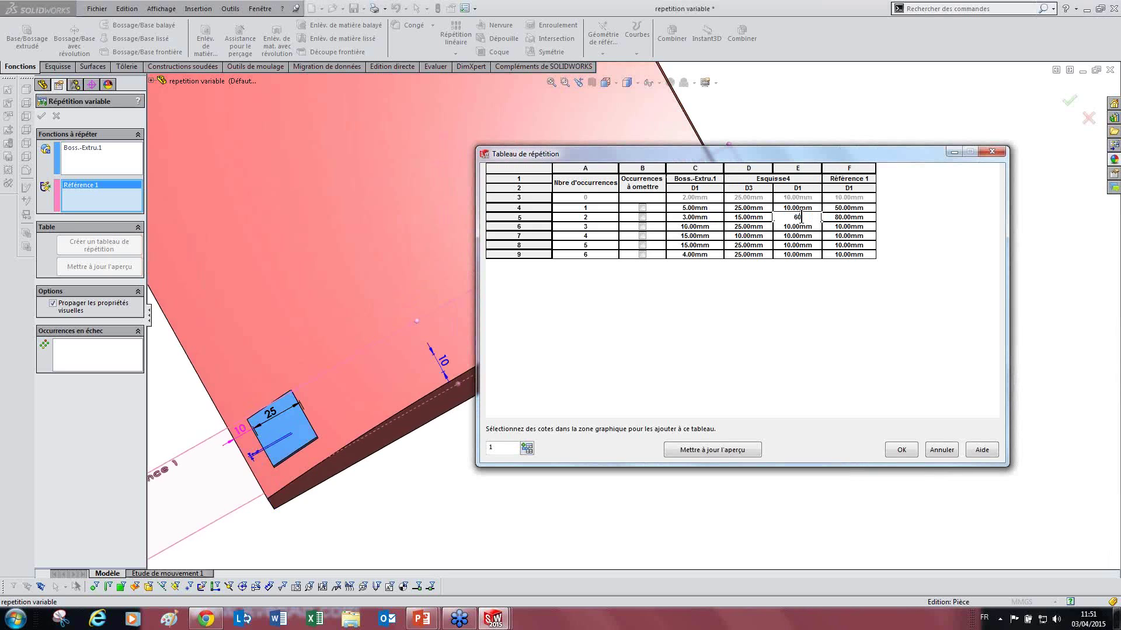
pyautogui.write('0')
pyautogui.press('Return')
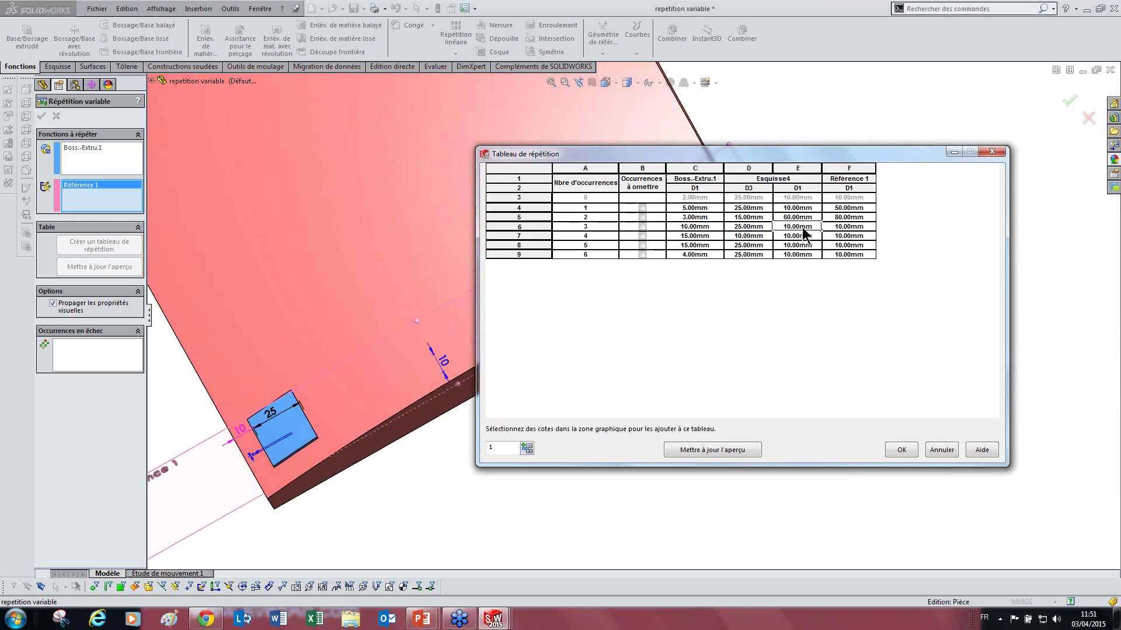
# Set the sketch dimension D1 to 80 mm for instance 3 and 40 mm for instance 4
pyautogui.doubleClick(802, 227)
pyautogui.write('80')
pyautogui.press('Return')
pyautogui.doubleClick(801, 236)
pyautogui.write('40')
pyautogui.press('Return')
# Set the Référence 1 plane offset to 30 mm for instance 5 and 100 mm for instance 6
pyautogui.click(849, 254)
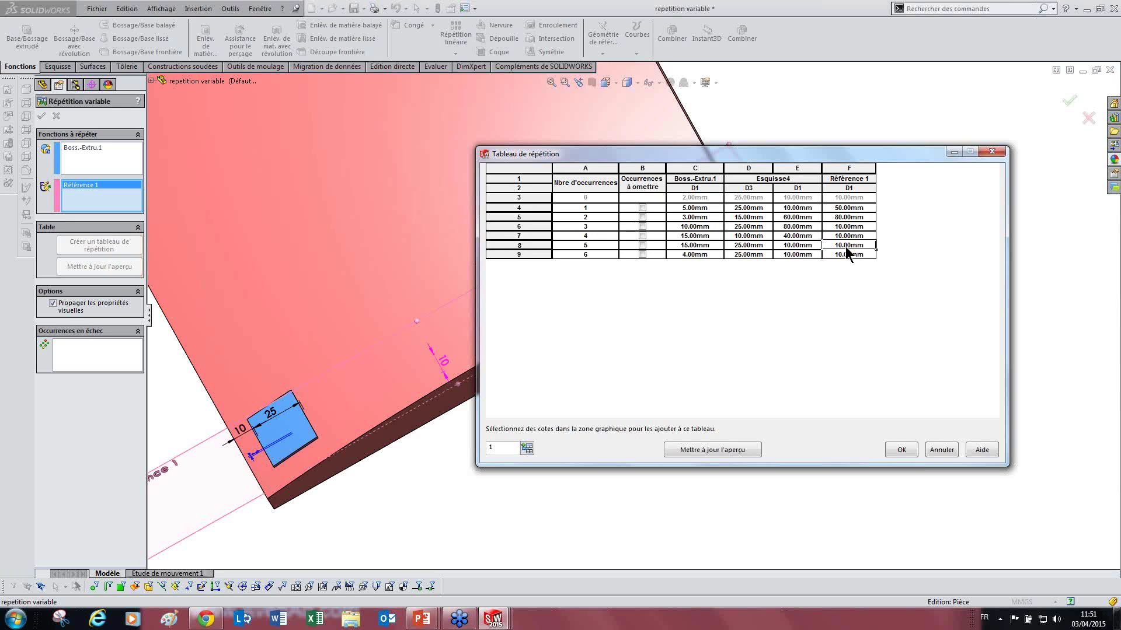
pyautogui.doubleClick(858, 245)
pyautogui.write('30')
pyautogui.press('Return')
pyautogui.click(847, 255)
pyautogui.click(867, 256)
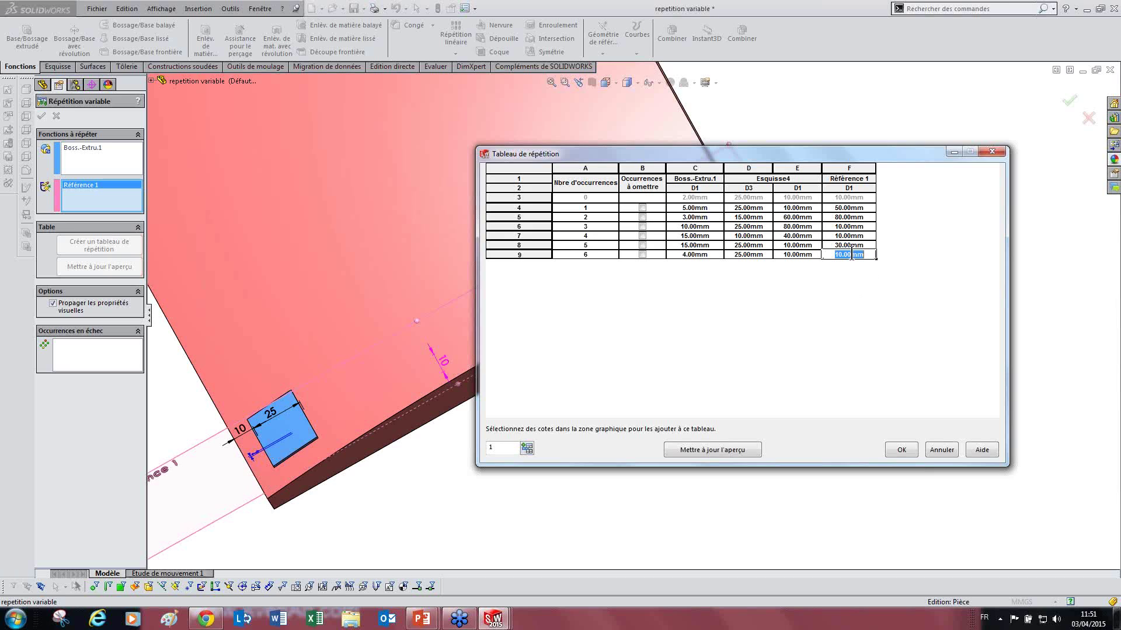
pyautogui.write('100')
pyautogui.press('Return')
# Update the pattern preview and examine where the table's instances fall on the curved face
pyautogui.click(704, 450)
pyautogui.moveTo(567, 153); pyautogui.dragTo(698, 162)
pyautogui.moveTo(210, 302); pyautogui.dragTo(298, 322, button='middle')
pyautogui.scroll(-3, 444, 349)
pyautogui.scroll(3, 568, 296)
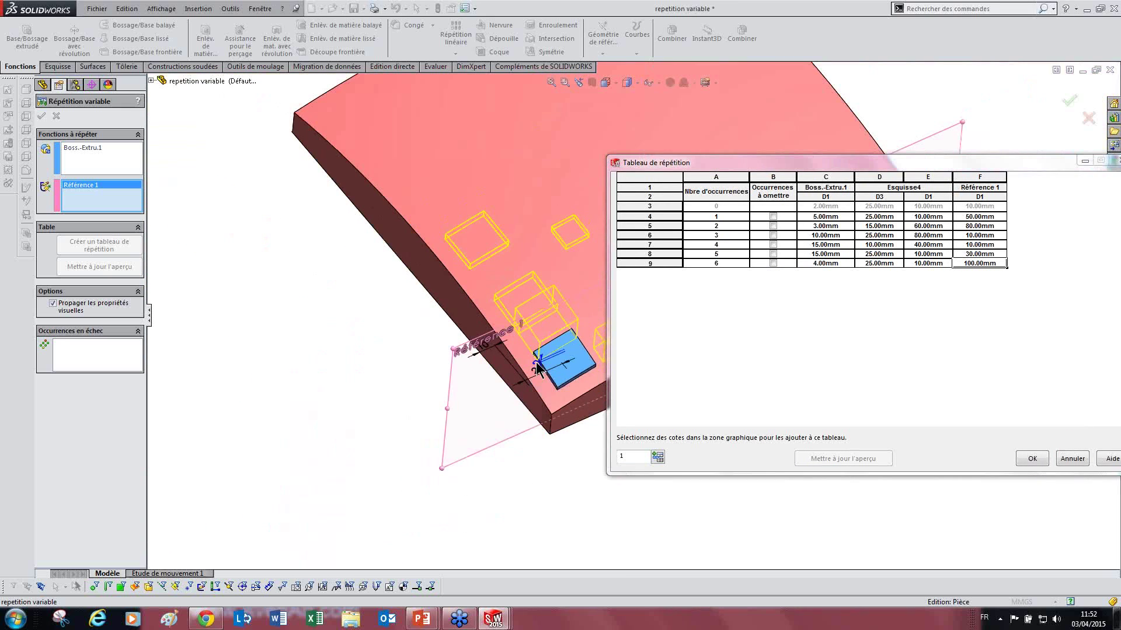
pyautogui.scroll(-5, 405, 367)
pyautogui.scroll(3, 404, 367)
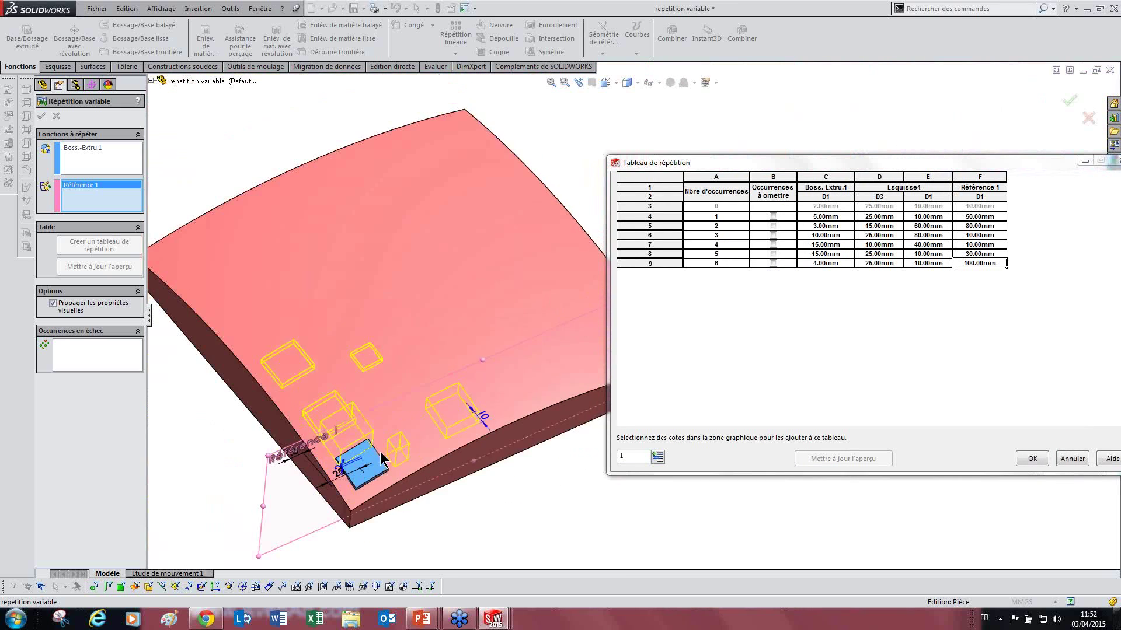
pyautogui.scroll(-3, 407, 436)
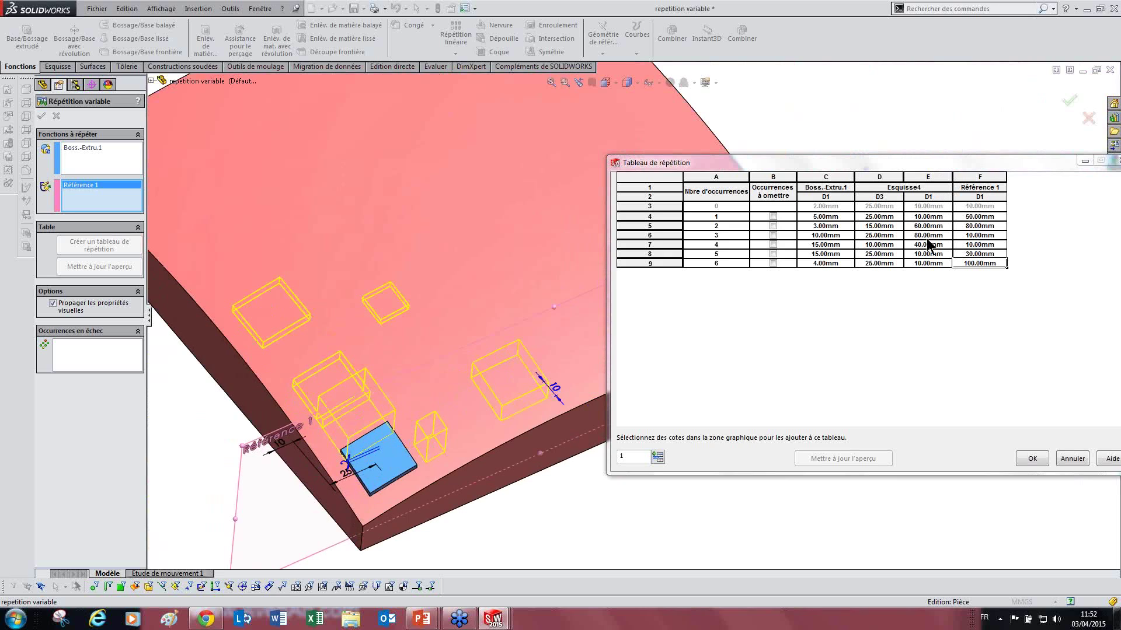
pyautogui.click(986, 238)
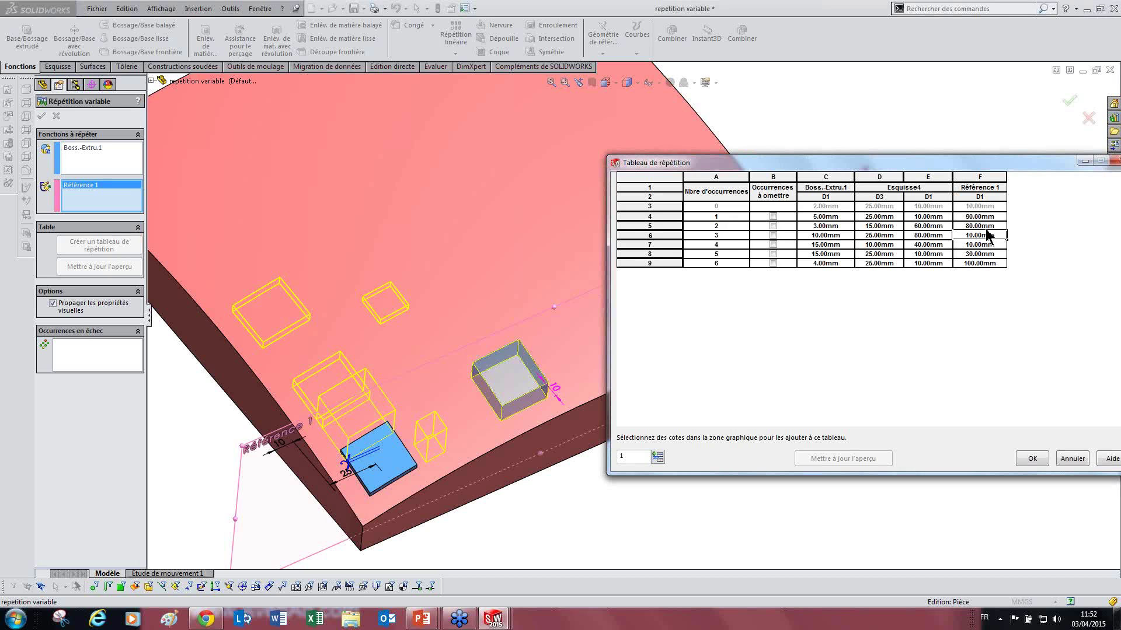
pyautogui.click(986, 228)
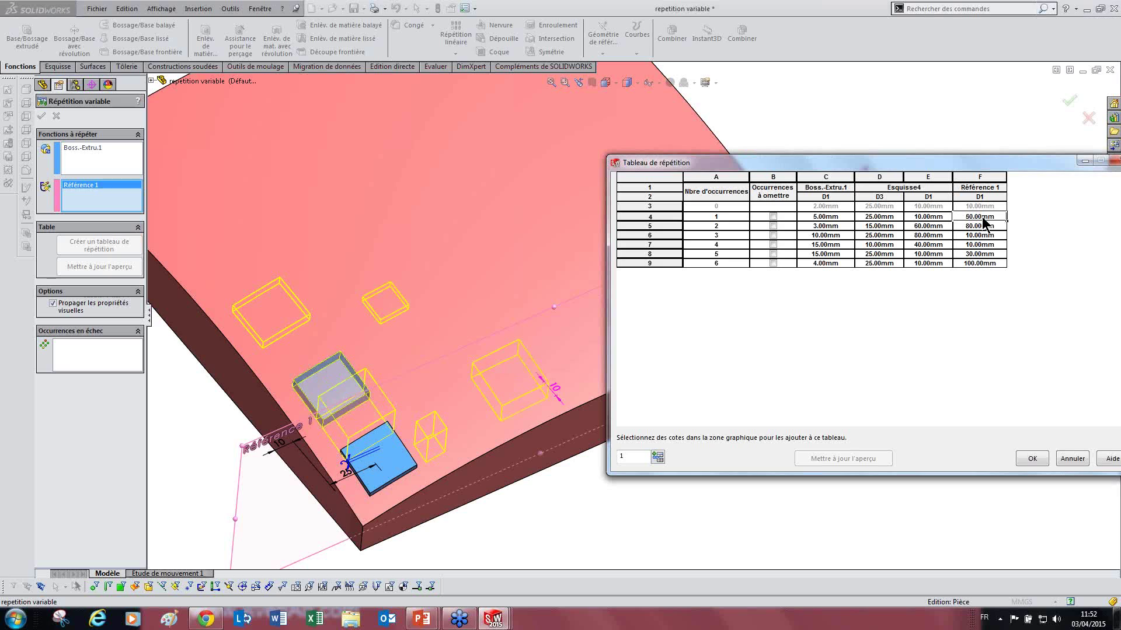
# Set instance 1's Référence 1 offset to 60 mm and its sketch dimension D1 to 80 mm, and update the preview
pyautogui.doubleClick(982, 216)
pyautogui.press('BackSpace')
pyautogui.write('60')
pyautogui.press('Return')
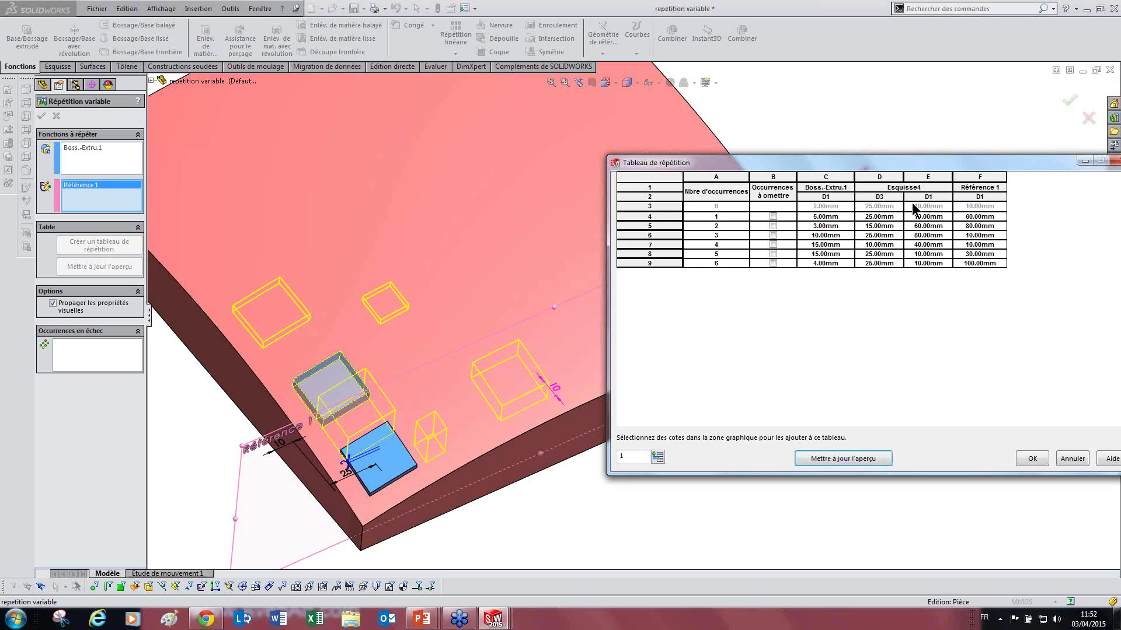
pyautogui.doubleClick(922, 215)
pyautogui.write('80')
pyautogui.press('Return')
pyautogui.moveTo(537, 464)
pyautogui.mouseDown(button='middle')
pyautogui.moveTo(500, 485)
pyautogui.moveTo(515, 492)
pyautogui.moveTo(546, 459)
pyautogui.mouseUp(button='middle')
pyautogui.click(825, 460)
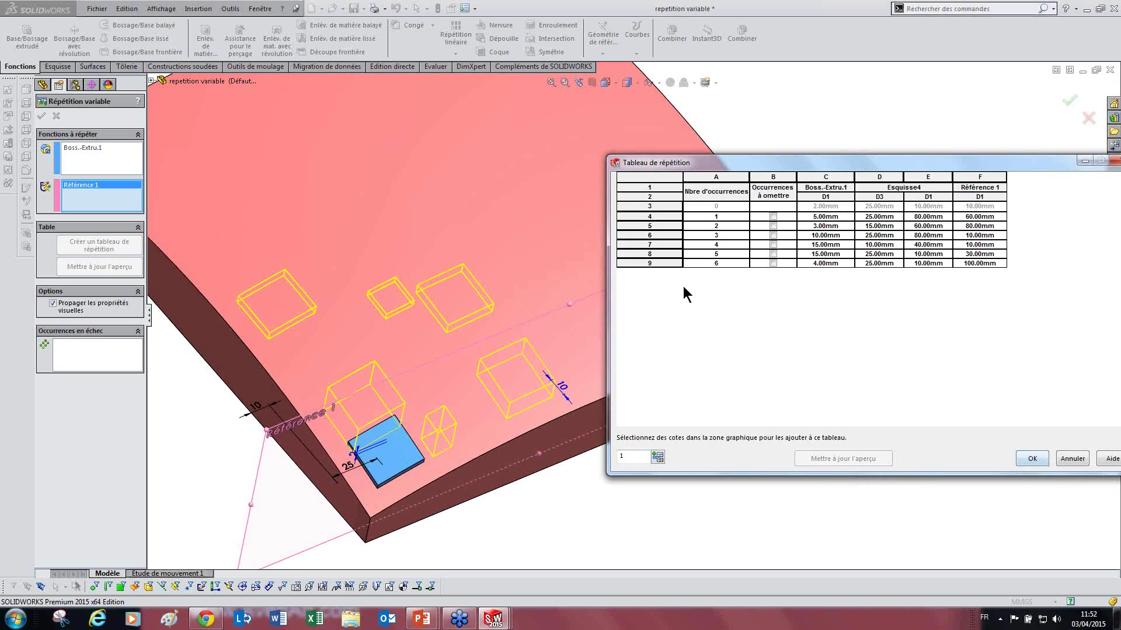
# Insert a new instance row above the last row of the pattern table
pyautogui.rightClick(644, 264)
pyautogui.click(669, 310)
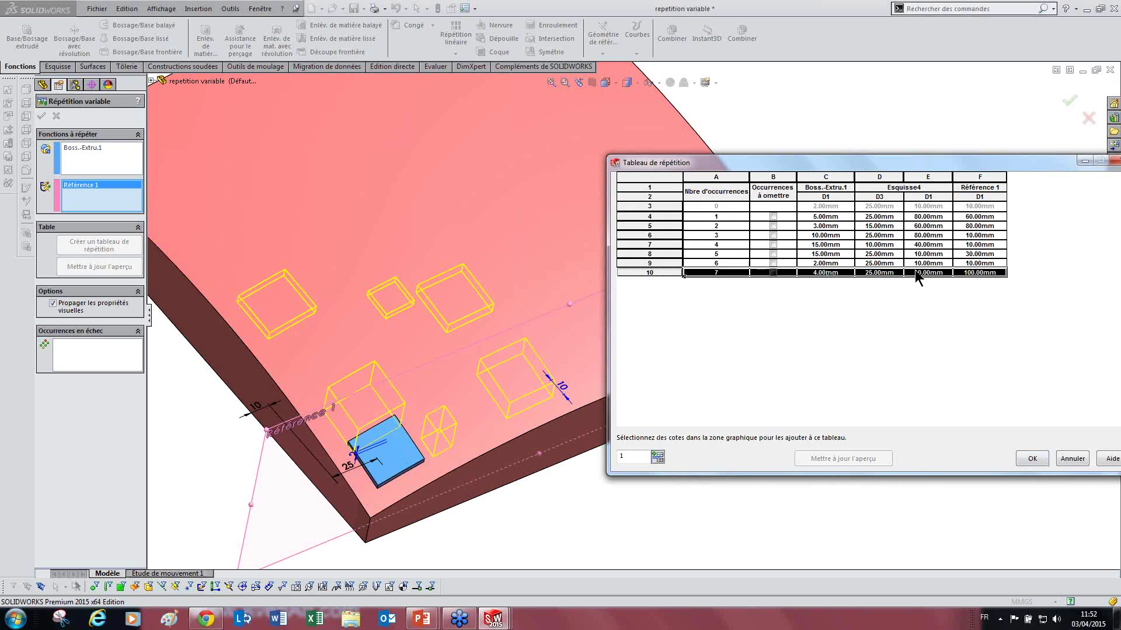
pyautogui.click(972, 271)
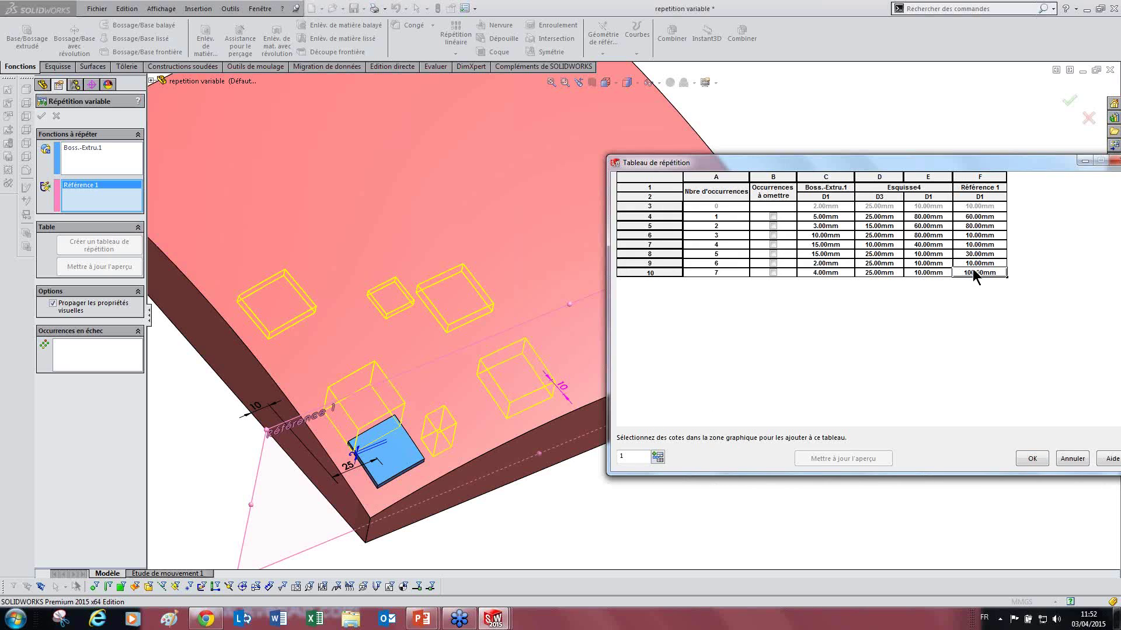
# Set the sketch dimension D1 of instance 7 to 250 mm and update the preview
pyautogui.click(922, 268)
pyautogui.moveTo(909, 272); pyautogui.dragTo(942, 275)
pyautogui.write('250')
pyautogui.click(945, 303)
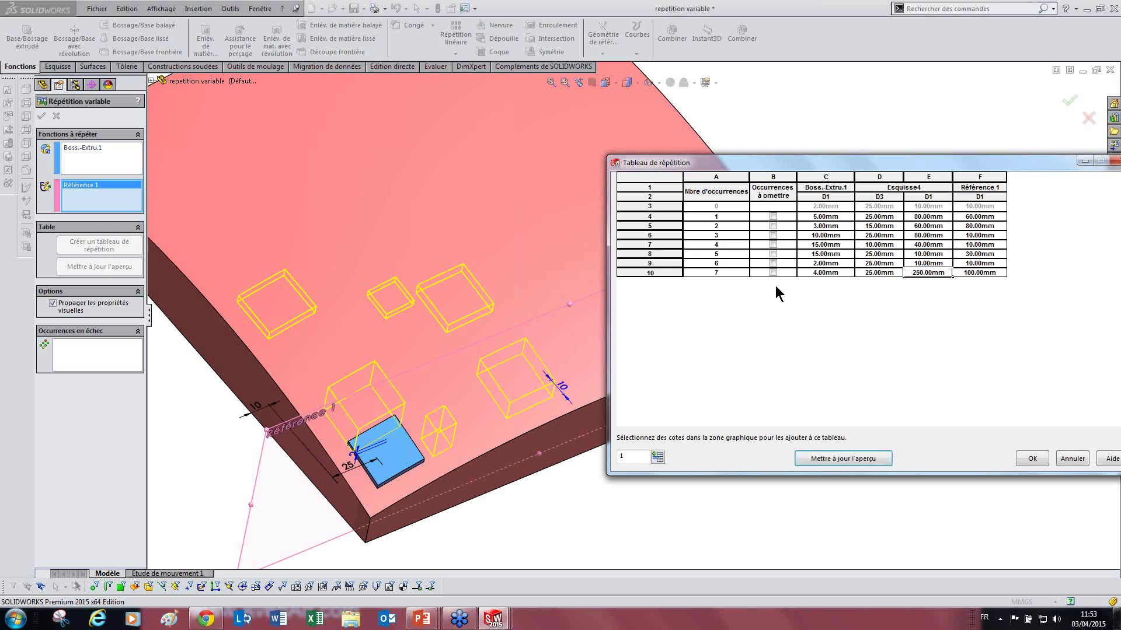
pyautogui.click(820, 459)
pyautogui.moveTo(748, 156); pyautogui.dragTo(736, 223)
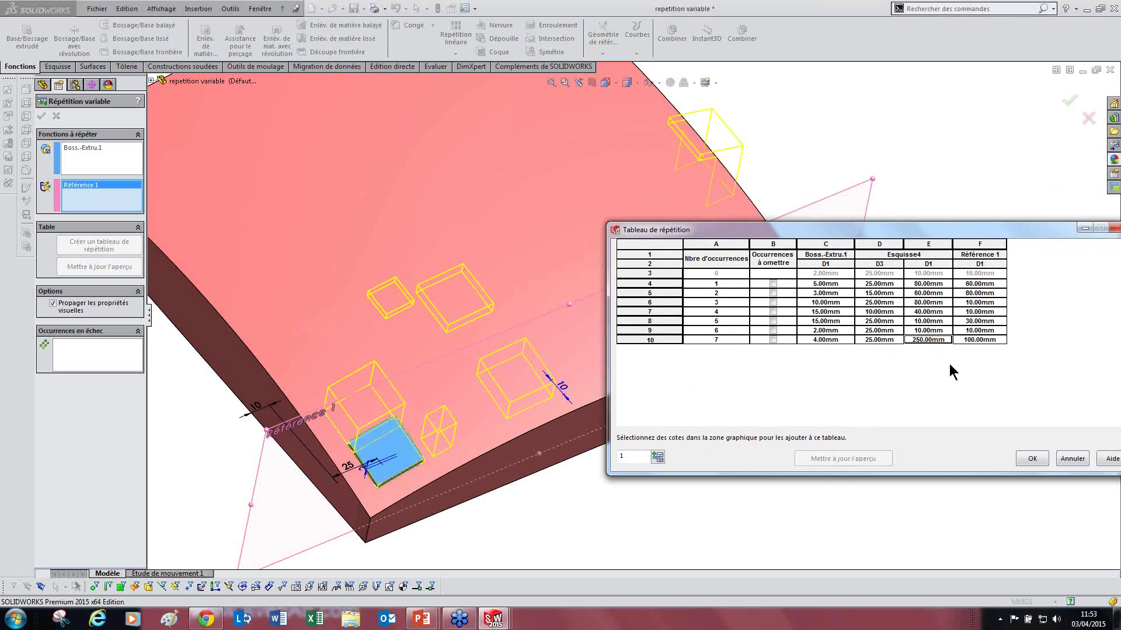
# Set the sketch dimension D1 of instance 7 to 300 mm and refresh the pattern preview
pyautogui.click(931, 341)
pyautogui.doubleClick(936, 342)
pyautogui.write('300')
pyautogui.press('Return')
pyautogui.click(840, 457)
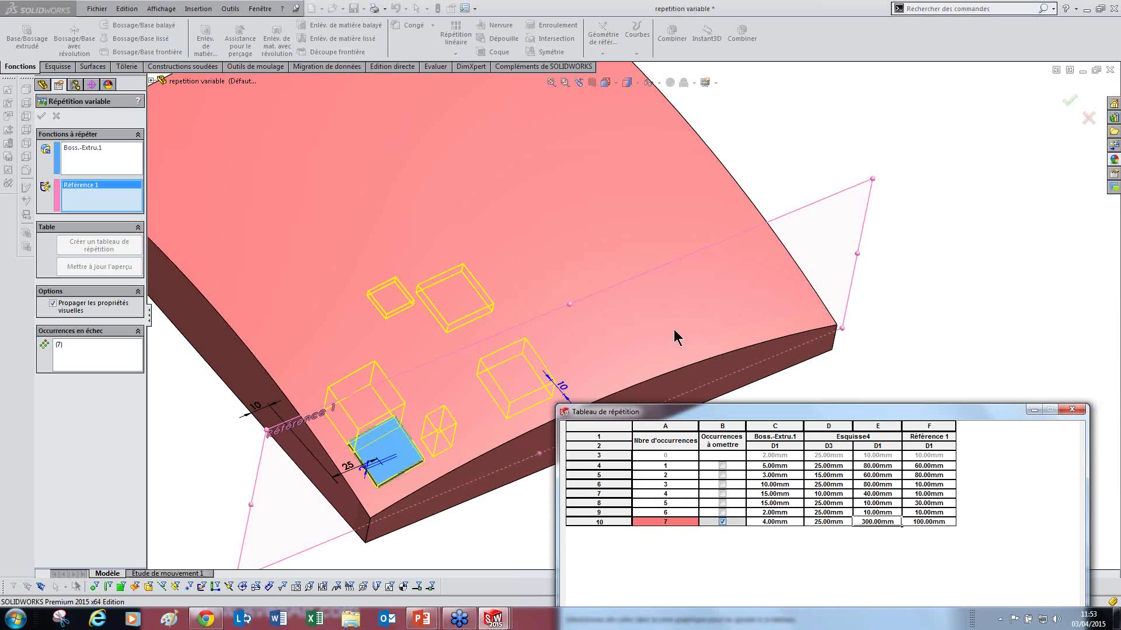
pyautogui.moveTo(667, 411); pyautogui.dragTo(658, 213)
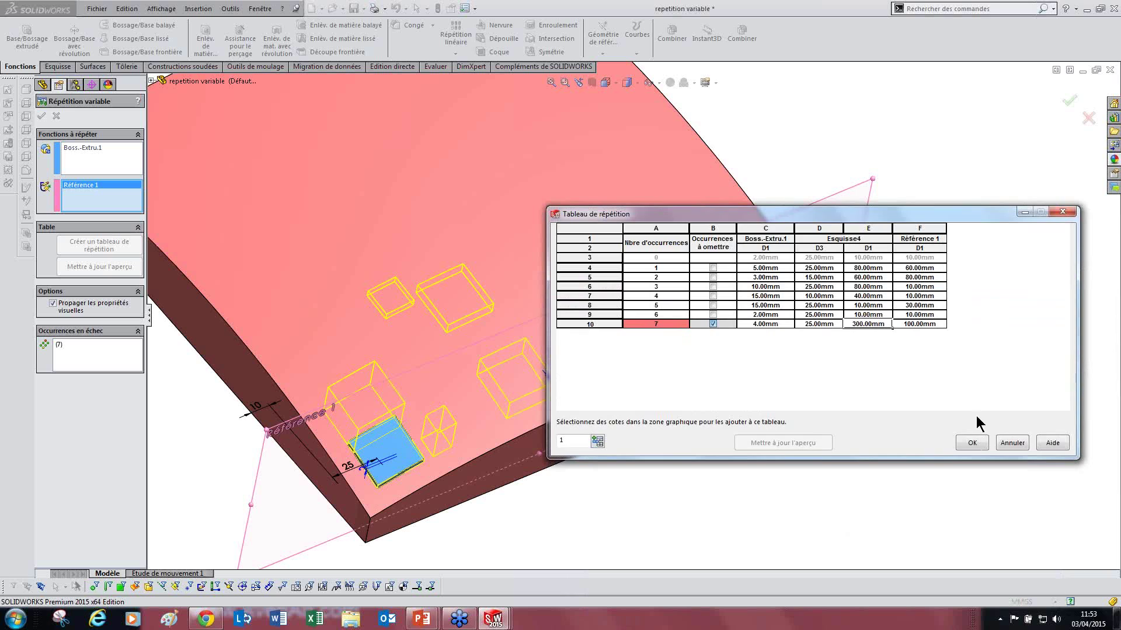
# Accept the pattern table, check the failed occurrence, and create the variable pattern
pyautogui.click(972, 443)
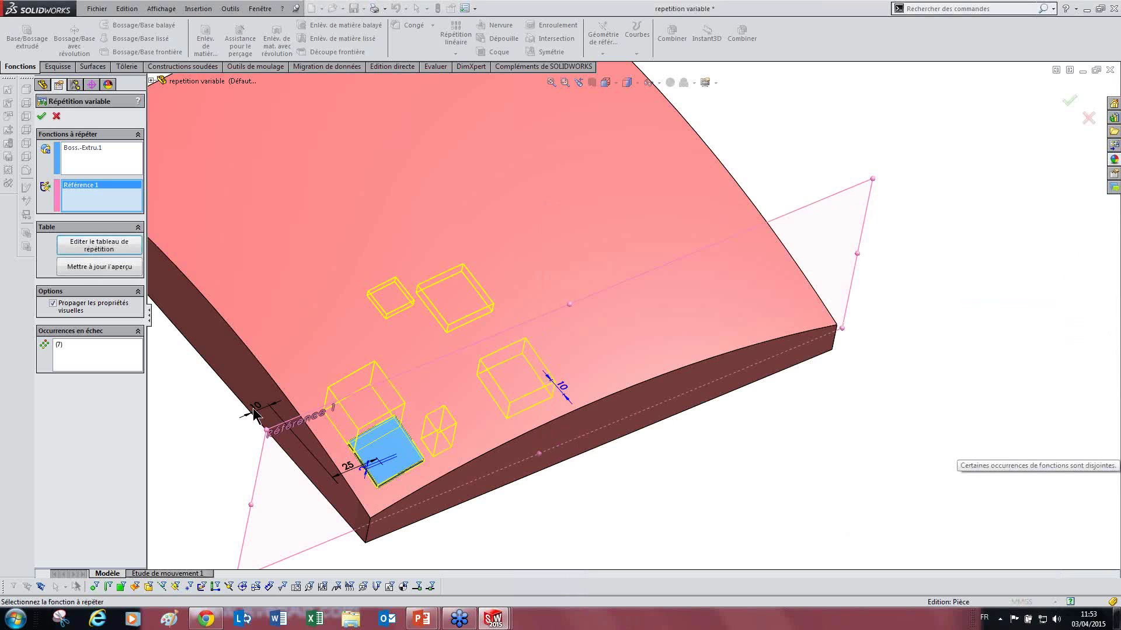
pyautogui.moveTo(63, 349)
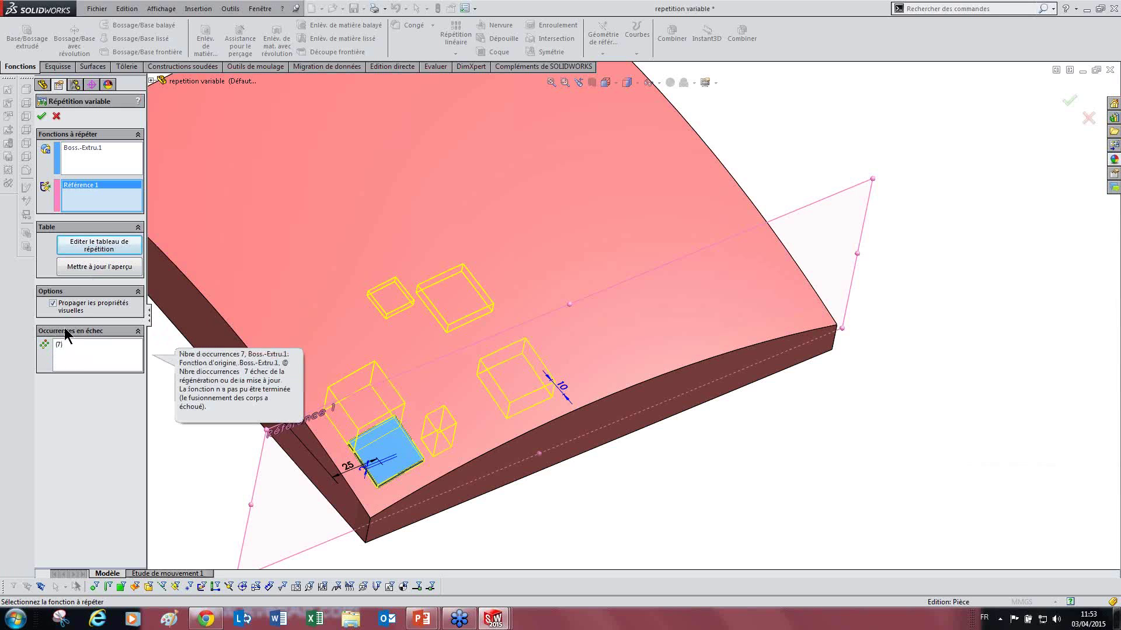
pyautogui.click(42, 116)
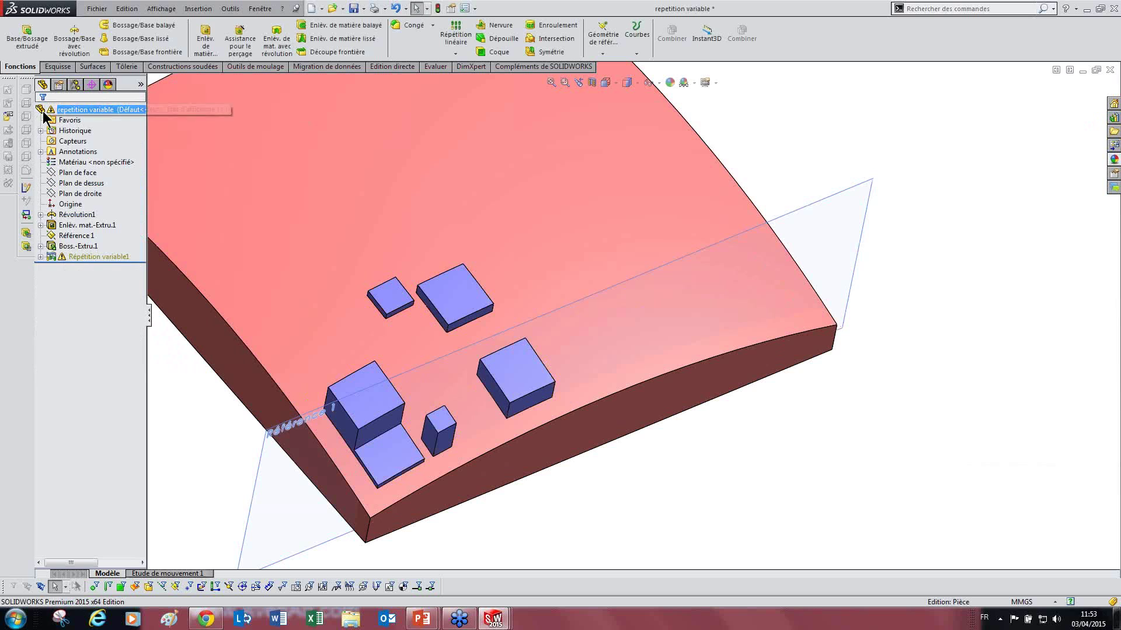
# Examine the patterned bosses on the part and the individual instances listed under the variable pattern
pyautogui.click(85, 247)
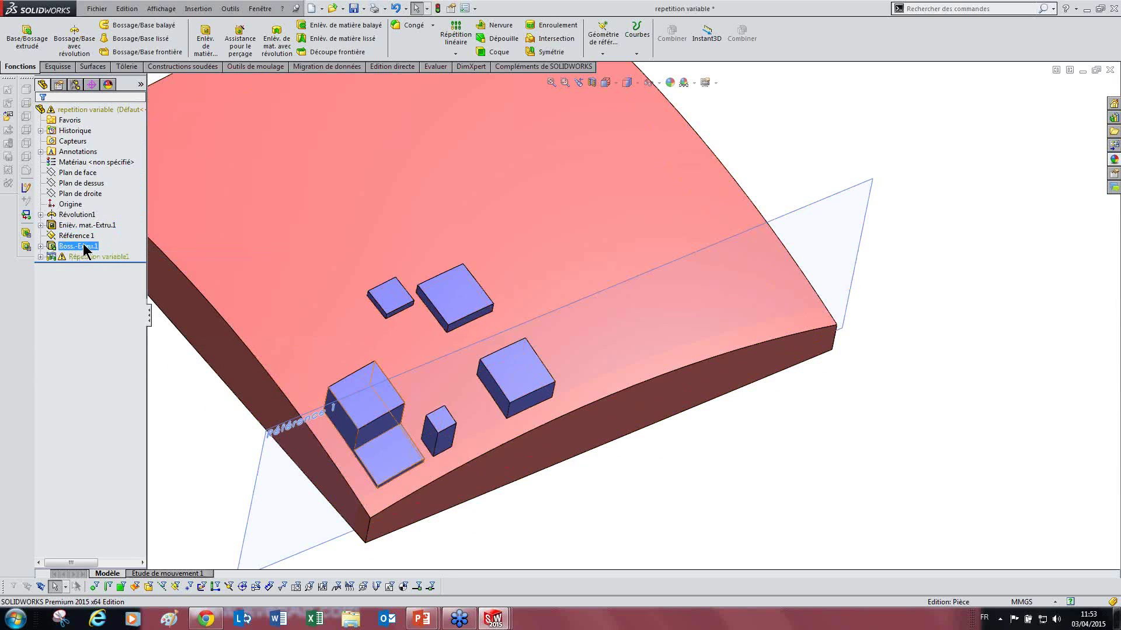
pyautogui.scroll(-5, 289, 297)
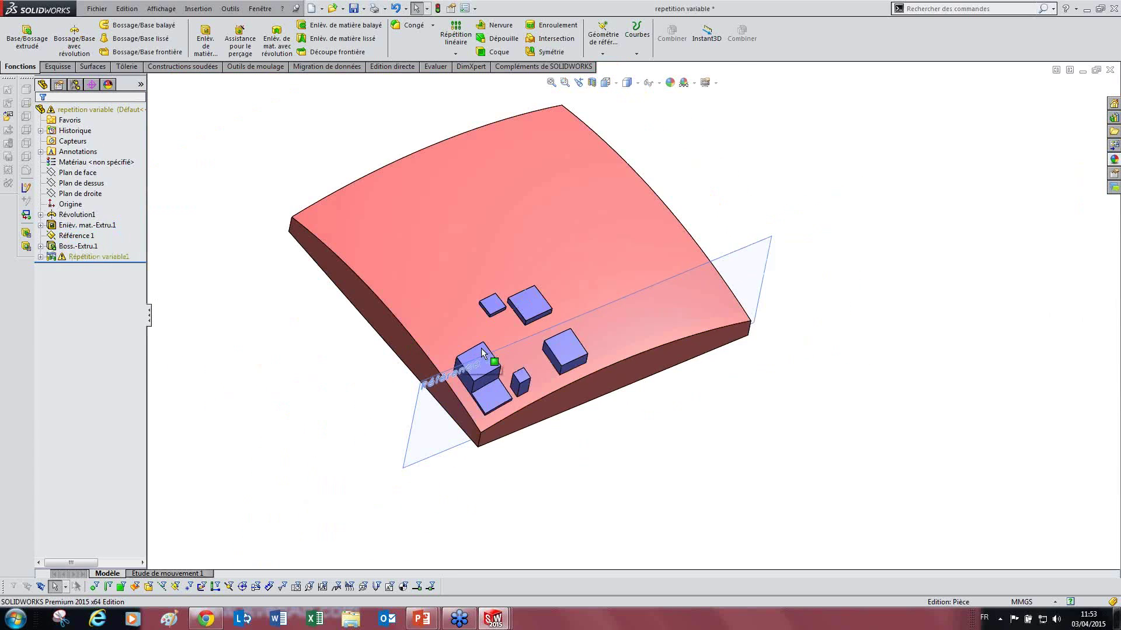
pyautogui.moveTo(488, 373); pyautogui.dragTo(486, 301, button='middle')
pyautogui.scroll(6, 496, 274)
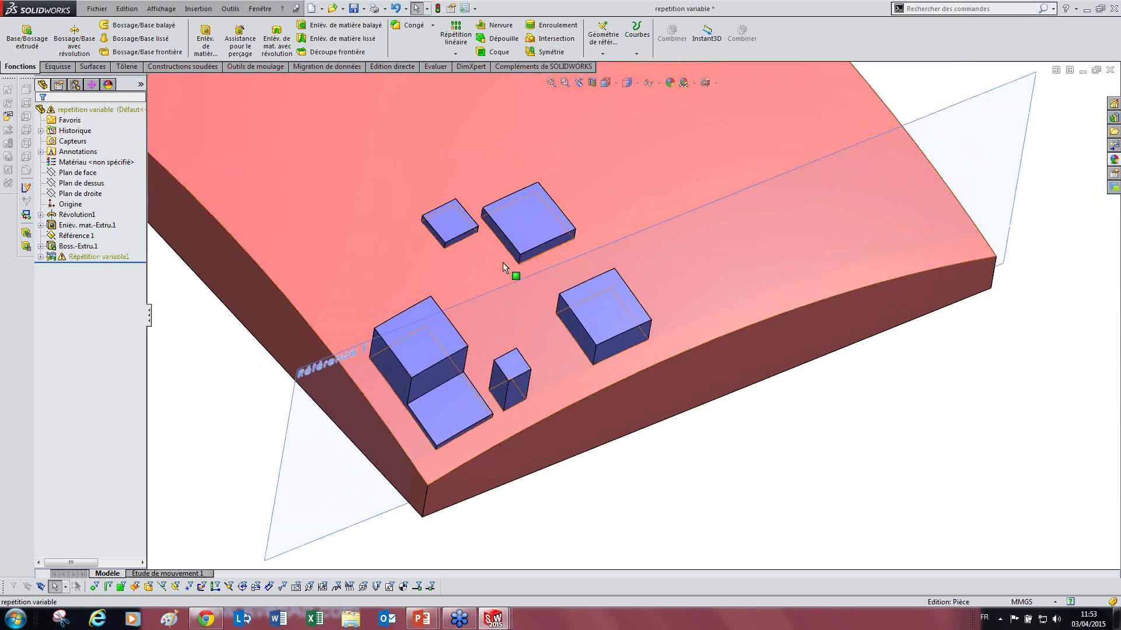
pyautogui.click(61, 215)
pyautogui.press('Escape')
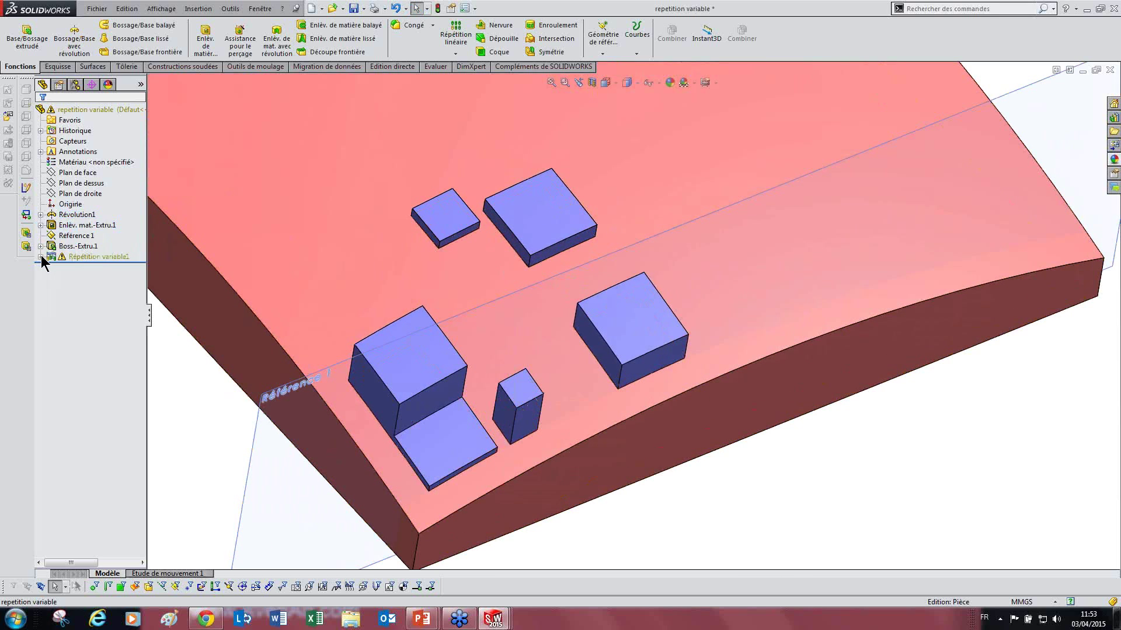
pyautogui.click(41, 257)
pyautogui.click(106, 311)
pyautogui.click(100, 299)
pyautogui.click(98, 320)
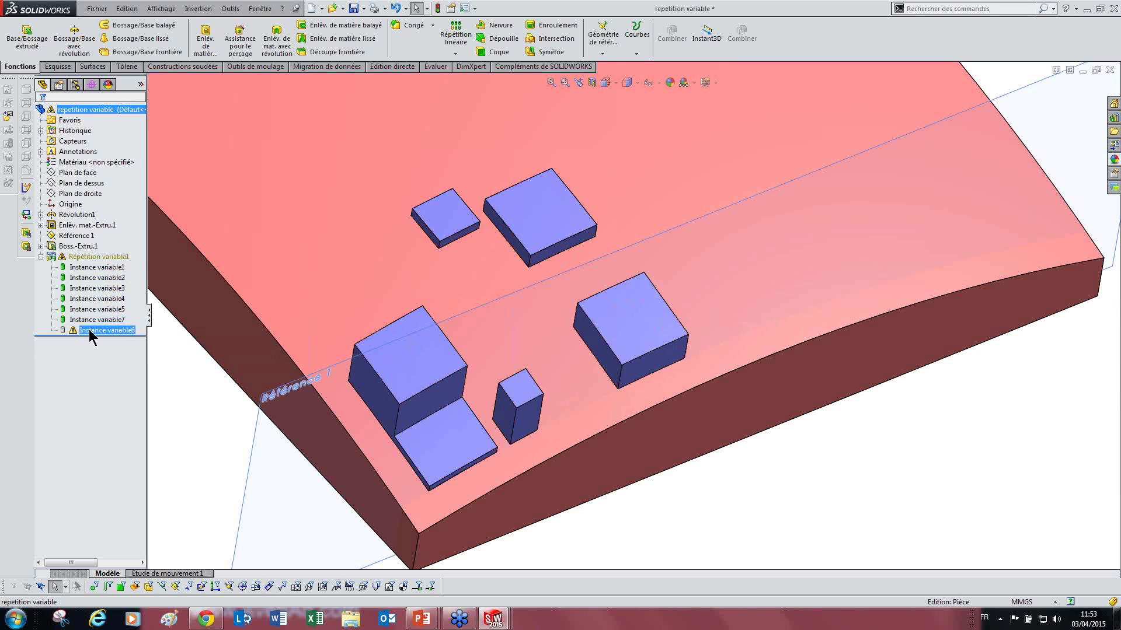
pyautogui.click(111, 268)
# Suppress Instance variable3 of the variable pattern
pyautogui.click(104, 288)
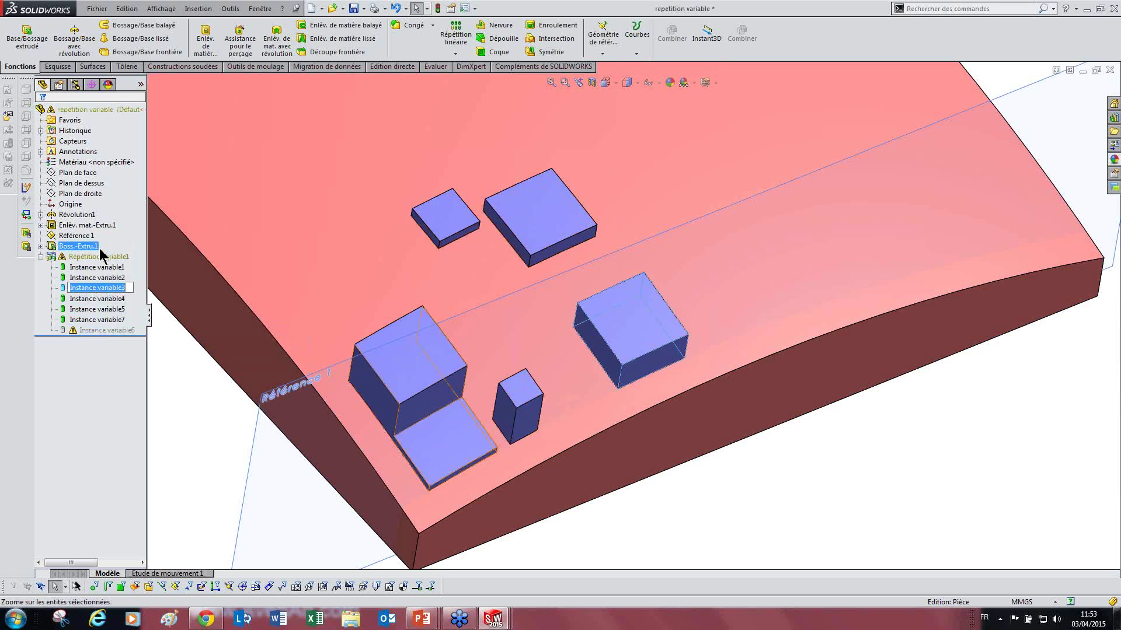
pyautogui.keyDown('ctrl'); pyautogui.click(97, 278); pyautogui.keyUp('ctrl')
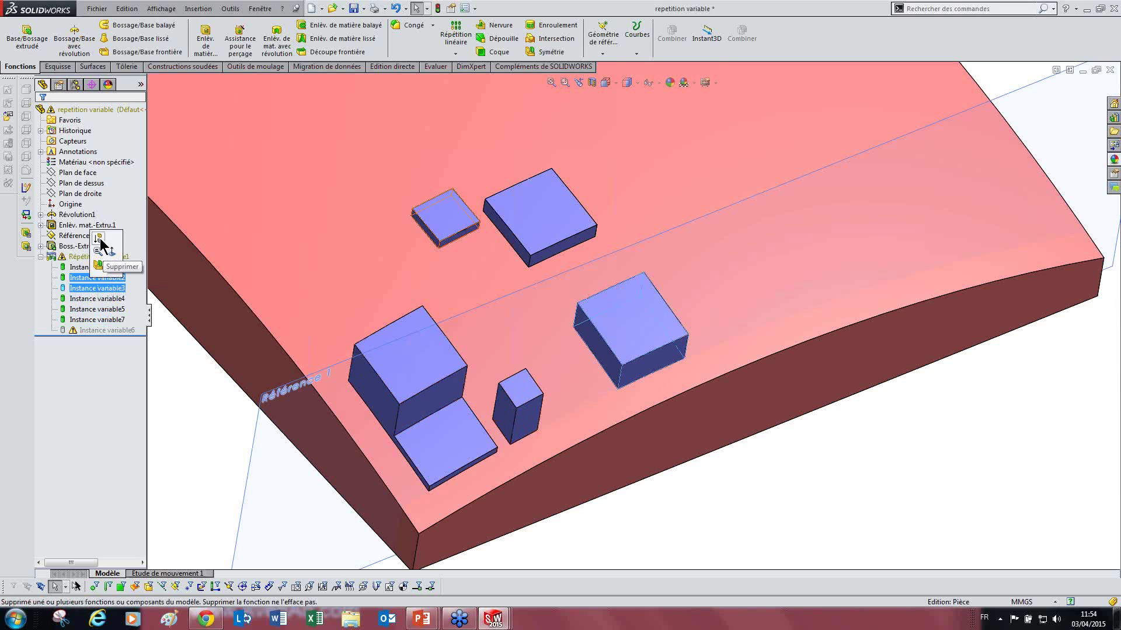
pyautogui.click(102, 245)
pyautogui.click(885, 203)
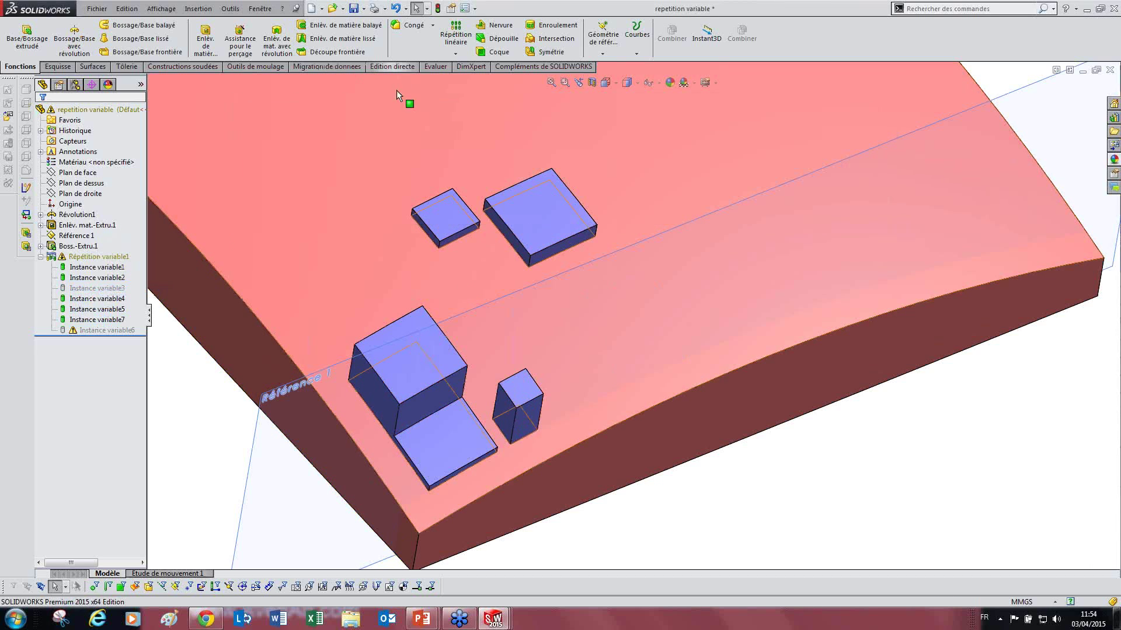
# Edit the Répétition variable1 feature and update its instance preview
pyautogui.click(82, 257)
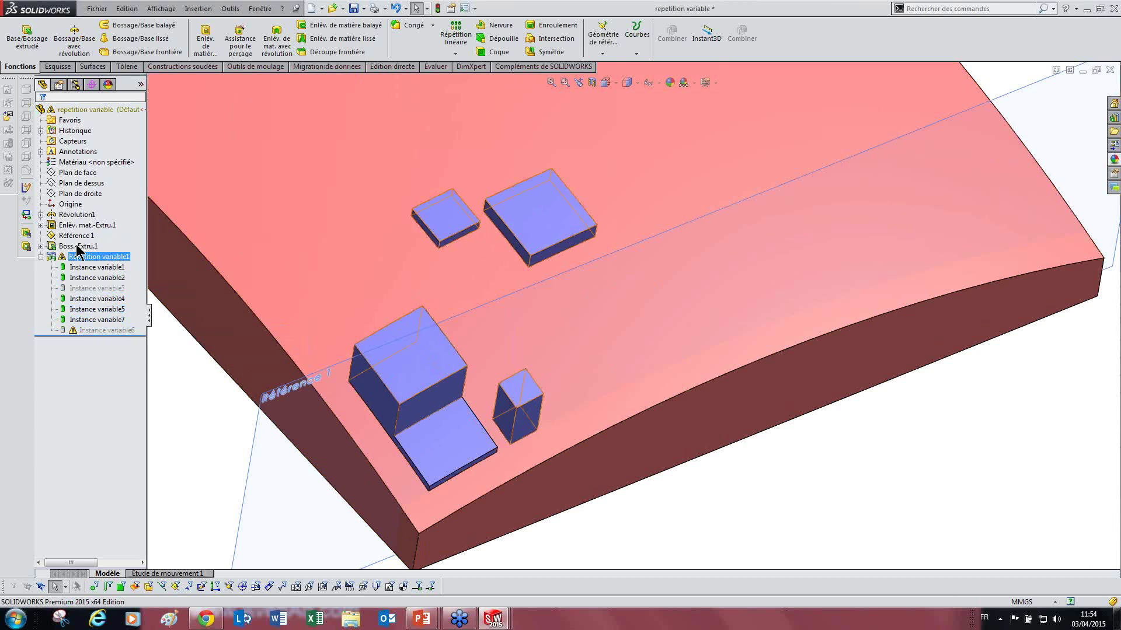
pyautogui.keyDown('ctrl'); pyautogui.click(100, 299); pyautogui.keyUp('ctrl')
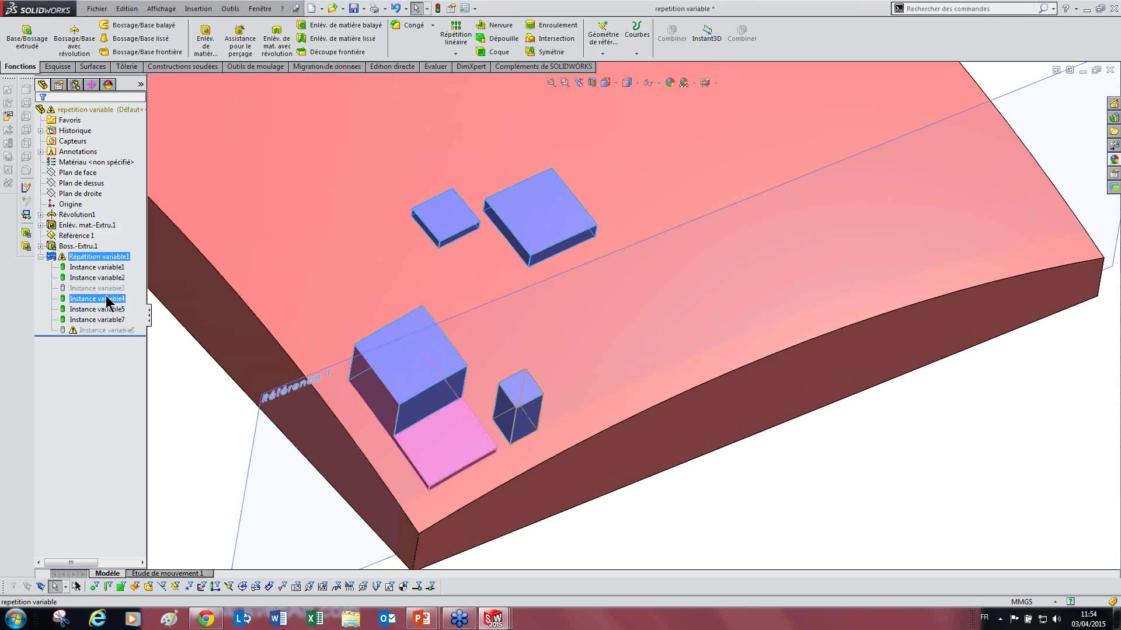
pyautogui.click(109, 290)
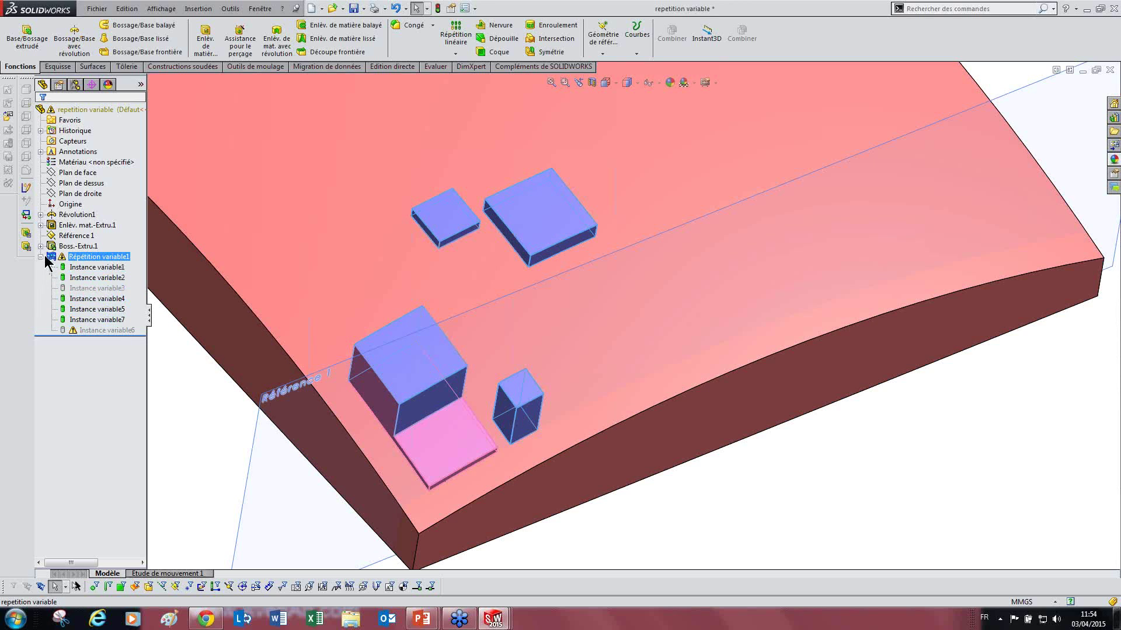
pyautogui.click(96, 261)
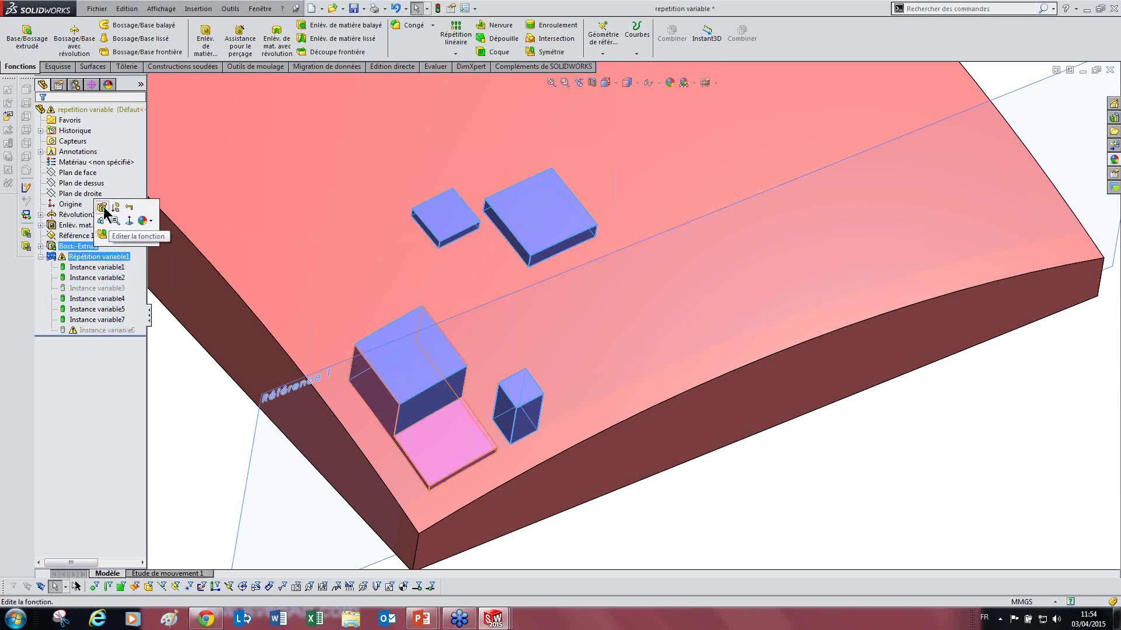
pyautogui.click(103, 208)
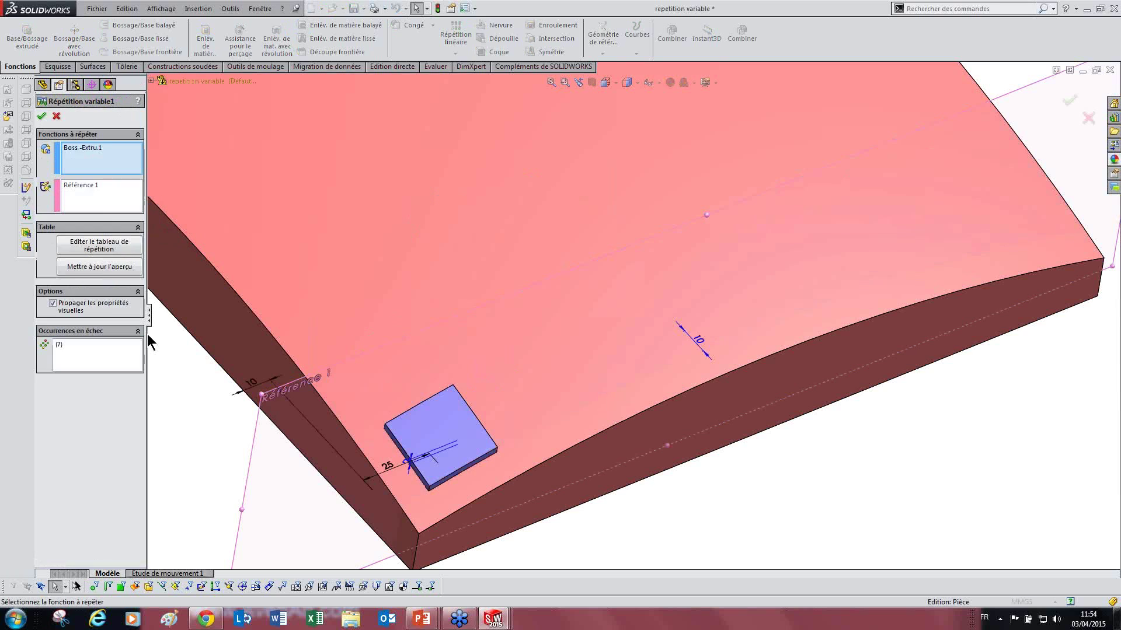
pyautogui.click(107, 267)
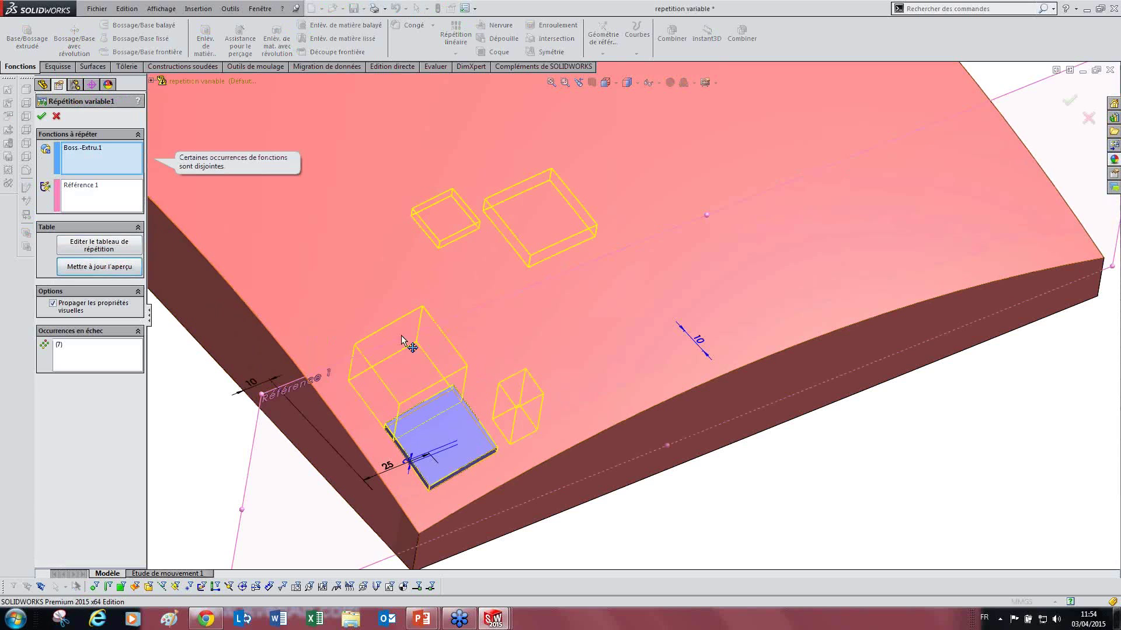
# Delete the row of instance 7 from the pattern table
pyautogui.click(98, 247)
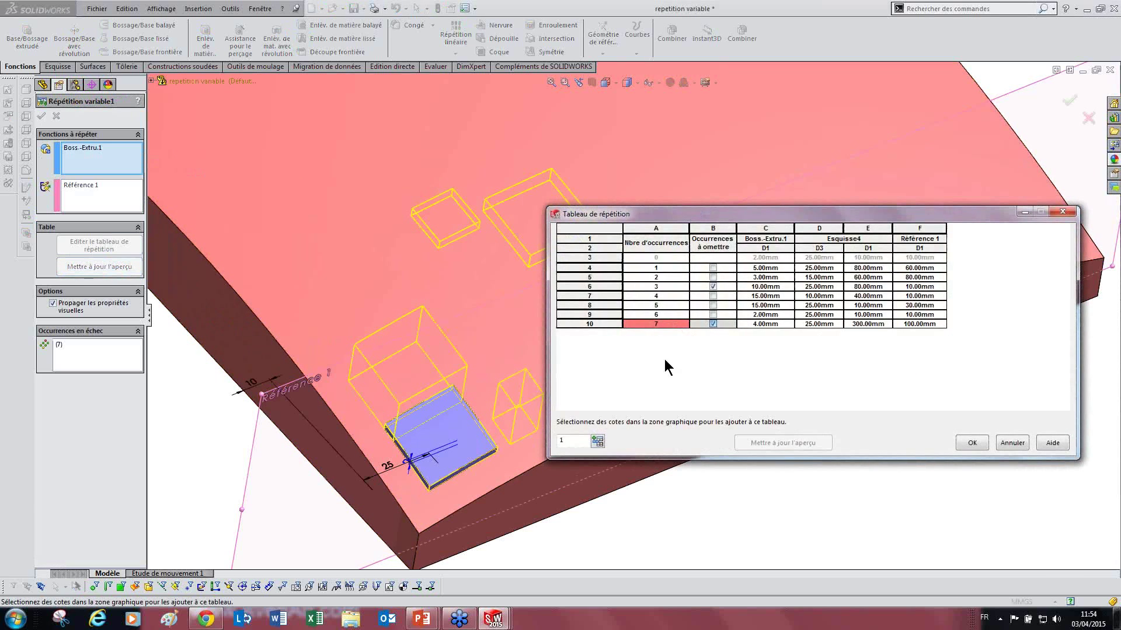
pyautogui.rightClick(591, 324)
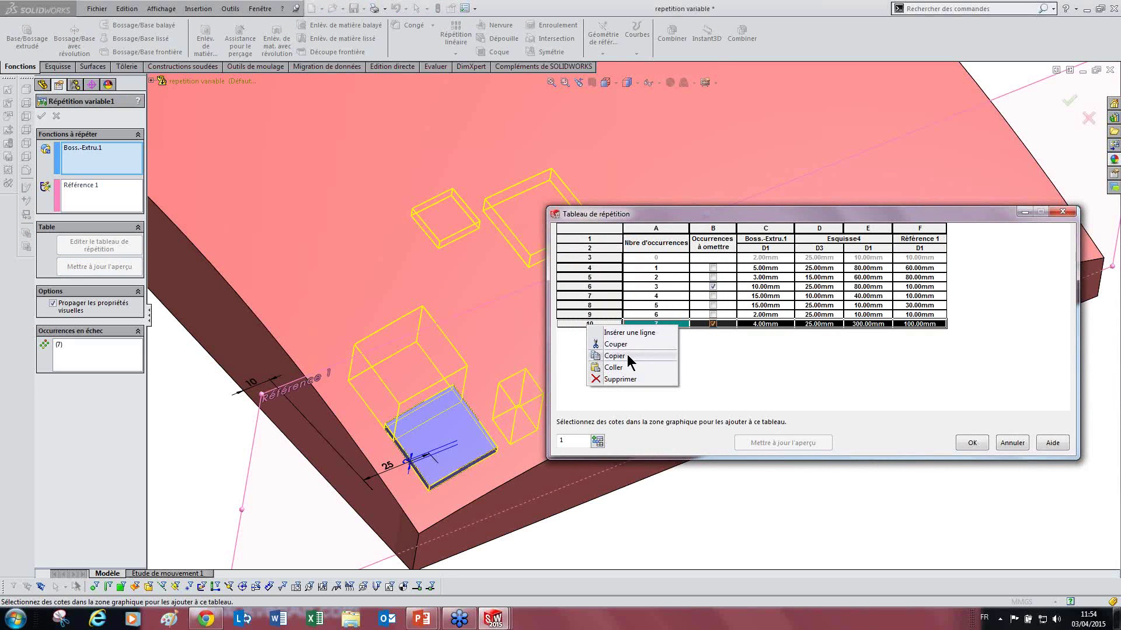
pyautogui.click(616, 376)
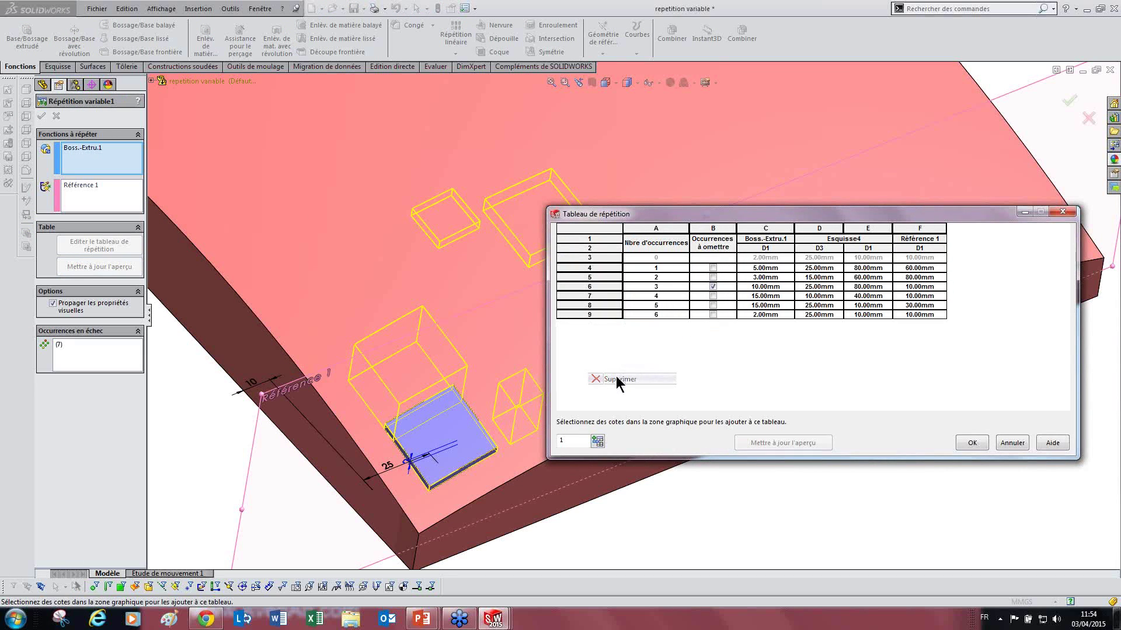
# Accept the pattern table edit and the variable pattern changes, and switch to the PowerPoint slideshow
pyautogui.click(964, 445)
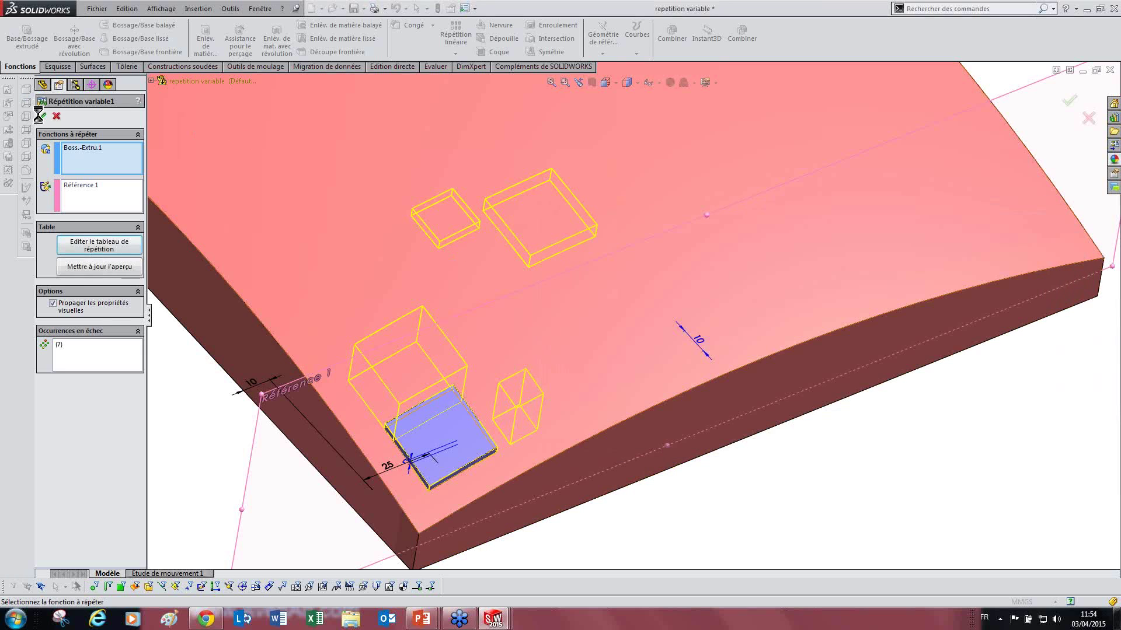
pyautogui.click(41, 117)
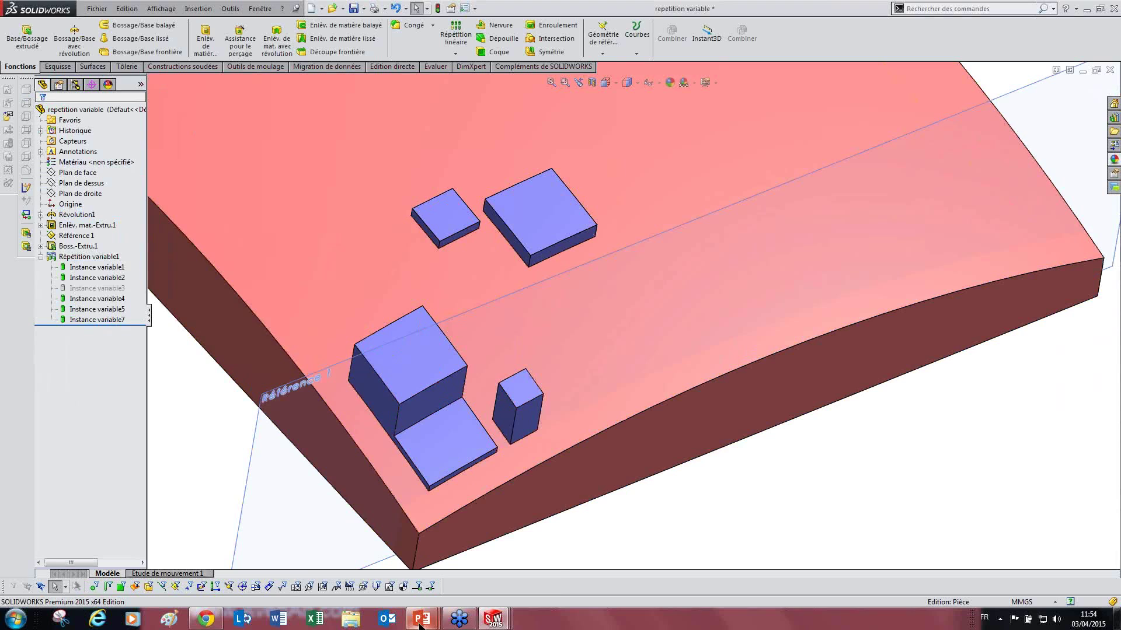
pyautogui.moveTo(421, 623)
pyautogui.click(485, 559)
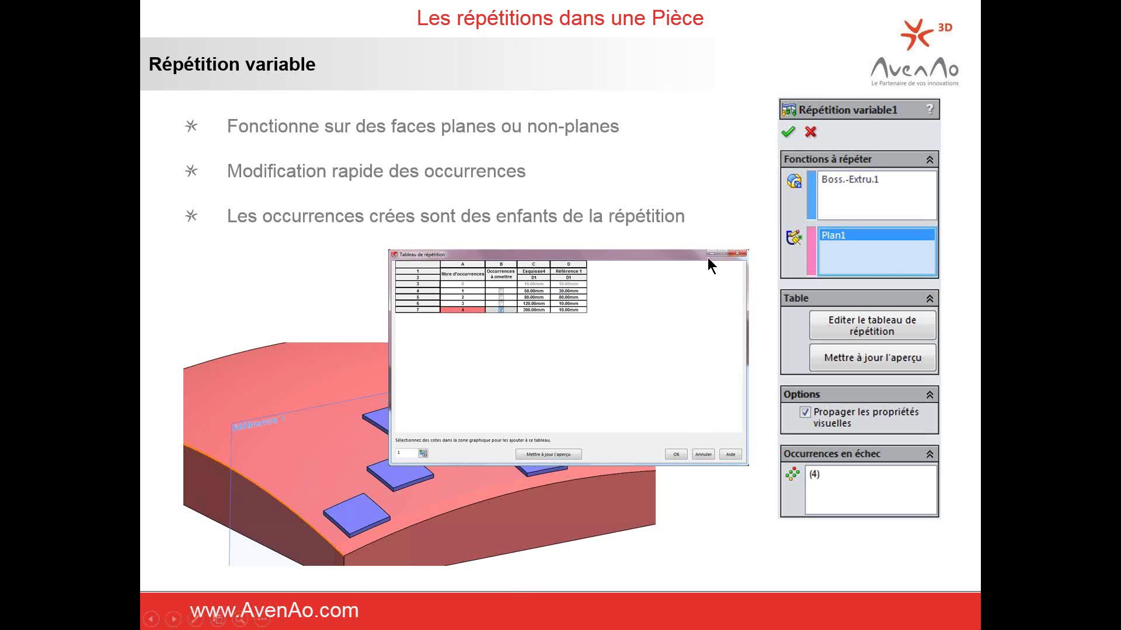
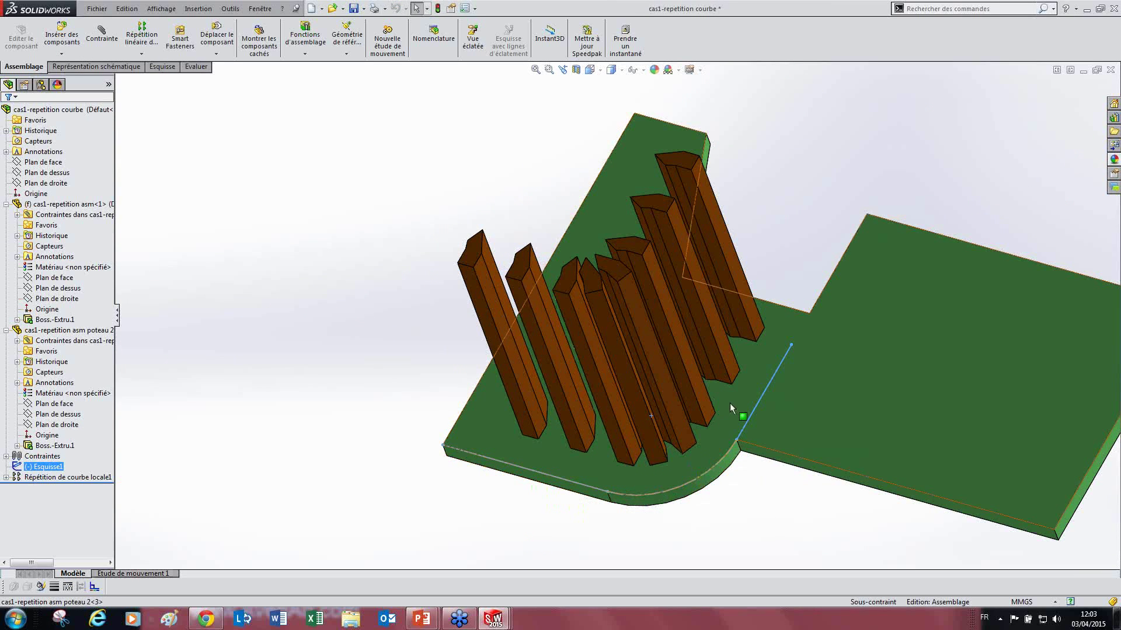
# Delete the existing curve-driven component pattern Répétition de courbe locale1 from the assembly
pyautogui.moveTo(586, 477); pyautogui.dragTo(338, 475, button='middle')
pyautogui.keyDown('ctrl'); pyautogui.click(59, 478); pyautogui.keyUp('ctrl')
pyautogui.click(59, 478)
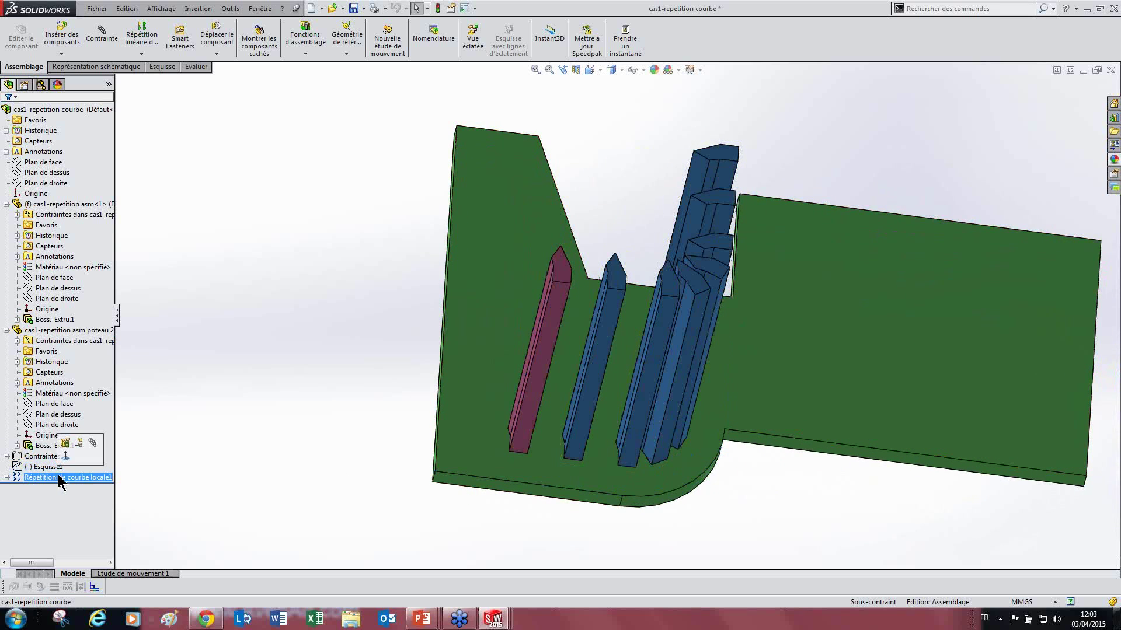
pyautogui.press('Delete')
pyautogui.press('Return')
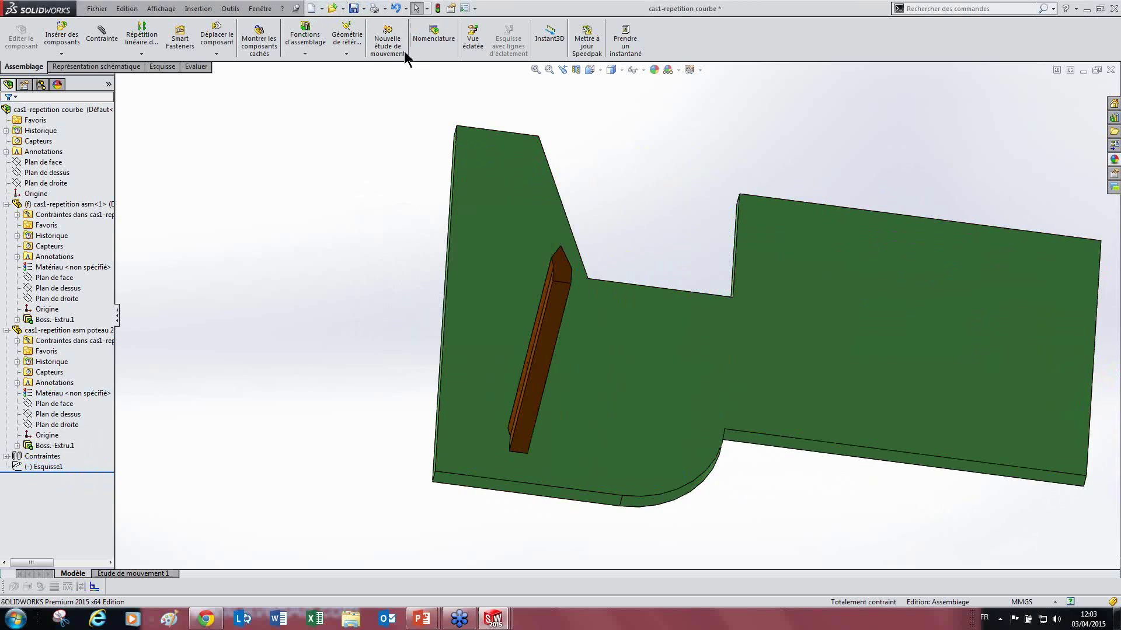
# Start a curve-driven component pattern of the post along Esquisse1, with the pattern direction reversed
pyautogui.click(140, 53)
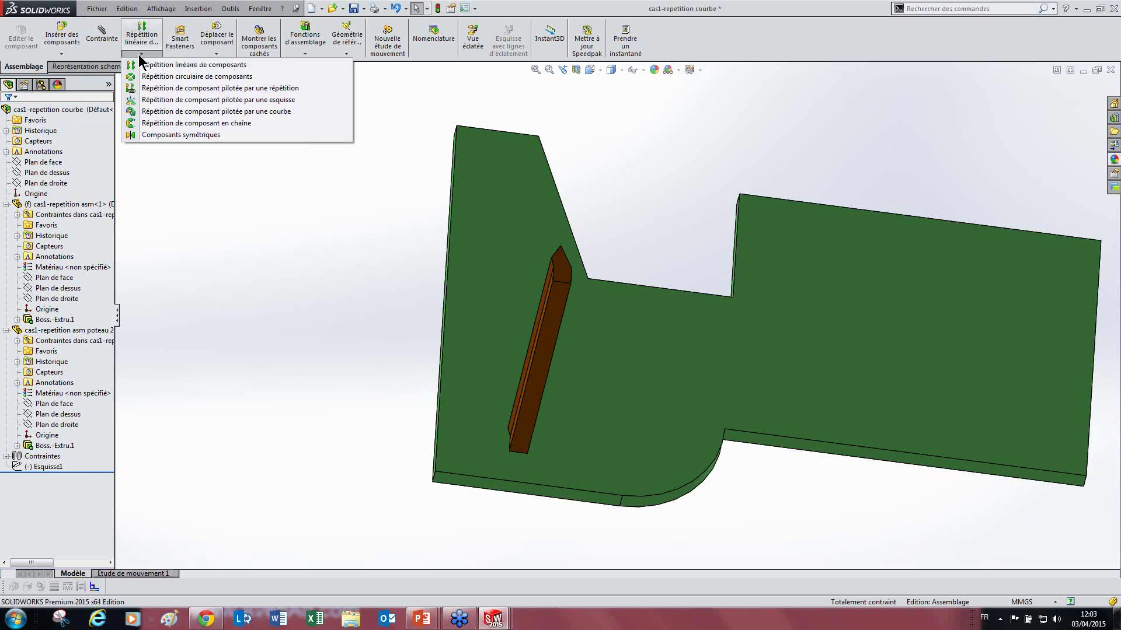
pyautogui.click(205, 113)
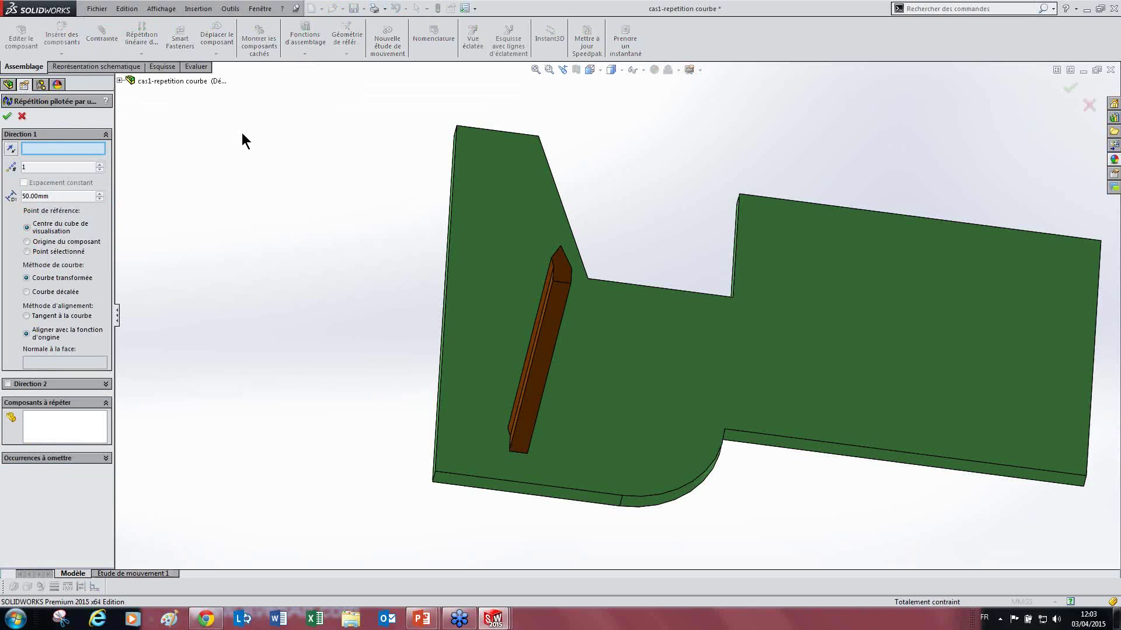
pyautogui.click(119, 80)
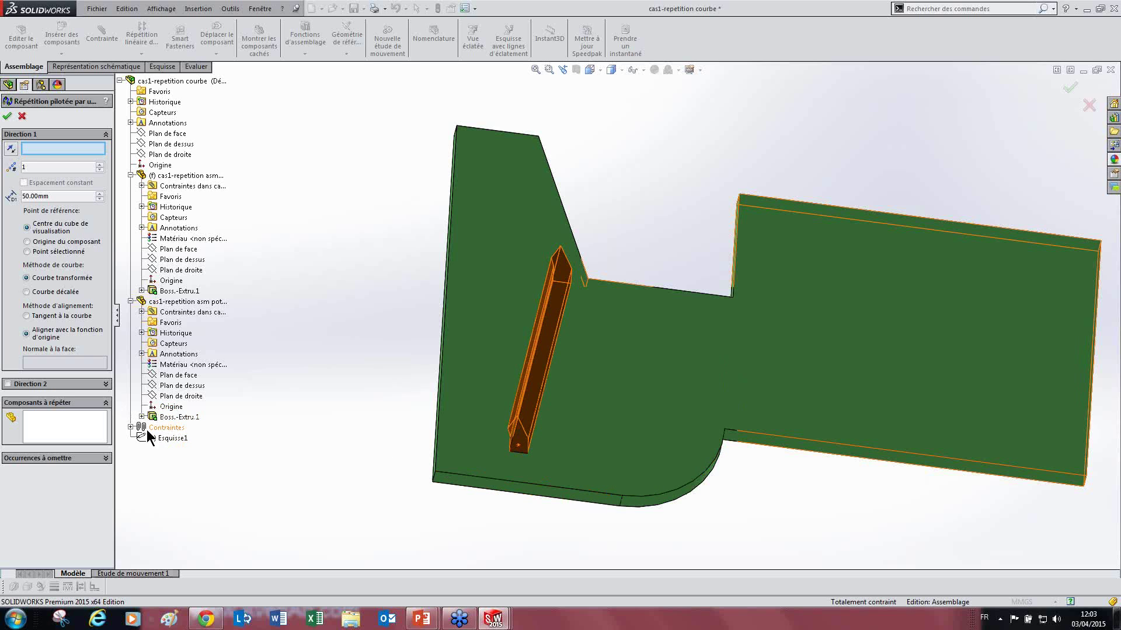
pyautogui.click(156, 441)
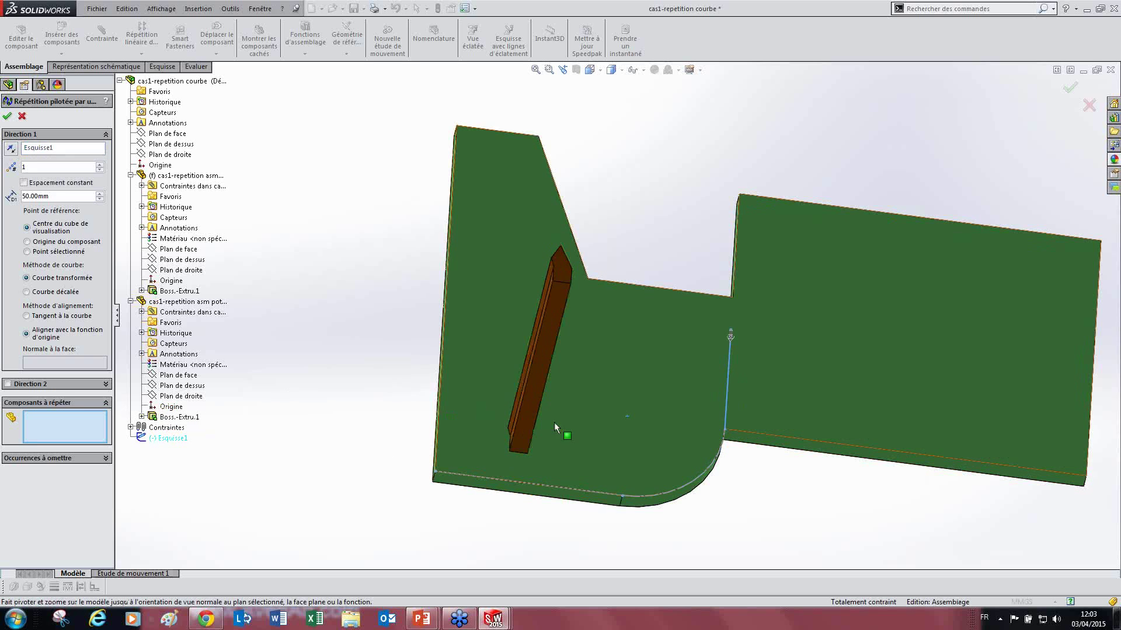
pyautogui.scroll(-5, 729, 367)
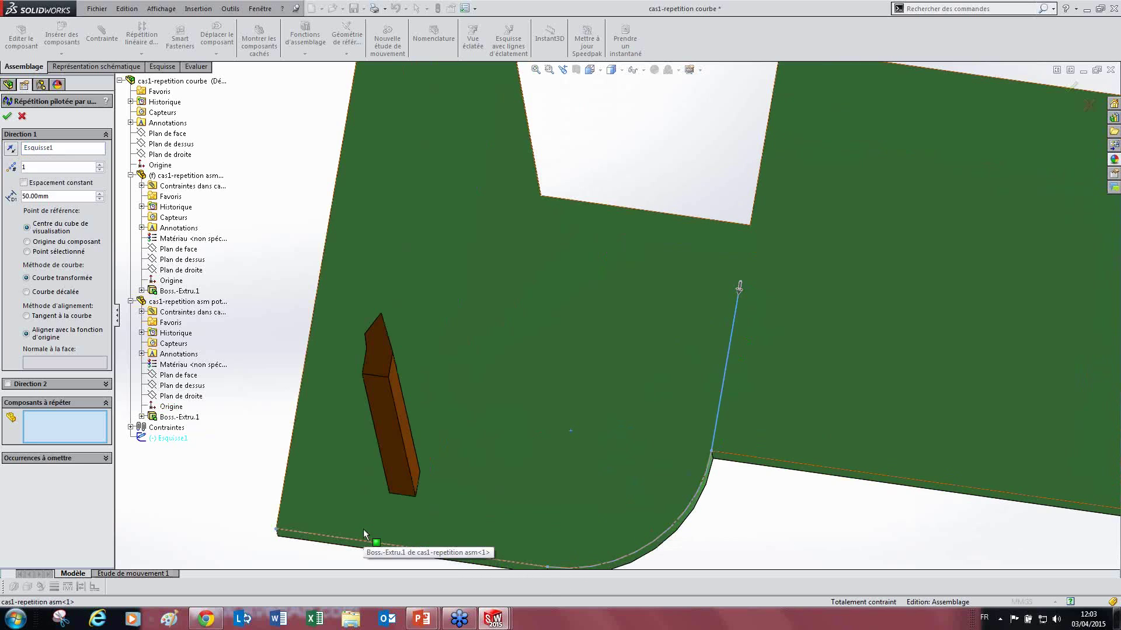
pyautogui.click(742, 292)
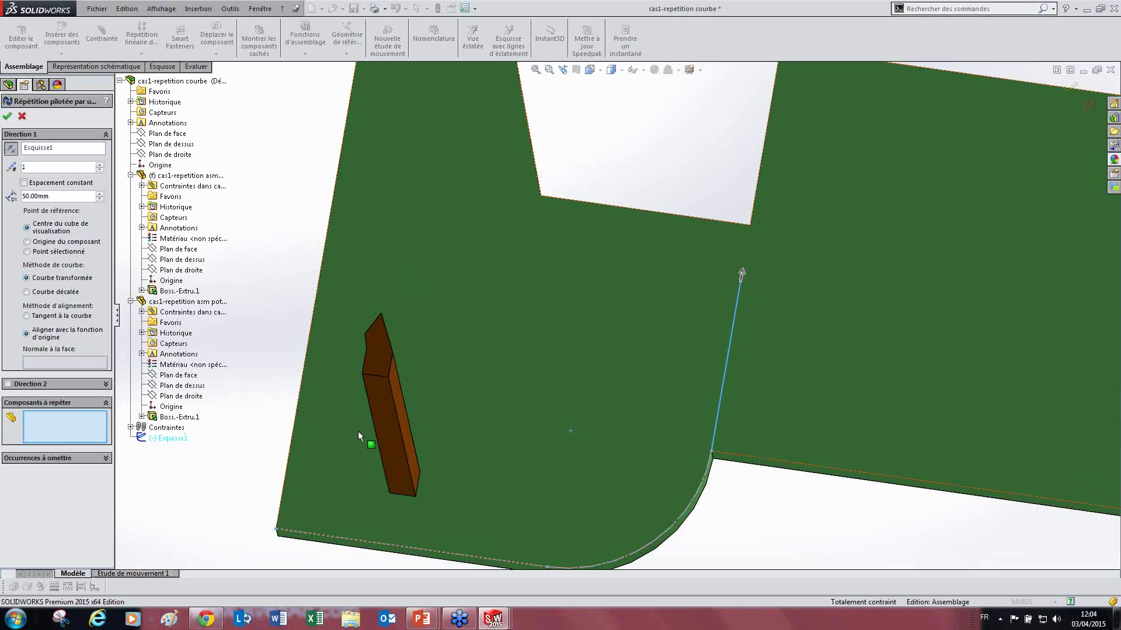
pyautogui.click(387, 424)
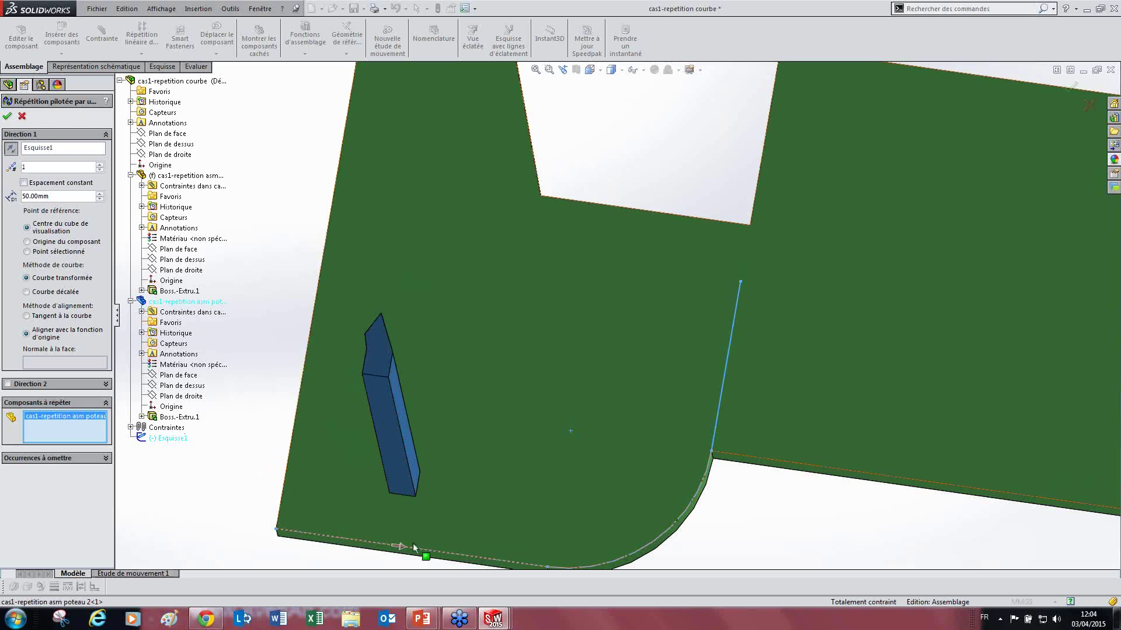
pyautogui.scroll(3, 485, 435)
pyautogui.scroll(-2, 485, 435)
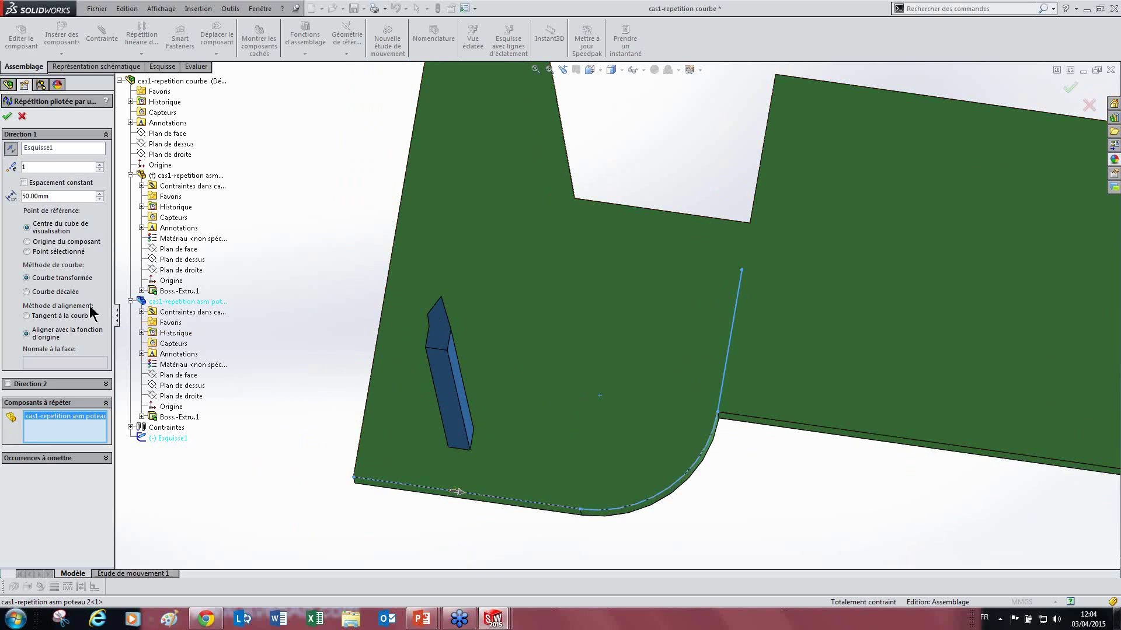
# Set the curve-driven pattern to 9 instances with a spacing of 80 mm
pyautogui.click(101, 165)
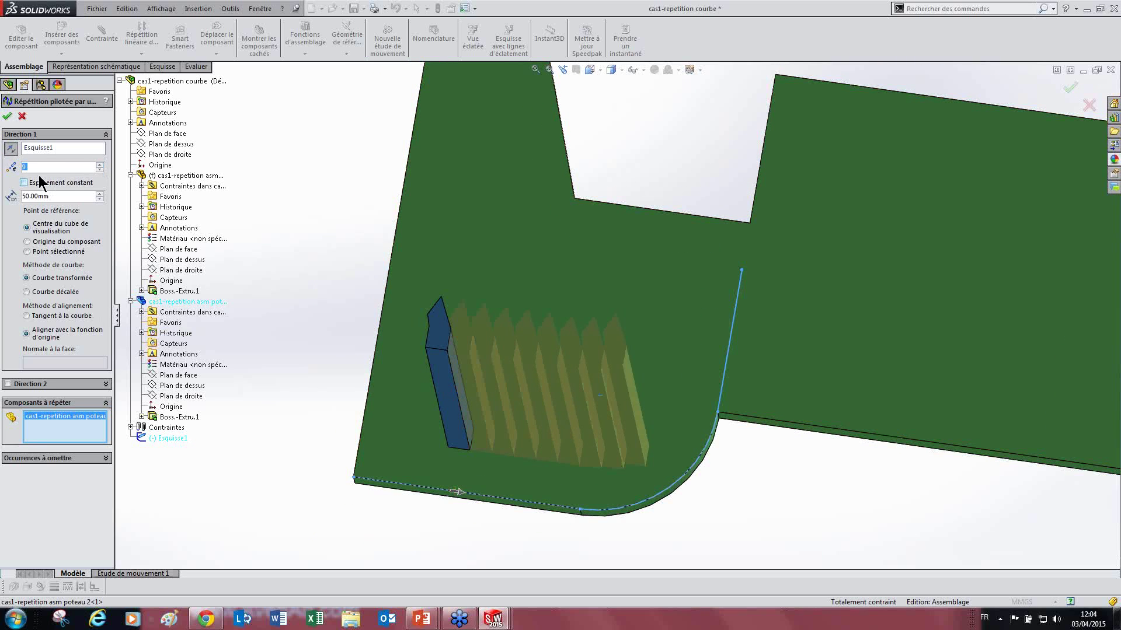
pyautogui.moveTo(55, 197); pyautogui.dragTo(21, 201)
pyautogui.write('80')
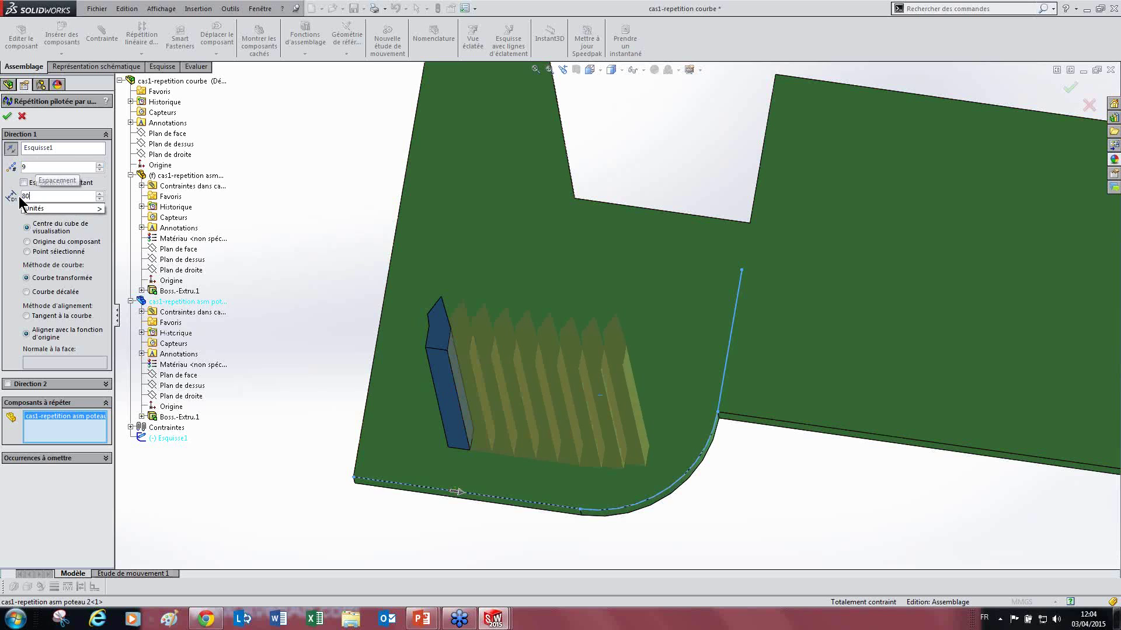
pyautogui.press('Return')
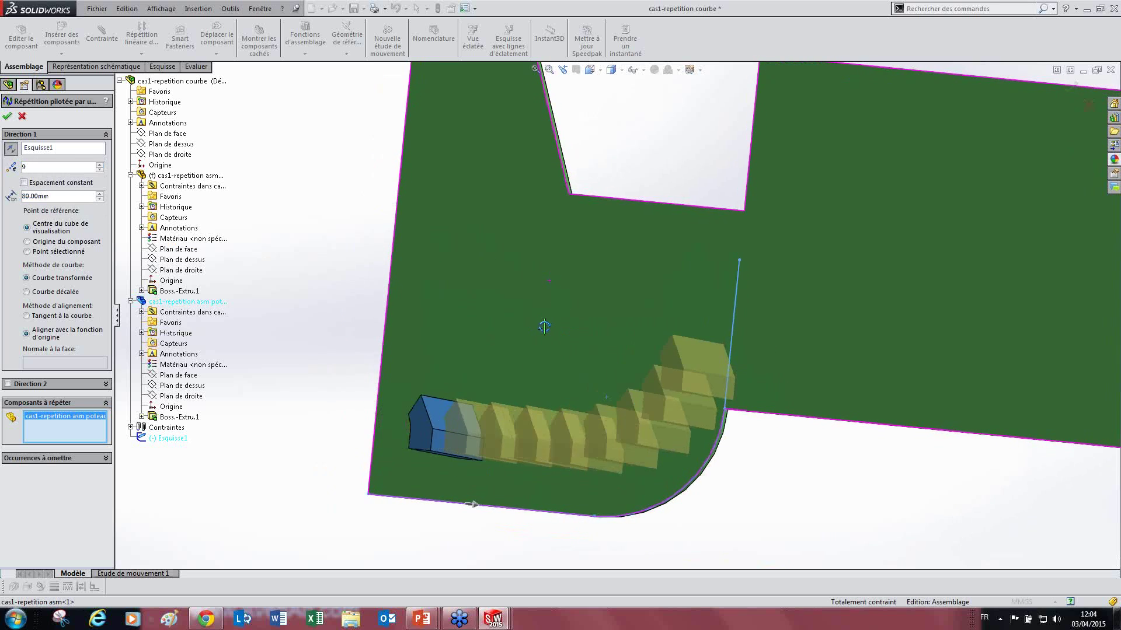
# Align the patterned posts tangent to the curve and check their orientation around the rounded corner
pyautogui.click(58, 315)
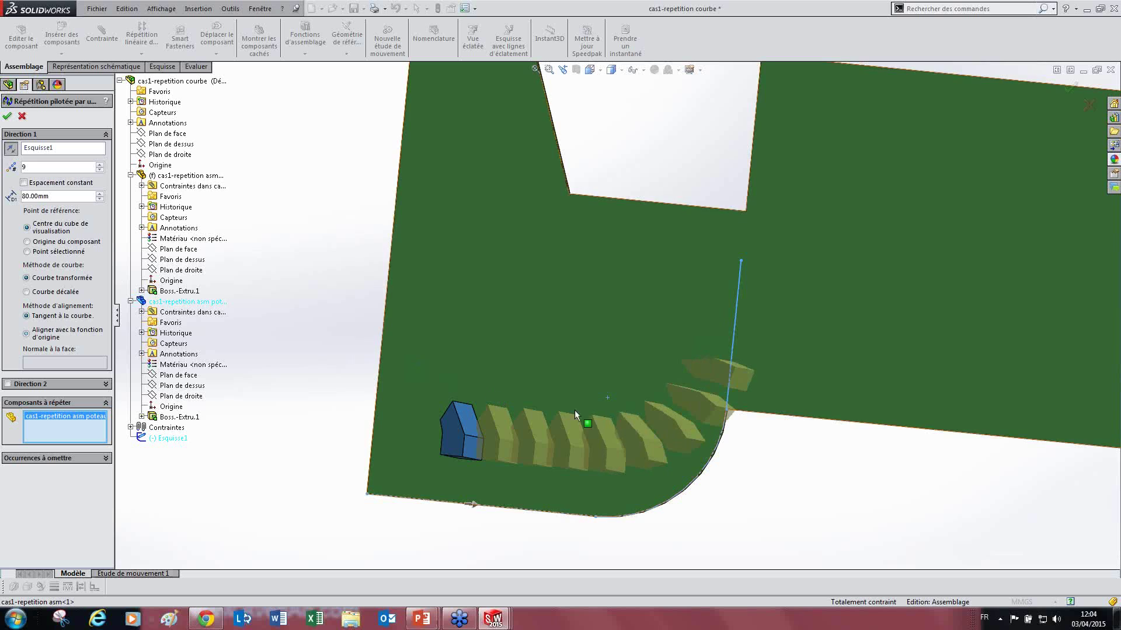
pyautogui.scroll(-3, 667, 427)
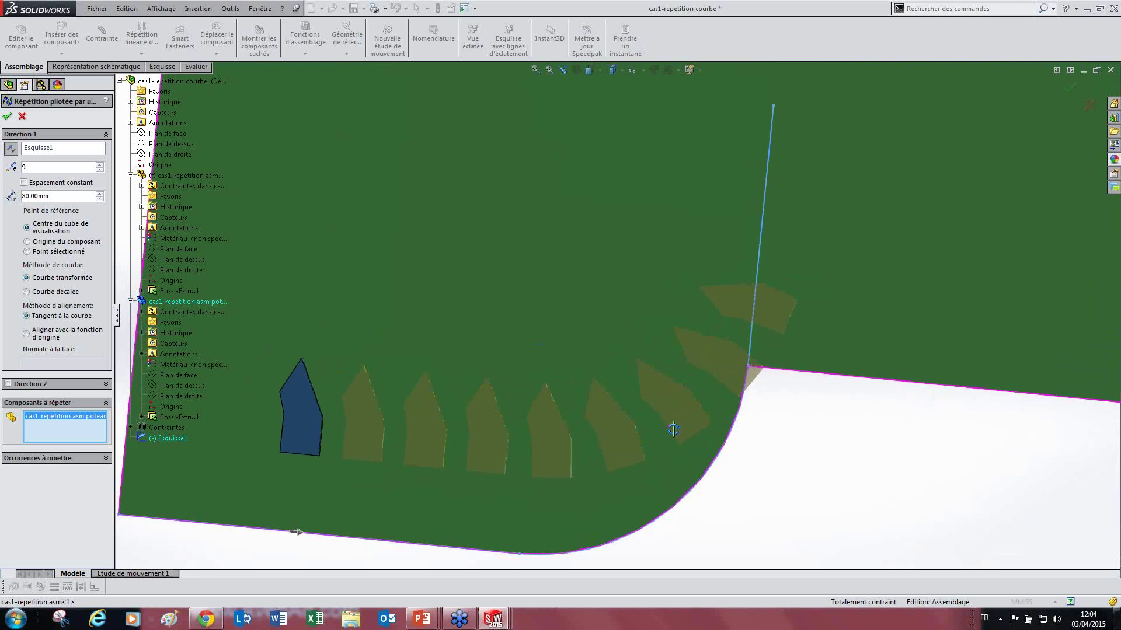
pyautogui.scroll(3, 672, 423)
pyautogui.moveTo(670, 414); pyautogui.dragTo(650, 414, button='middle')
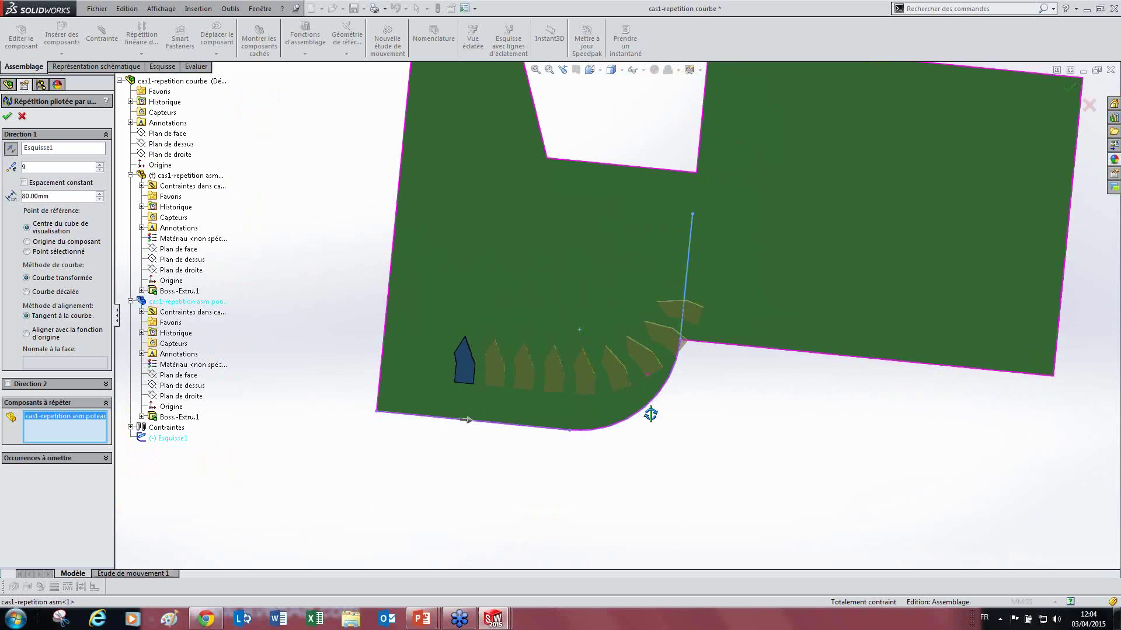
pyautogui.scroll(-3, 592, 412)
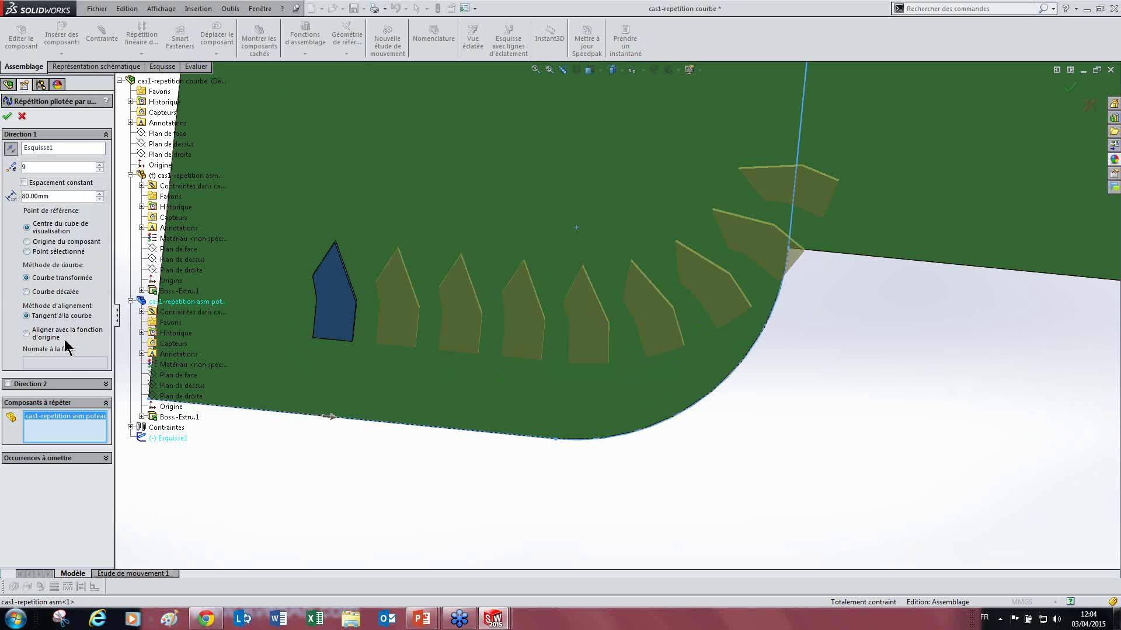
# Enable constant spacing for the post pattern and check the distribution along the full sketch path
pyautogui.click(32, 185)
pyautogui.scroll(3, 713, 271)
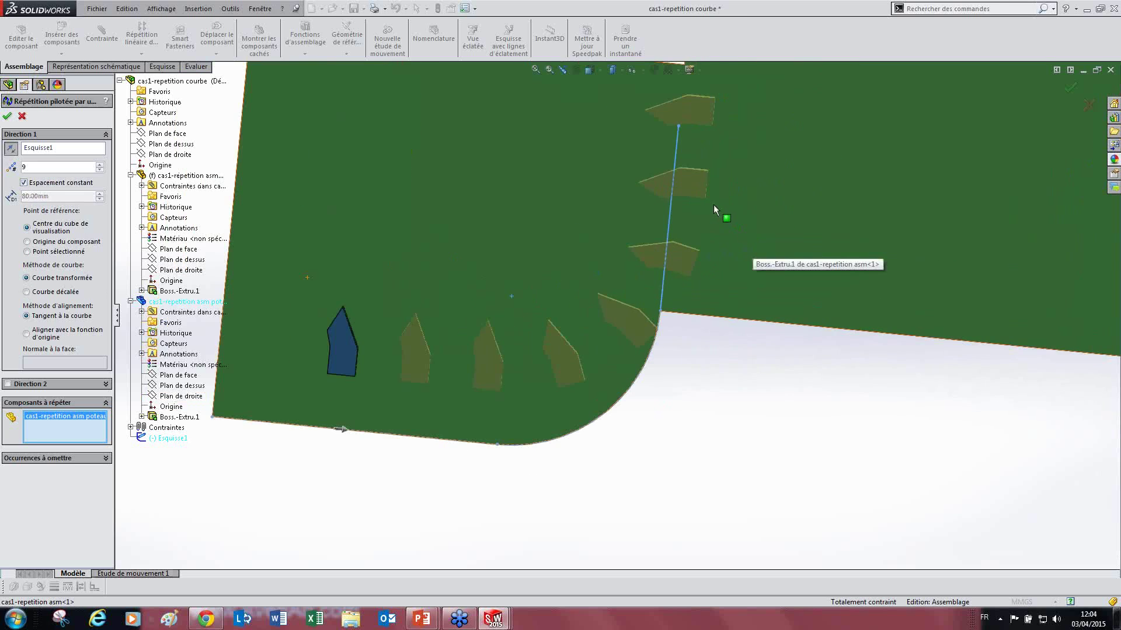
pyautogui.scroll(-2, 713, 204)
pyautogui.scroll(2, 620, 307)
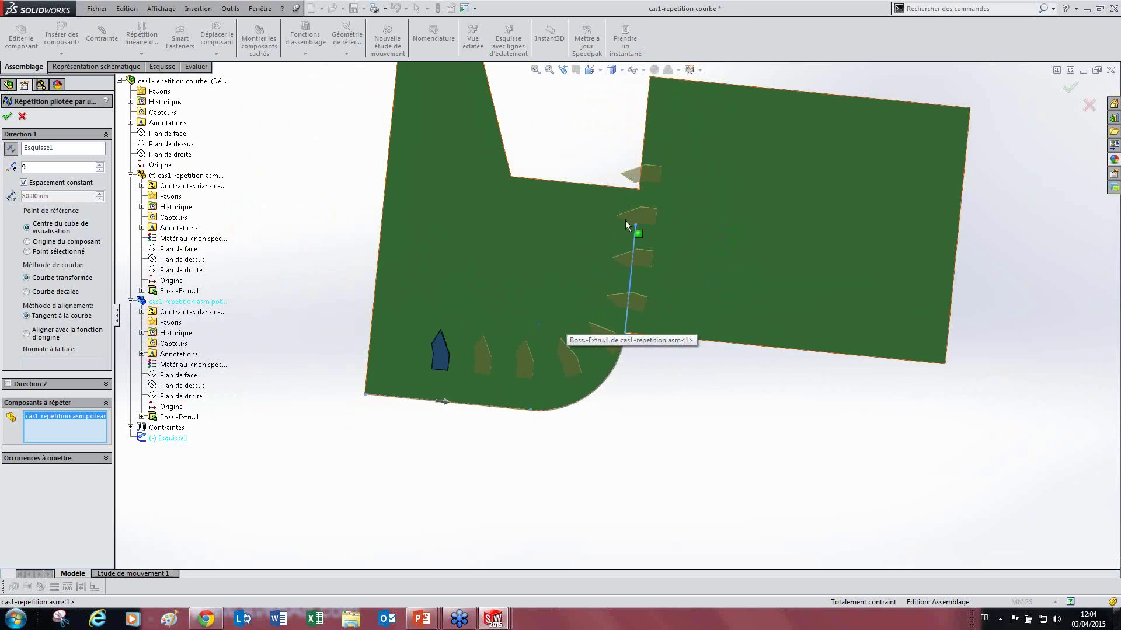
pyautogui.scroll(-3, 641, 382)
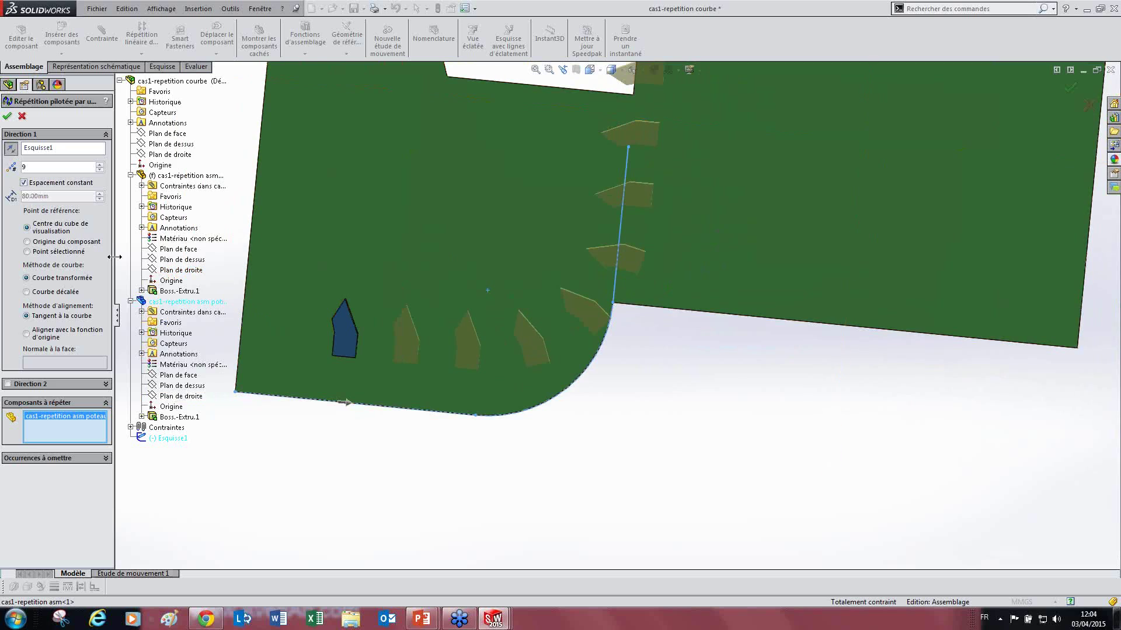
# Set the curve method to offset curve and use the component origin as the pattern's reference point
pyautogui.click(28, 292)
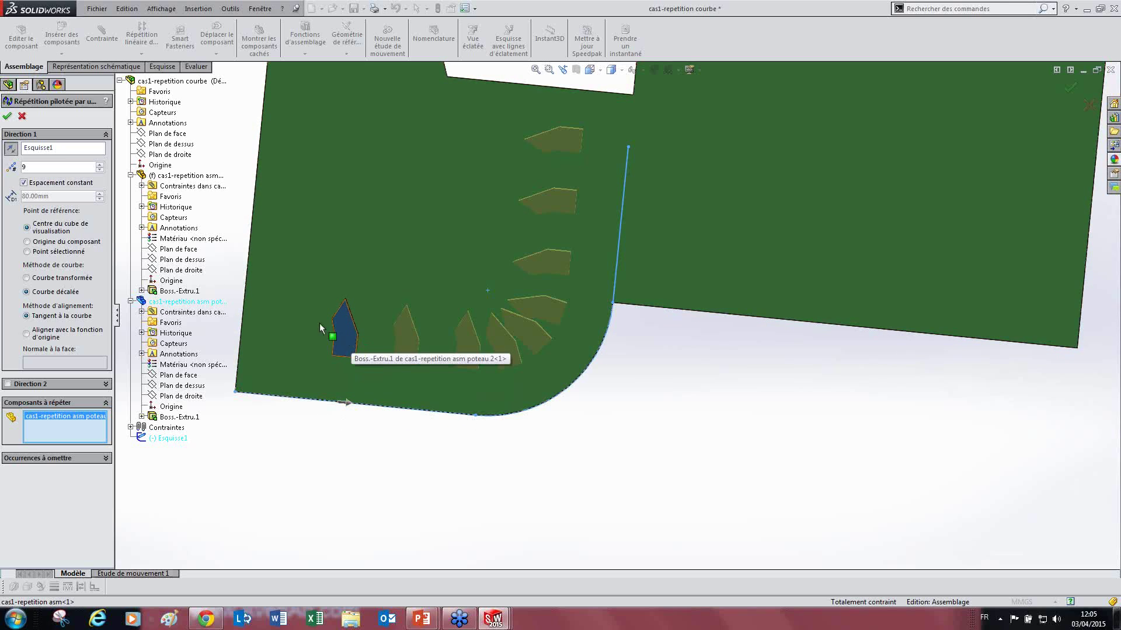
pyautogui.click(34, 242)
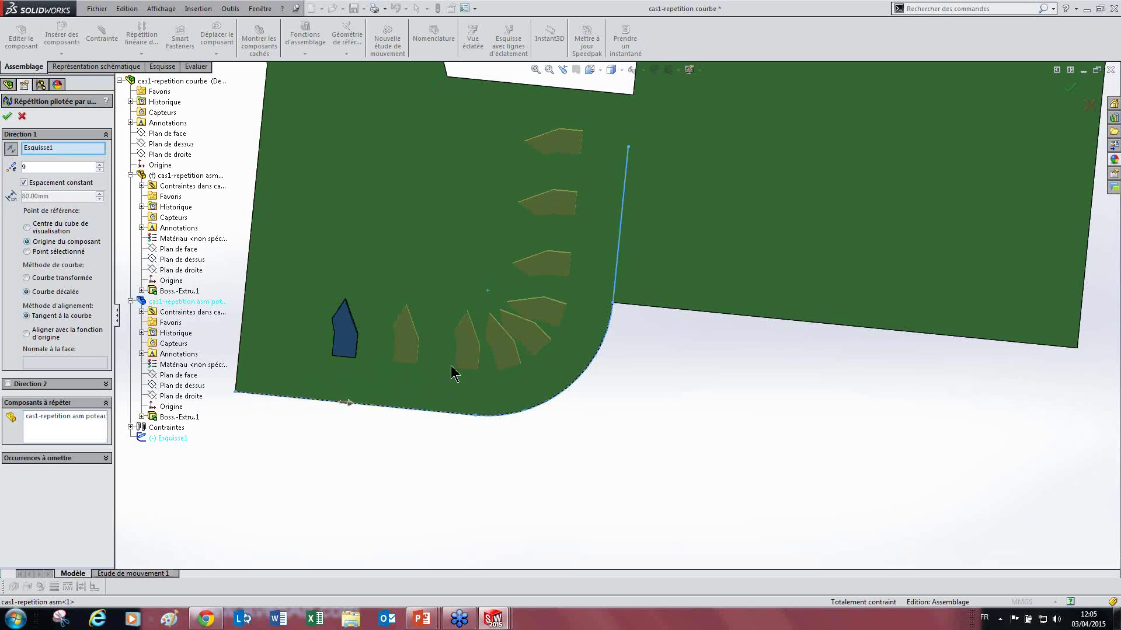
pyautogui.scroll(-3, 531, 367)
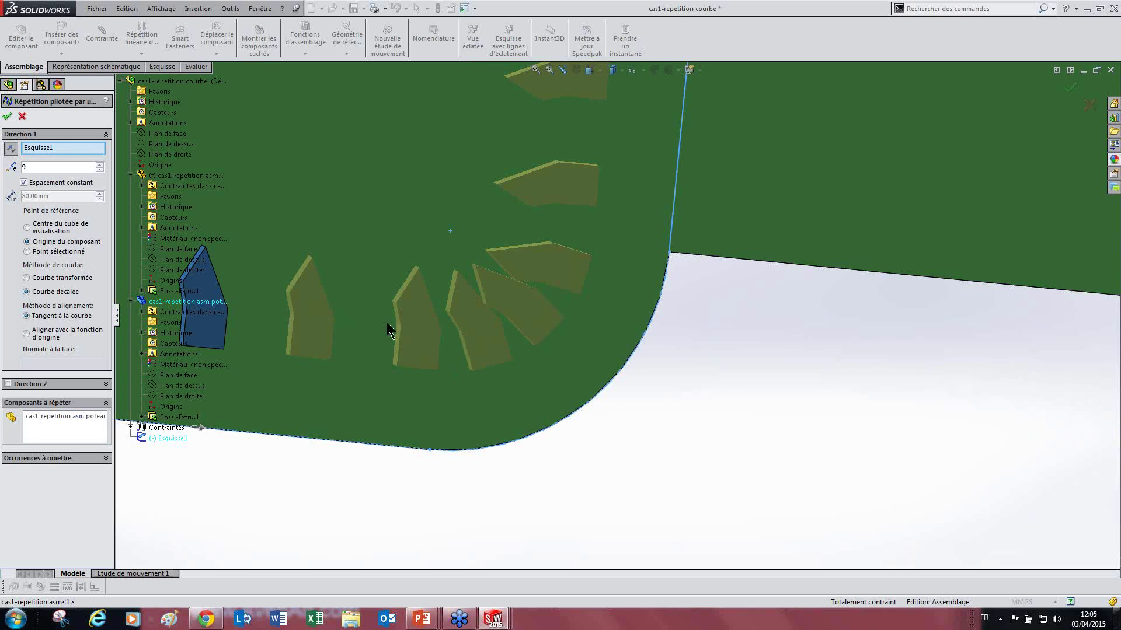
pyautogui.scroll(2, 382, 373)
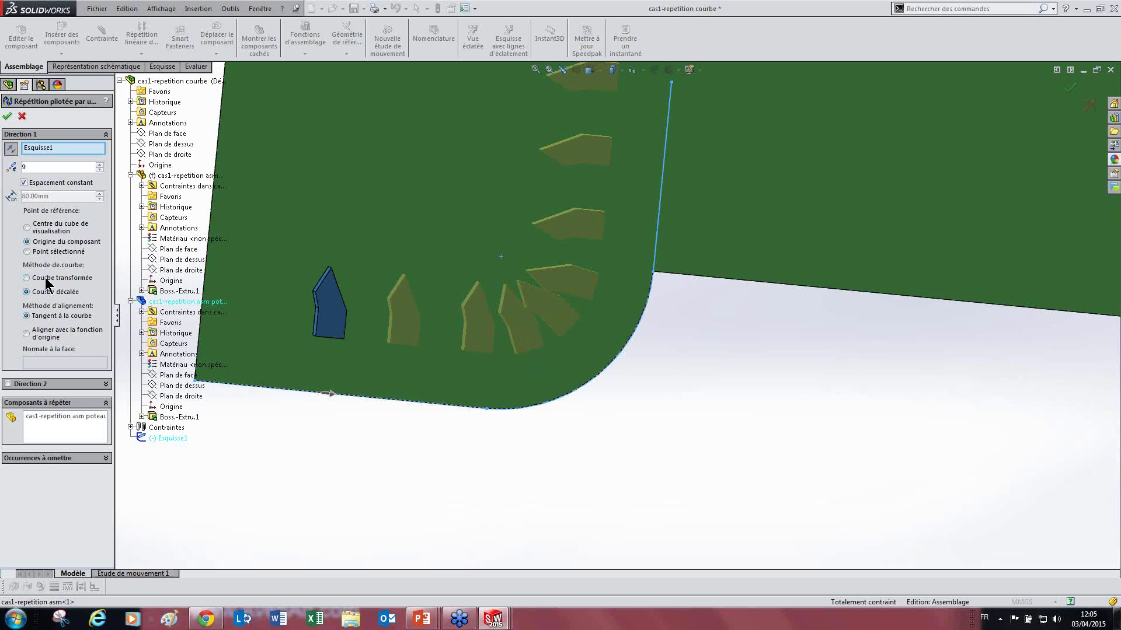
# Compare the transformed curve method and the align-to-seed option in the preview, restoring offset curve and tangent alignment
pyautogui.click(27, 278)
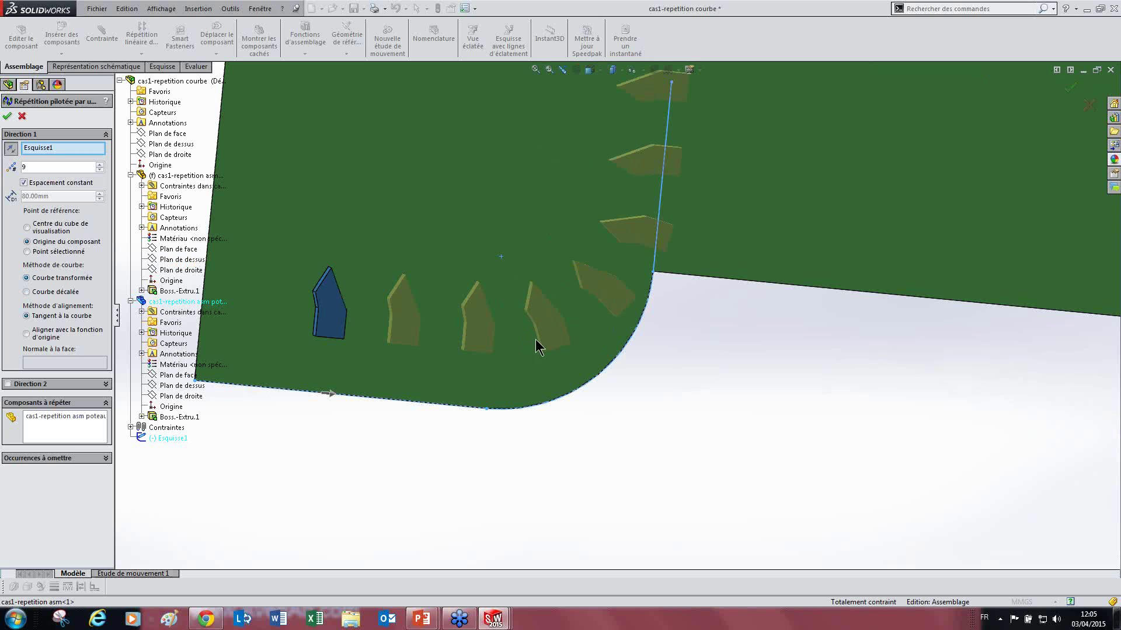
pyautogui.click(54, 292)
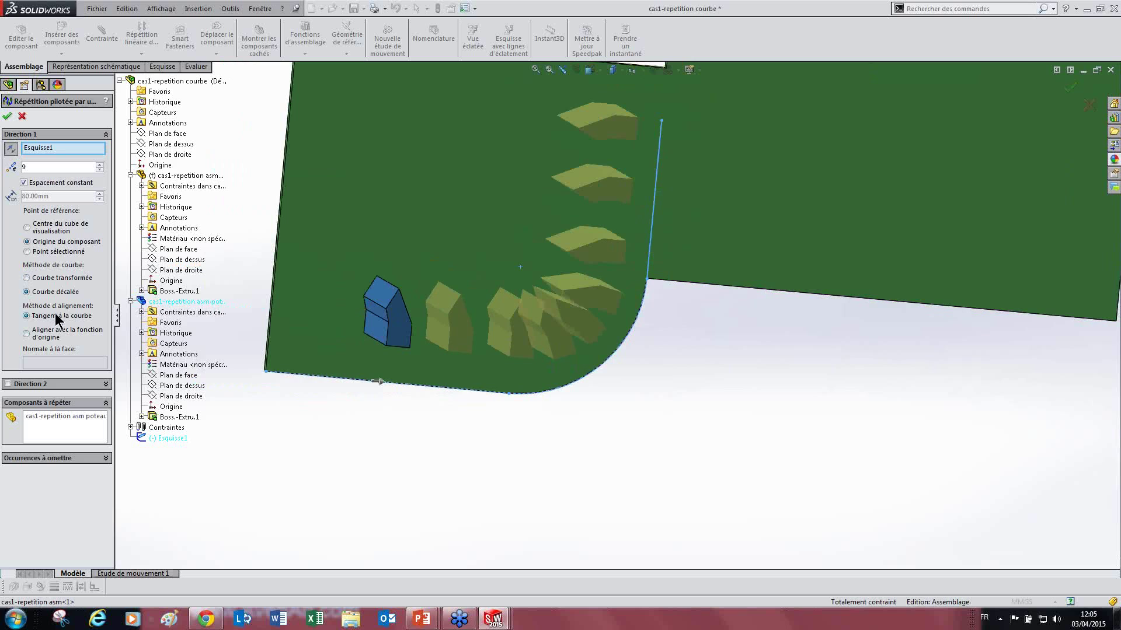
pyautogui.click(27, 334)
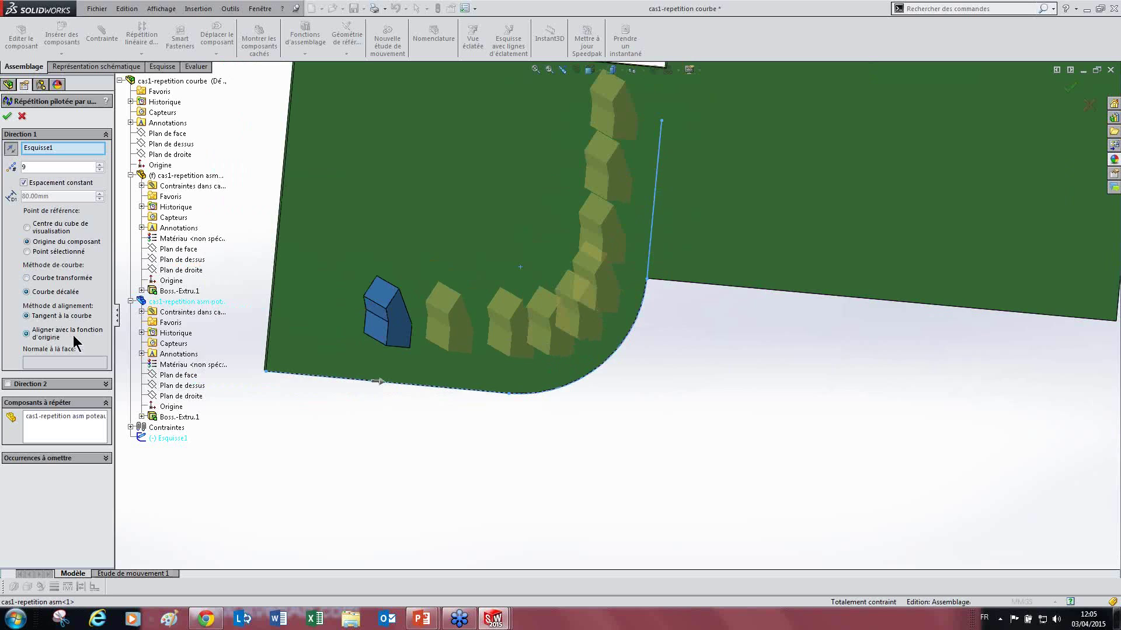
pyautogui.moveTo(397, 315); pyautogui.dragTo(381, 320)
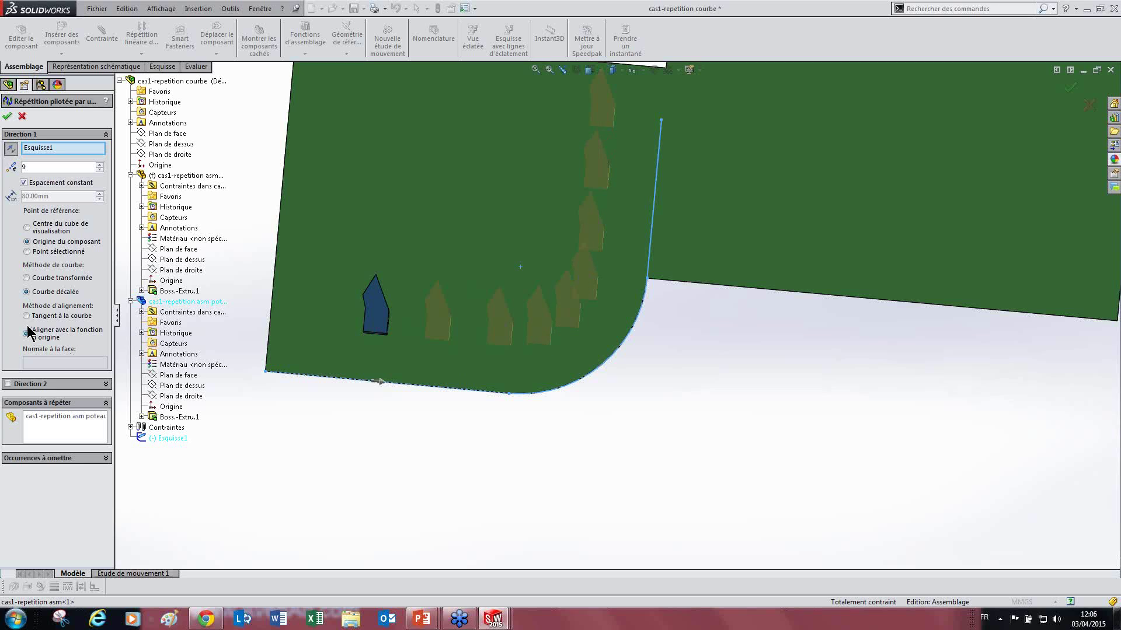
pyautogui.click(47, 316)
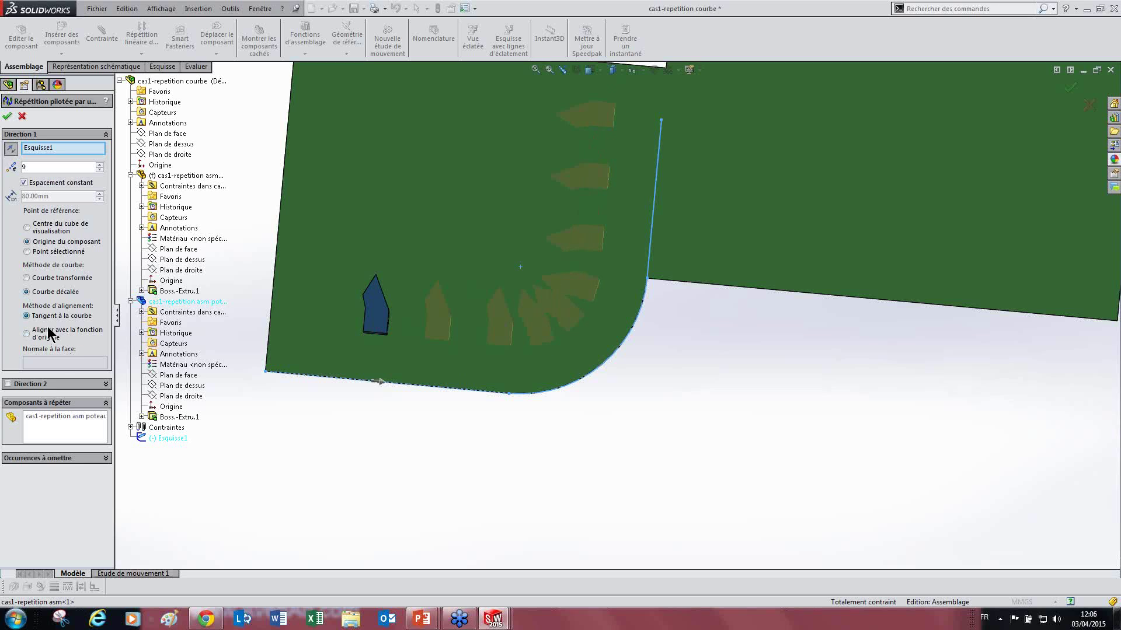
# Confirm the curve-driven post pattern and inspect the resulting posts on the green plate
pyautogui.press('Return')
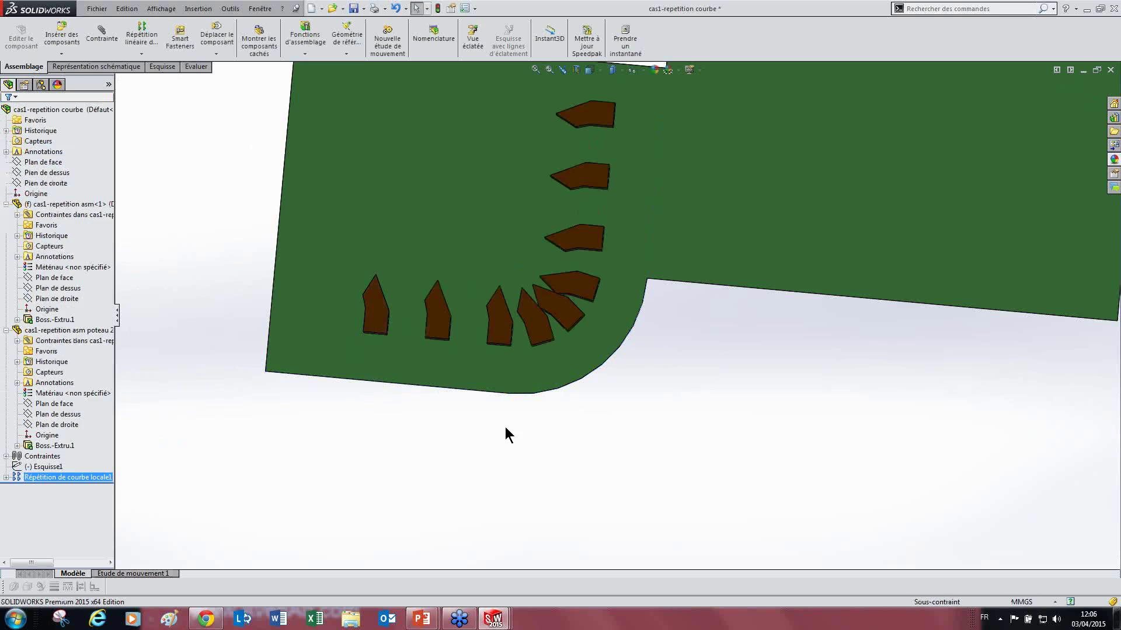
pyautogui.scroll(3, 576, 434)
pyautogui.moveTo(576, 433); pyautogui.dragTo(607, 350, button='middle')
pyautogui.scroll(-4, 624, 315)
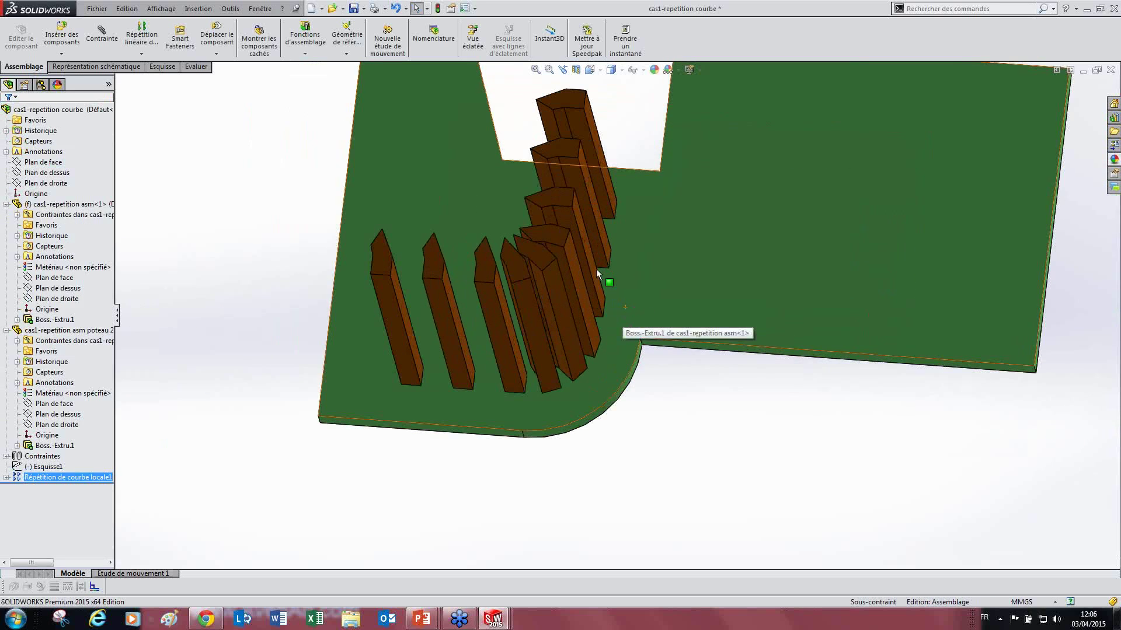
# Open the assembly cas2-cas1-repetition courbe
pyautogui.click(97, 8)
pyautogui.click(108, 38)
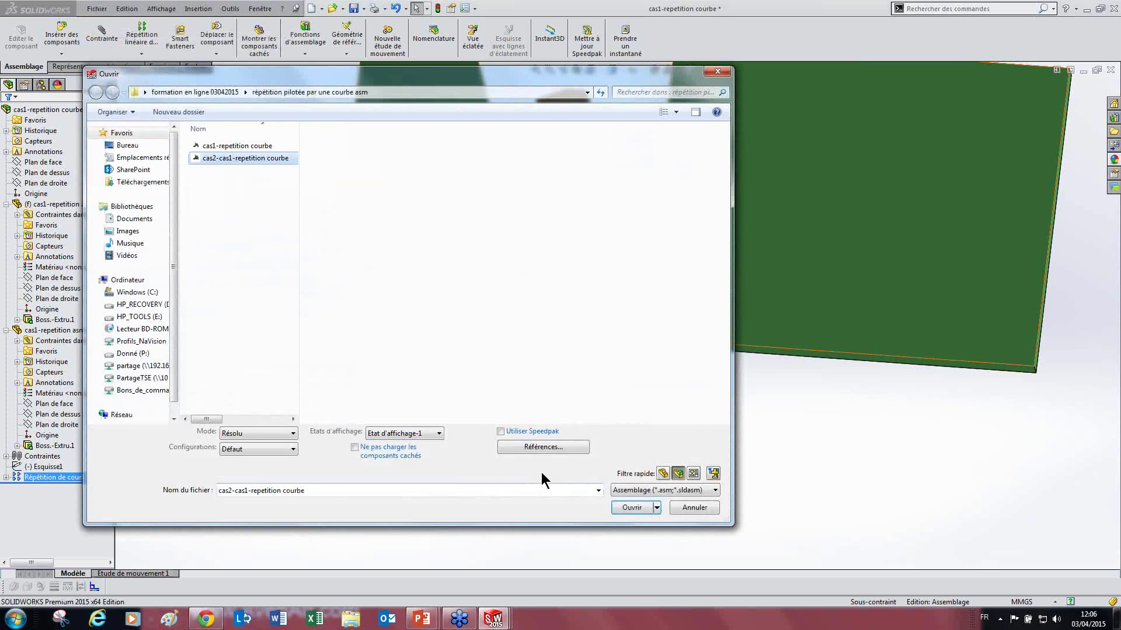
pyautogui.click(639, 507)
pyautogui.moveTo(593, 308); pyautogui.dragTo(605, 327, button='middle')
# Open the pattern's path sketch Esquisse1, examine how the posts follow its lines and arcs, and exit the sketch
pyautogui.click(47, 236)
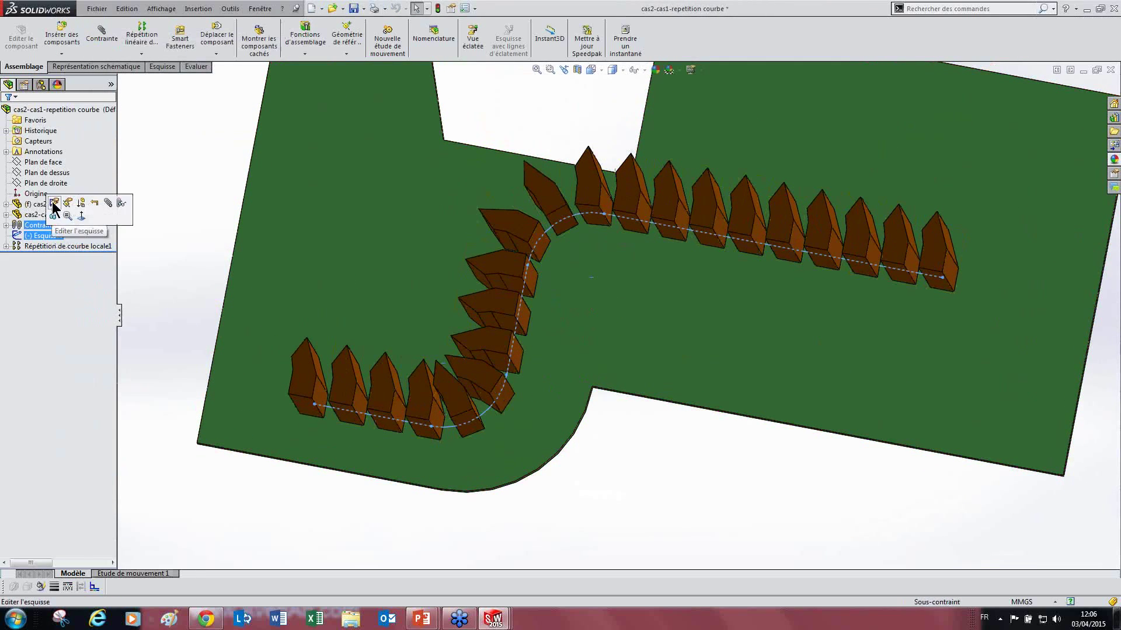
pyautogui.click(54, 208)
pyautogui.scroll(-5, 351, 454)
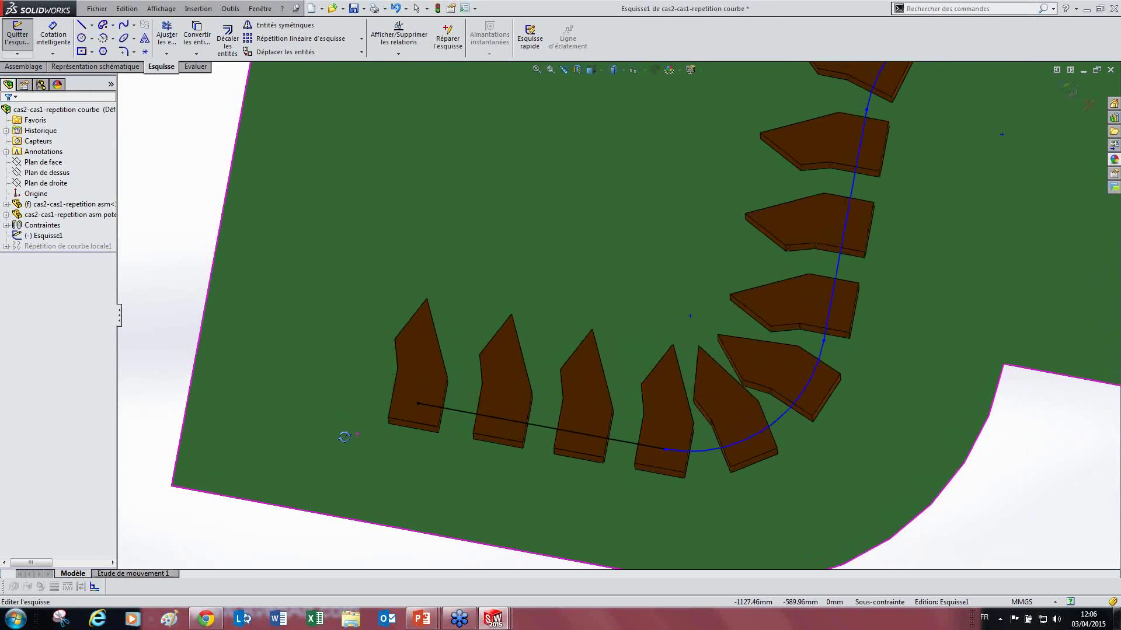
pyautogui.press('Escape')
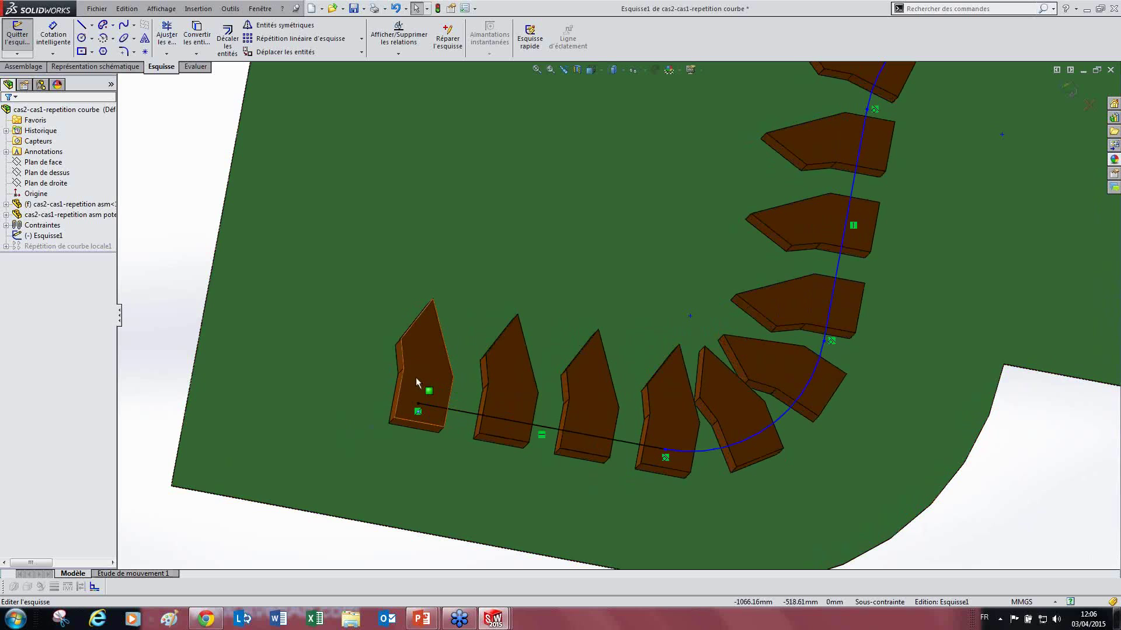
pyautogui.scroll(-2, 740, 402)
pyautogui.scroll(-2, 753, 361)
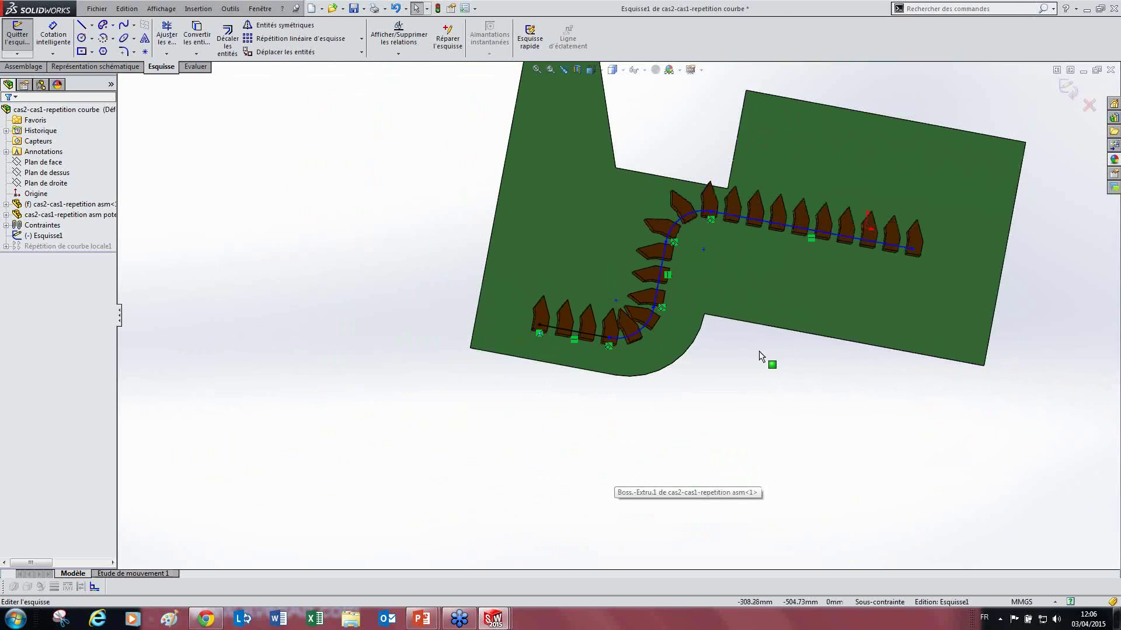
pyautogui.scroll(2, 741, 260)
pyautogui.moveTo(741, 260); pyautogui.dragTo(740, 261, button='middle')
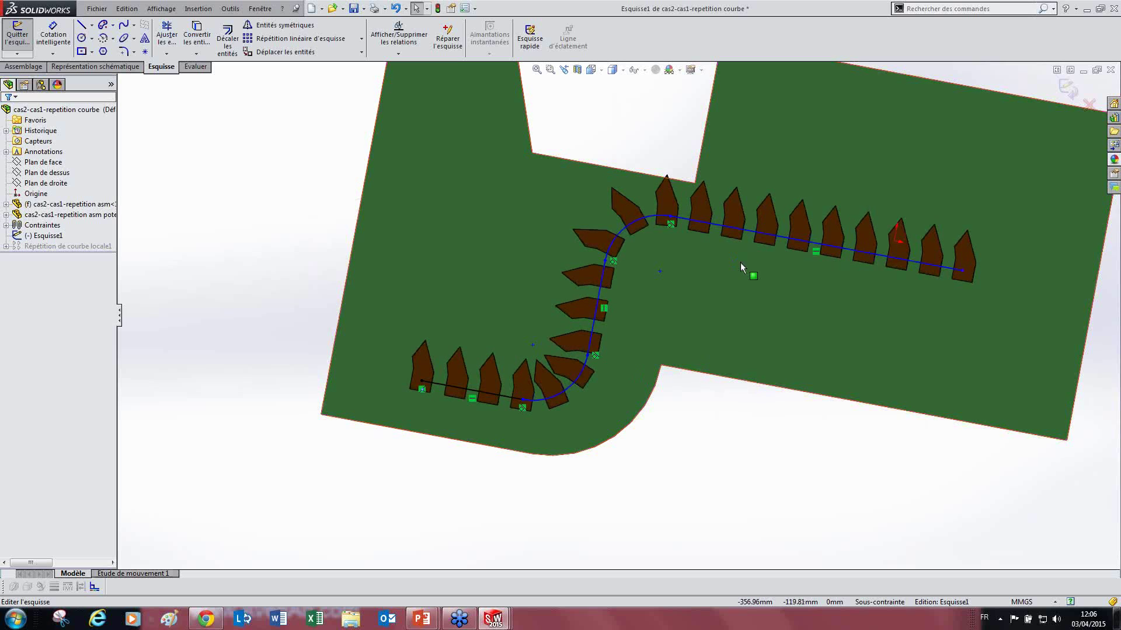
pyautogui.scroll(4, 694, 319)
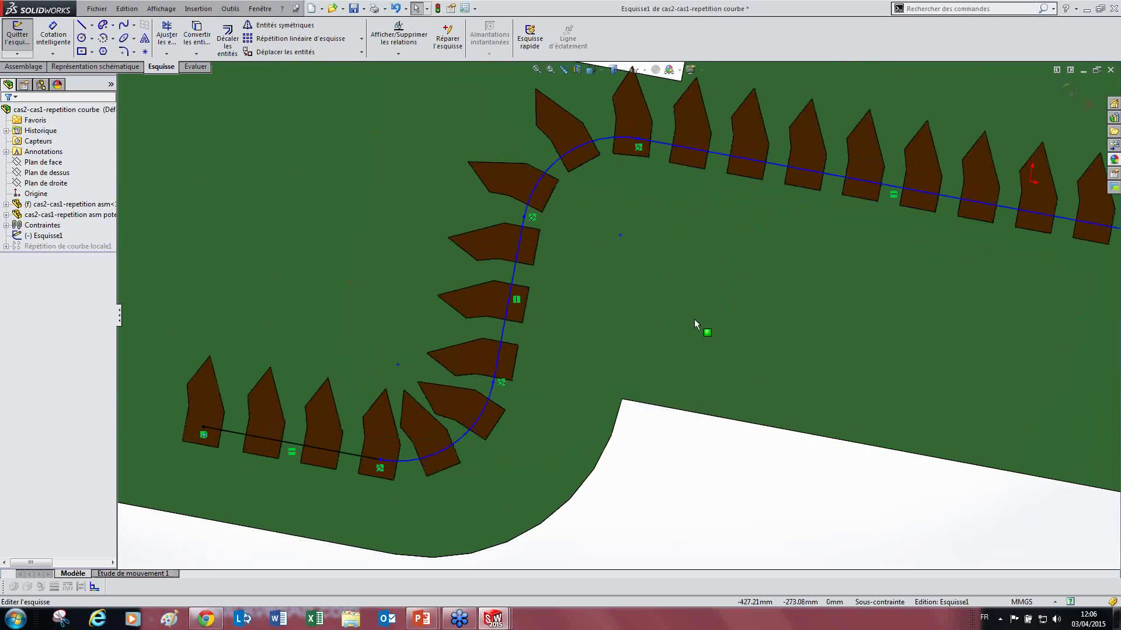
pyautogui.scroll(-4, 771, 306)
pyautogui.scroll(5, 325, 340)
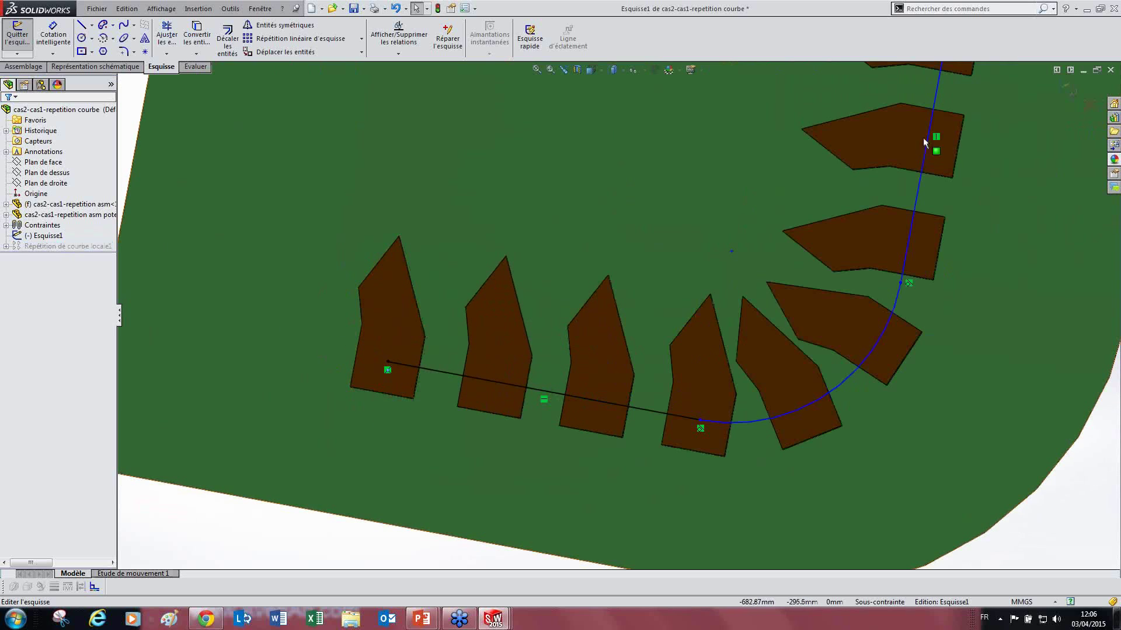
pyautogui.click(1068, 87)
# Edit the curve-driven post pattern and try the component origin as its reference point
pyautogui.click(47, 246)
pyautogui.click(58, 215)
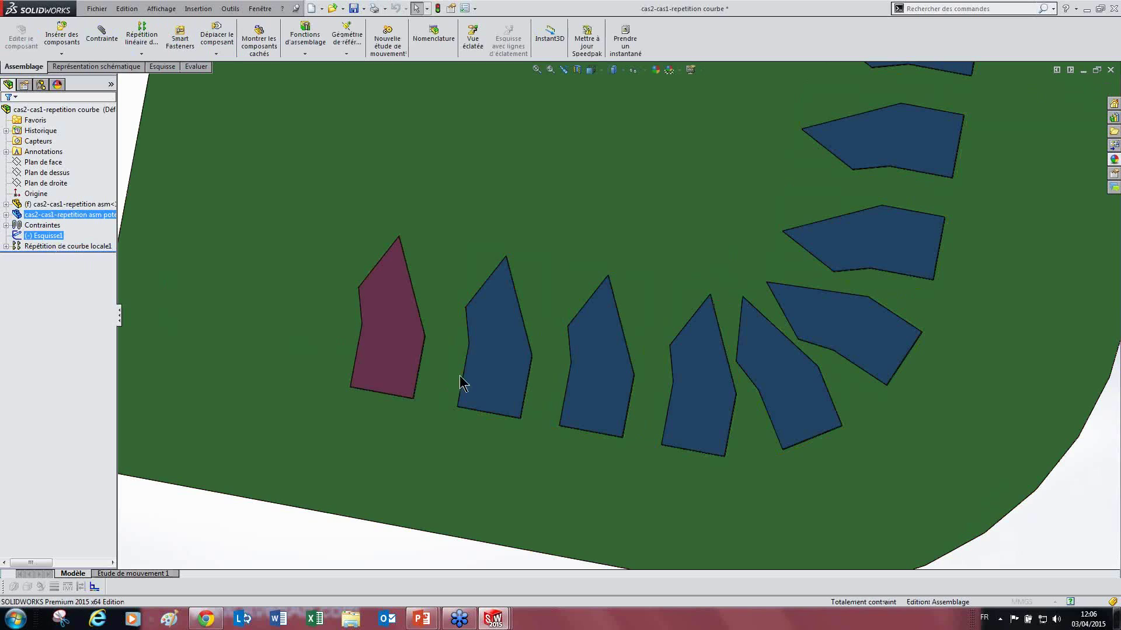
pyautogui.scroll(1, 689, 394)
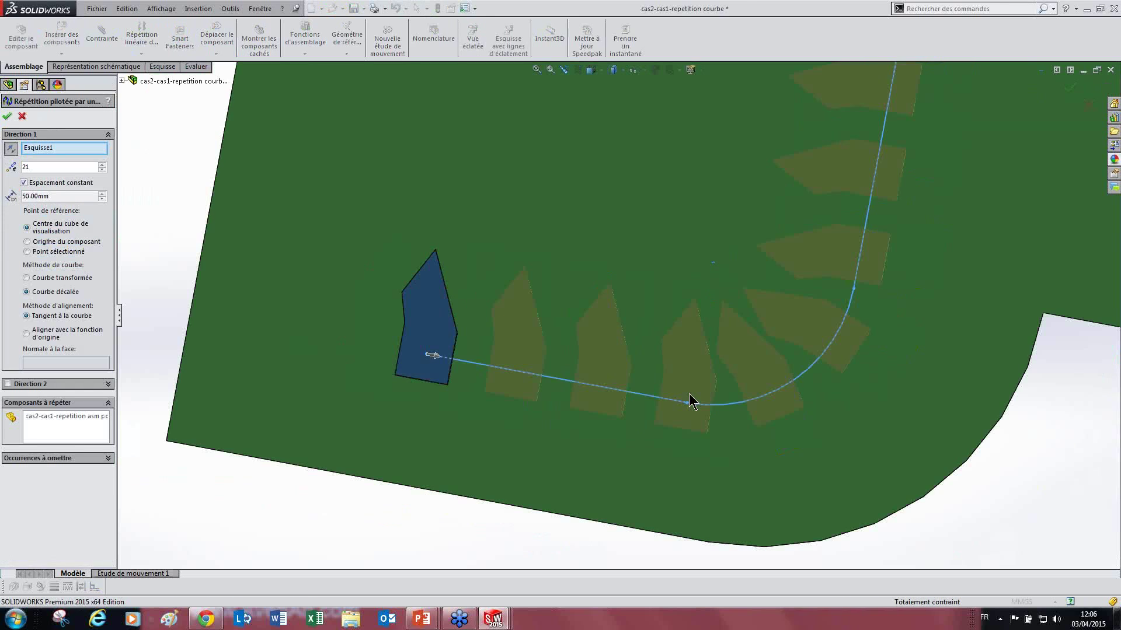
pyautogui.click(47, 239)
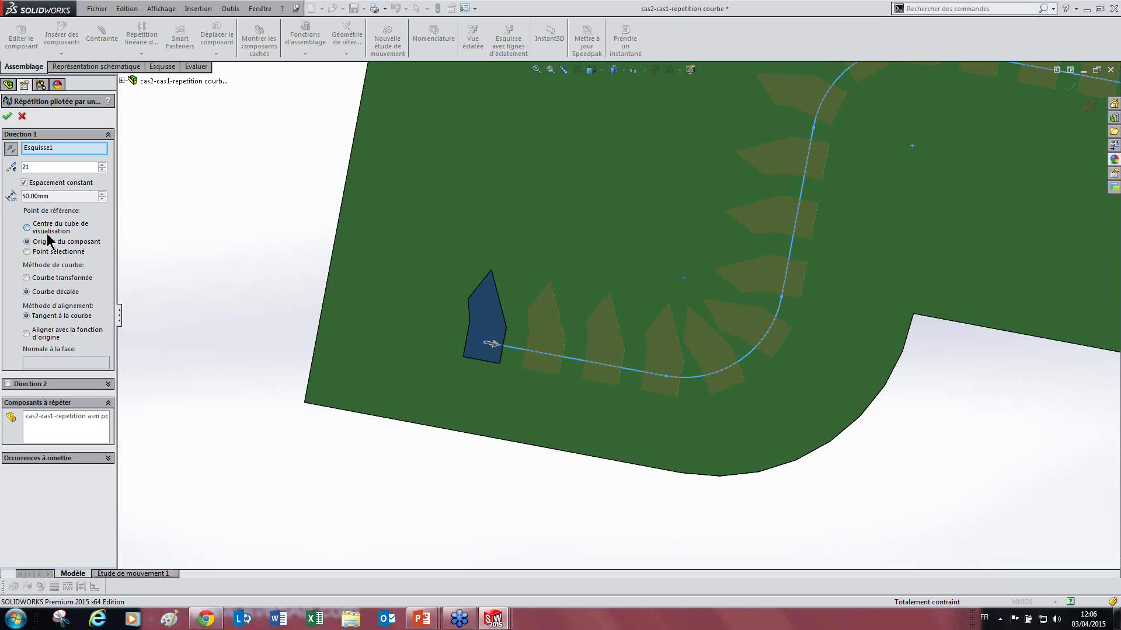
# Set the pattern's reference point to a selected point, using the pointed tip vertex of the first post
pyautogui.click(46, 252)
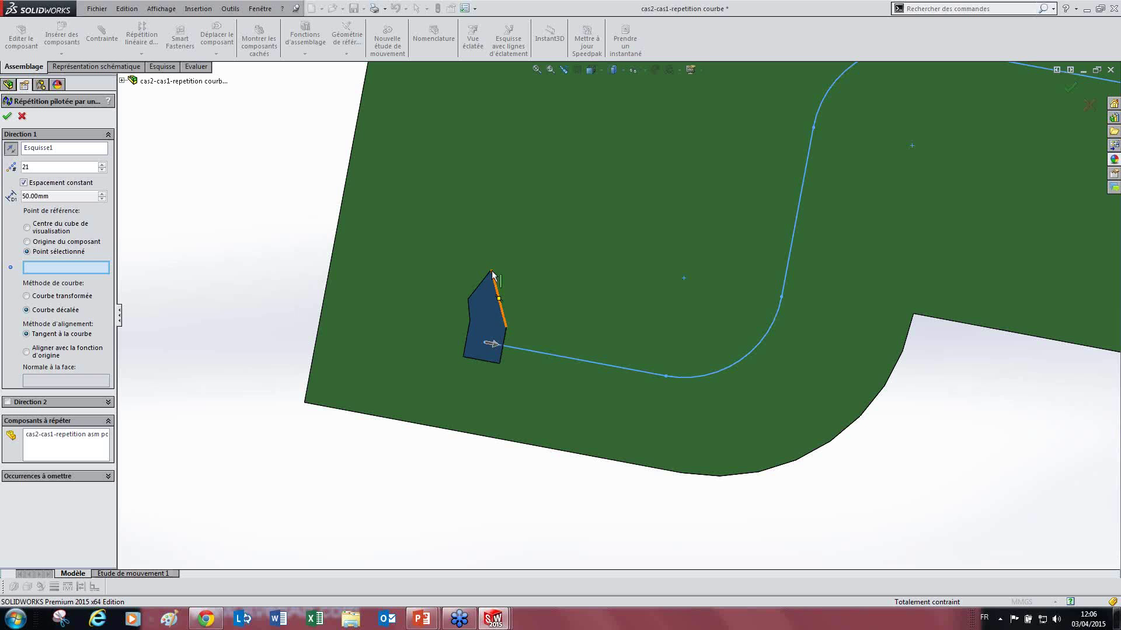
pyautogui.moveTo(506, 290); pyautogui.dragTo(380, 295, button='middle')
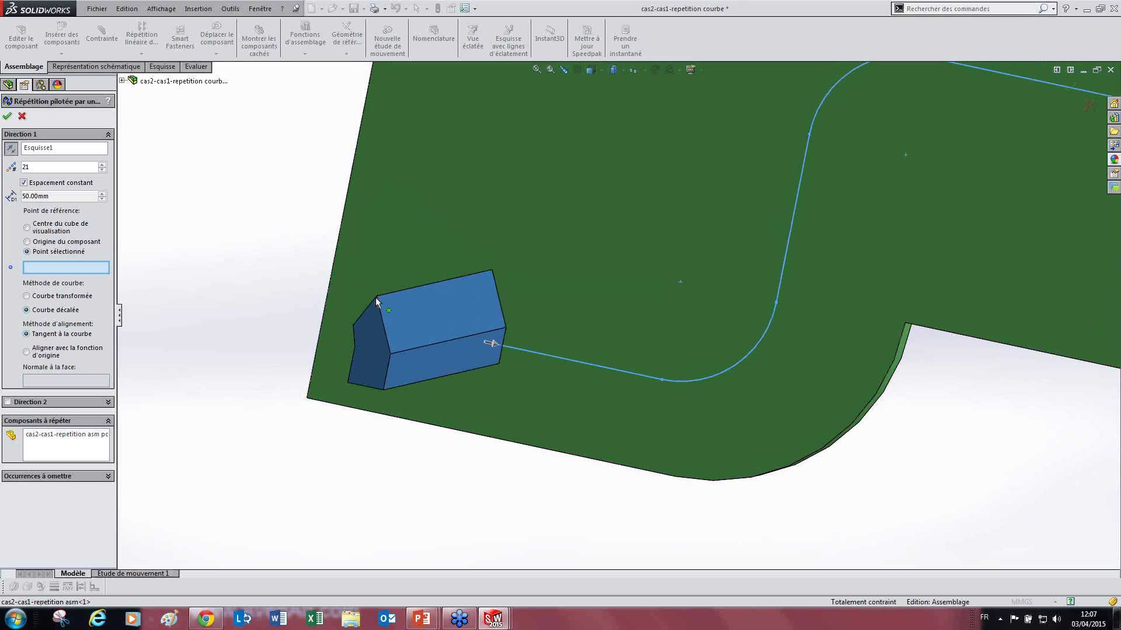
pyautogui.click(376, 297)
pyautogui.moveTo(453, 375); pyautogui.dragTo(520, 256, button='middle')
pyautogui.moveTo(381, 376); pyautogui.dragTo(430, 374, button='middle')
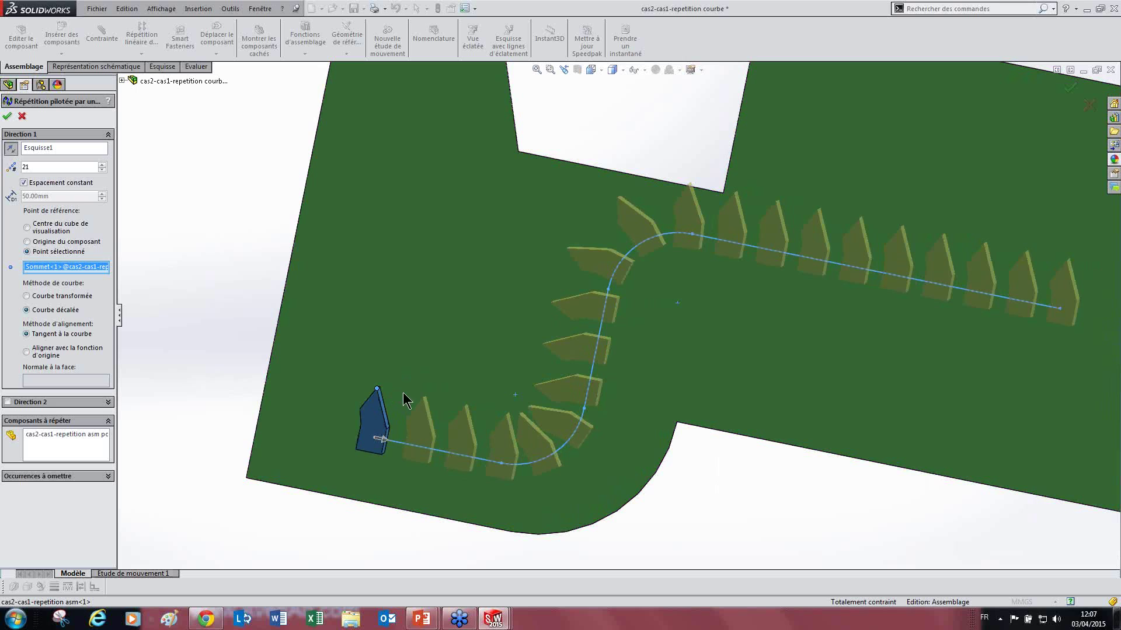
# Compare the transformed curve method with the offset curve method in the preview, restoring offset curve
pyautogui.scroll(-4, 525, 452)
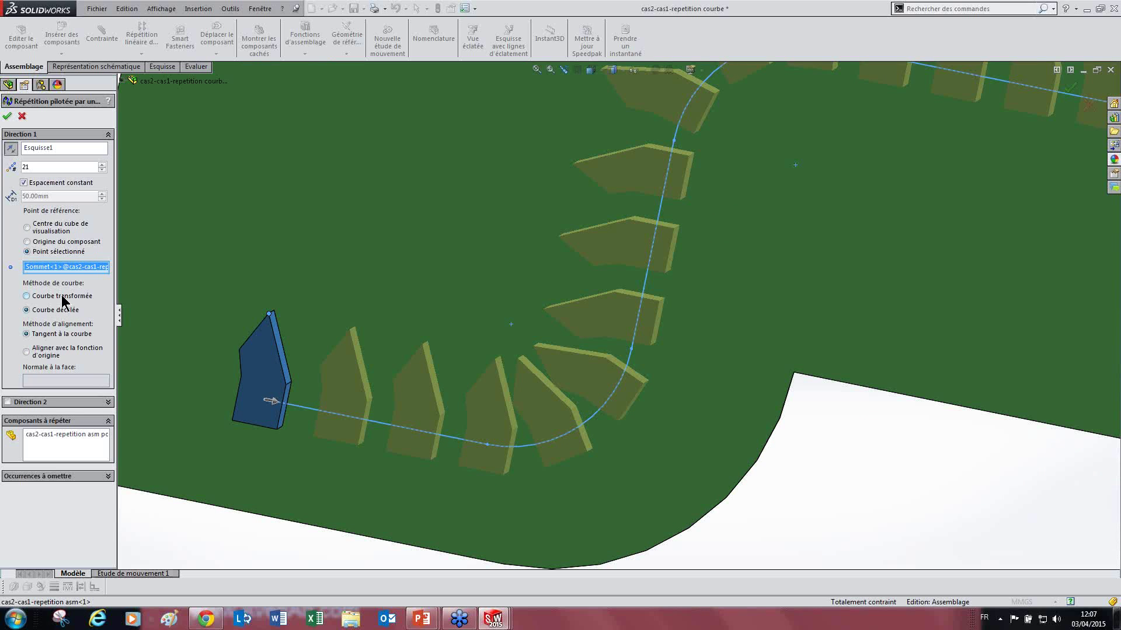
pyautogui.click(26, 295)
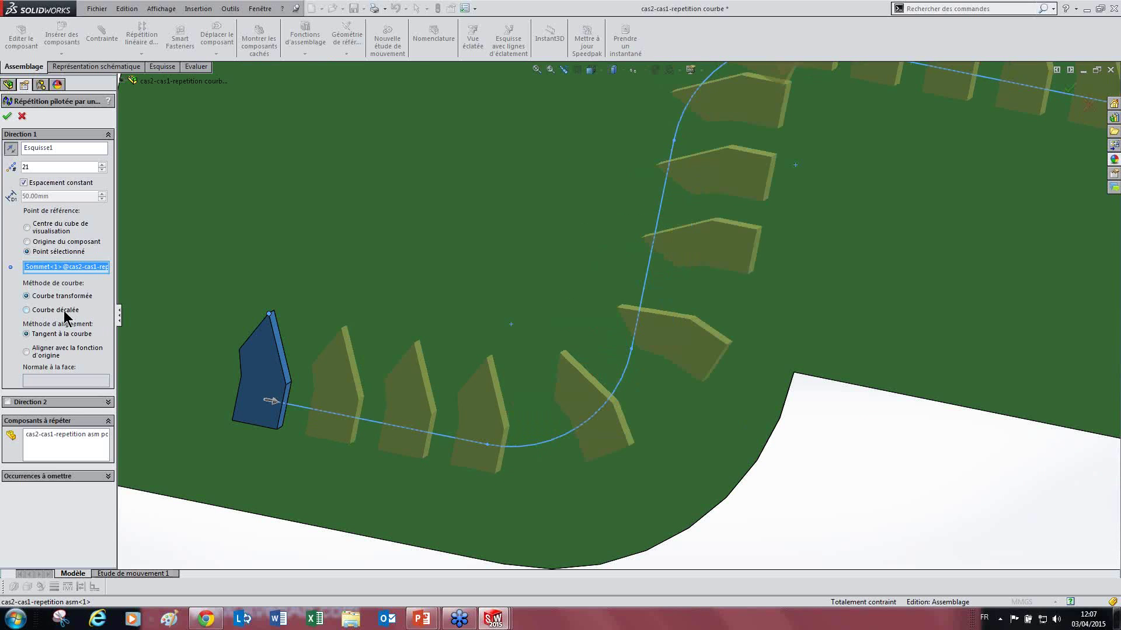
pyautogui.click(64, 317)
pyautogui.scroll(3, 625, 310)
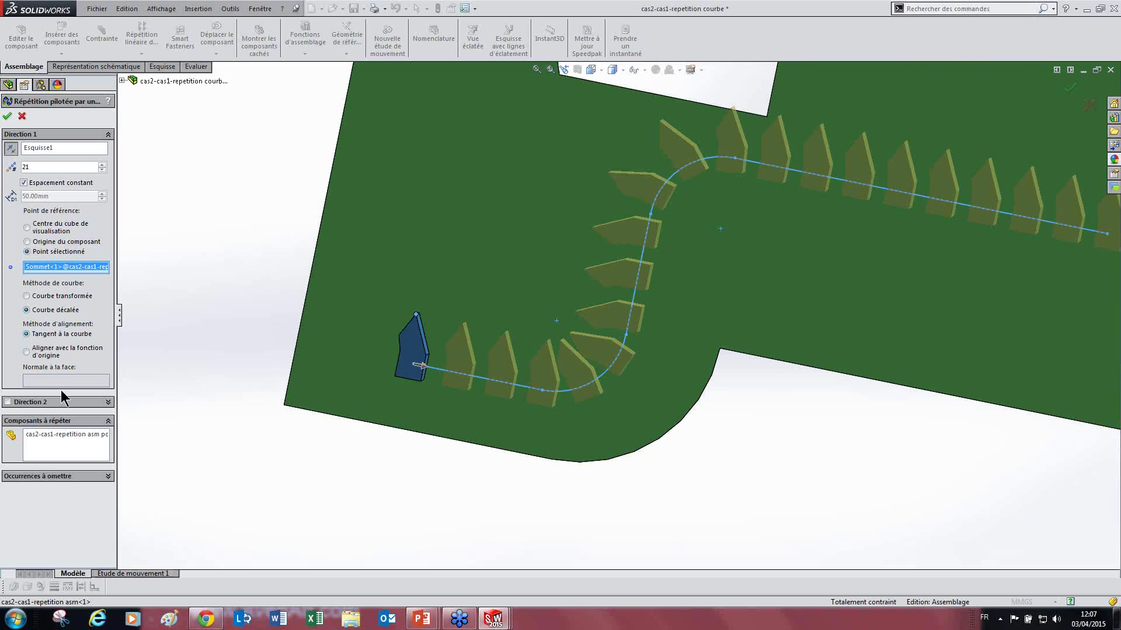
# Confirm the edited curve-driven pattern and inspect the posts along the whole path
pyautogui.click(7, 117)
pyautogui.click(275, 408)
pyautogui.scroll(5, 551, 323)
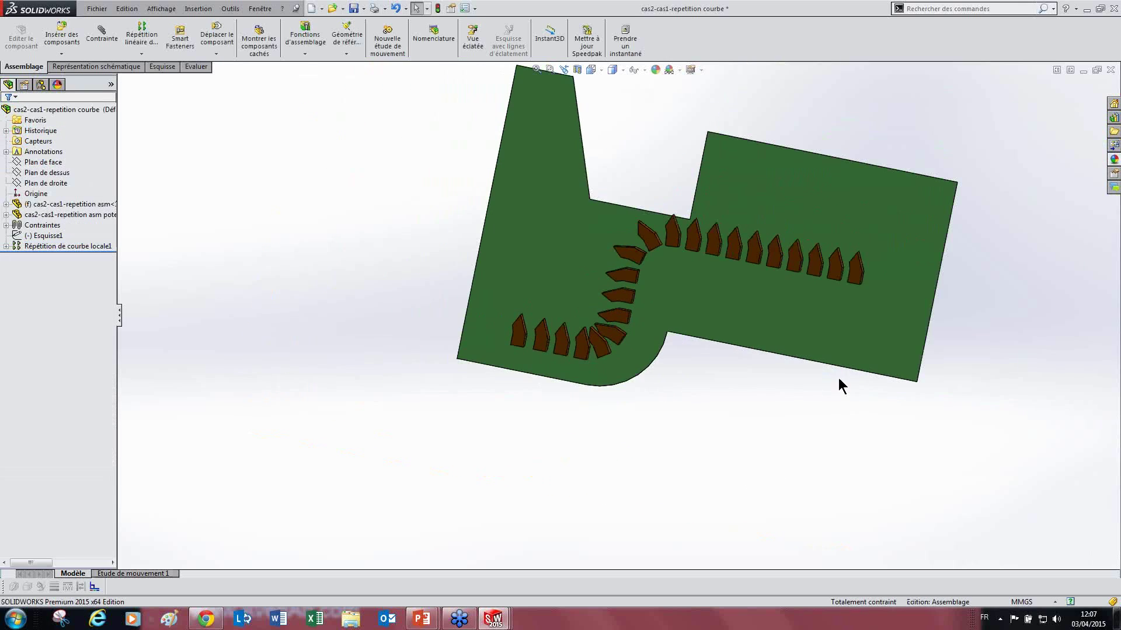
pyautogui.scroll(-4, 748, 369)
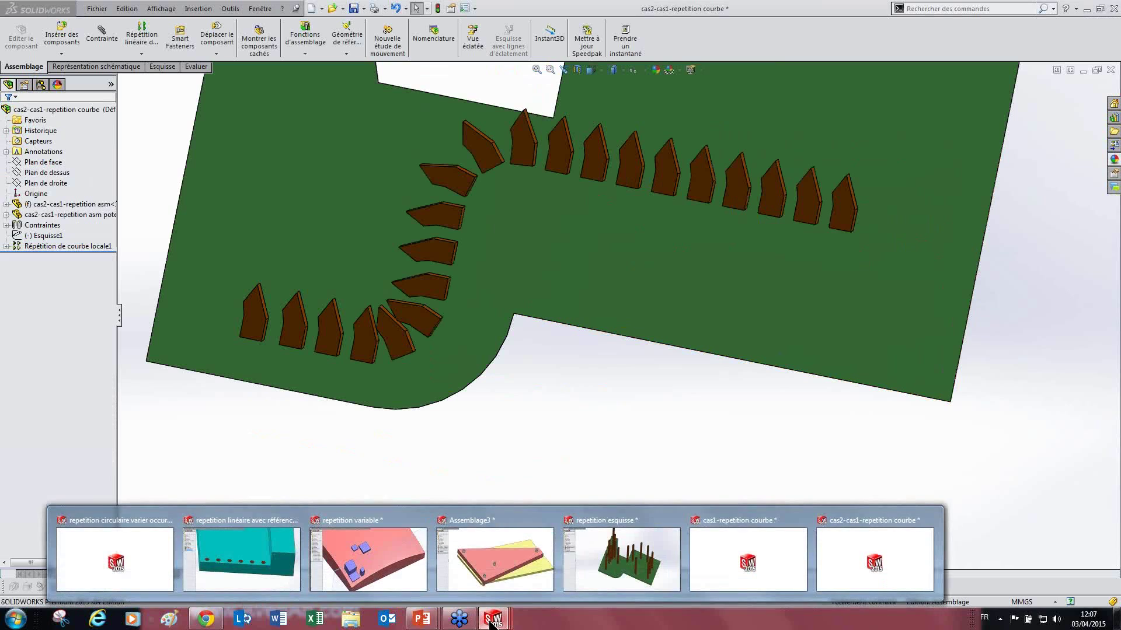
# Switch to the PowerPoint slideshow and advance to the slide on chain component patterns
pyautogui.moveTo(423, 624)
pyautogui.click(472, 564)
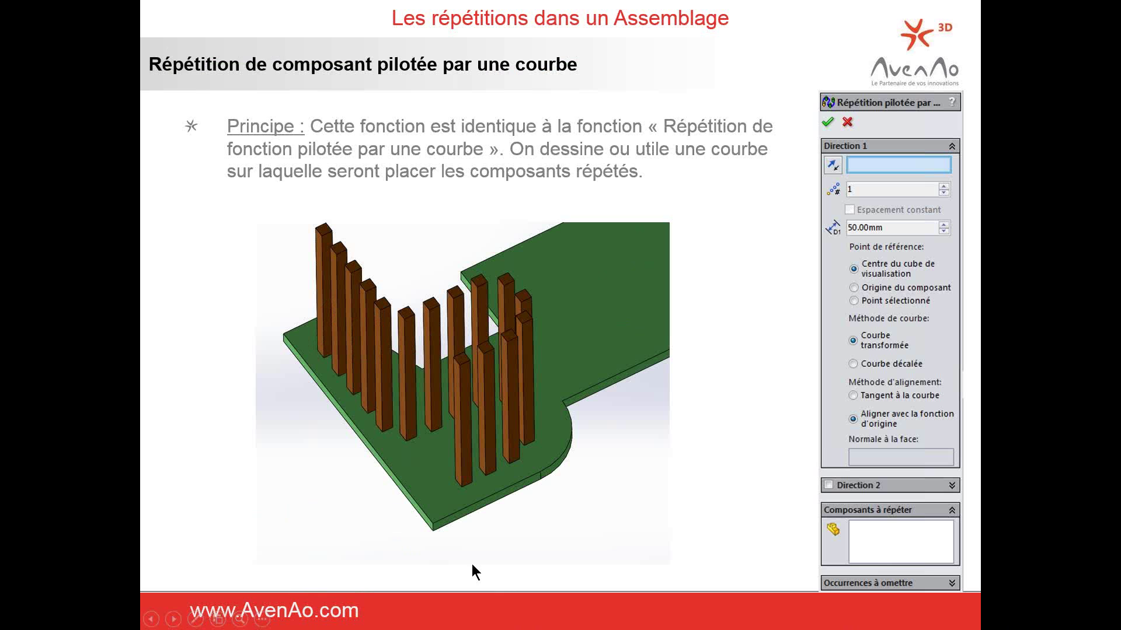
pyautogui.click(671, 404)
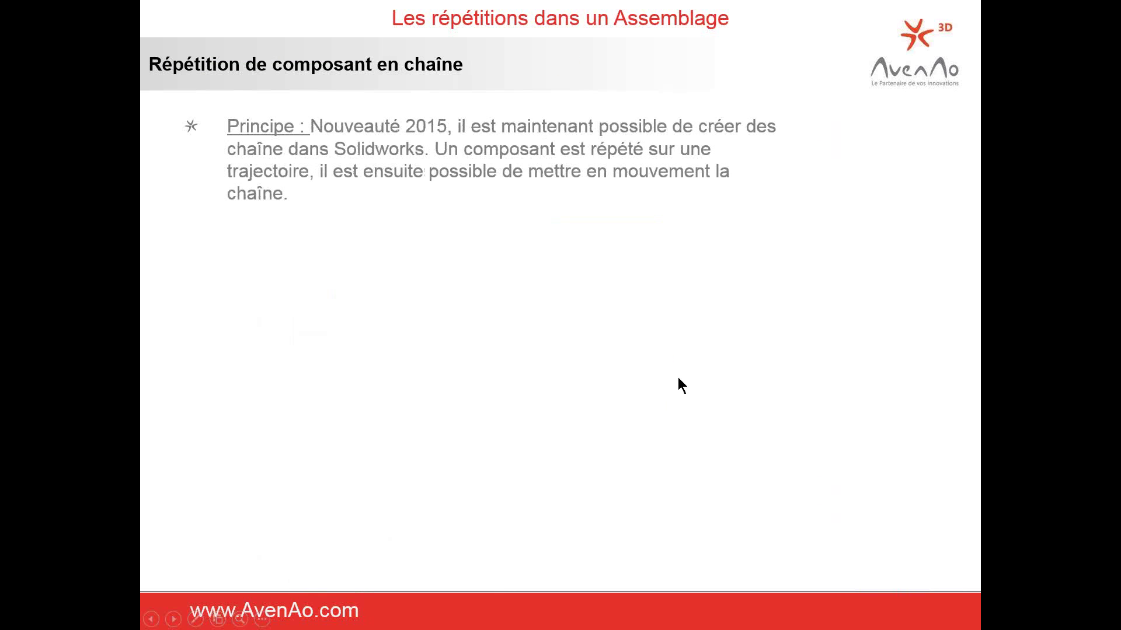
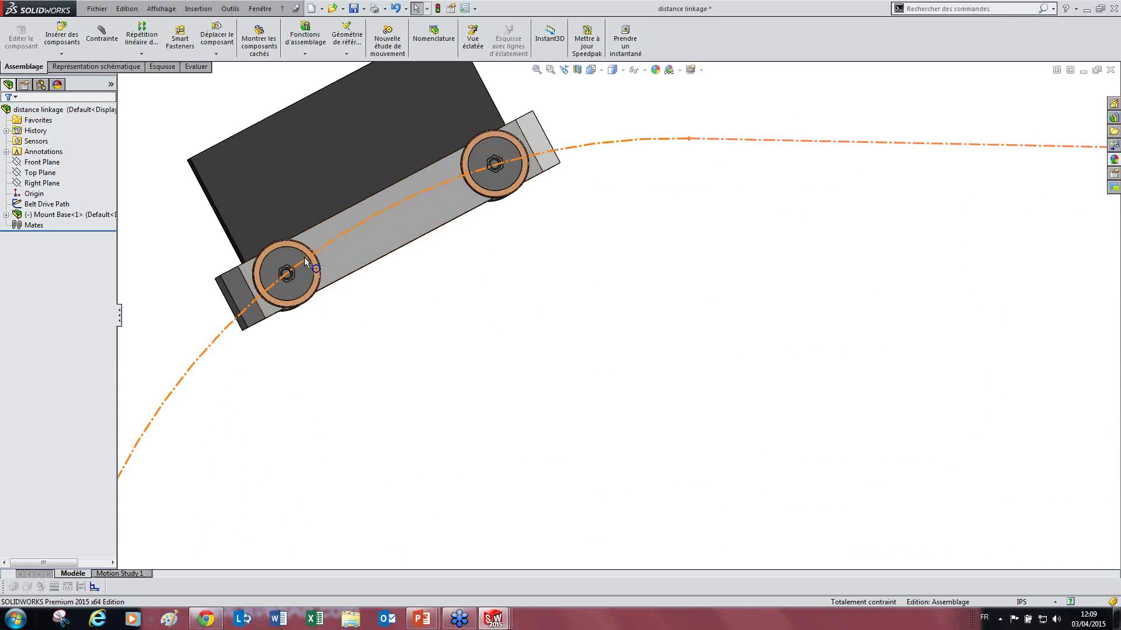
# Start a chain component pattern in the distance linkage assembly, using the distance linkage pitch method
pyautogui.scroll(-4, 498, 168)
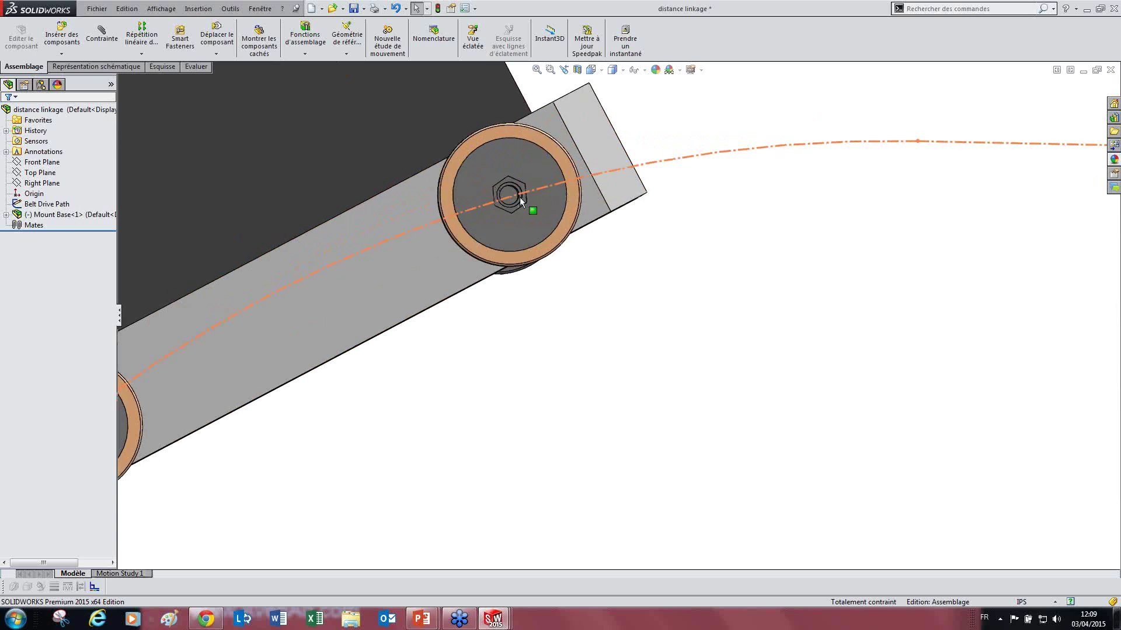
pyautogui.scroll(6, 545, 237)
pyautogui.moveTo(545, 237); pyautogui.dragTo(709, 467, button='middle')
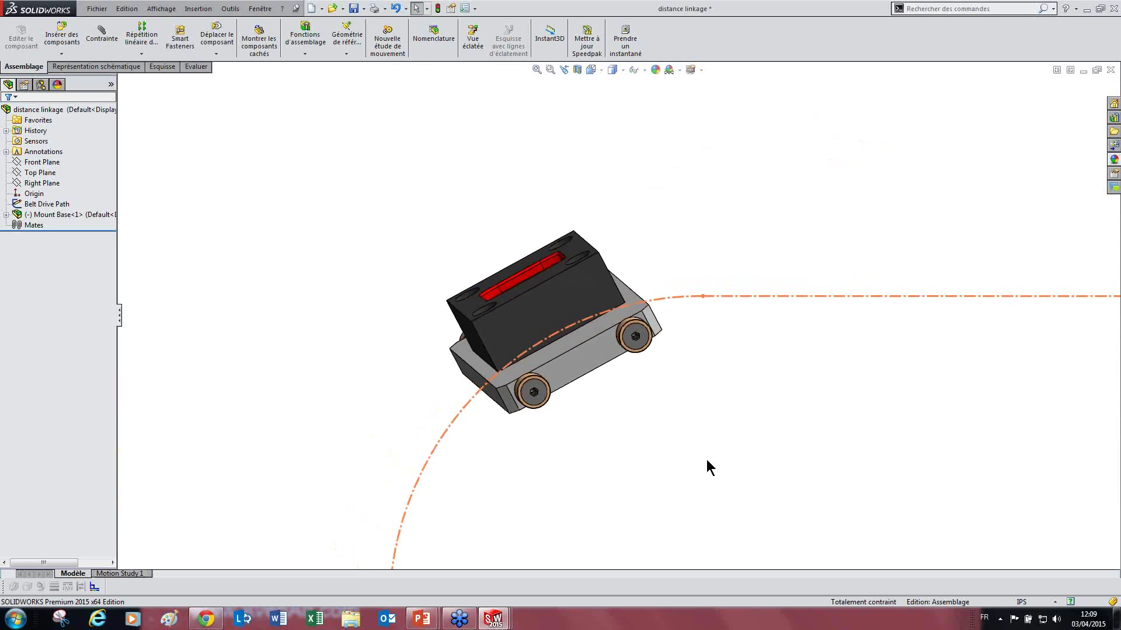
pyautogui.scroll(3, 709, 467)
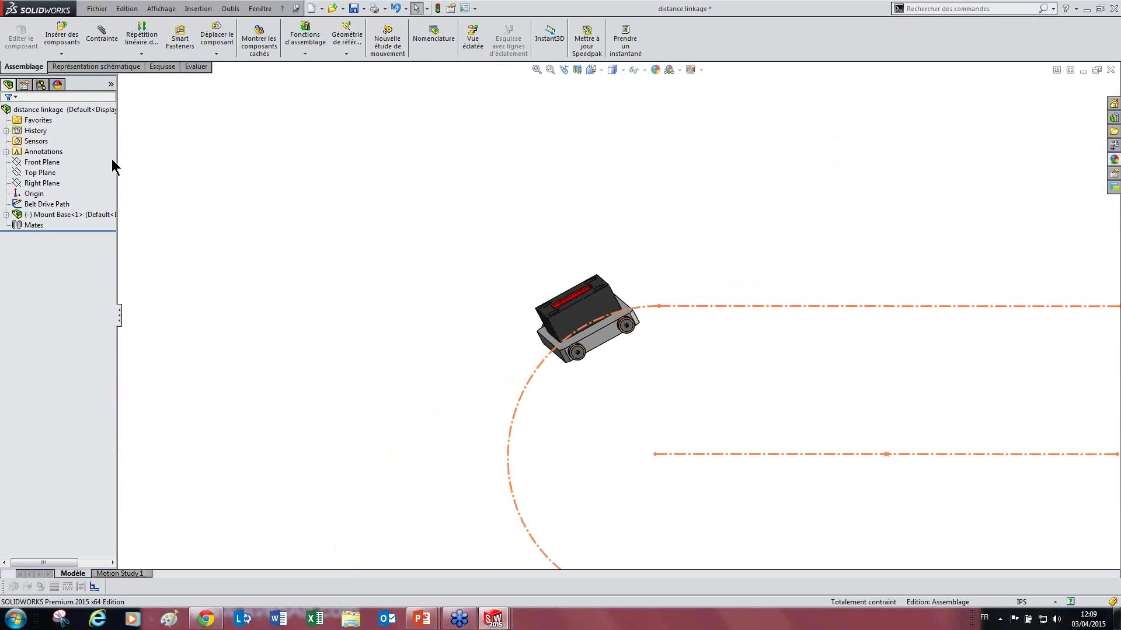
pyautogui.click(140, 54)
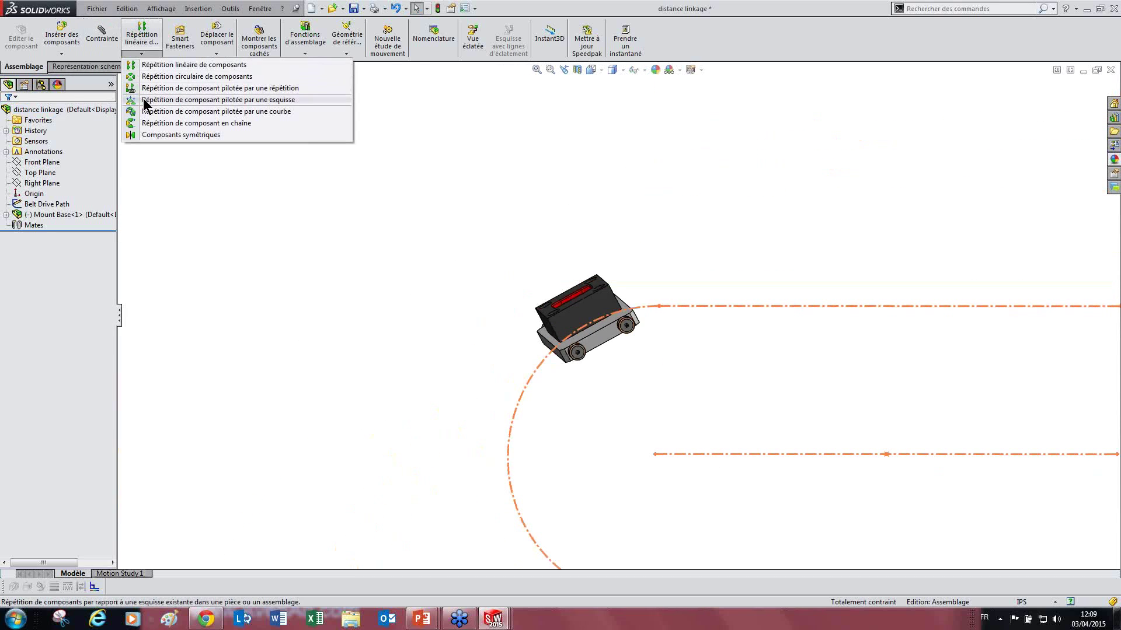
pyautogui.click(215, 124)
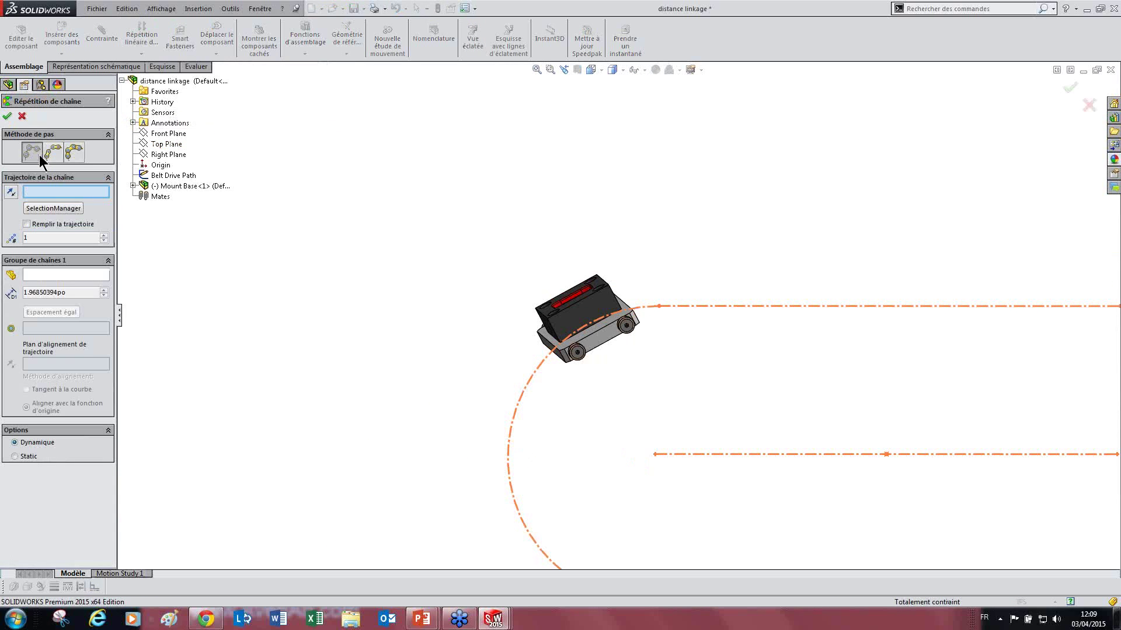
pyautogui.click(56, 155)
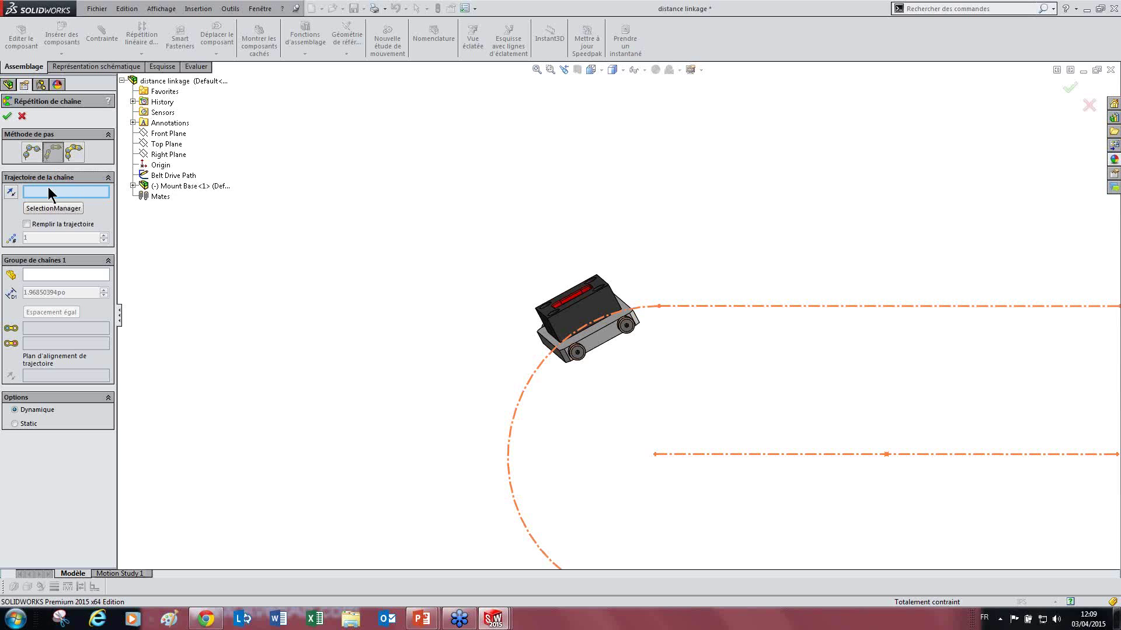
pyautogui.click(166, 177)
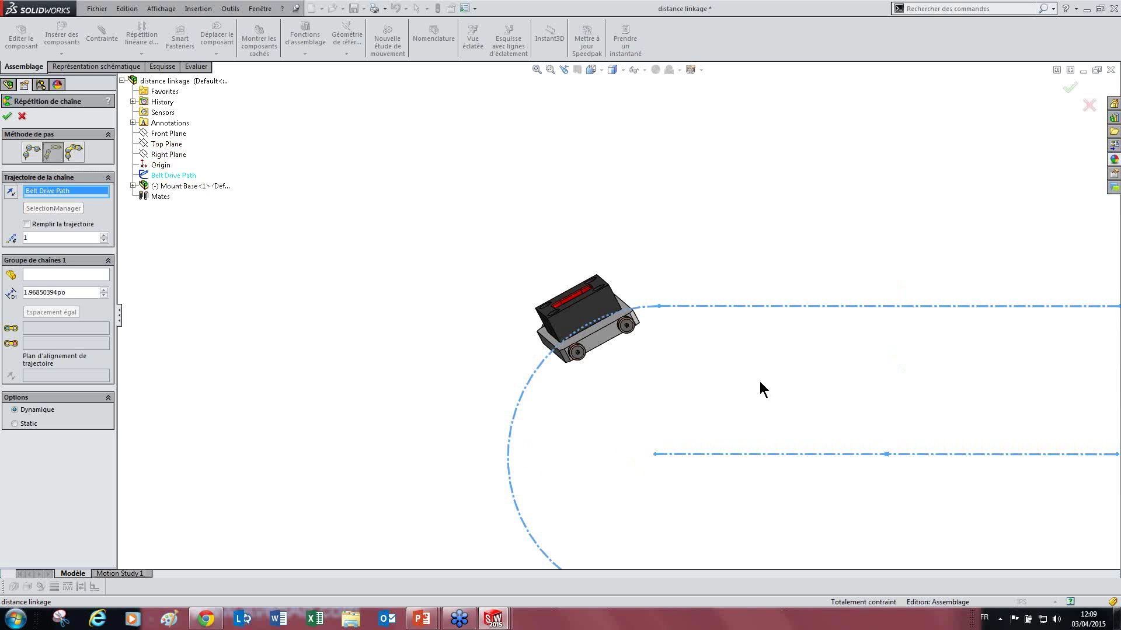
pyautogui.press('f')
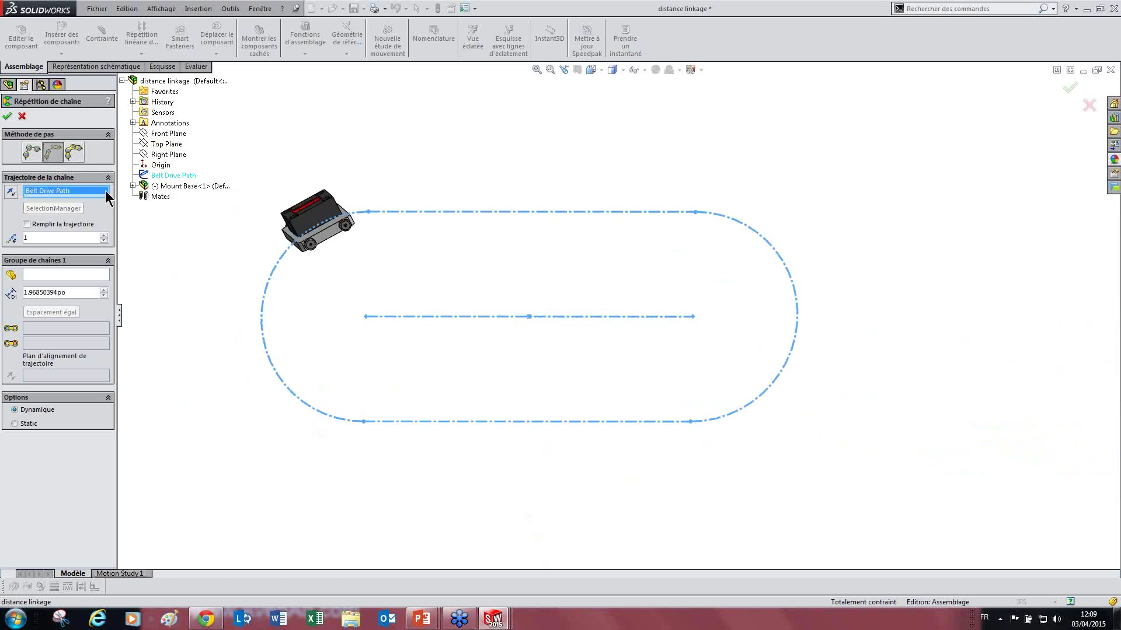
pyautogui.rightClick(109, 197)
pyautogui.click(134, 198)
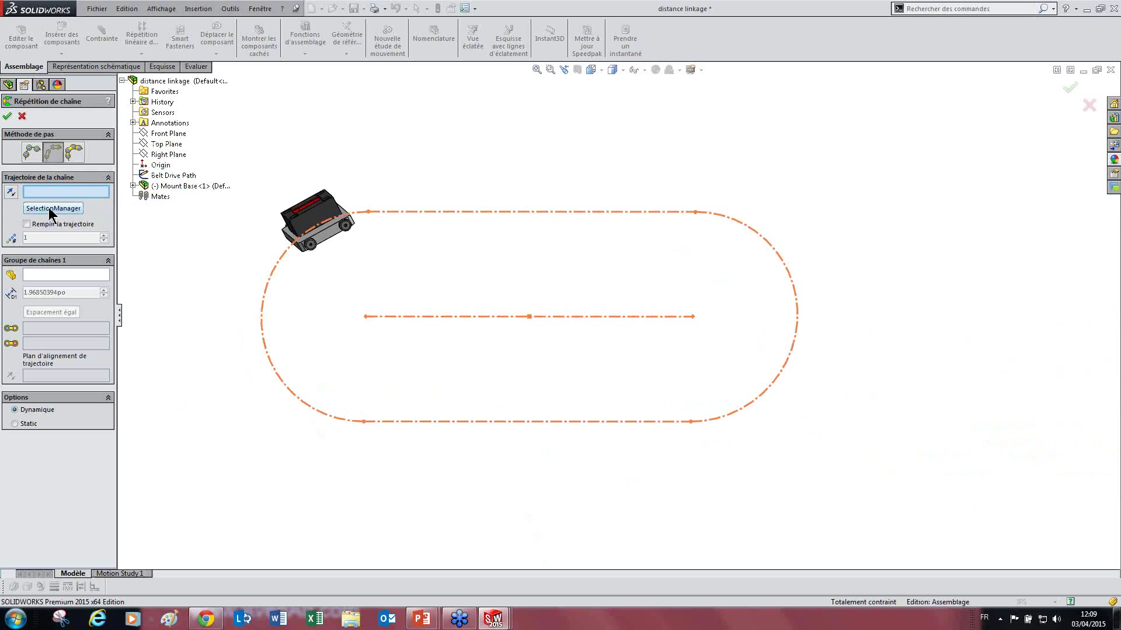
# Pick the outer oblong of the belt path as a closed-loop chain trajectory with SelectionManager, and activate the component-to-pattern selection
pyautogui.click(51, 210)
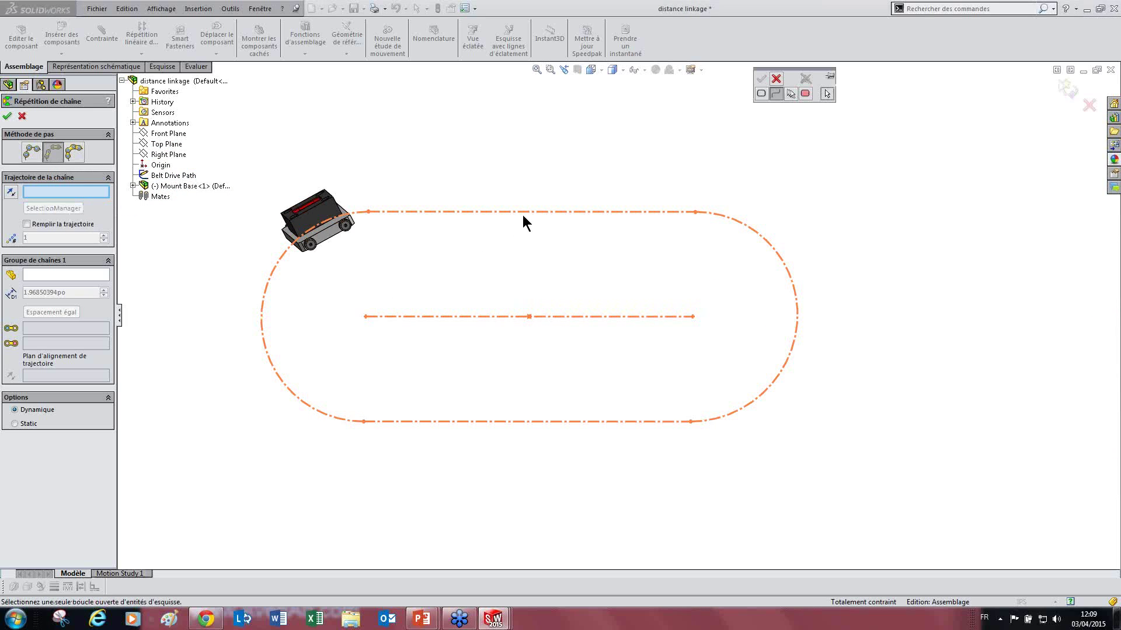
pyautogui.click(762, 93)
pyautogui.click(530, 215)
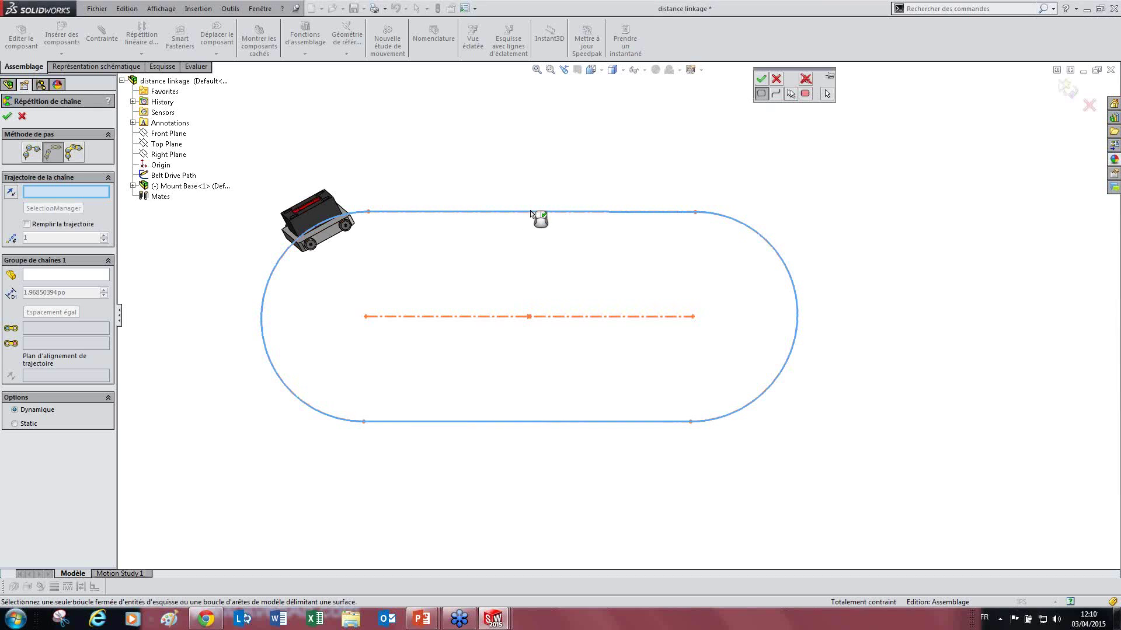
pyautogui.click(761, 79)
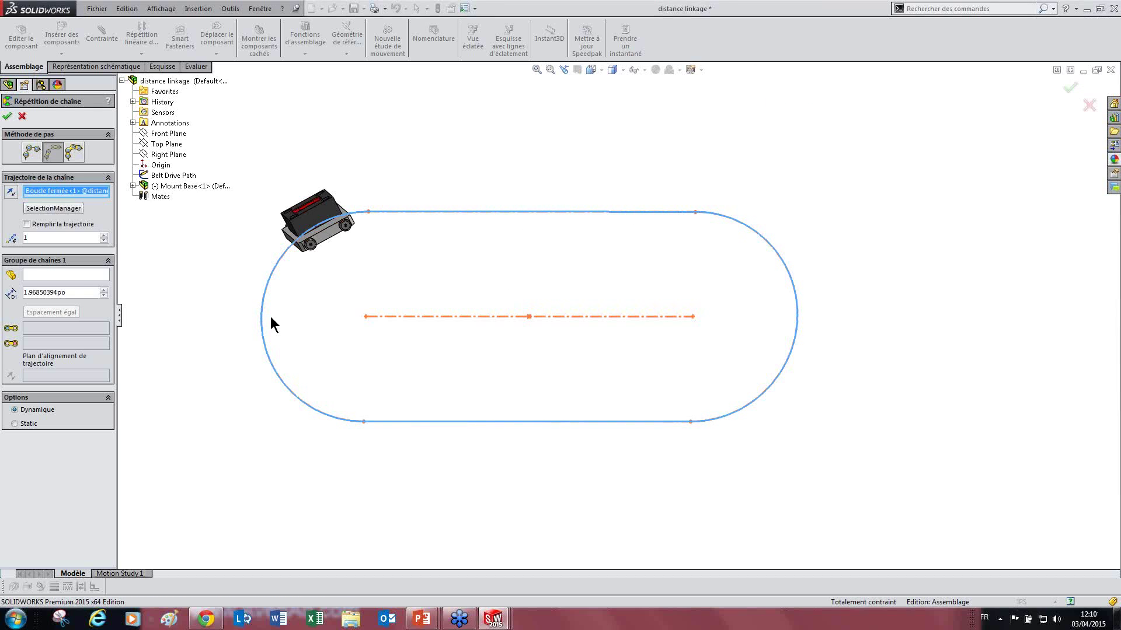
pyautogui.click(63, 277)
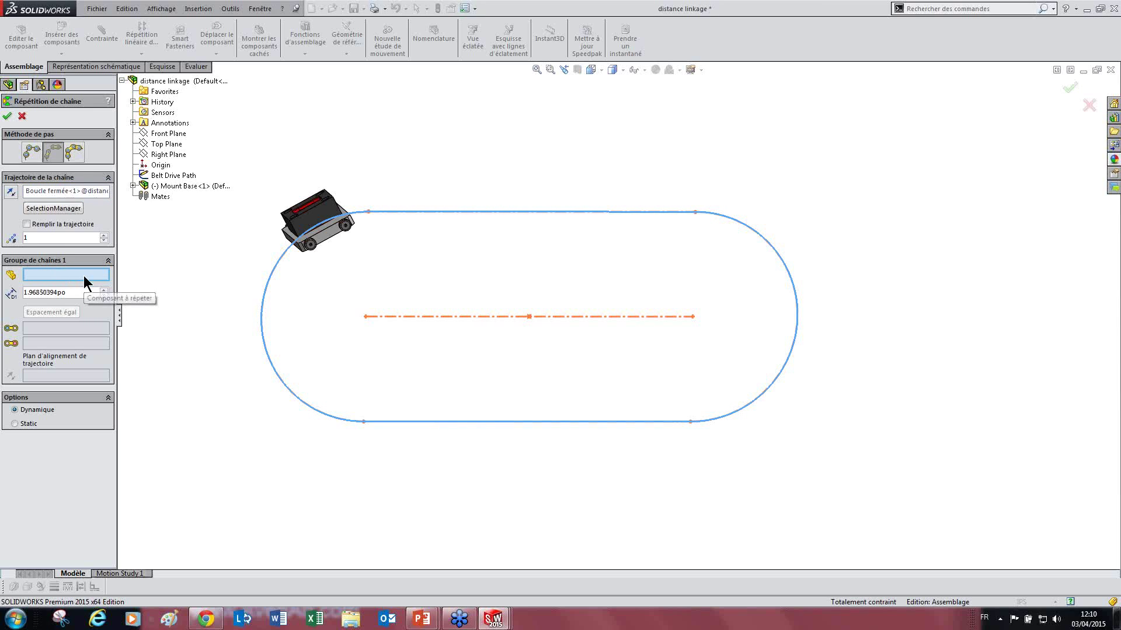
# Pick the Mount Base carriage as the component to pattern and its lower roller's cylindrical face as the first path link
pyautogui.click(310, 218)
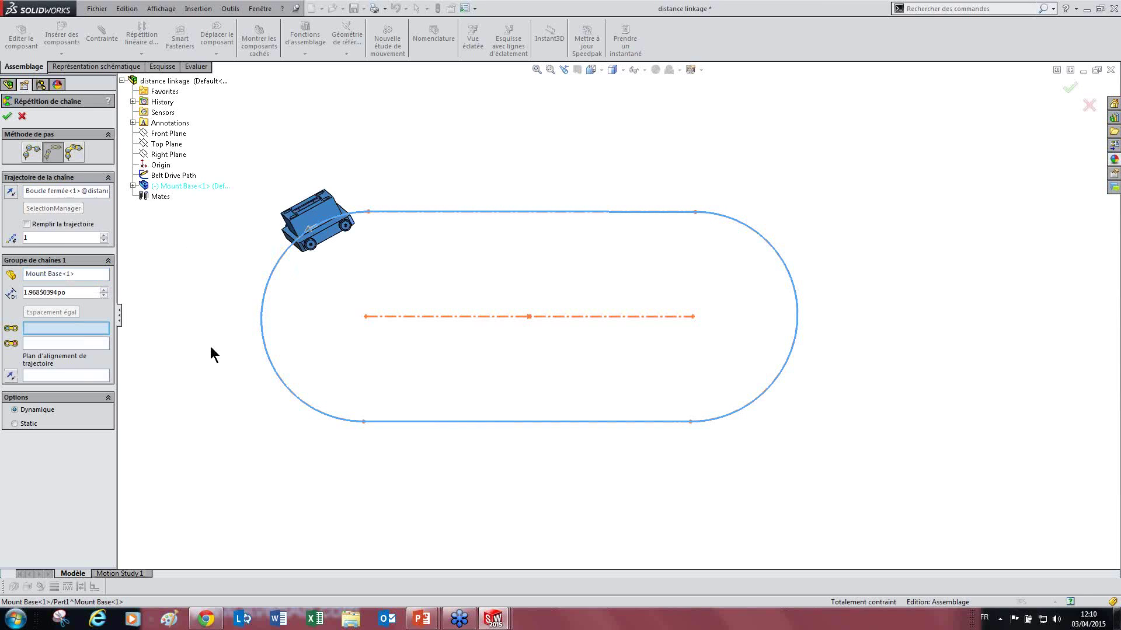
pyautogui.scroll(-3, 277, 265)
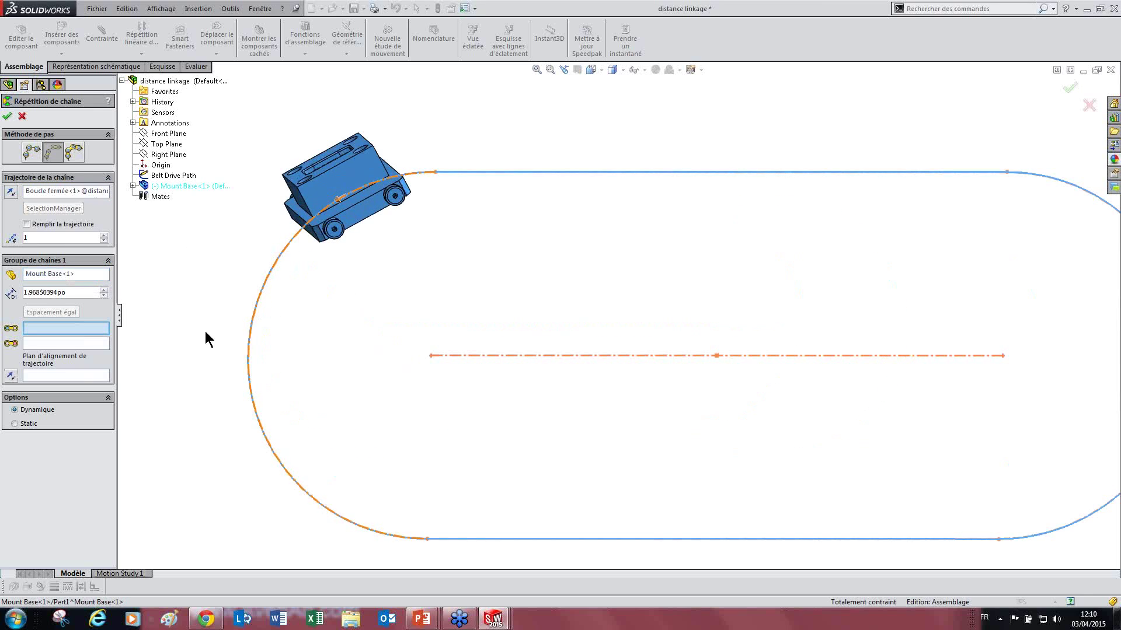
pyautogui.click(48, 344)
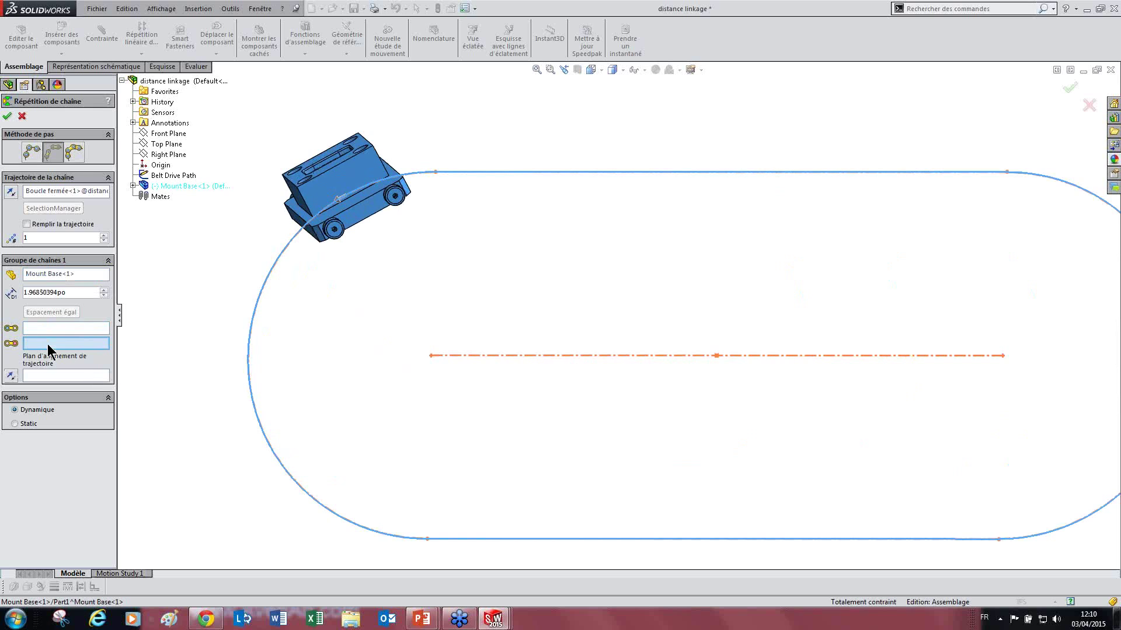
pyautogui.click(63, 330)
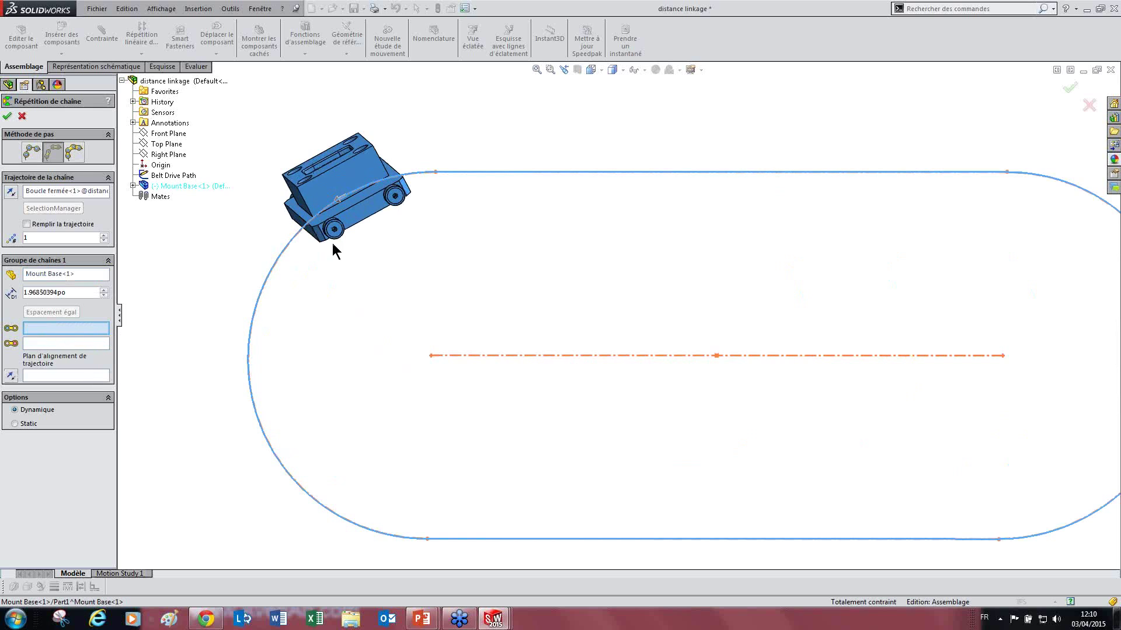
pyautogui.scroll(-10, 336, 231)
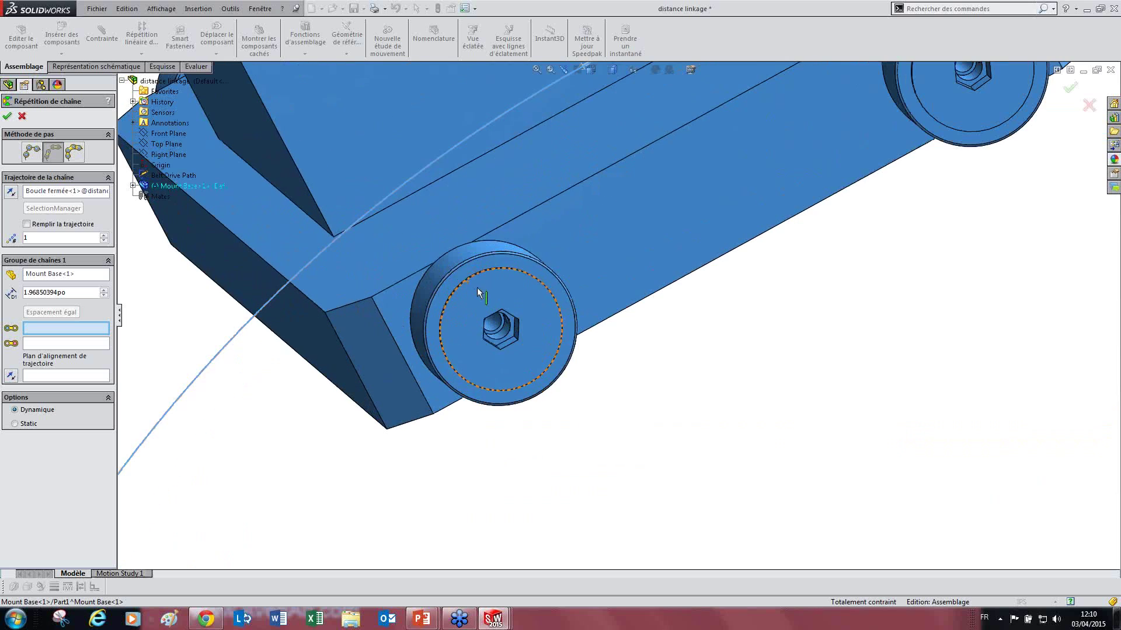
pyautogui.click(452, 259)
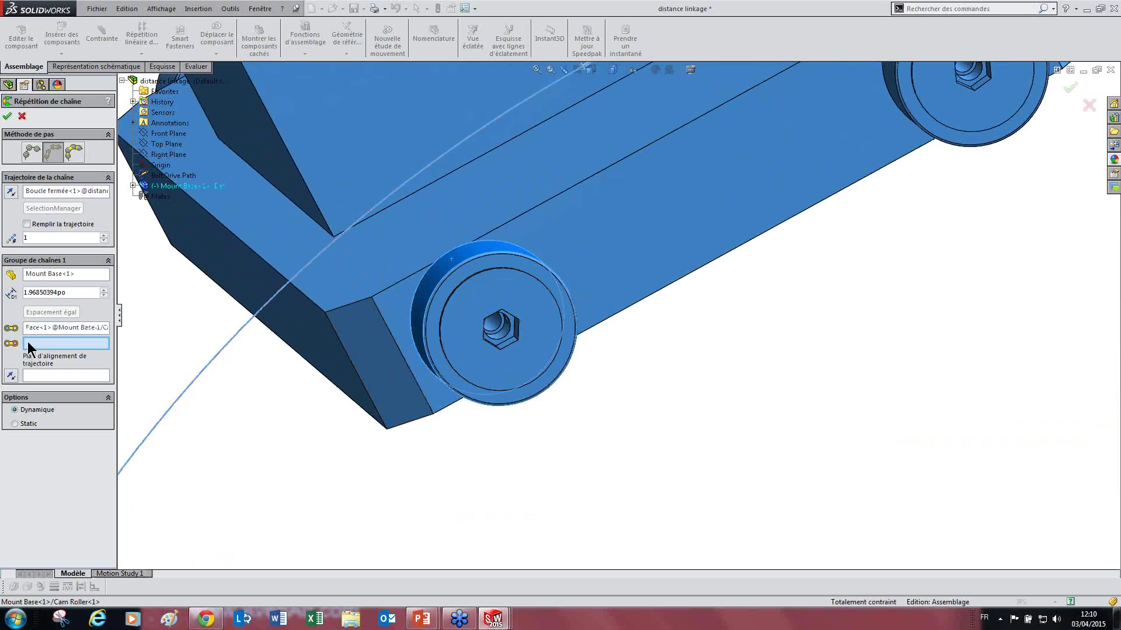
# Pick the cylindrical face of the other cam roller on the same side as the second path link
pyautogui.scroll(3, 642, 222)
pyautogui.scroll(-3, 782, 158)
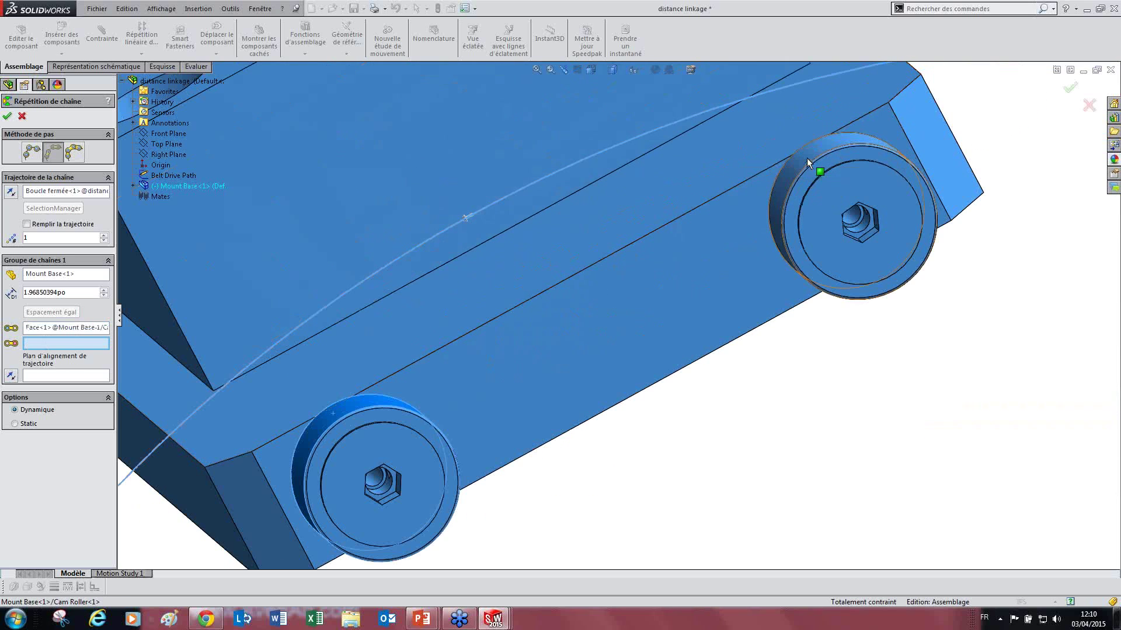
pyautogui.click(807, 152)
pyautogui.scroll(5, 740, 202)
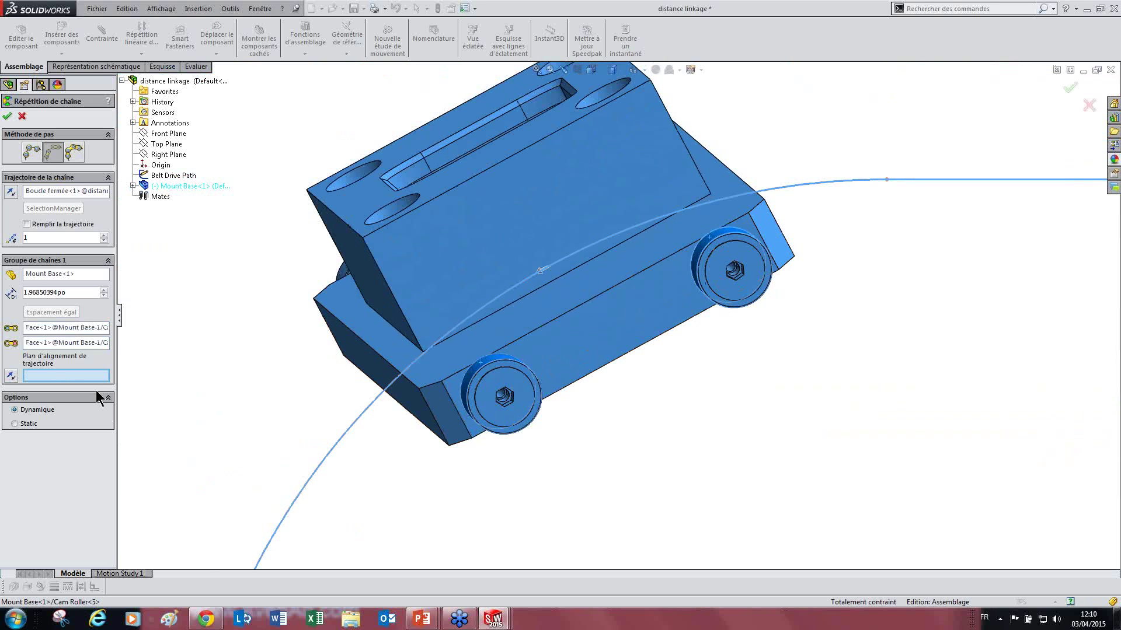
# Use the Right Plane of the Mount Base subassembly as the path alignment plane
pyautogui.scroll(1, 499, 479)
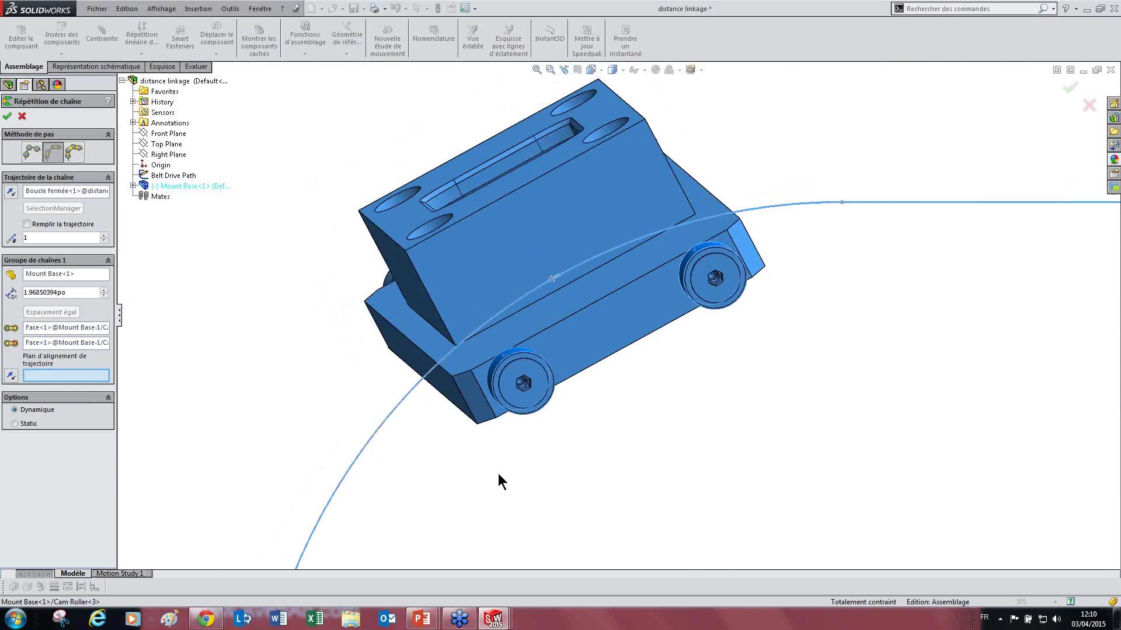
pyautogui.scroll(2, 499, 474)
pyautogui.moveTo(545, 353); pyautogui.dragTo(643, 400, button='middle')
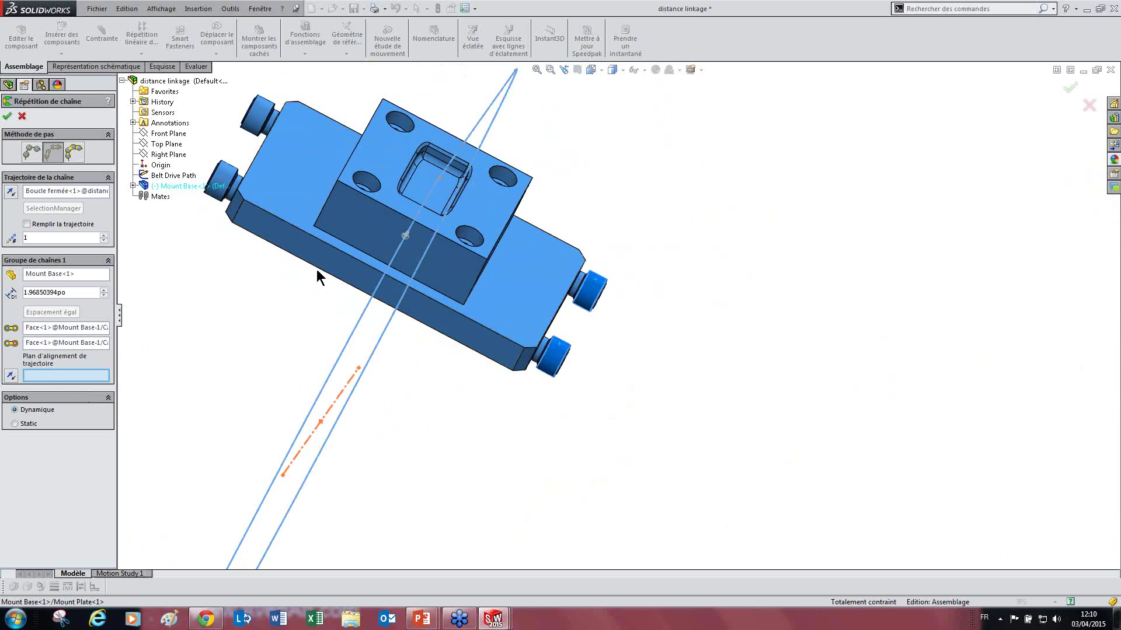
pyautogui.scroll(2, 483, 367)
pyautogui.moveTo(482, 368); pyautogui.dragTo(545, 290, button='middle')
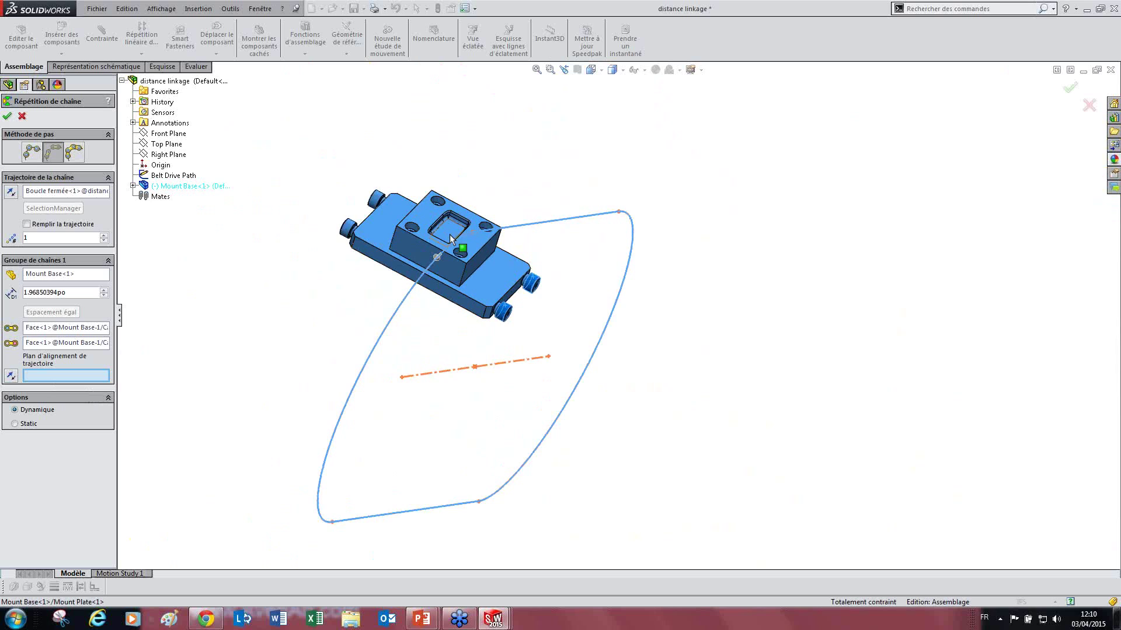
pyautogui.click(133, 186)
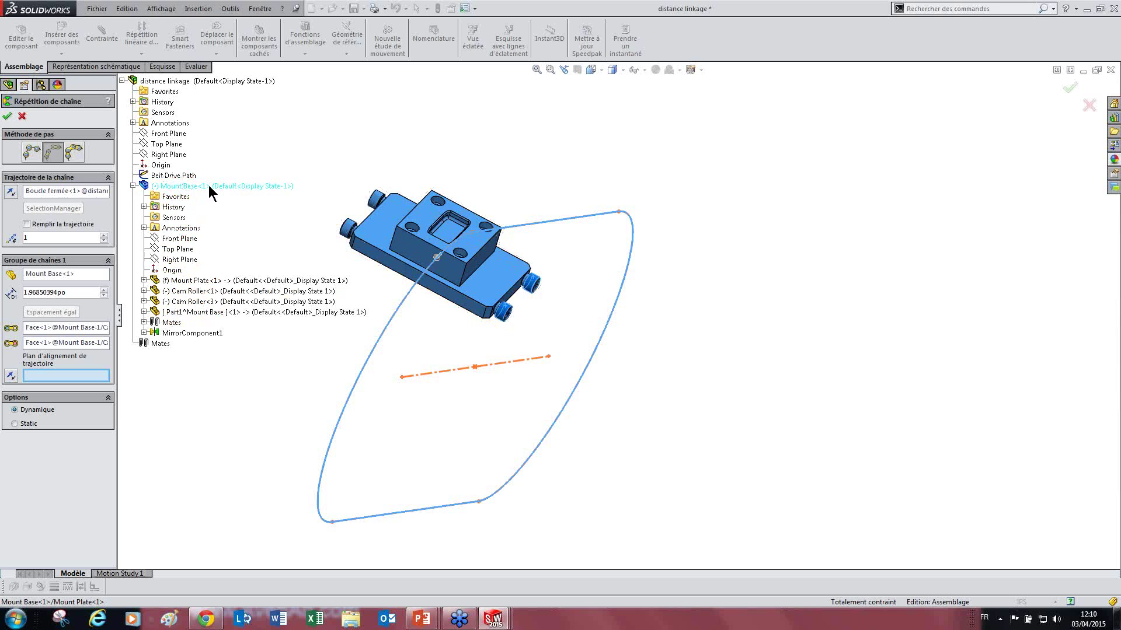
pyautogui.click(184, 261)
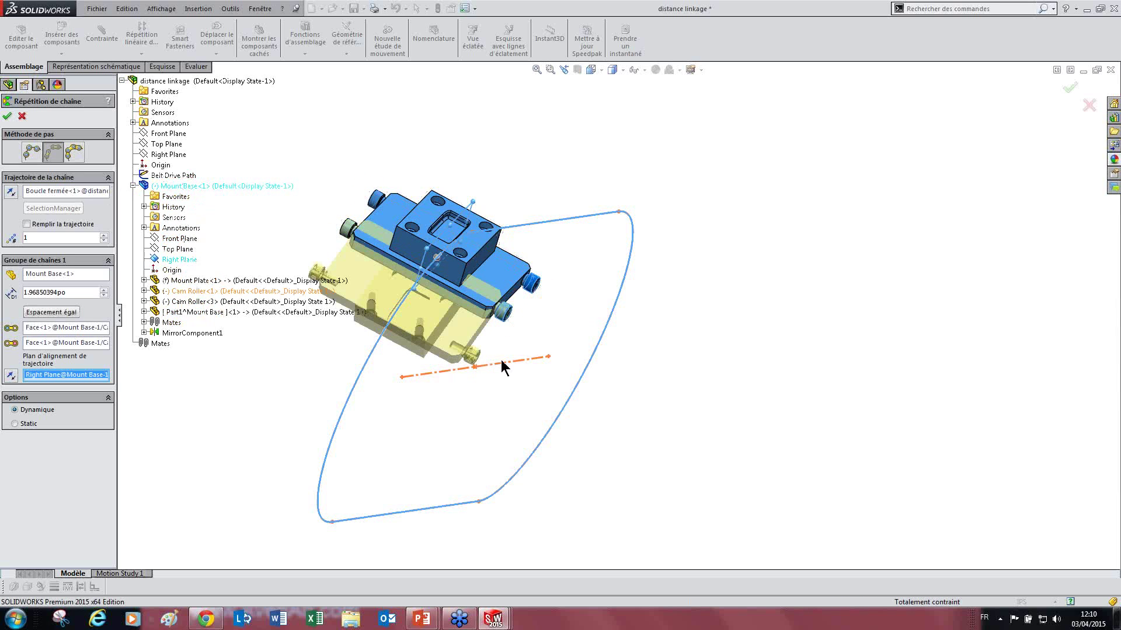
pyautogui.click(133, 185)
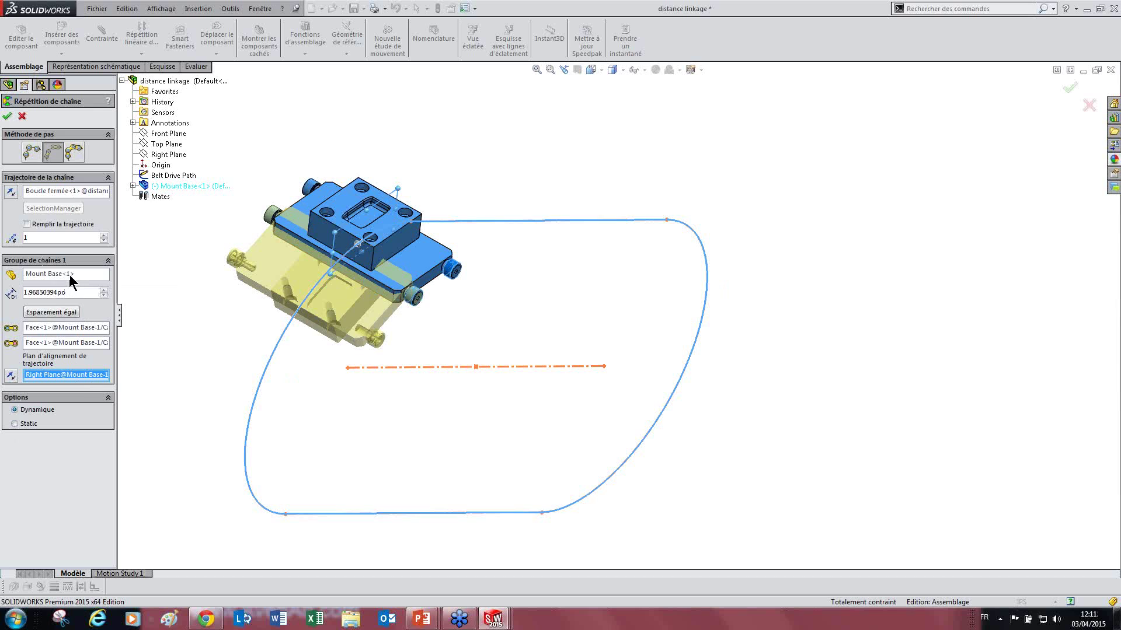
# Set the chain pattern to 4 instances with a spacing of 5 po
pyautogui.click(104, 235)
pyautogui.click(103, 236)
pyautogui.click(104, 236)
pyautogui.moveTo(71, 294); pyautogui.dragTo(3, 290)
pyautogui.write('5')
pyautogui.press('Return')
pyautogui.moveTo(543, 383); pyautogui.dragTo(523, 350, button='middle')
pyautogui.moveTo(545, 280); pyautogui.dragTo(541, 263, button='middle')
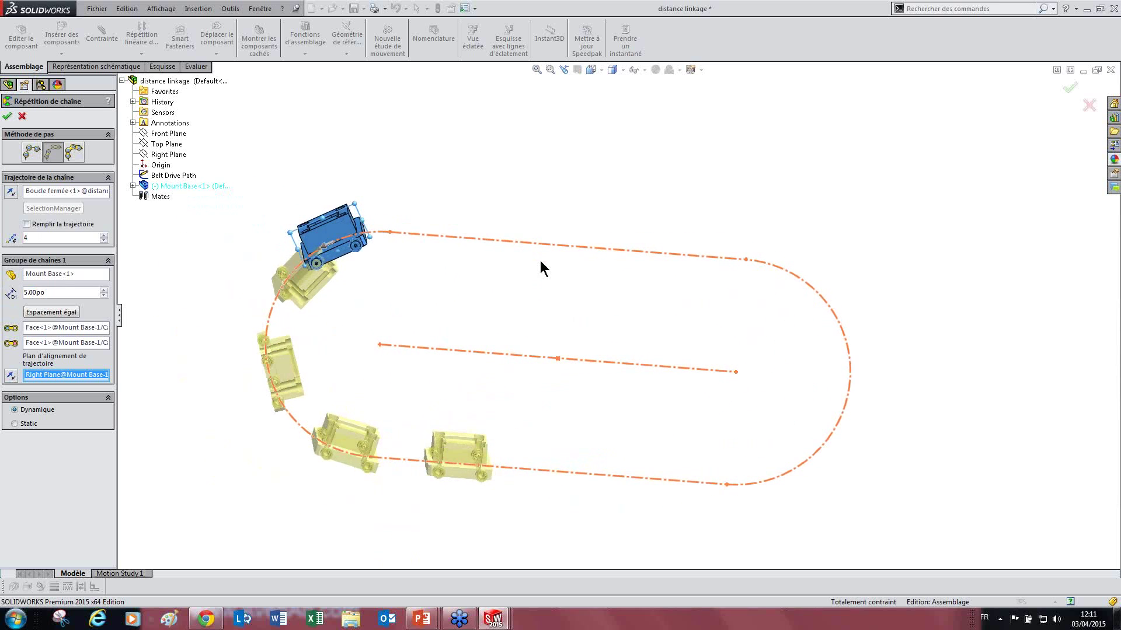
# Space the carriages equally around the belt path and flip the direction of the path alignment plane
pyautogui.click(47, 314)
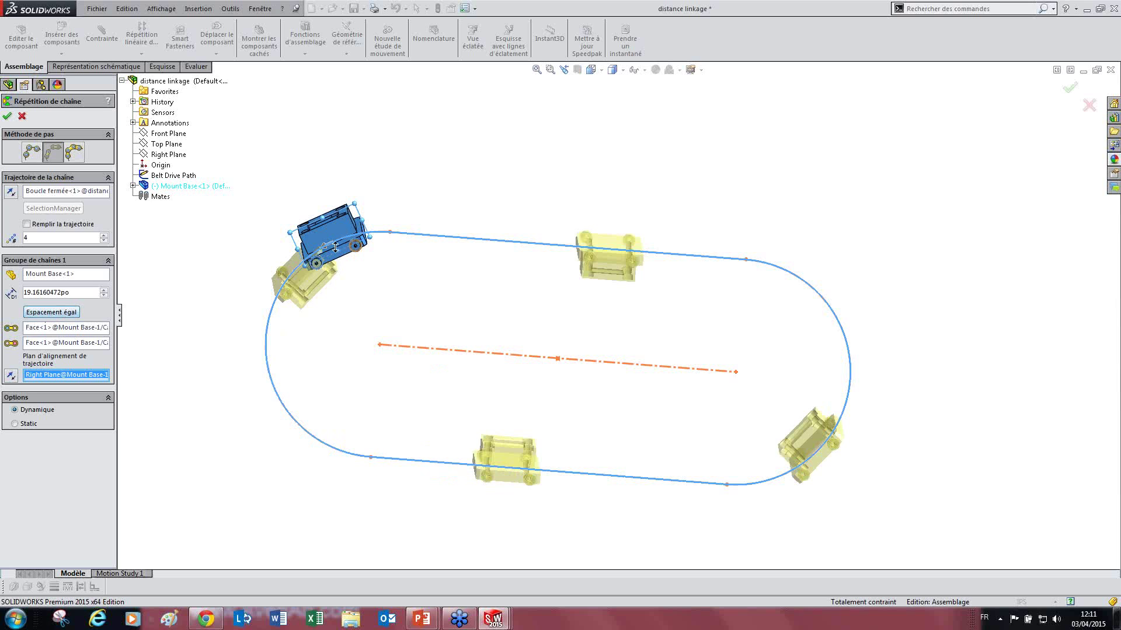
pyautogui.moveTo(474, 242); pyautogui.dragTo(350, 350, button='middle')
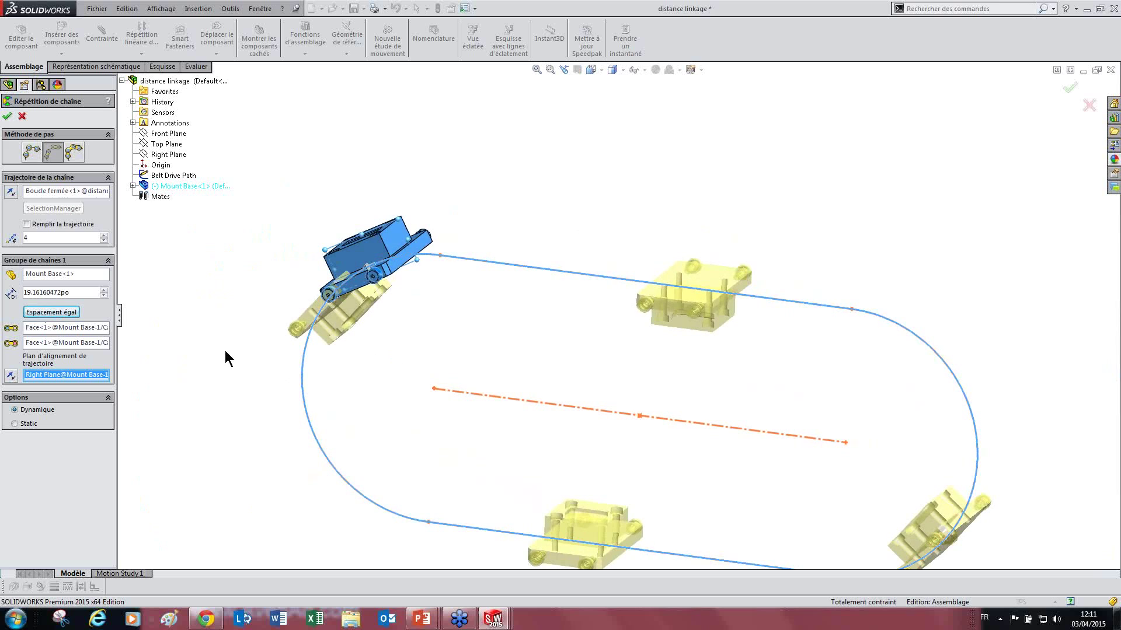
pyautogui.click(11, 375)
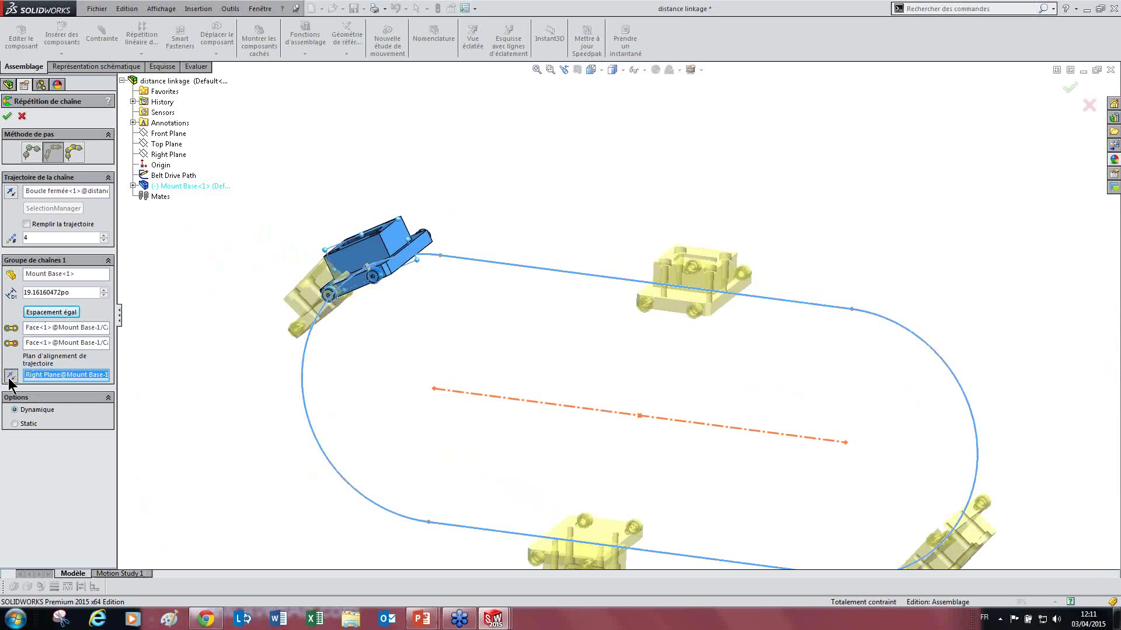
pyautogui.moveTo(565, 382); pyautogui.dragTo(600, 358, button='middle')
pyautogui.scroll(3, 789, 382)
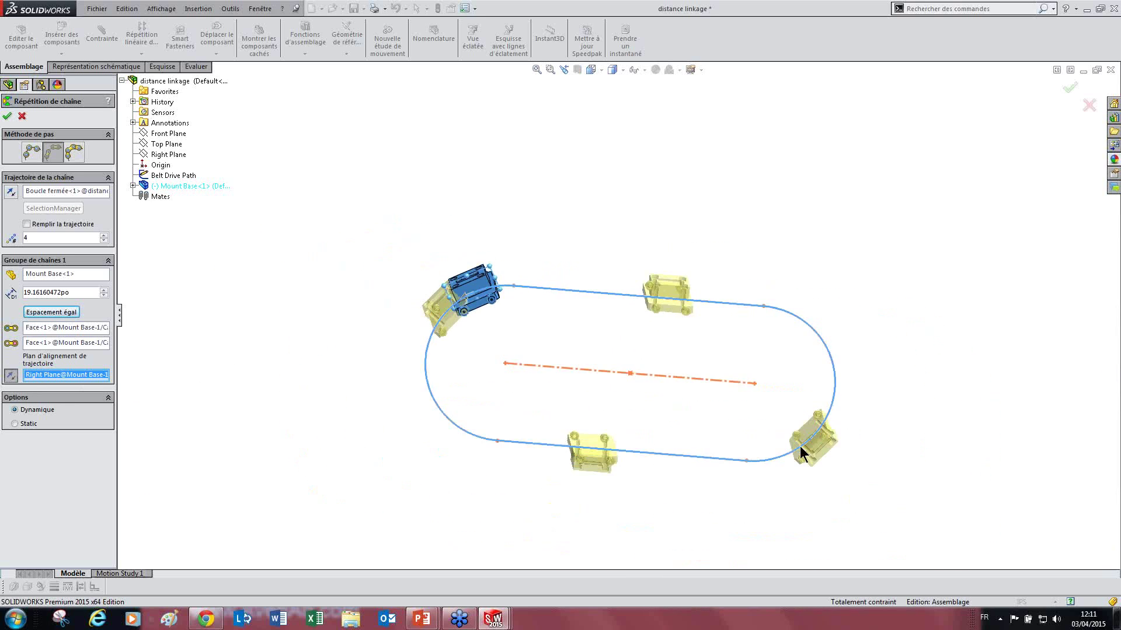
pyautogui.scroll(-2, 776, 362)
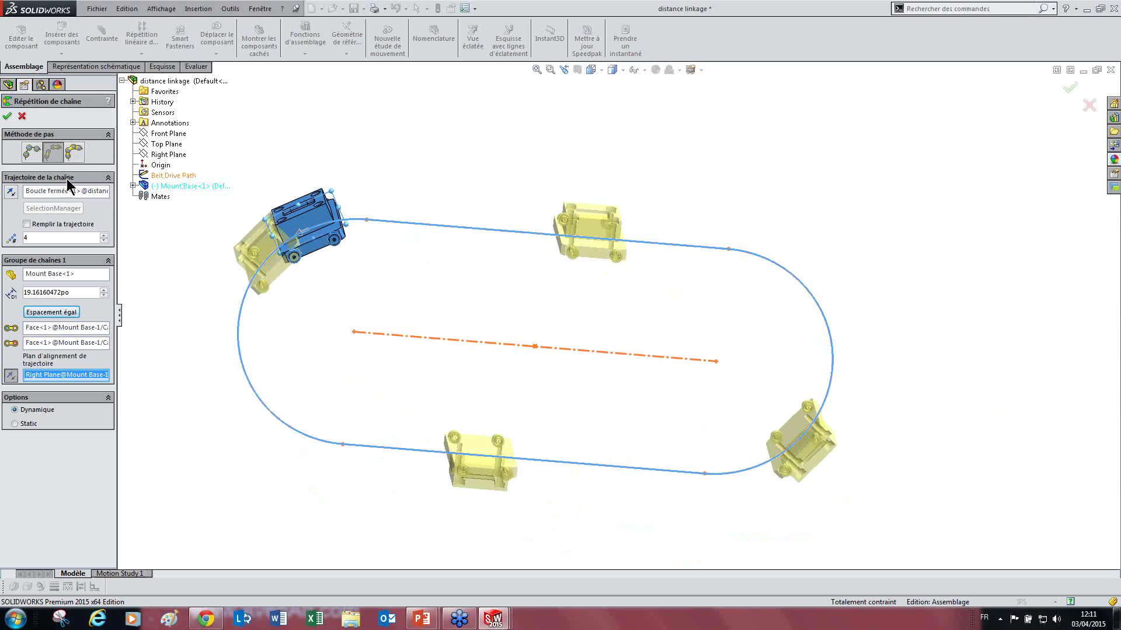
# Try the fill path option, turn it off again, and set the number of instances to 5
pyautogui.click(40, 223)
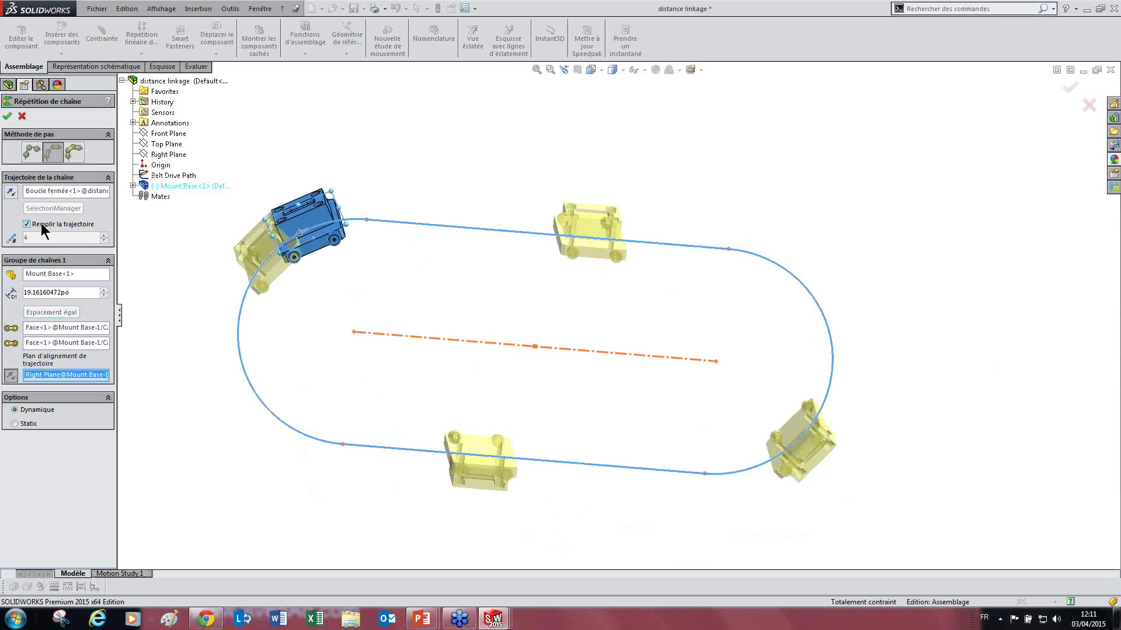
pyautogui.click(42, 224)
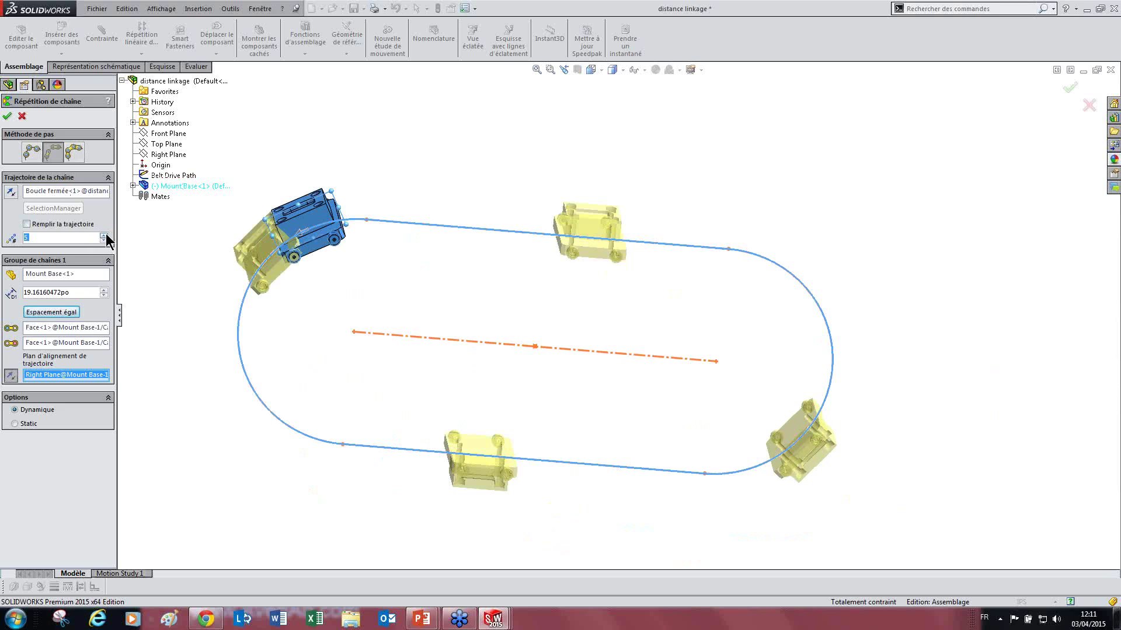
pyautogui.click(104, 240)
pyautogui.click(104, 240)
pyautogui.click(103, 240)
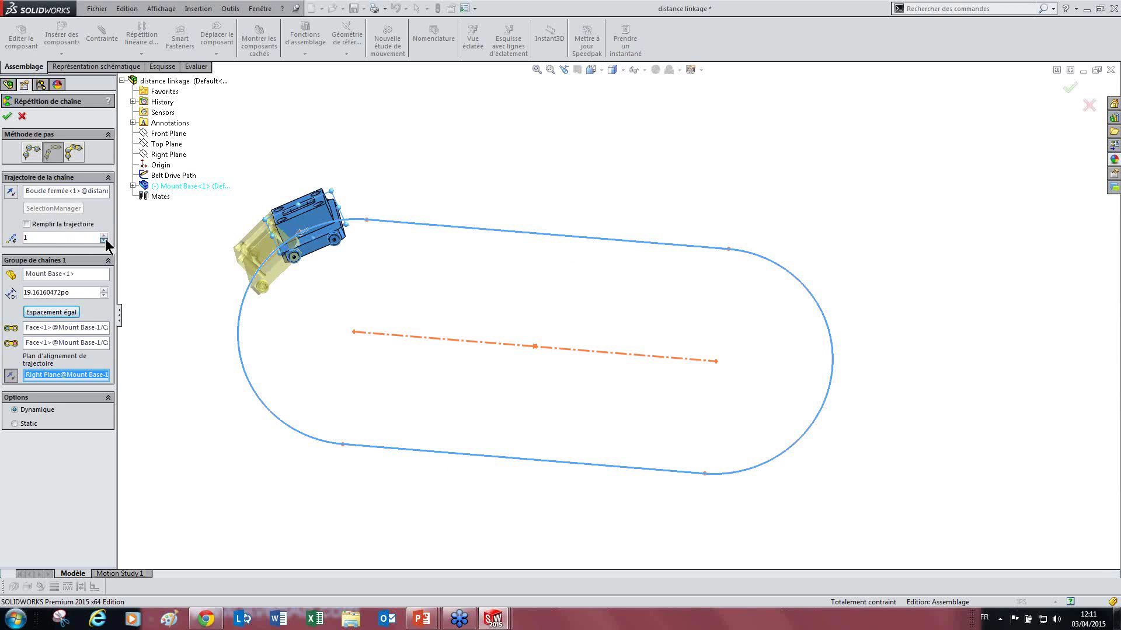
pyautogui.write('5')
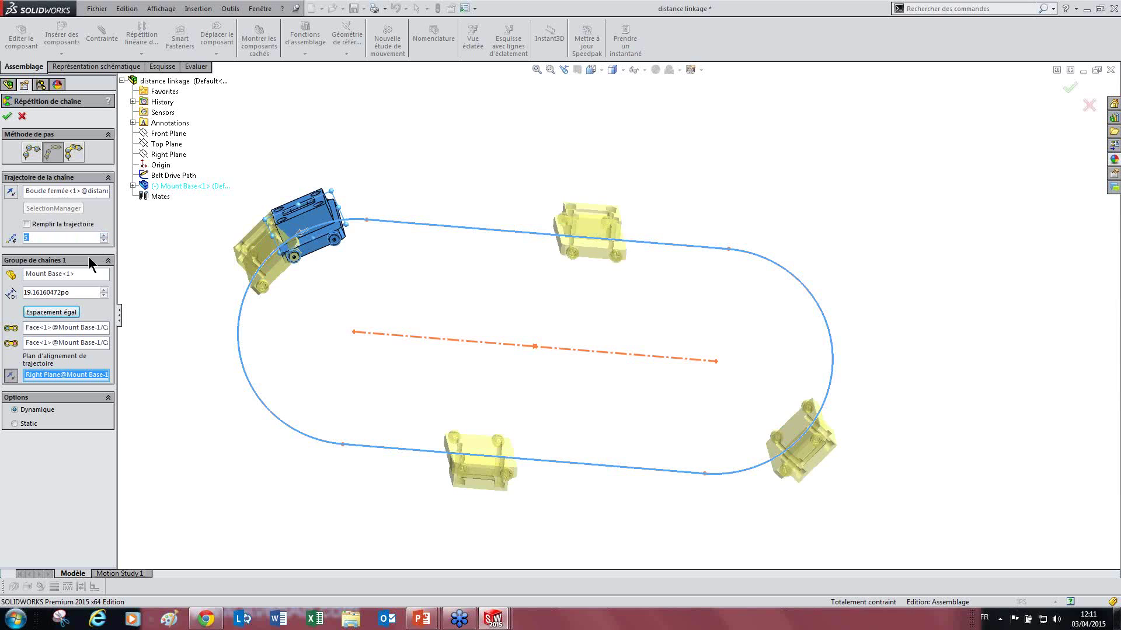
# Examine the two path link roller faces and the carriage preview with the chain direction reversed
pyautogui.click(65, 329)
pyautogui.click(66, 343)
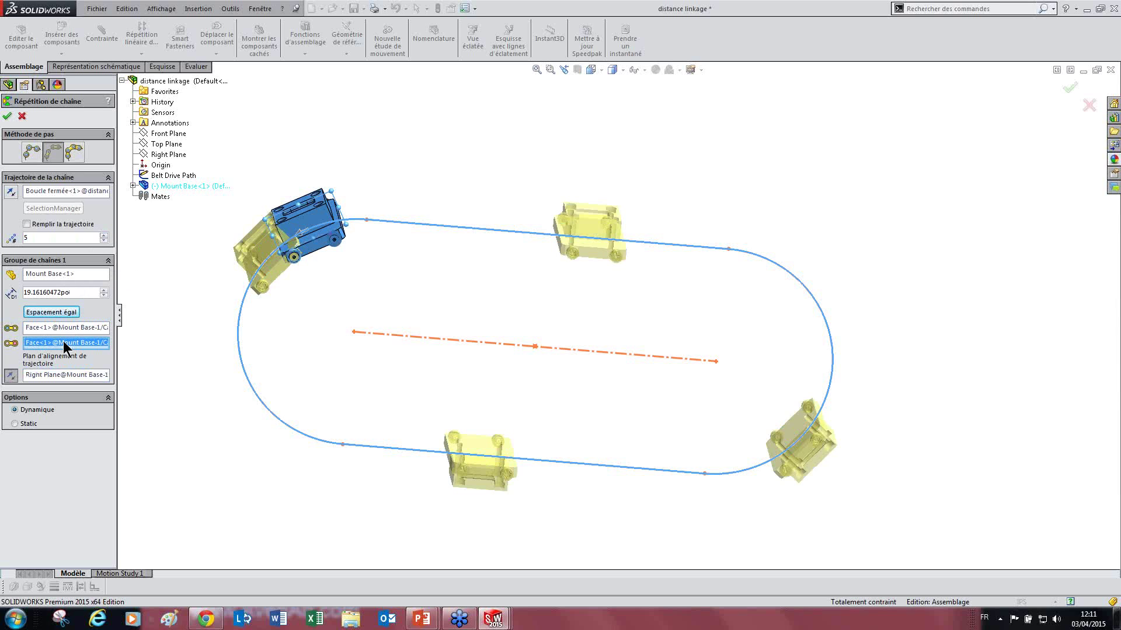
pyautogui.scroll(-8, 297, 243)
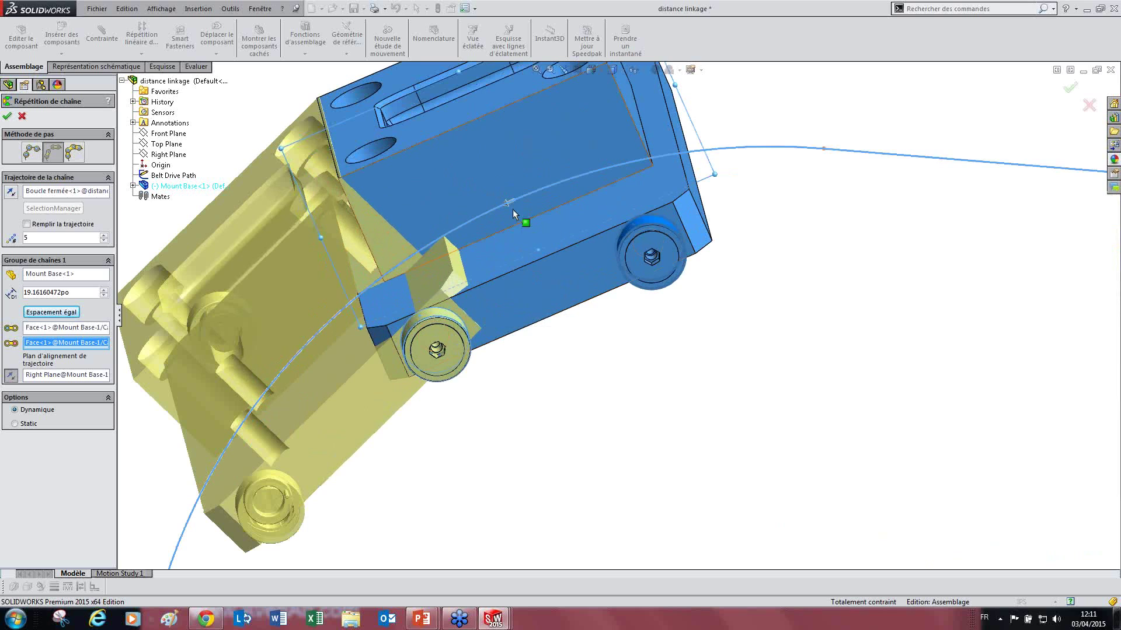
pyautogui.scroll(5, 510, 210)
pyautogui.scroll(2, 642, 268)
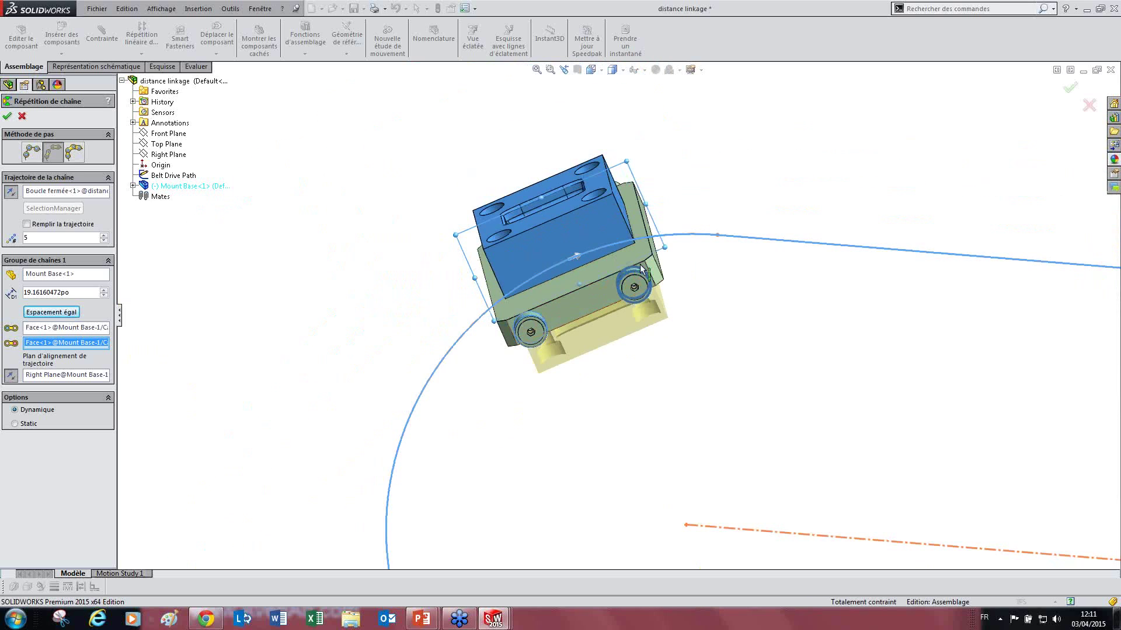
pyautogui.scroll(5, 713, 345)
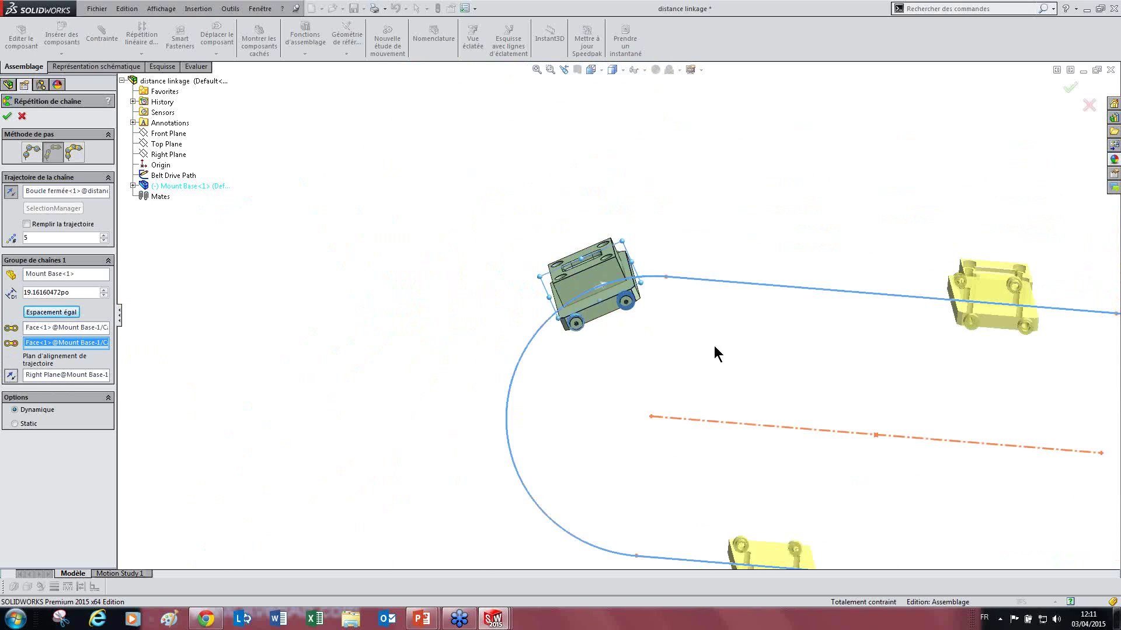
pyautogui.scroll(-6, 642, 344)
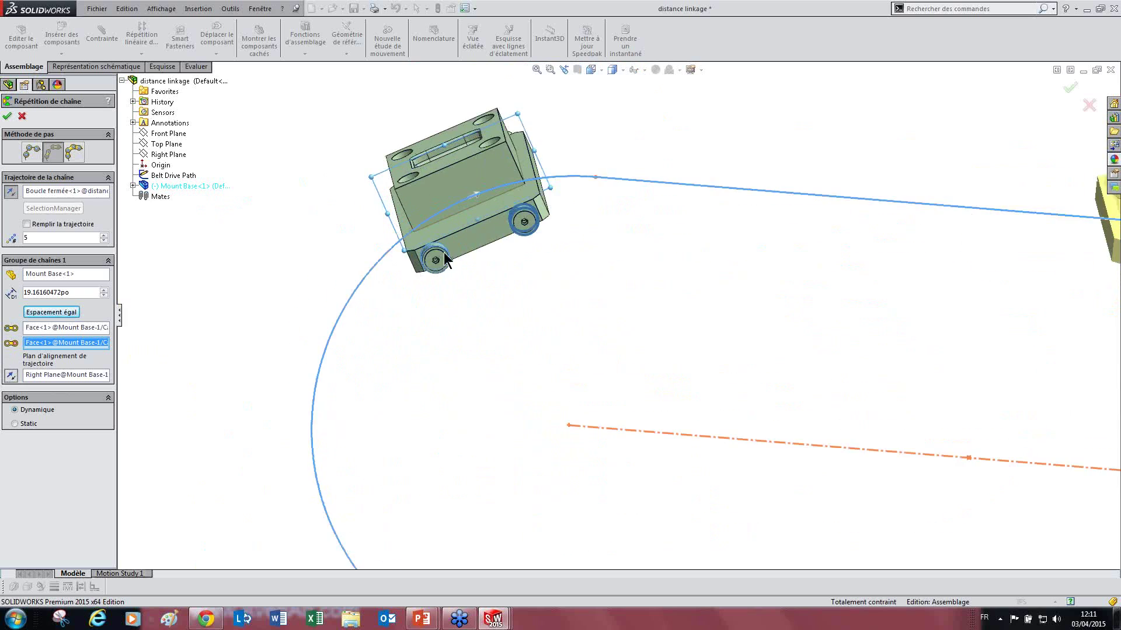
# Clear both path link selections and pick the upper cam roller's cylindrical face again as the second path link
pyautogui.click(56, 328)
pyautogui.rightClick(56, 329)
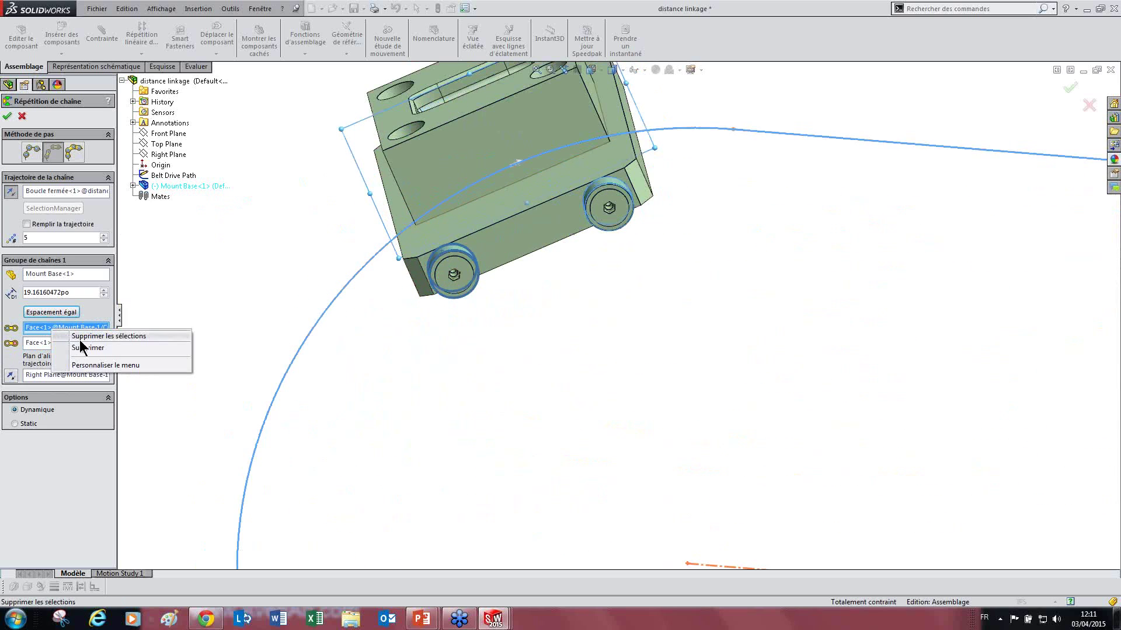
pyautogui.click(81, 348)
pyautogui.click(79, 344)
pyautogui.rightClick(78, 344)
pyautogui.click(102, 364)
pyautogui.scroll(-3, 587, 223)
pyautogui.click(597, 201)
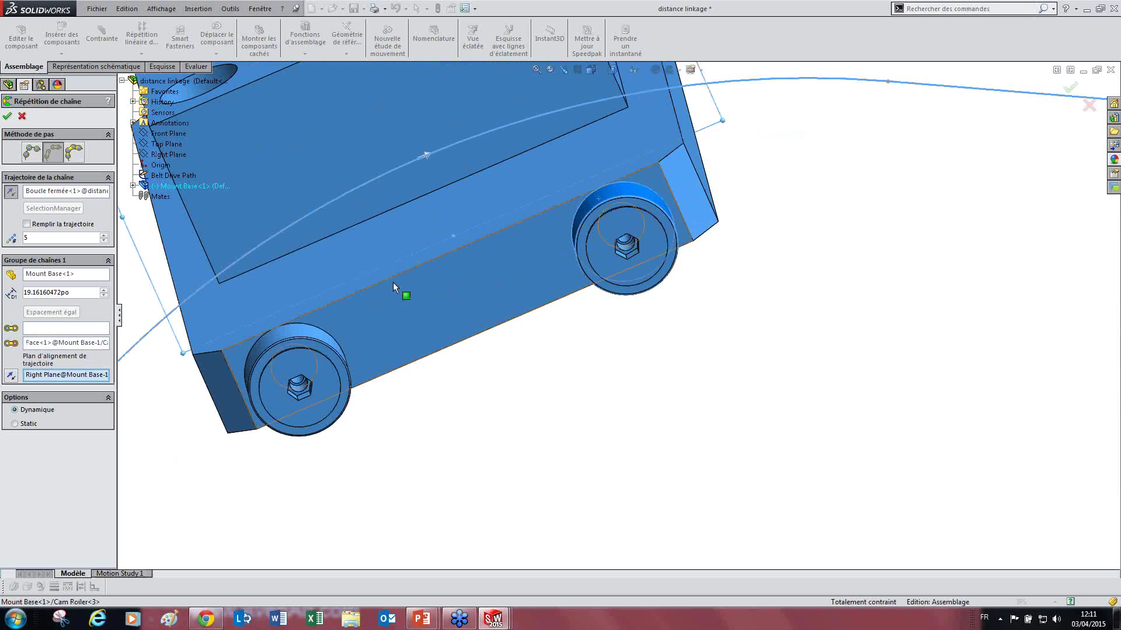
# Pick the lower cam roller's cylindrical face as the first path link and check the carriage preview around the whole path
pyautogui.click(66, 328)
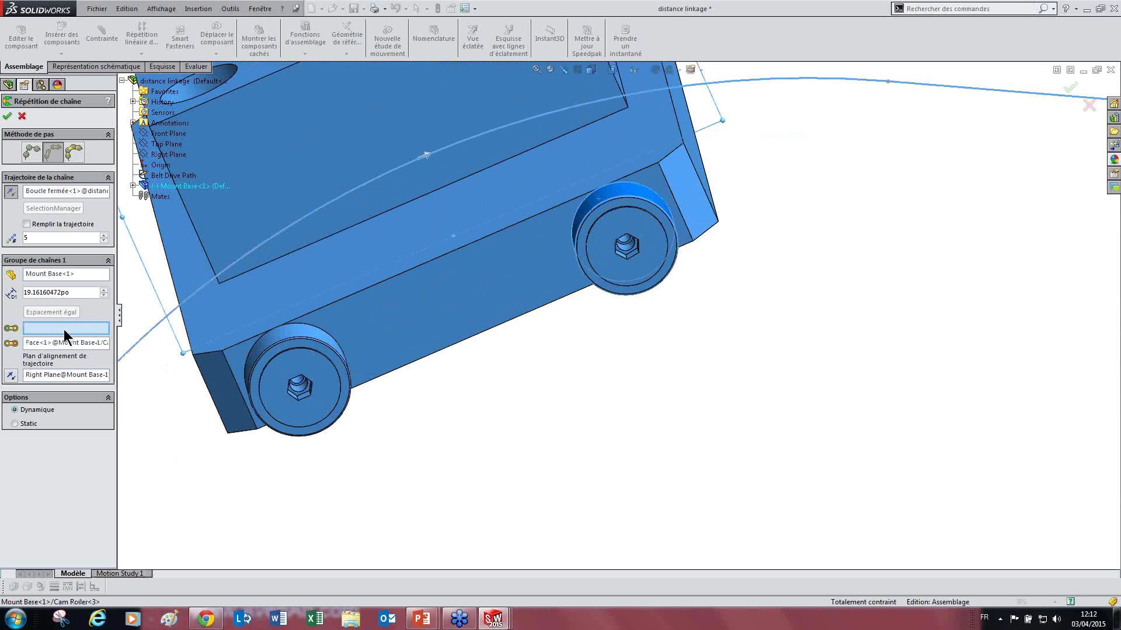
pyautogui.click(271, 349)
pyautogui.scroll(5, 522, 330)
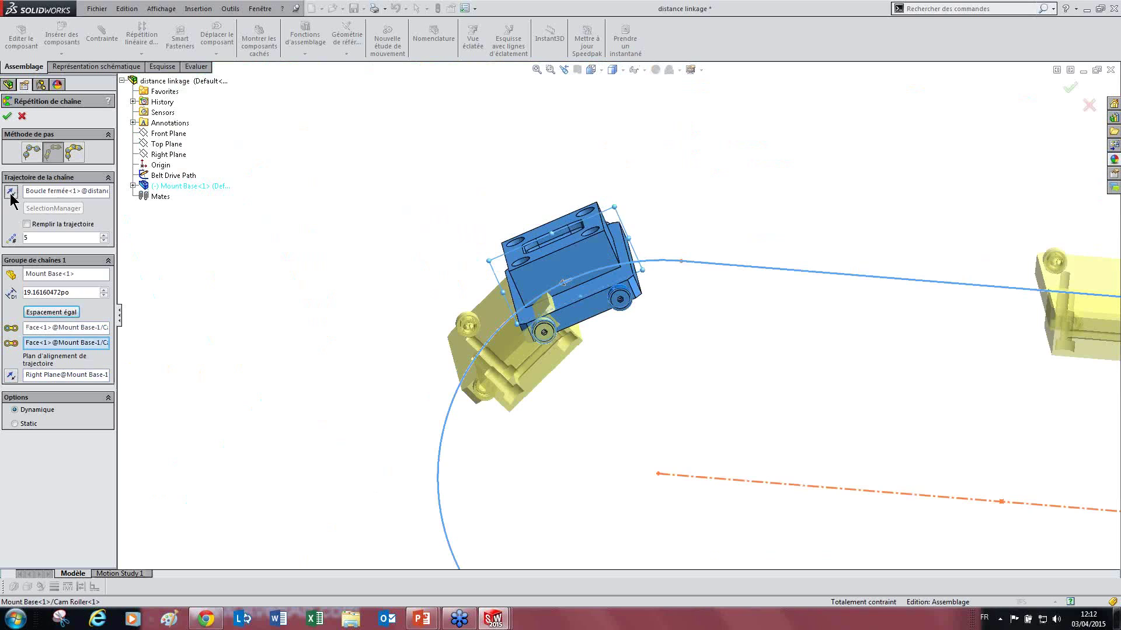
pyautogui.scroll(5, 757, 359)
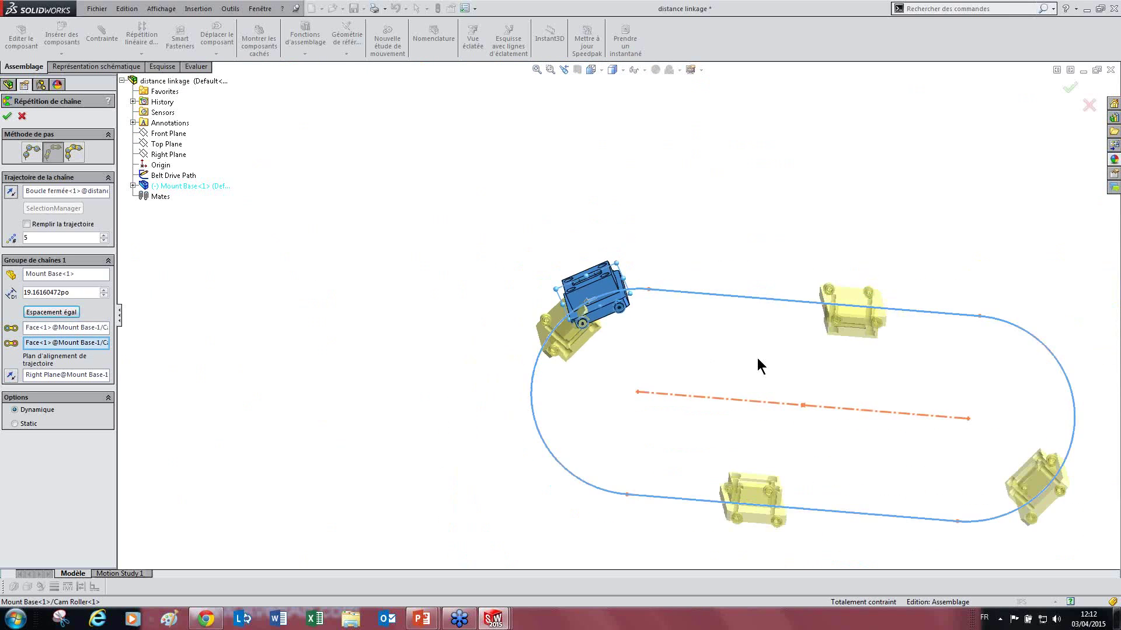
pyautogui.moveTo(871, 395); pyautogui.dragTo(630, 270, button='middle')
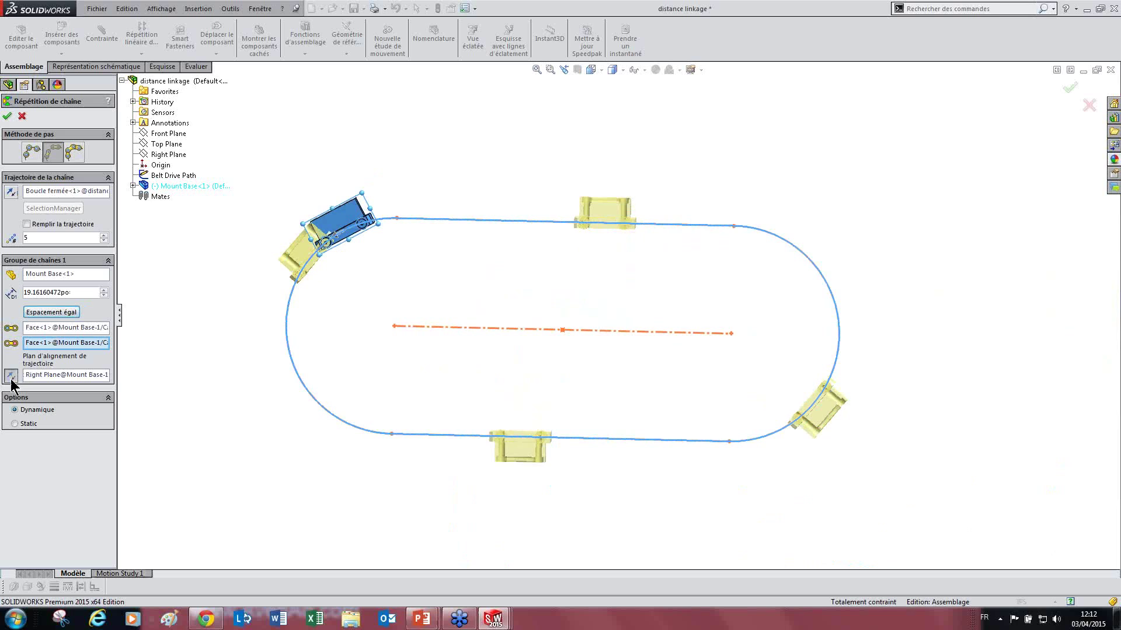
# Turn on the fill path option for the chain pattern and set the spacing to 5 in
pyautogui.click(43, 229)
pyautogui.click(47, 228)
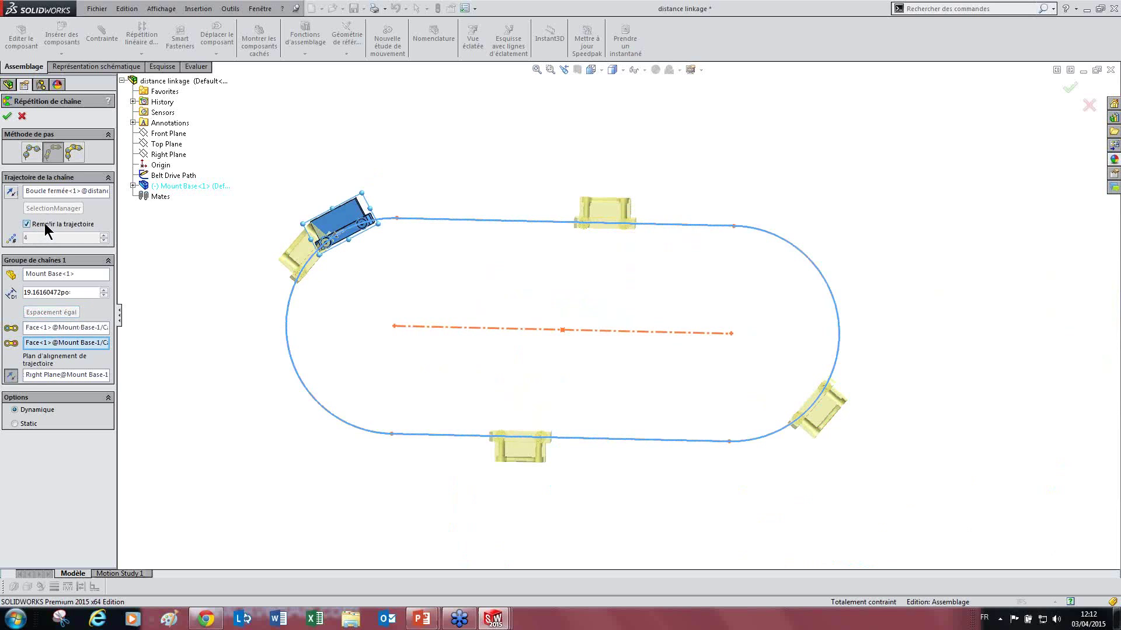
pyautogui.doubleClick(50, 293)
pyautogui.write('5')
pyautogui.press('Return')
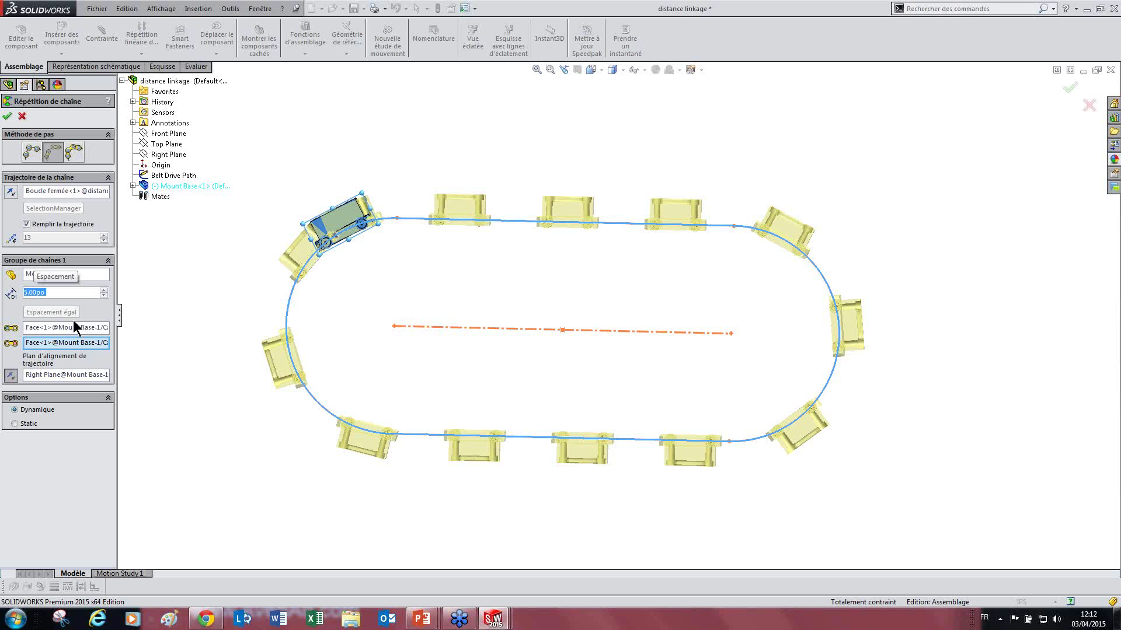
# Replace the closed-loop chain path with the Belt Drive Path sketch and accept the chain pattern
pyautogui.moveTo(362, 350); pyautogui.dragTo(368, 323, button='middle')
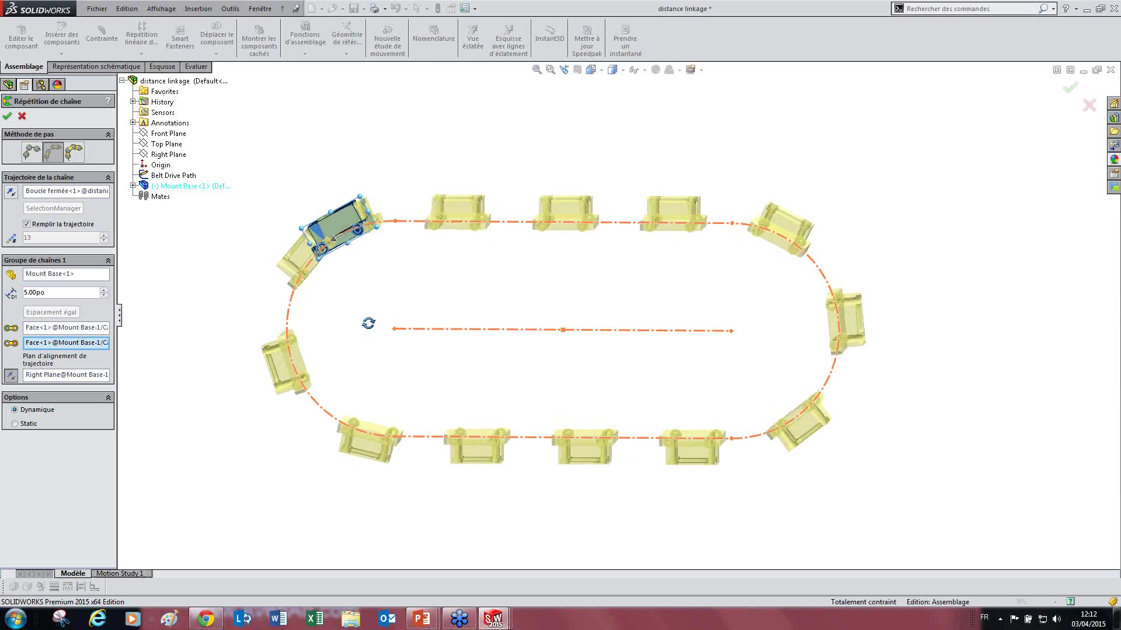
pyautogui.scroll(-5, 359, 257)
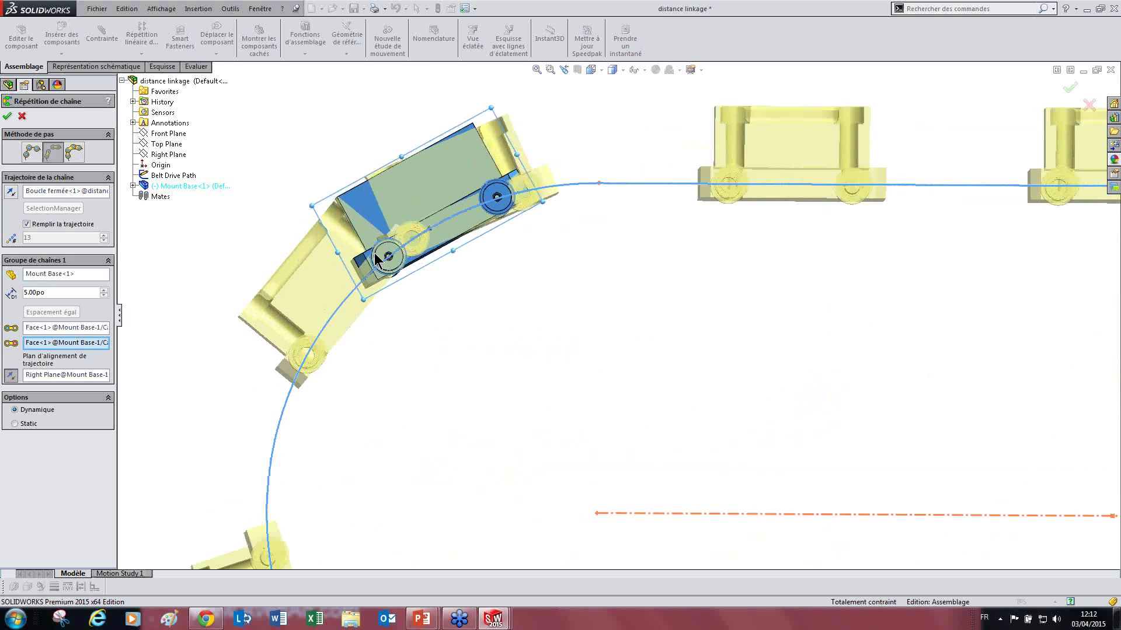
pyautogui.scroll(-4, 377, 260)
pyautogui.moveTo(424, 264); pyautogui.dragTo(429, 264)
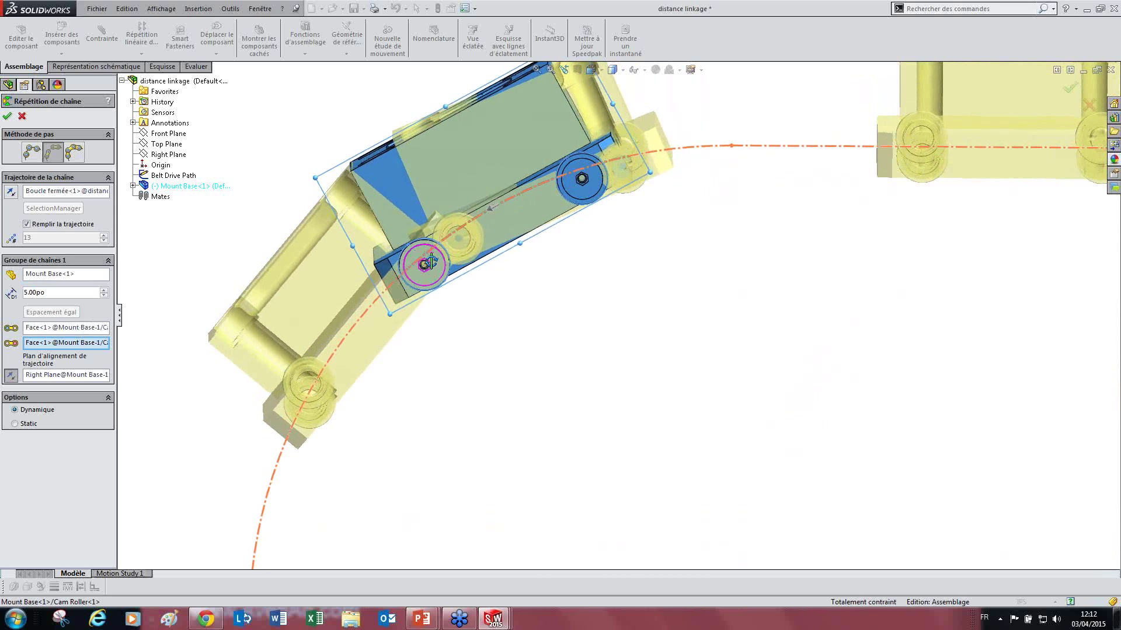
pyautogui.scroll(6, 615, 320)
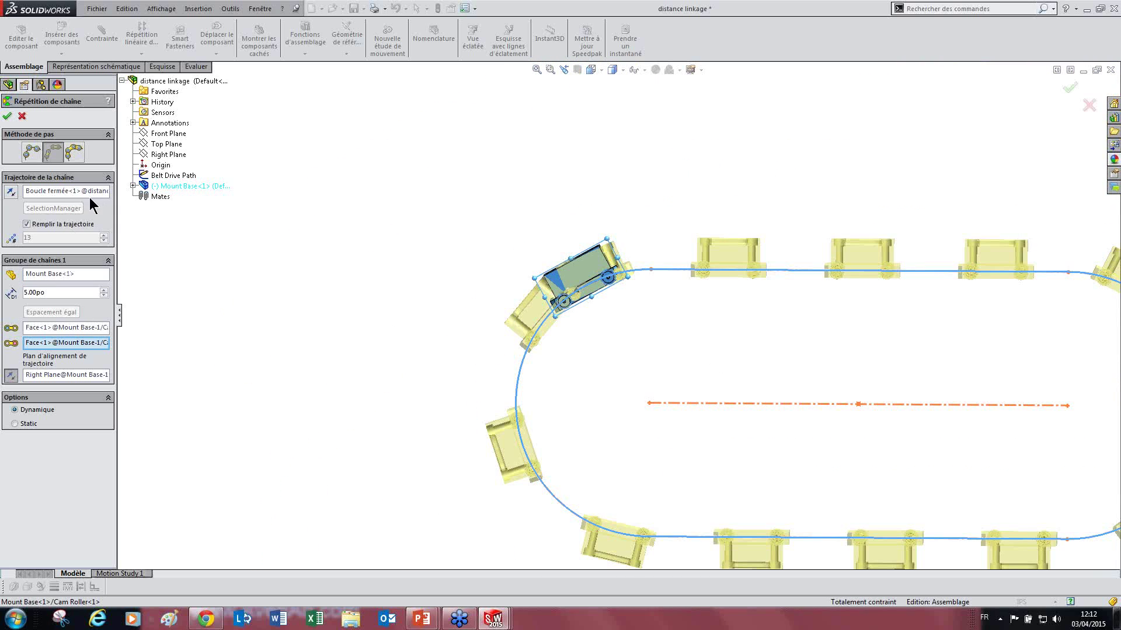
pyautogui.rightClick(54, 193)
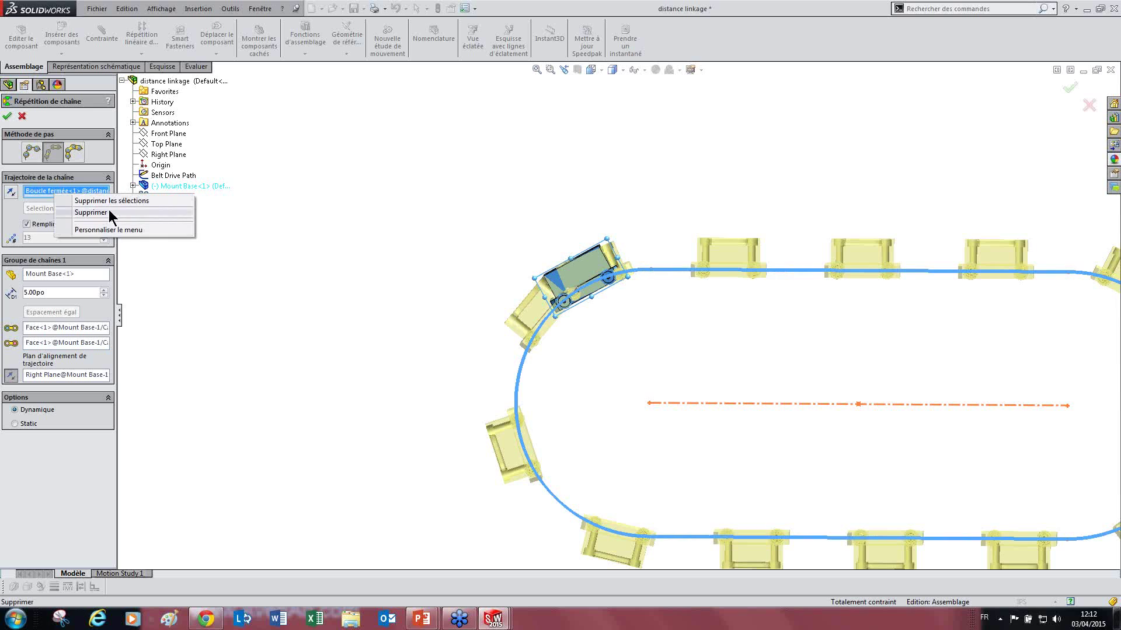
pyautogui.click(91, 214)
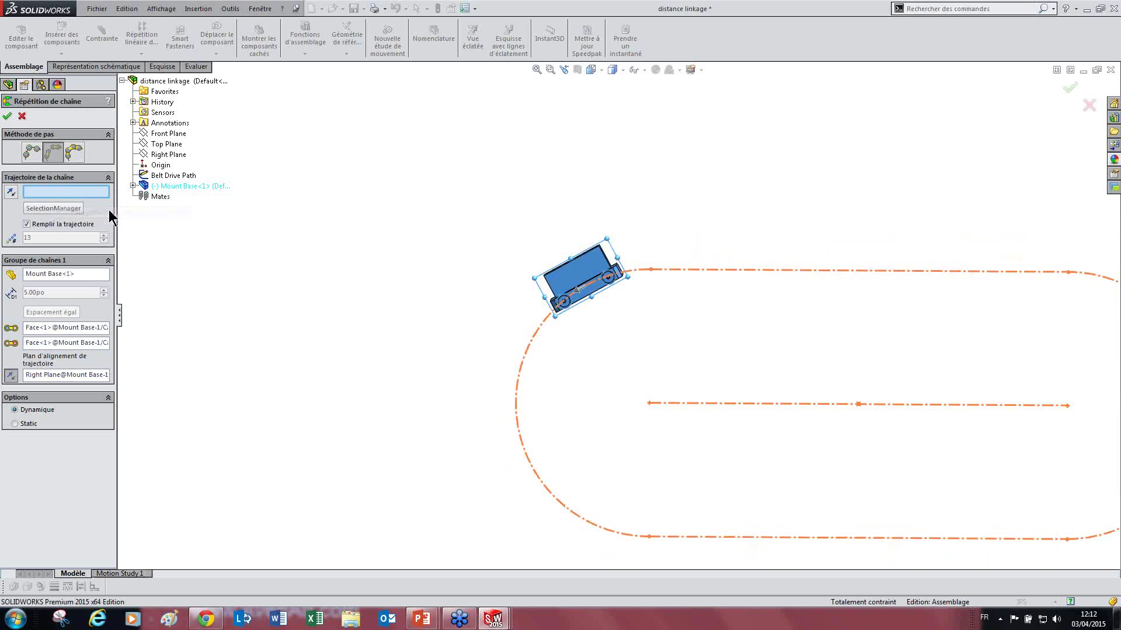
pyautogui.click(158, 176)
pyautogui.press('f')
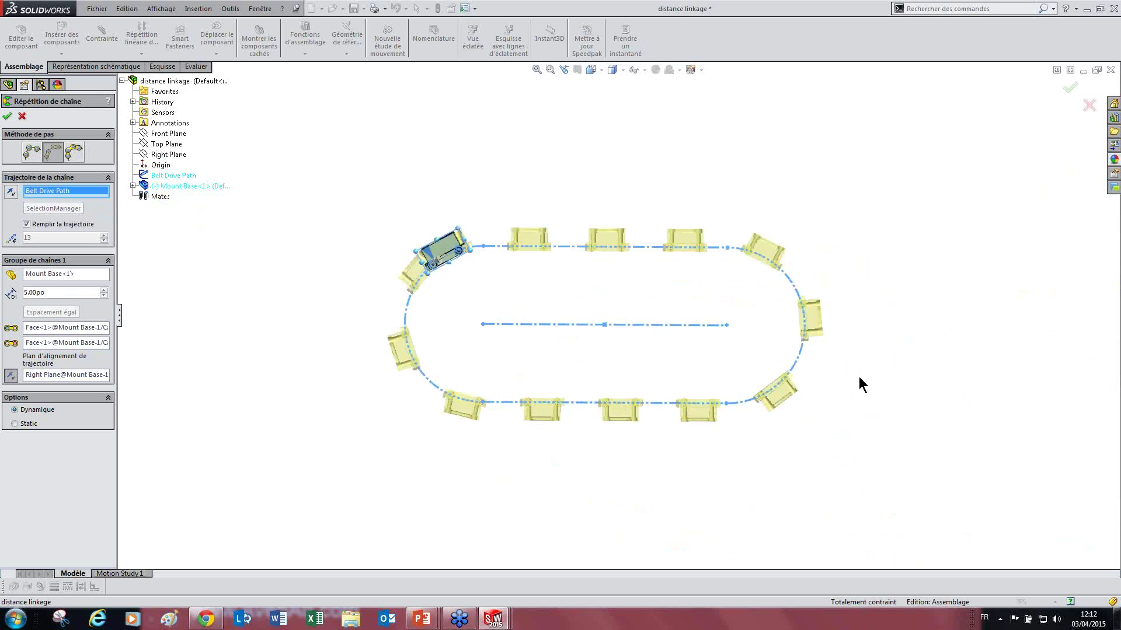
pyautogui.moveTo(605, 316); pyautogui.dragTo(614, 343, button='middle')
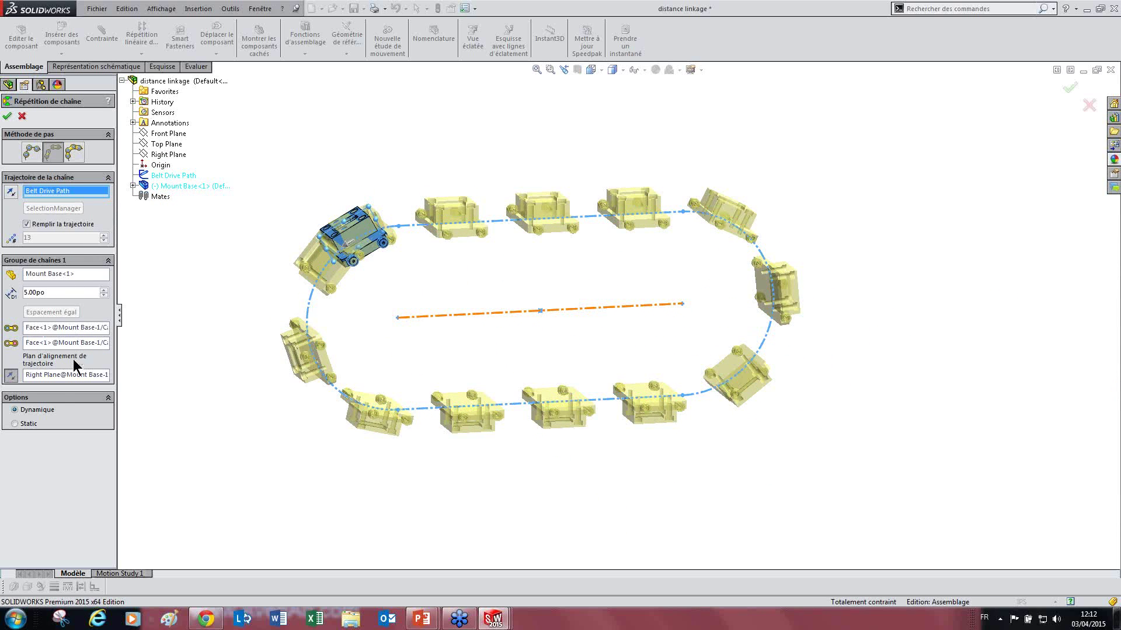
pyautogui.click(7, 116)
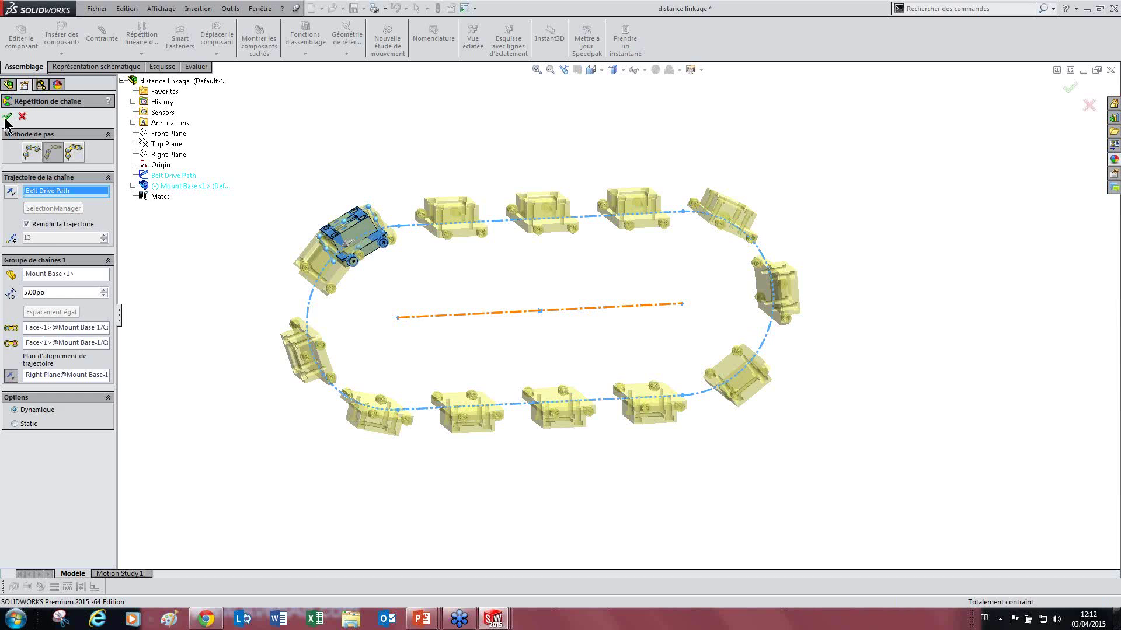
# Inspect the patterned carriages and move one along the belt path to check the chain's motion
pyautogui.scroll(-3, 397, 275)
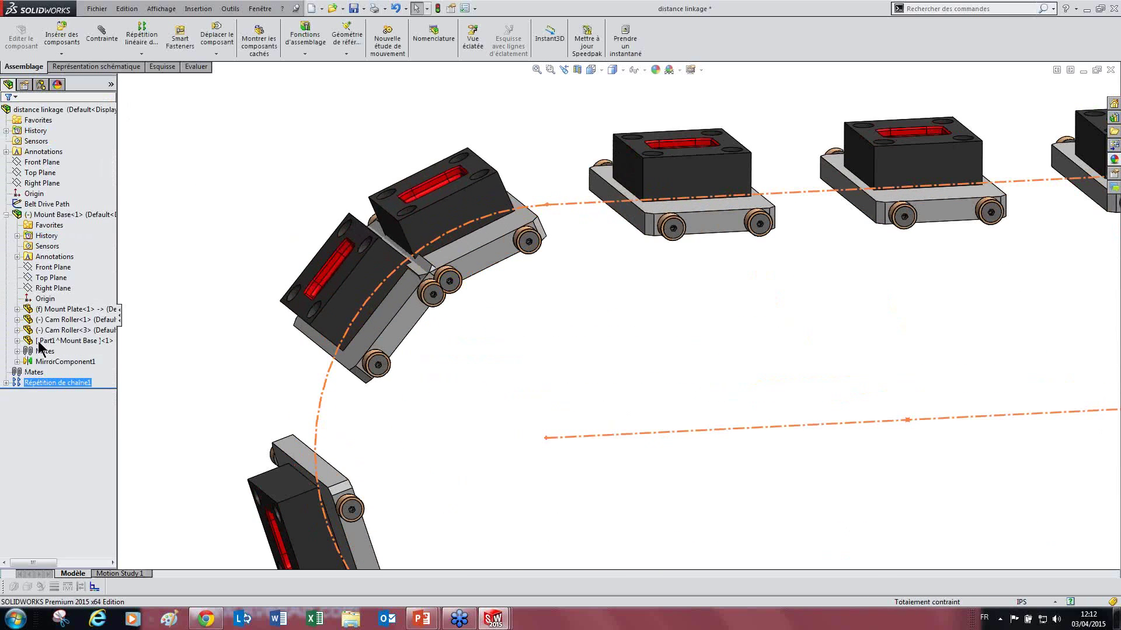
pyautogui.scroll(5, 656, 253)
pyautogui.moveTo(656, 253); pyautogui.dragTo(607, 295, button='middle')
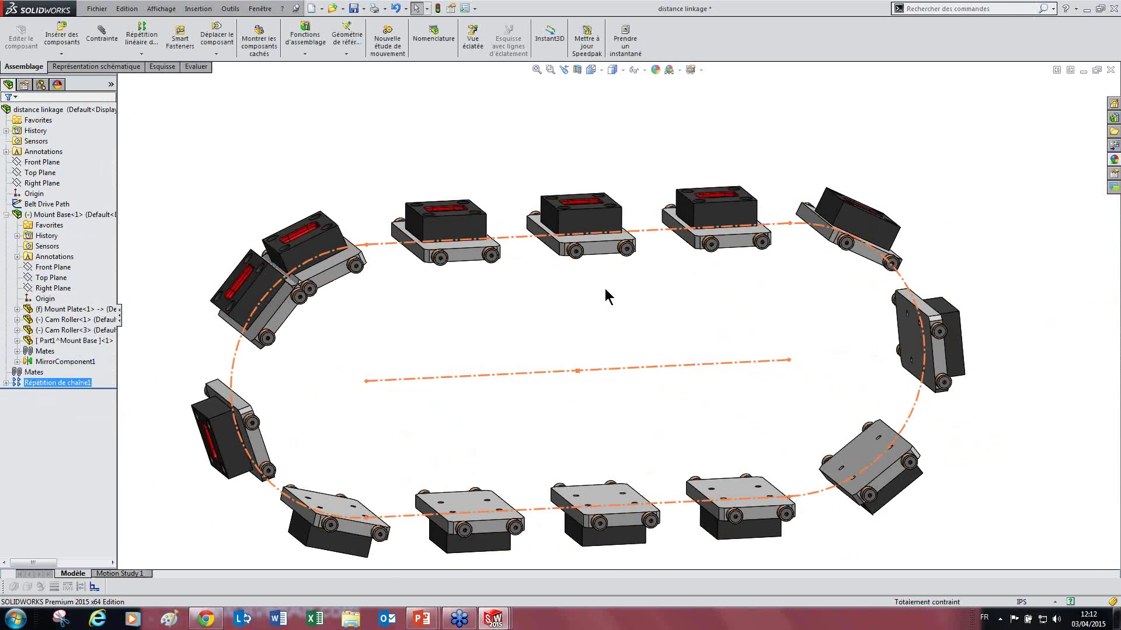
pyautogui.moveTo(337, 262); pyautogui.dragTo(578, 265)
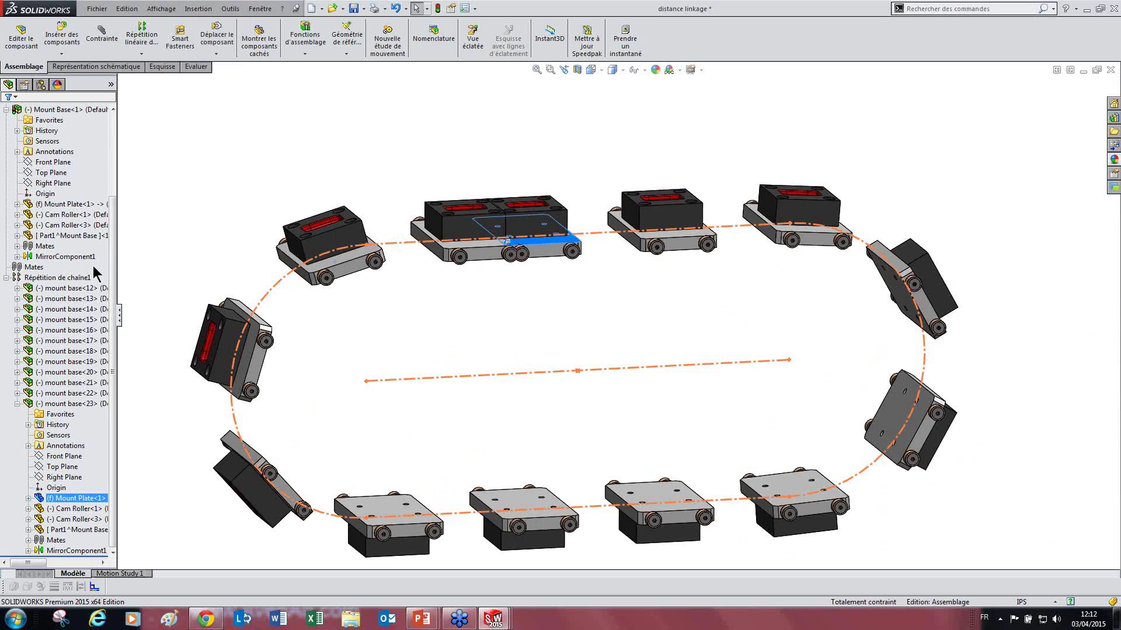
# Edit the chain pattern, turn off the fill path option and set the number of instances to 5
pyautogui.click(47, 383)
pyautogui.click(51, 349)
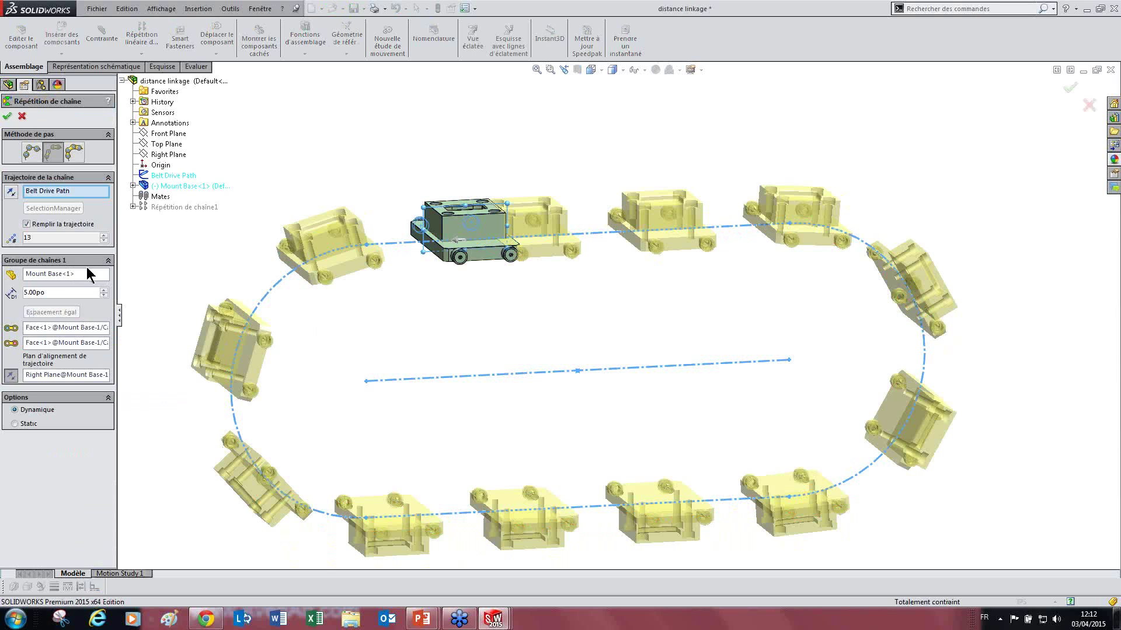
pyautogui.click(37, 225)
pyautogui.click(103, 241)
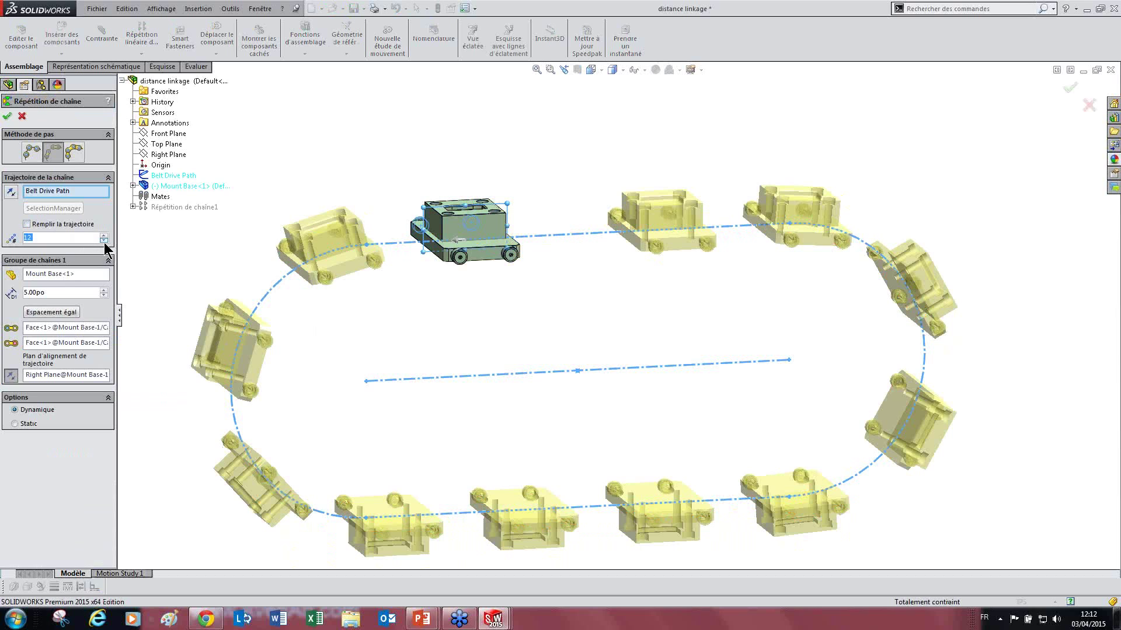
pyautogui.click(104, 241)
pyautogui.click(103, 241)
pyautogui.click(103, 241)
pyautogui.click(103, 241)
pyautogui.click(103, 241)
pyautogui.click(104, 241)
pyautogui.click(104, 241)
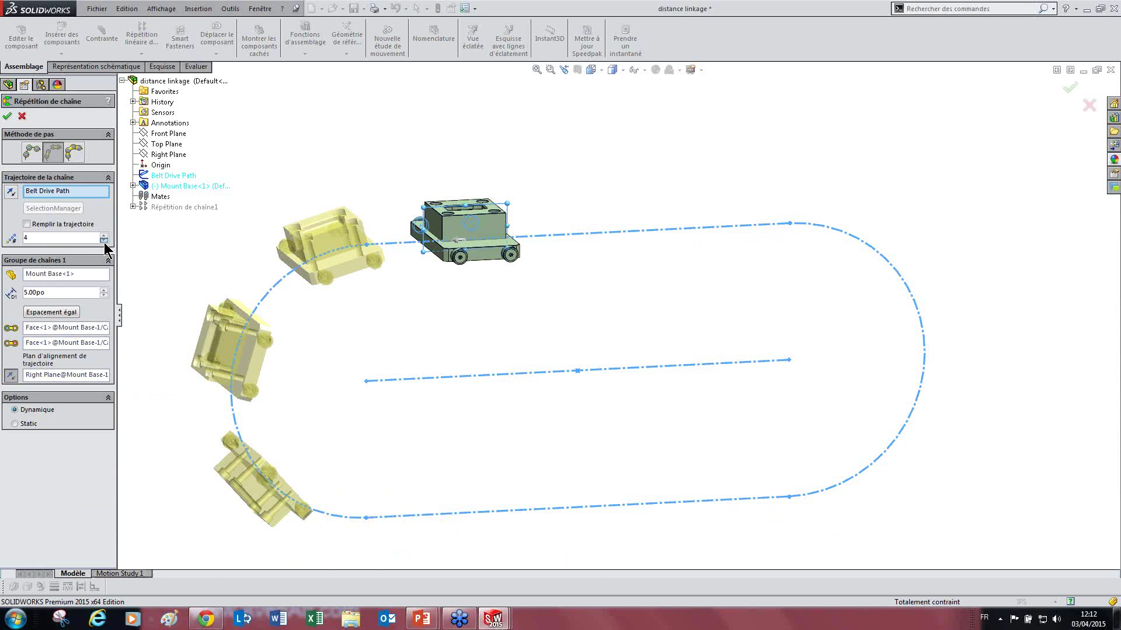
pyautogui.click(105, 241)
pyautogui.click(104, 241)
pyautogui.click(104, 241)
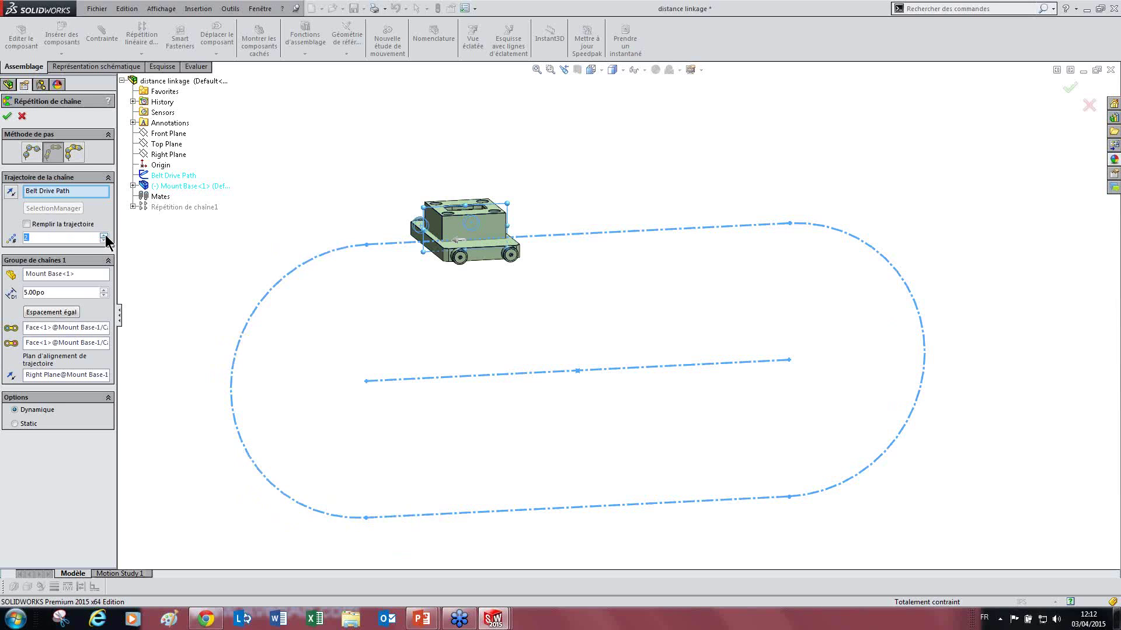
pyautogui.click(105, 235)
pyautogui.click(105, 236)
pyautogui.click(105, 235)
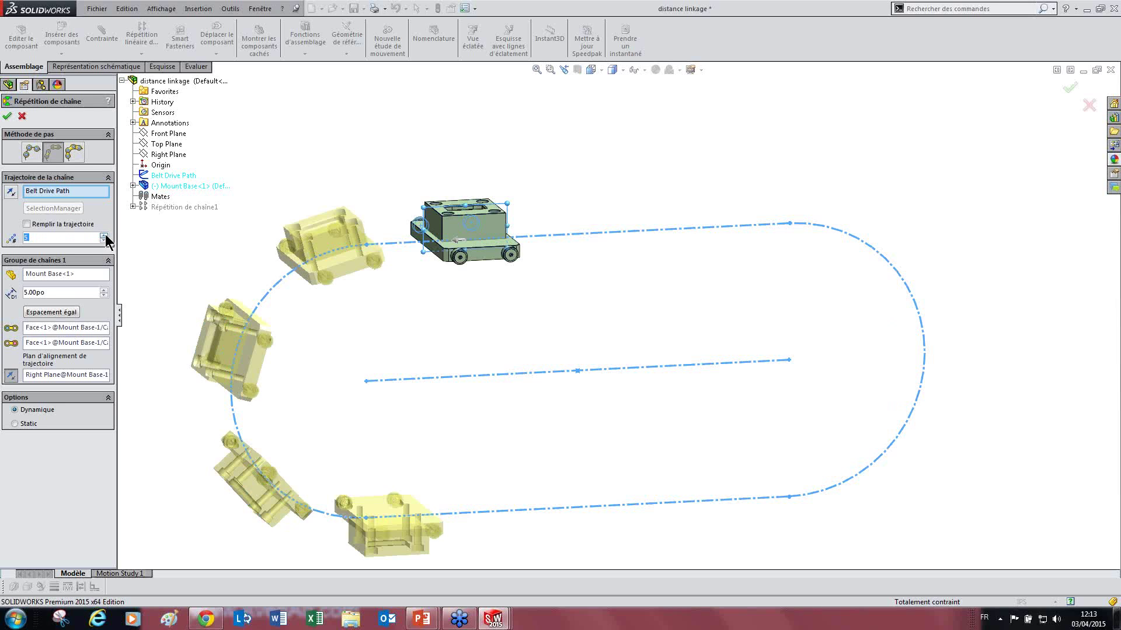
# Space 13 carriages equally along the belt path, accept the edit and move one carriage to test the chain
pyautogui.click(42, 311)
pyautogui.moveTo(477, 350); pyautogui.dragTo(512, 319, button='middle')
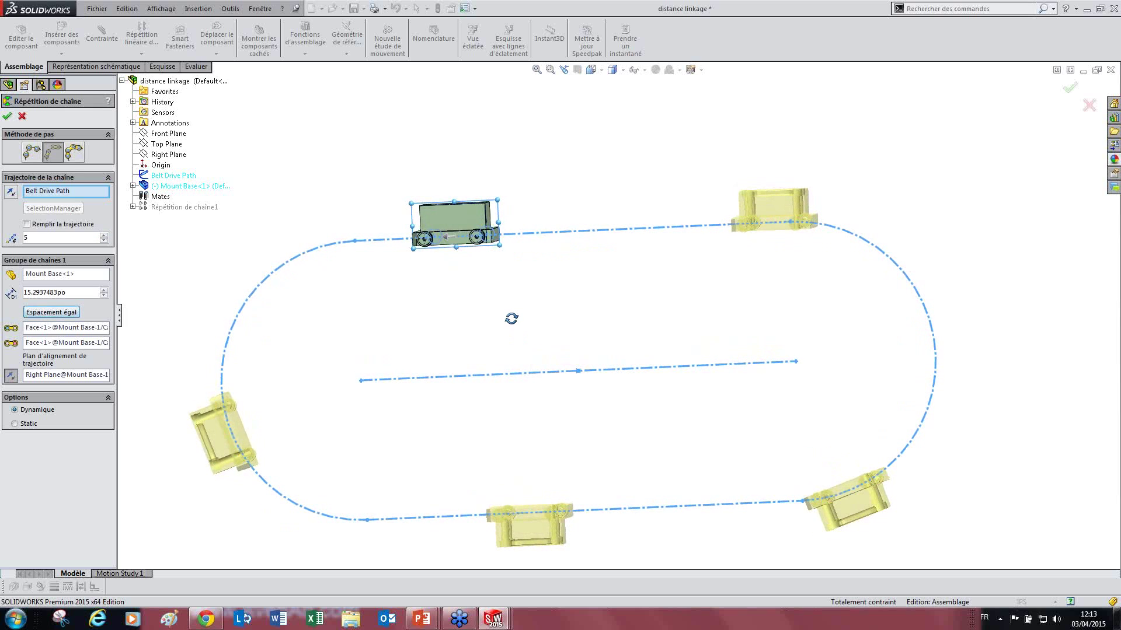
pyautogui.click(58, 313)
pyautogui.click(103, 236)
pyautogui.click(103, 236)
pyautogui.click(103, 236)
pyautogui.click(103, 236)
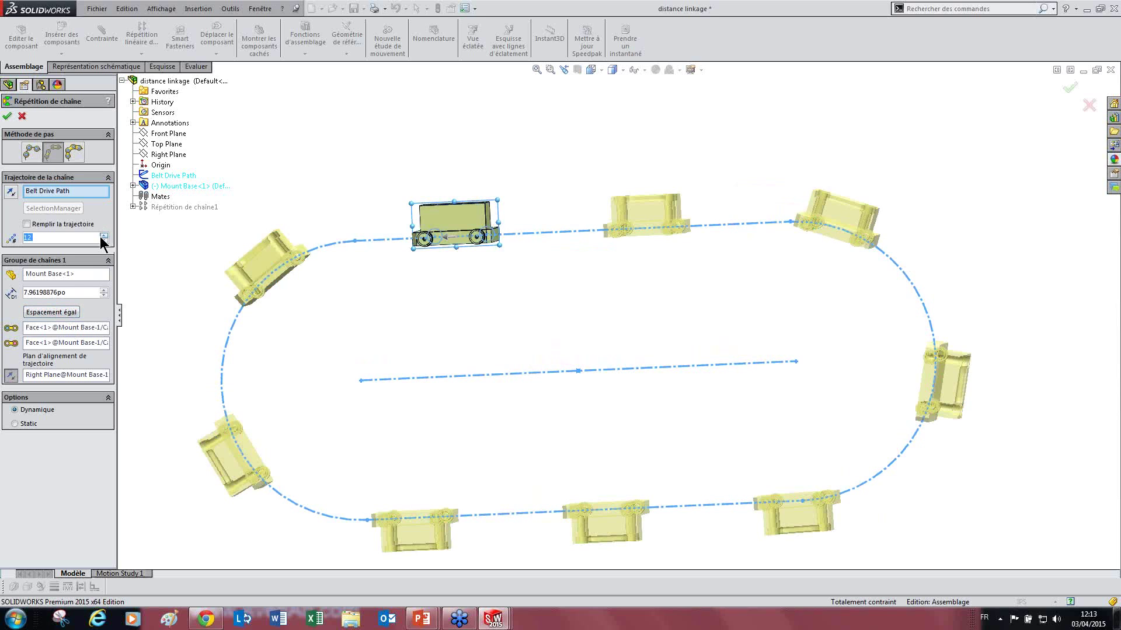
pyautogui.click(64, 313)
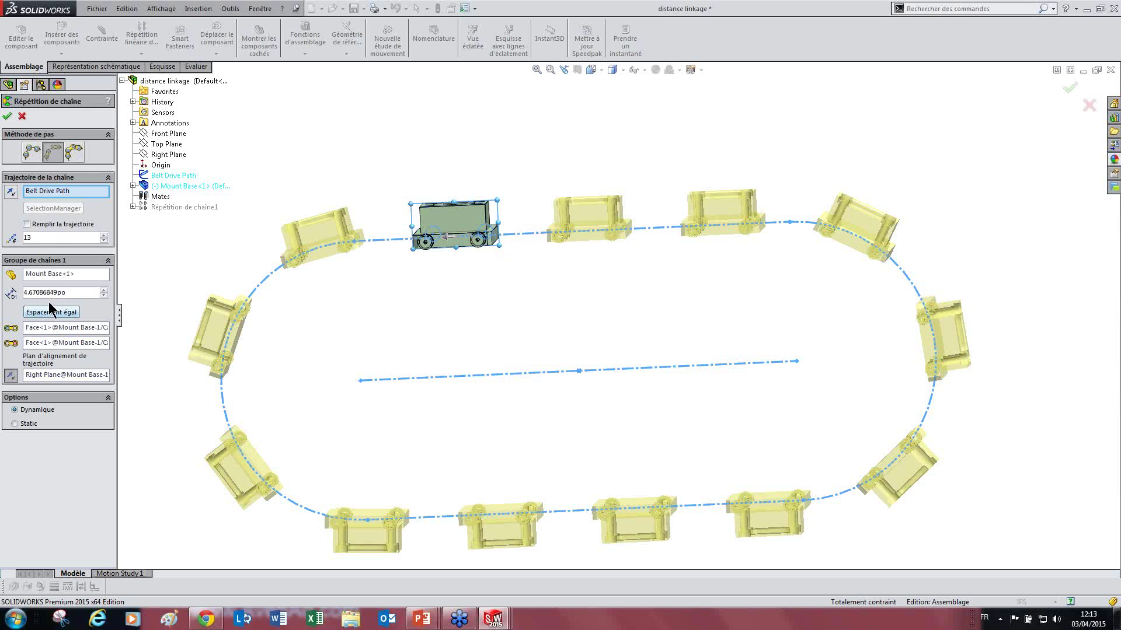
pyautogui.click(10, 117)
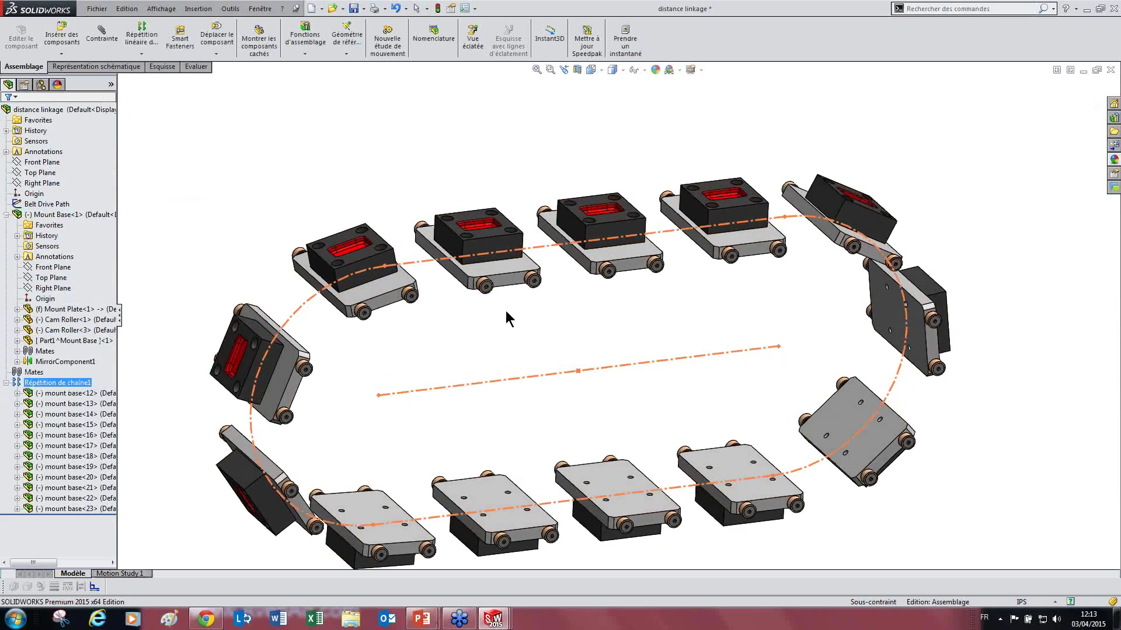
pyautogui.moveTo(431, 255); pyautogui.dragTo(385, 264)
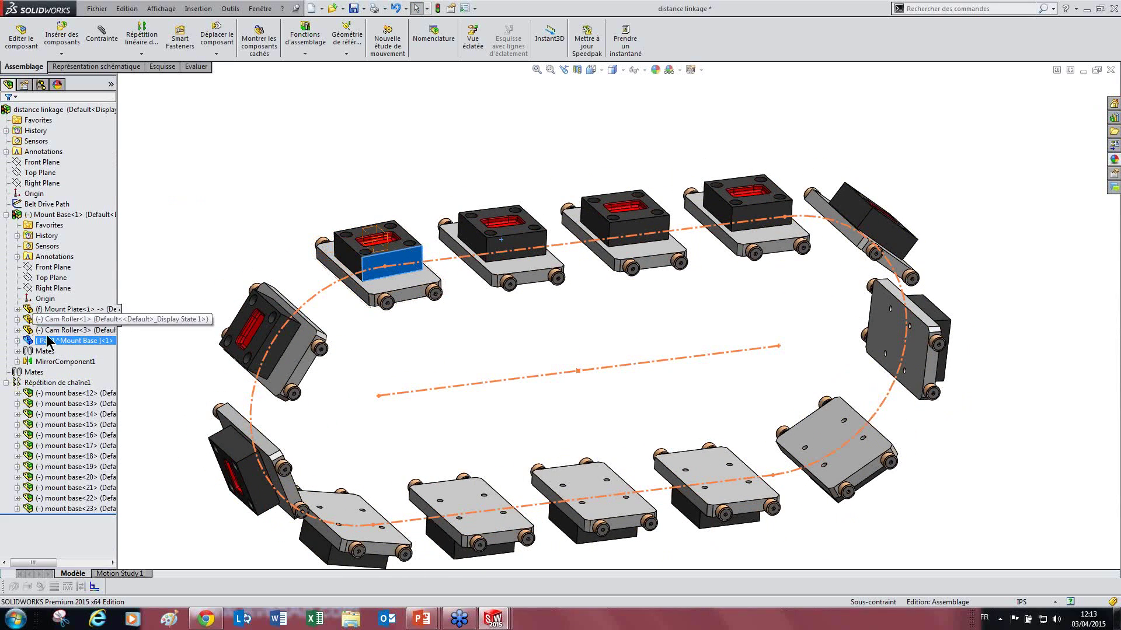
# Edit the chain pattern to use the static option instead of dynamic
pyautogui.click(51, 382)
pyautogui.click(51, 346)
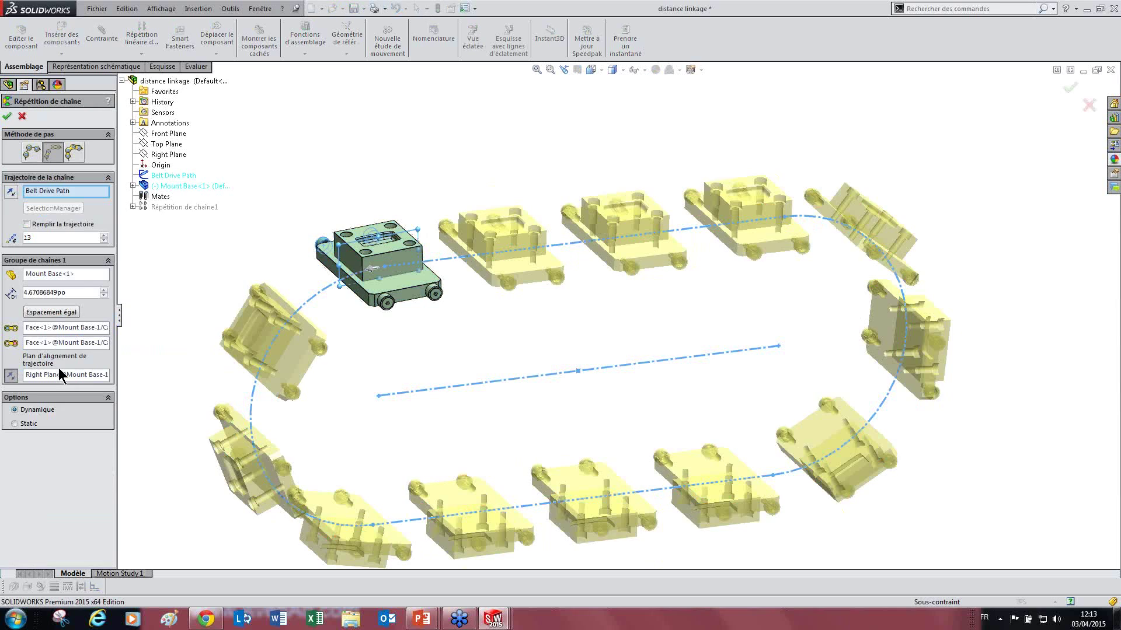
pyautogui.click(15, 424)
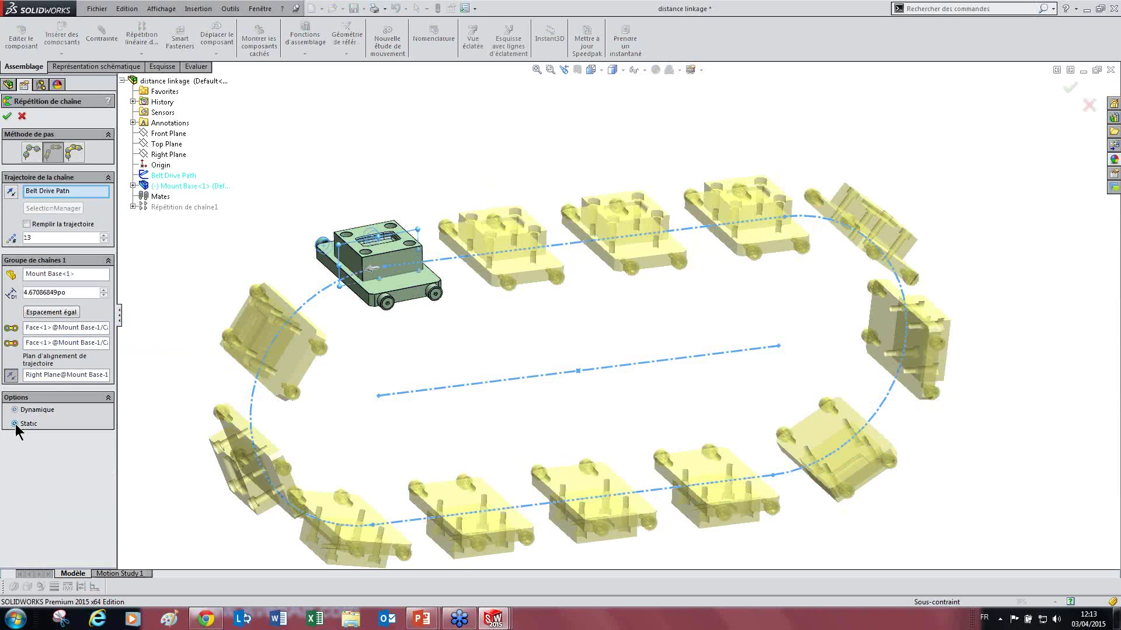
pyautogui.click(7, 117)
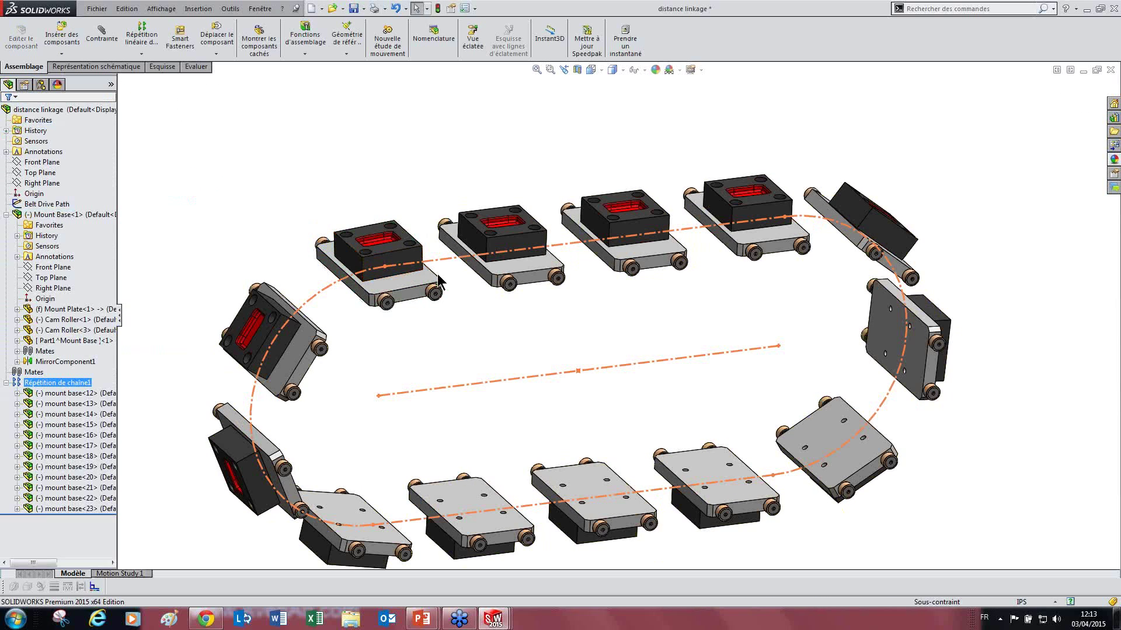
# Try moving carriages along the belt path to check how the static chain pattern behaves
pyautogui.moveTo(399, 292)
pyautogui.mouseDown()
pyautogui.moveTo(395, 331)
pyautogui.moveTo(401, 312)
pyautogui.mouseUp()
pyautogui.press('Escape')
pyautogui.click(57, 382)
pyautogui.click(221, 264)
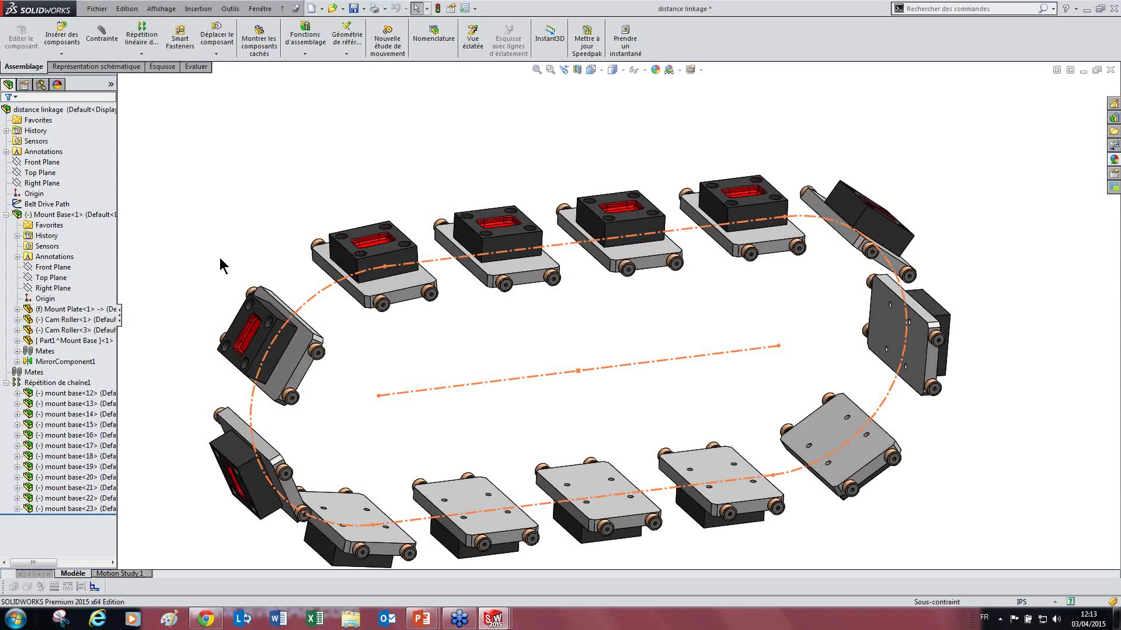
pyautogui.moveTo(416, 290); pyautogui.dragTo(116, 402)
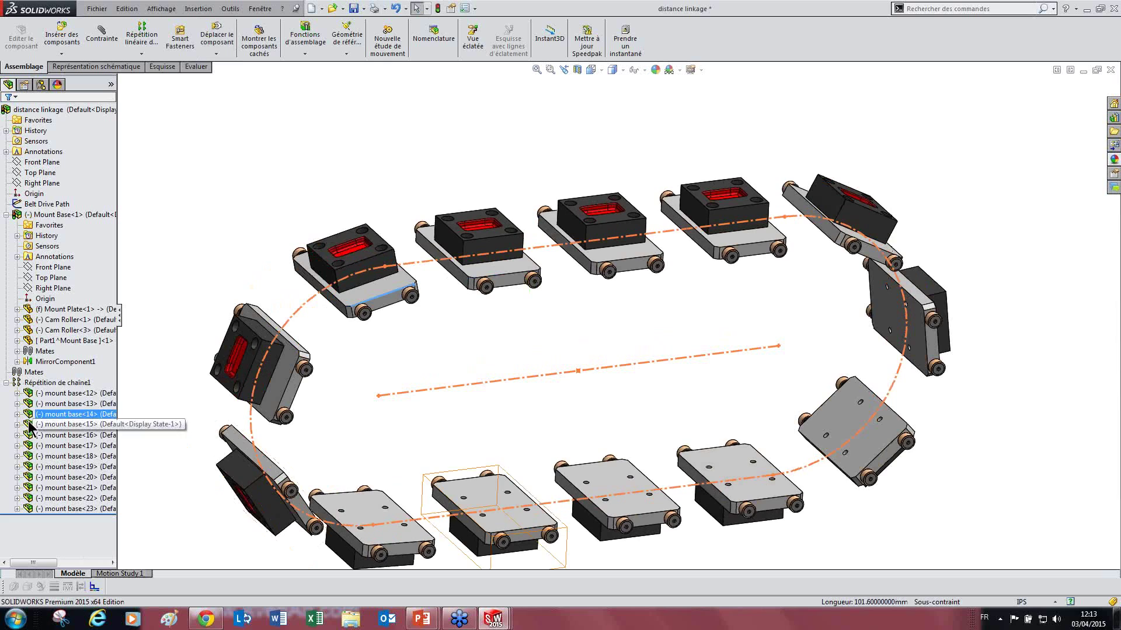
# Edit the chain pattern and set it back to the dynamic option
pyautogui.click(57, 383)
pyautogui.click(55, 353)
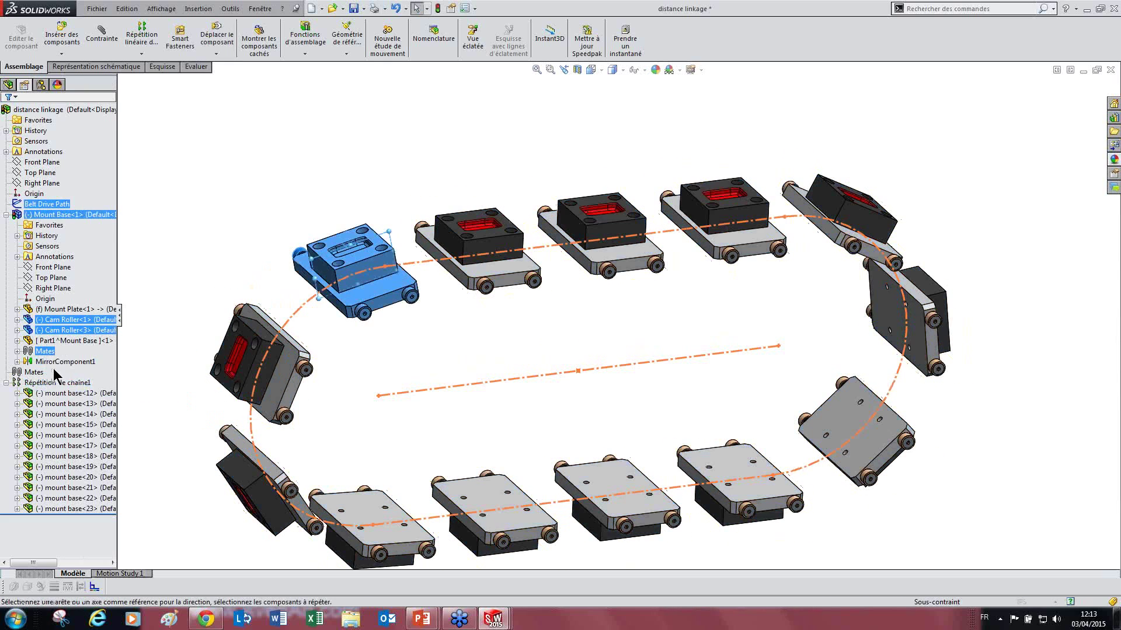
pyautogui.click(35, 411)
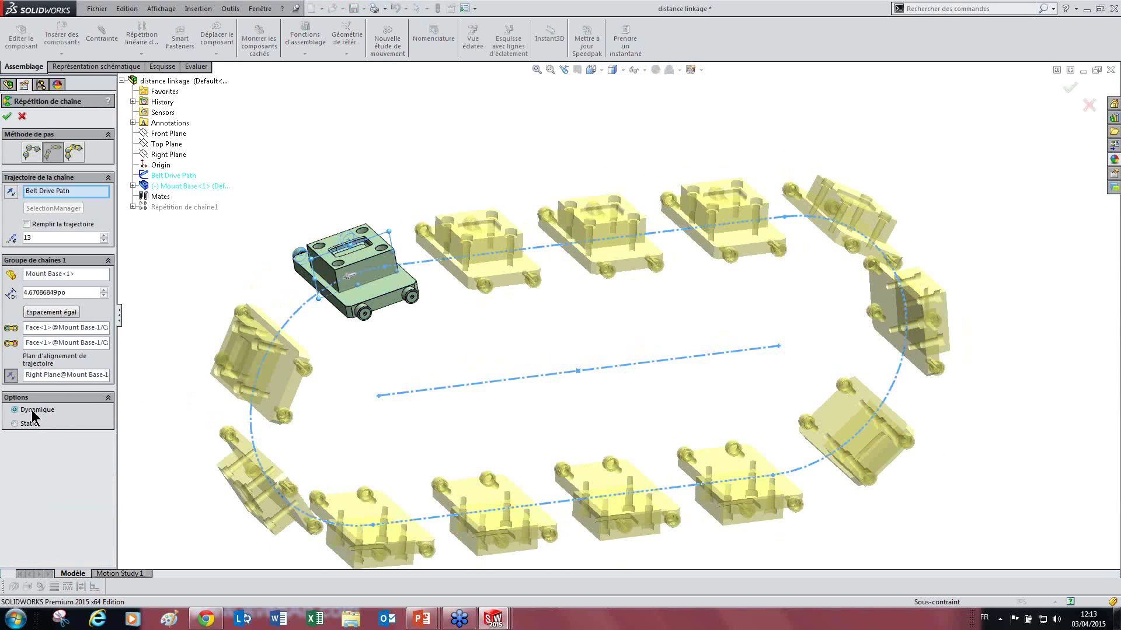
pyautogui.click(7, 116)
# Move the carriages around the belt path with the dynamic pattern and rebuild the assembly
pyautogui.moveTo(375, 285); pyautogui.dragTo(540, 353)
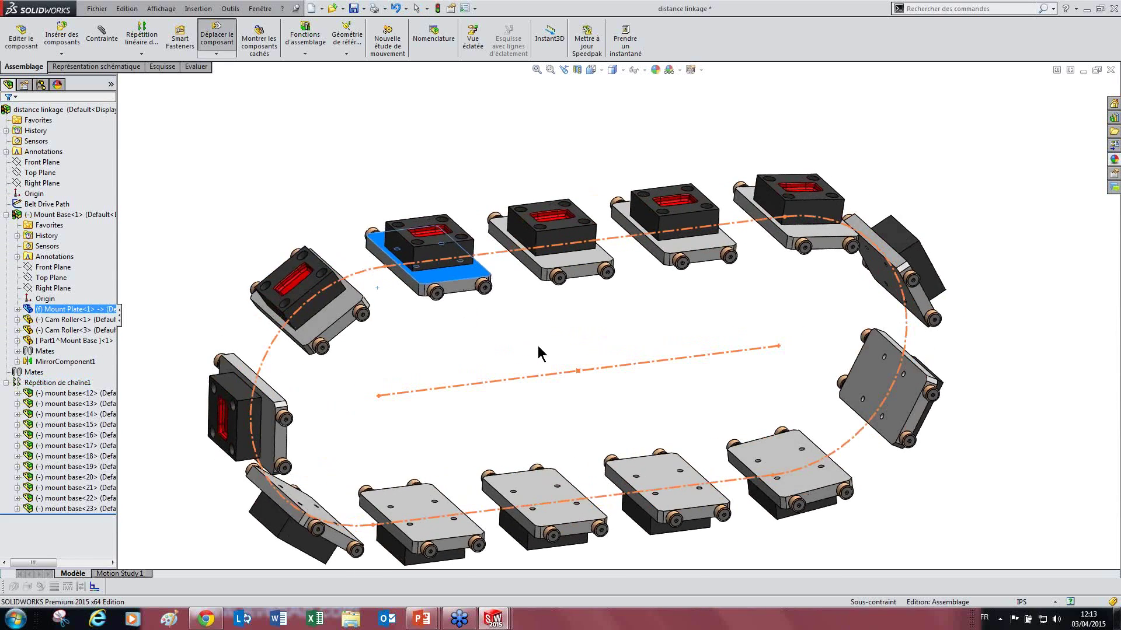
pyautogui.scroll(3, 540, 353)
pyautogui.moveTo(540, 353)
pyautogui.mouseDown(button='middle')
pyautogui.moveTo(715, 364)
pyautogui.moveTo(703, 369)
pyautogui.mouseUp(button='middle')
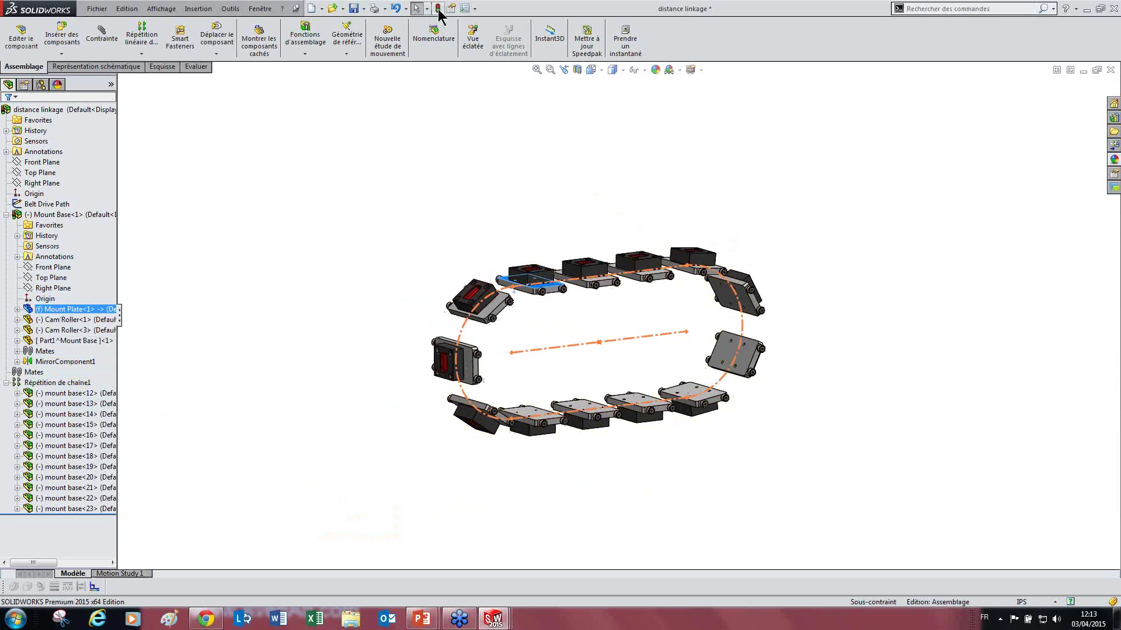
pyautogui.click(438, 8)
pyautogui.moveTo(495, 311); pyautogui.dragTo(441, 323)
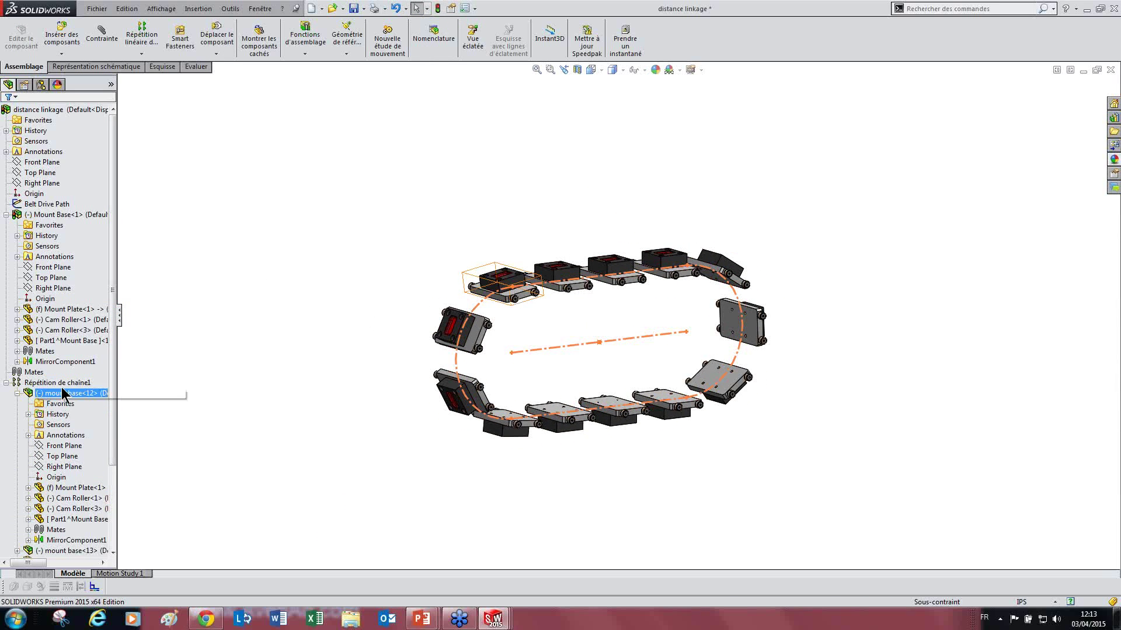
pyautogui.click(18, 392)
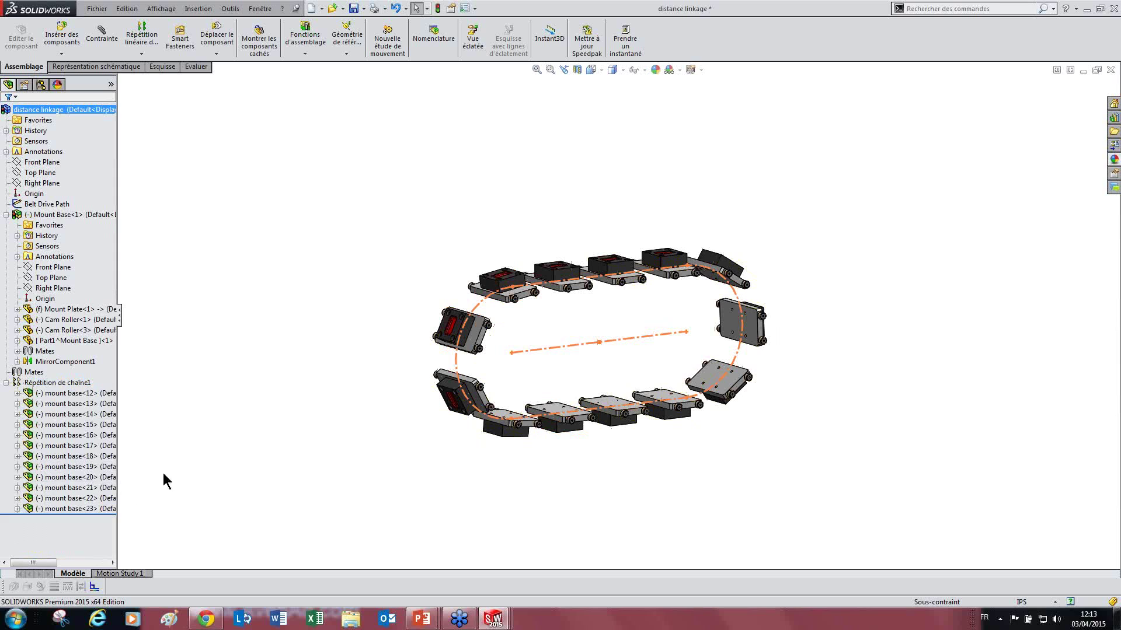
# Open the connected linkage assembly from the repetition chaine asm folder
pyautogui.click(97, 9)
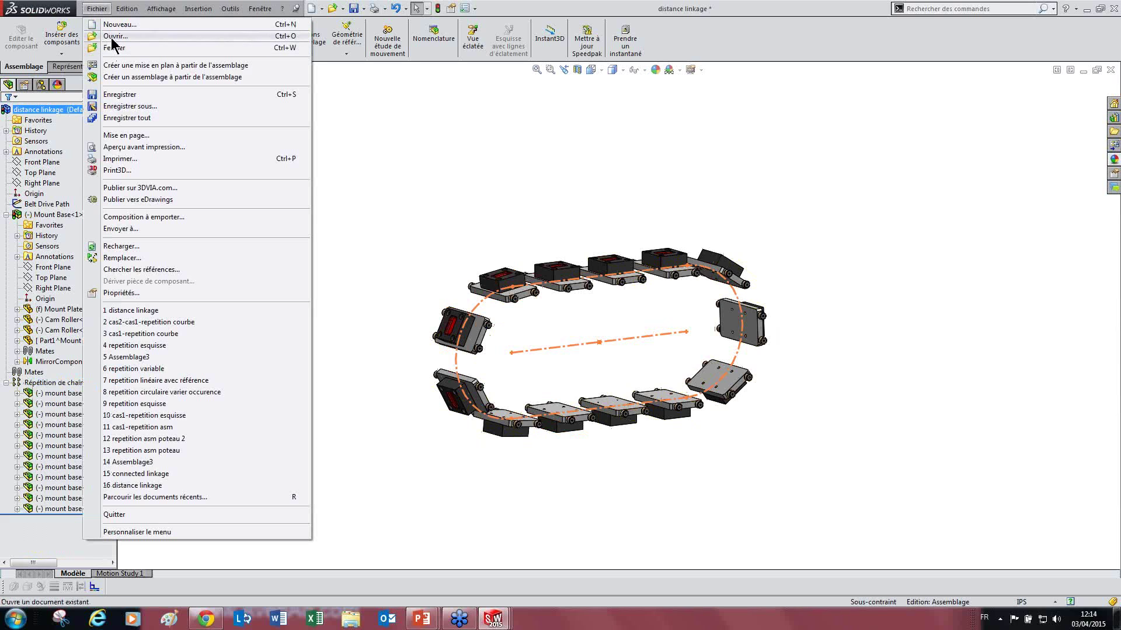
pyautogui.click(102, 33)
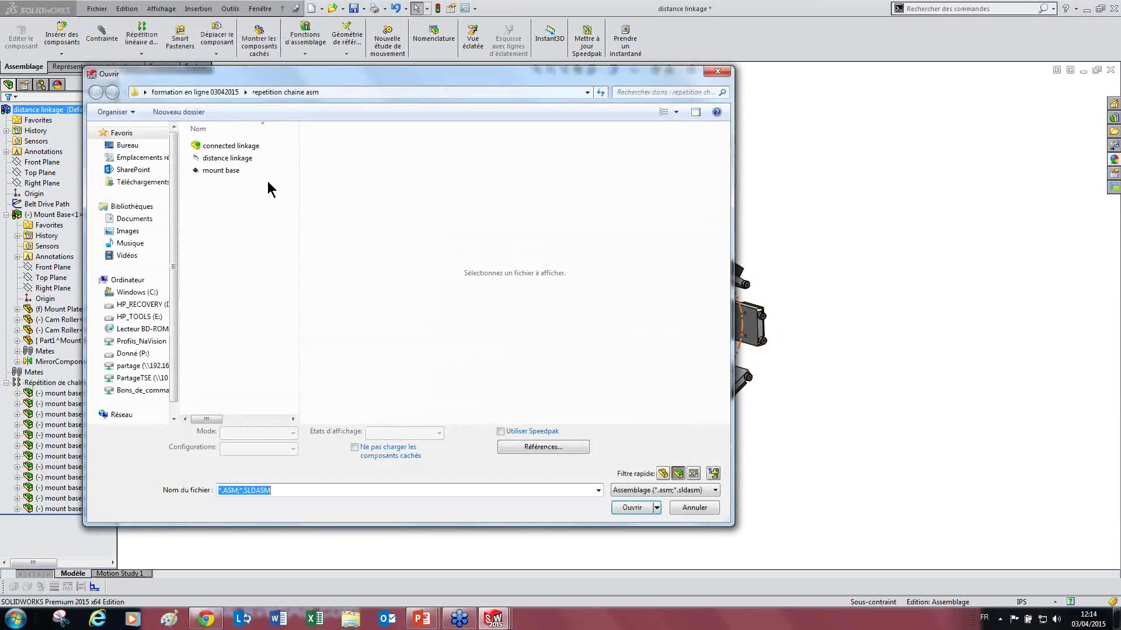
pyautogui.click(229, 158)
pyautogui.click(233, 146)
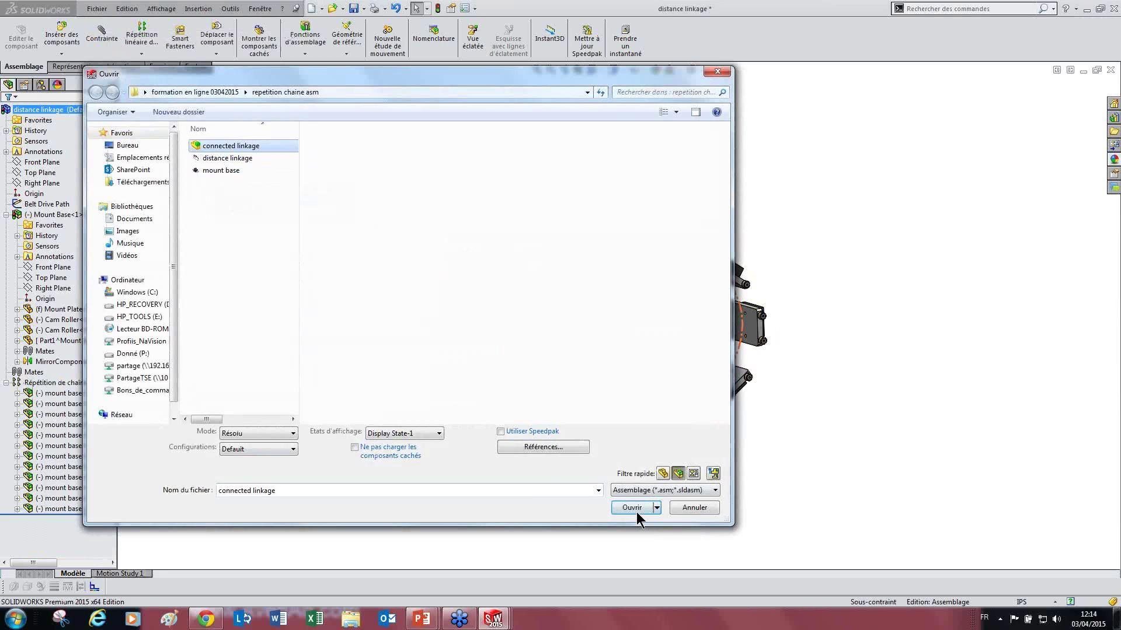
pyautogui.click(633, 508)
# Delete the existing chain pattern together with its dependent links, keeping only the original inner and outer links
pyautogui.scroll(8, 748, 228)
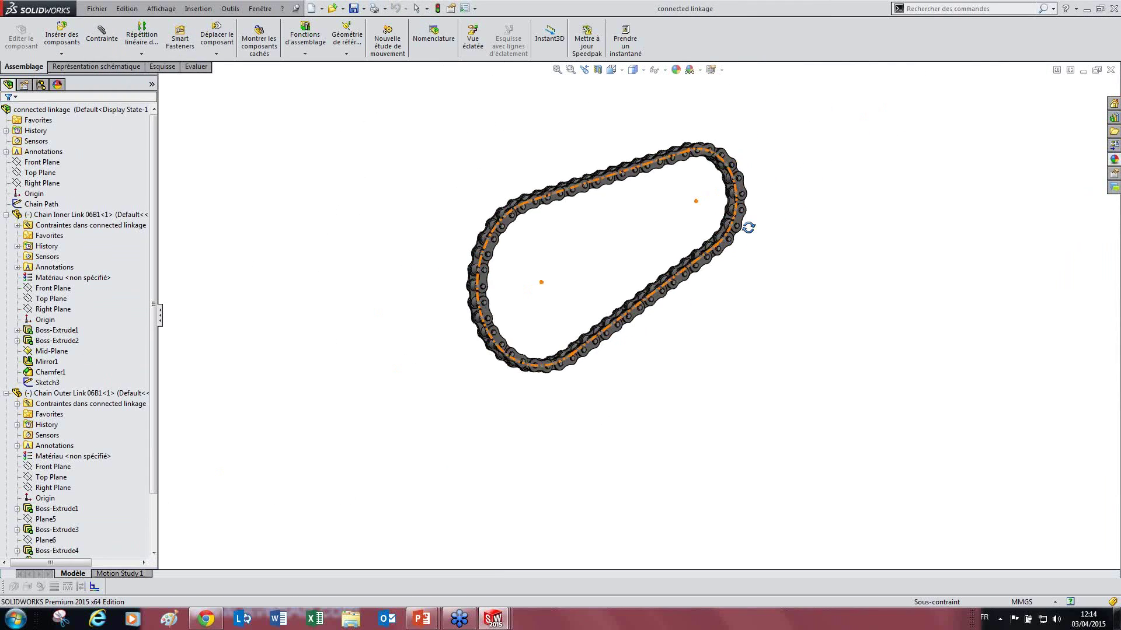
pyautogui.scroll(-5, 733, 271)
pyautogui.scroll(-10, 380, 513)
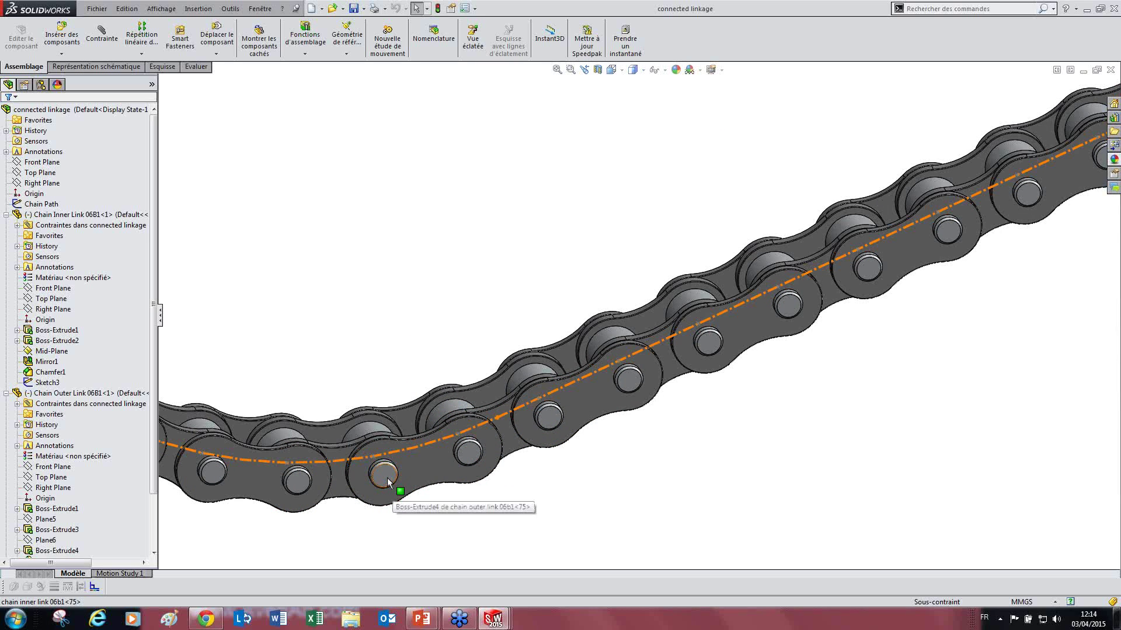
pyautogui.scroll(5, 360, 480)
pyautogui.scroll(-2, 44, 432)
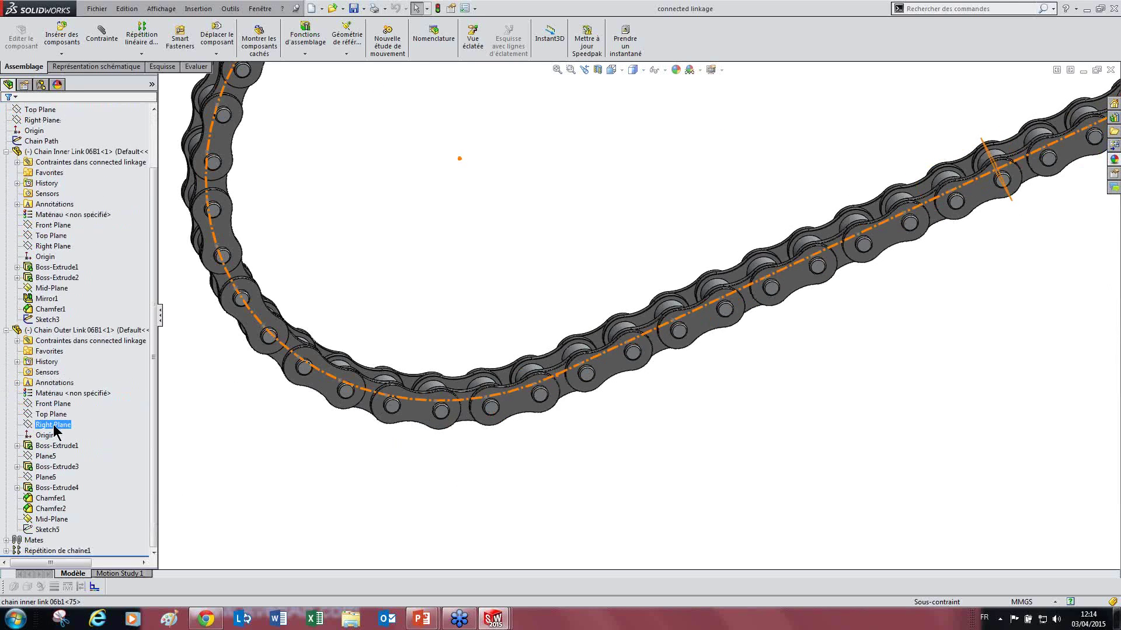
pyautogui.click(6, 339)
pyautogui.click(6, 215)
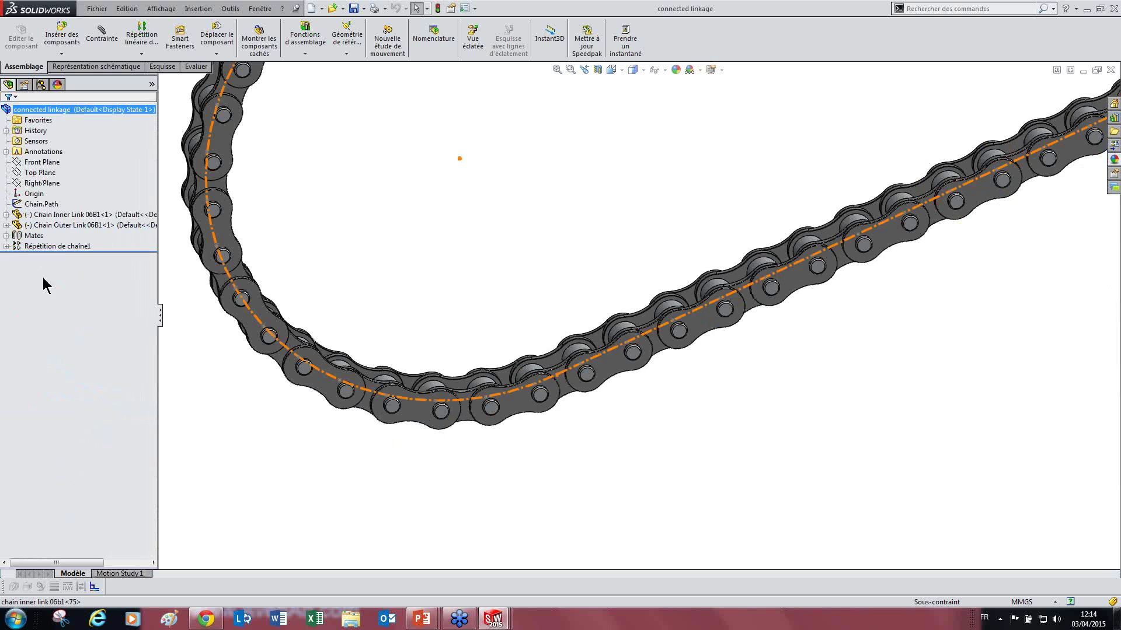
pyautogui.click(50, 247)
pyautogui.press('Delete')
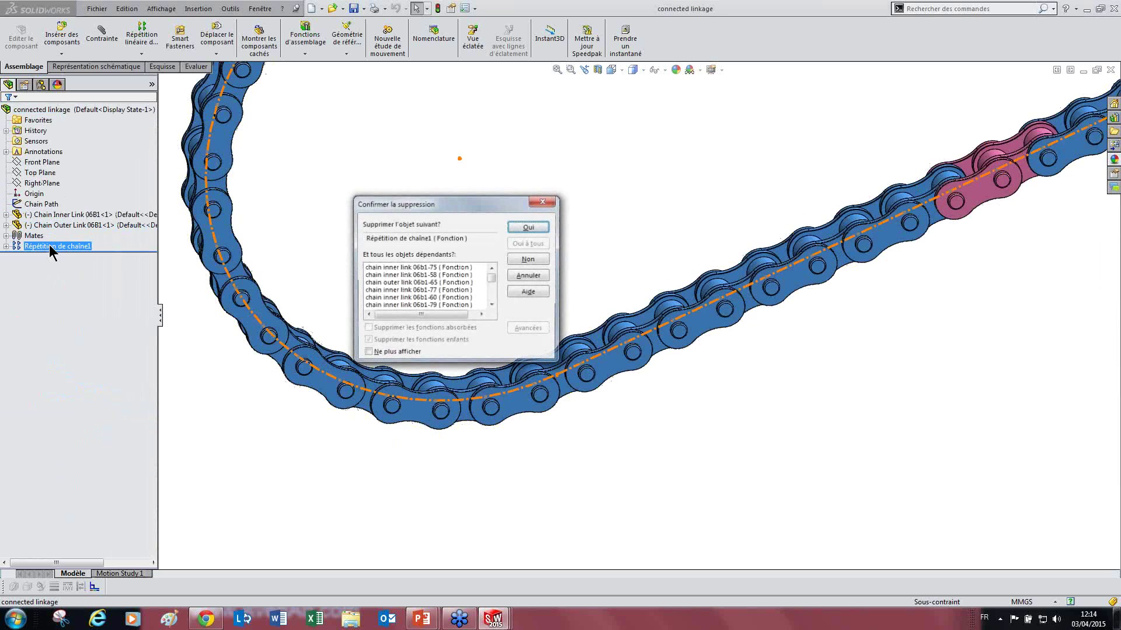
pyautogui.press('Return')
# Start a component chain pattern using the connected linkage pitch method, with Chain Path as the trajectory
pyautogui.scroll(5, 689, 255)
pyautogui.scroll(-8, 750, 300)
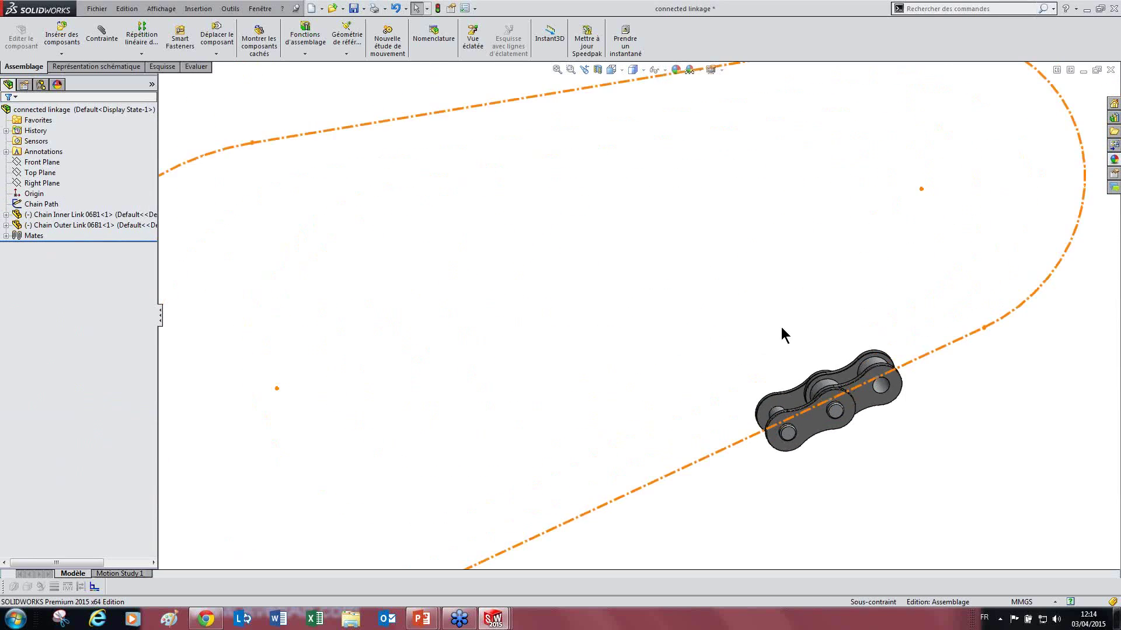
pyautogui.moveTo(843, 440); pyautogui.dragTo(794, 426, button='middle')
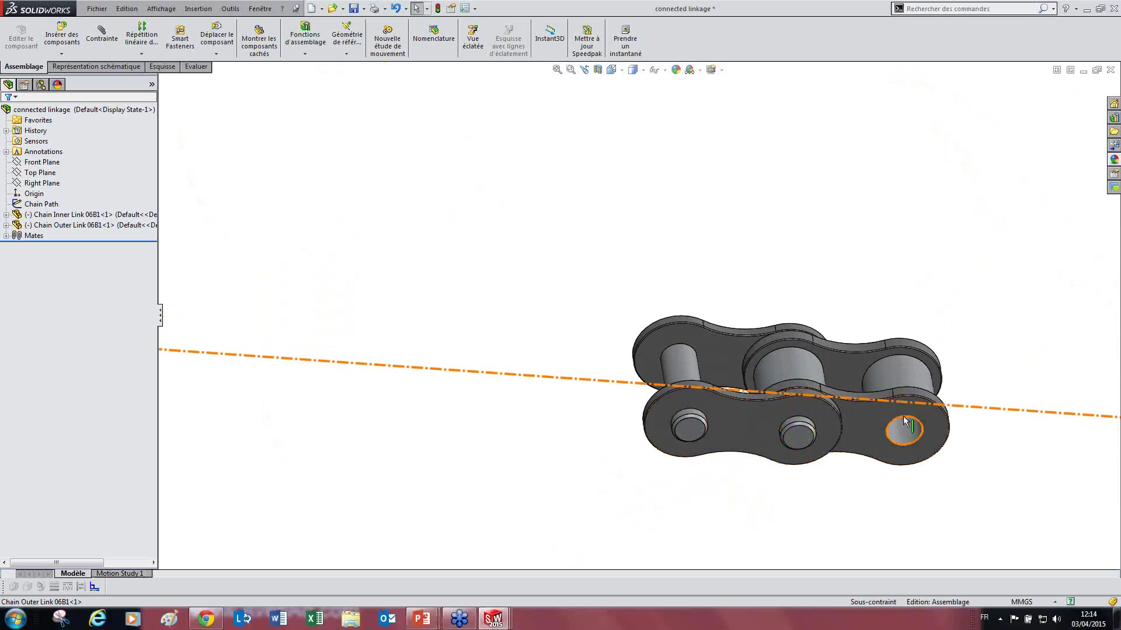
pyautogui.scroll(3, 794, 426)
pyautogui.click(142, 54)
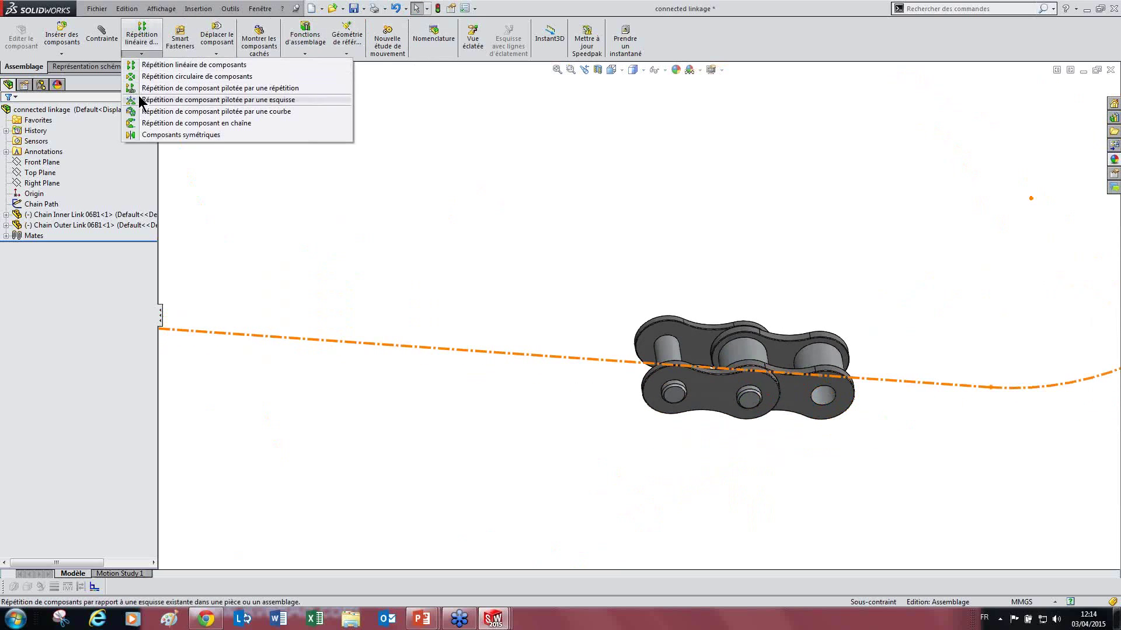
pyautogui.click(157, 120)
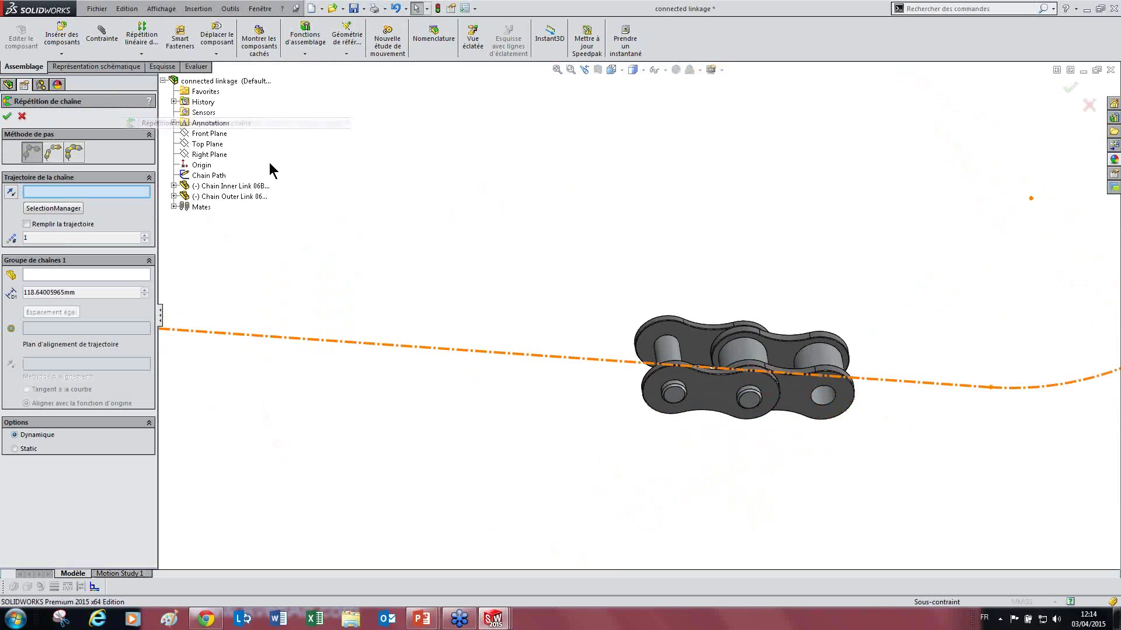
pyautogui.click(74, 154)
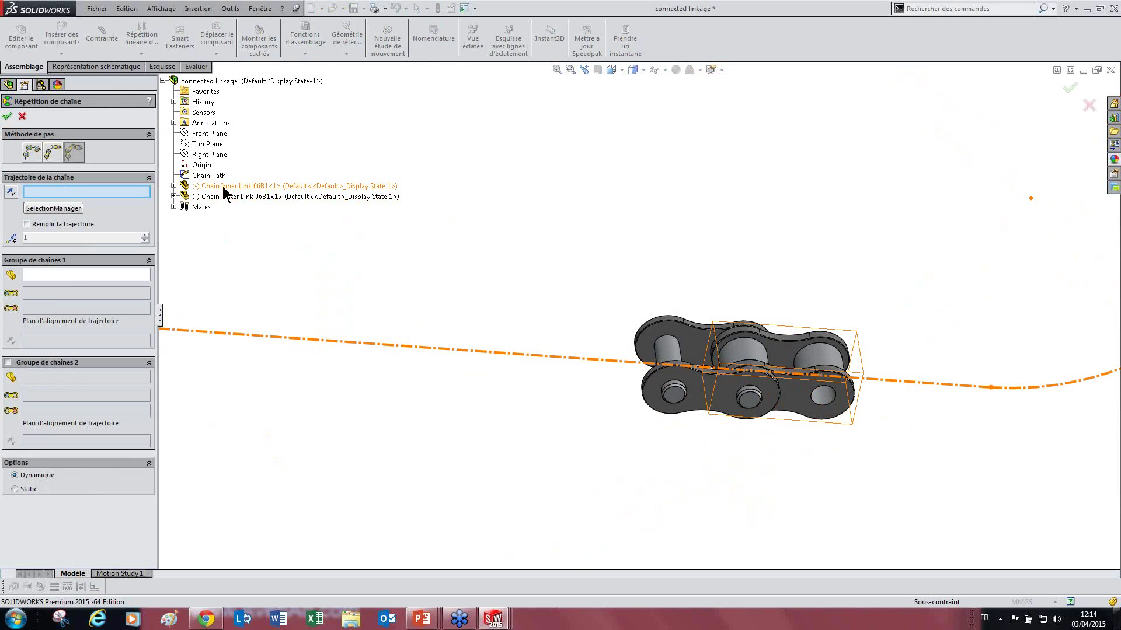
pyautogui.click(194, 174)
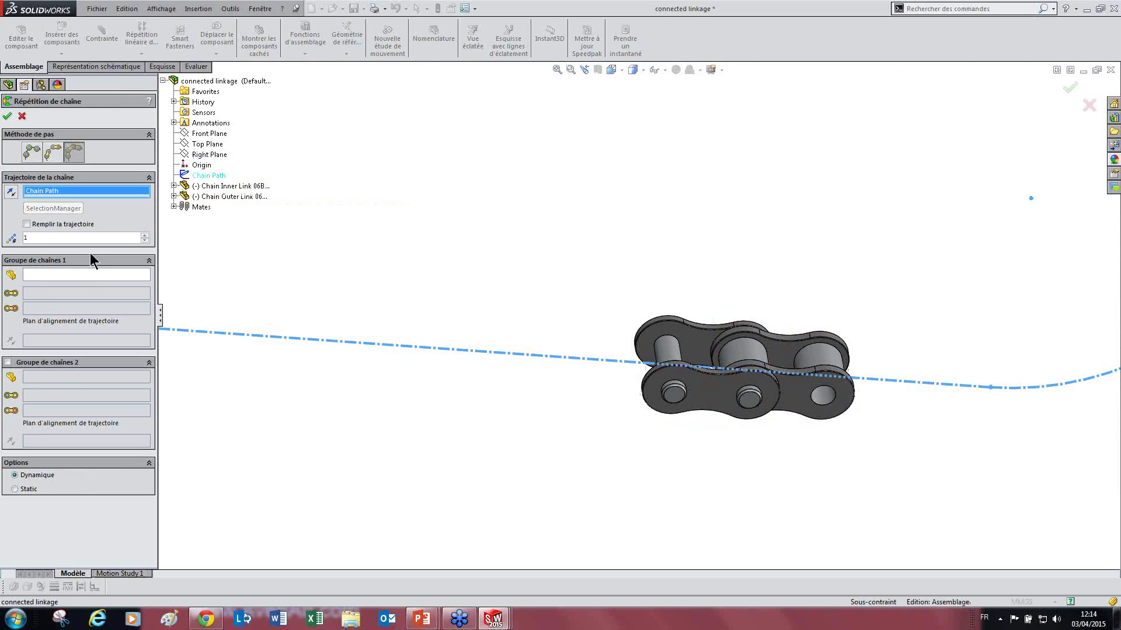
# Assign Chain Inner Link 06B1 to chain group 1, and enable chain group 2 with Chain Outer Link 06B1
pyautogui.click(69, 277)
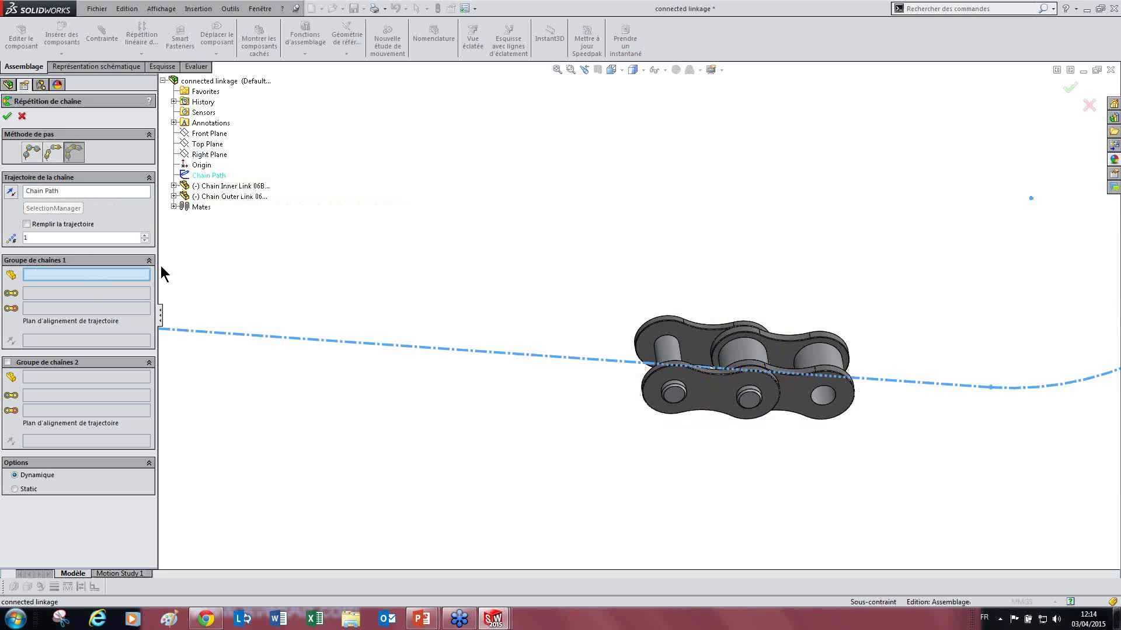
pyautogui.click(233, 184)
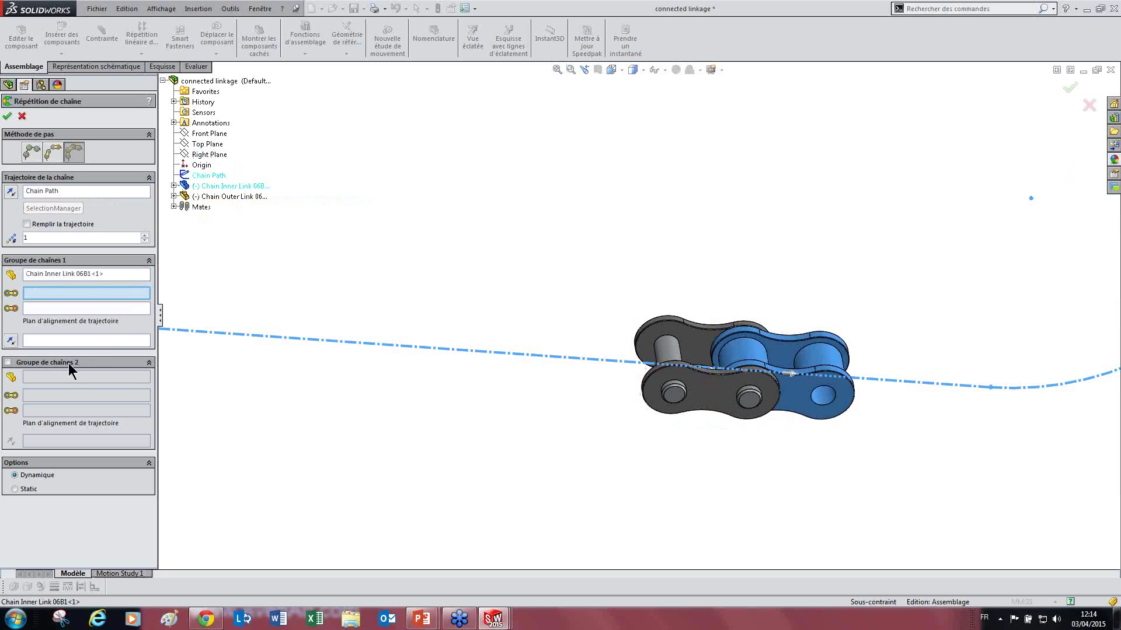
pyautogui.click(7, 363)
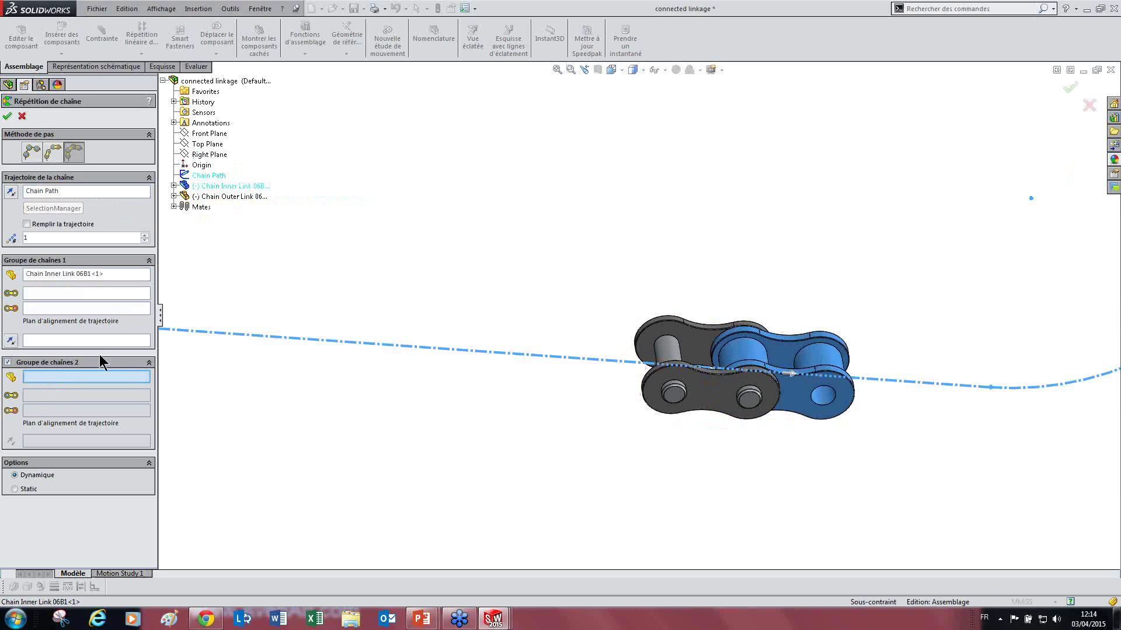
pyautogui.click(226, 197)
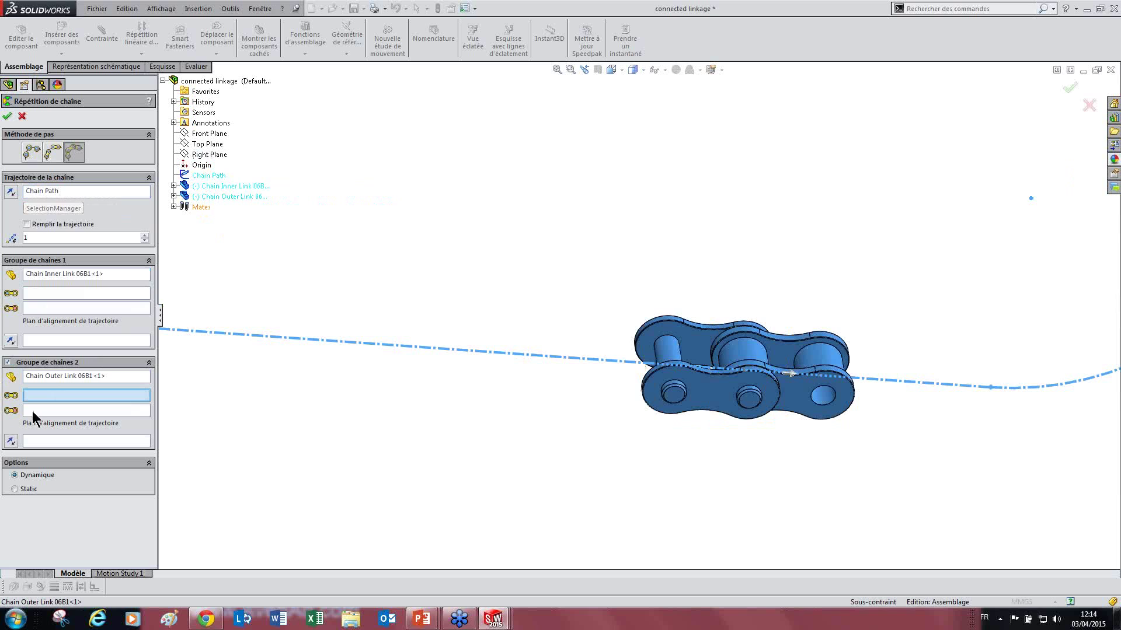
# Pick the cylindrical faces of the inner link's two rollers as the path links of chain group 1
pyautogui.click(61, 292)
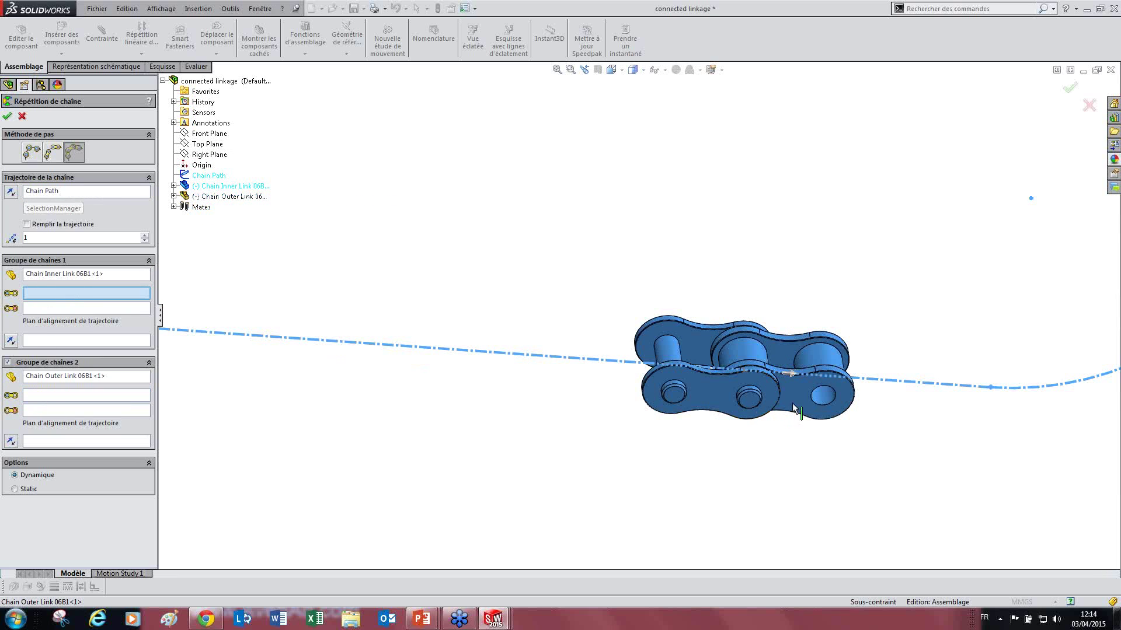
pyautogui.scroll(-4, 787, 421)
pyautogui.scroll(-3, 787, 368)
pyautogui.scroll(1, 602, 360)
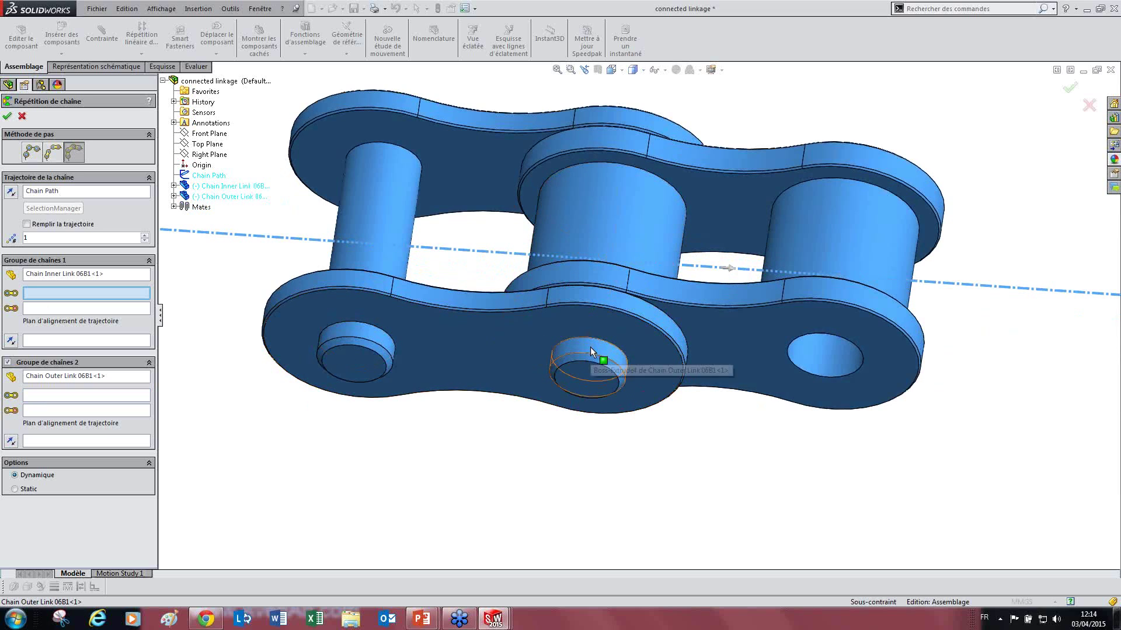
pyautogui.click(627, 234)
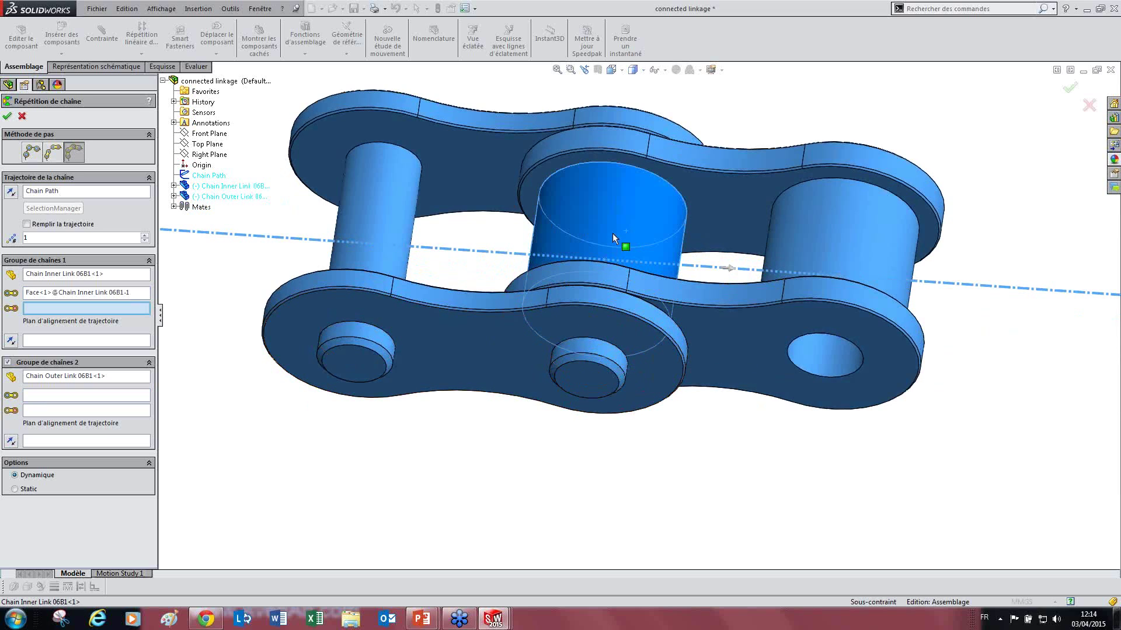
pyautogui.click(383, 213)
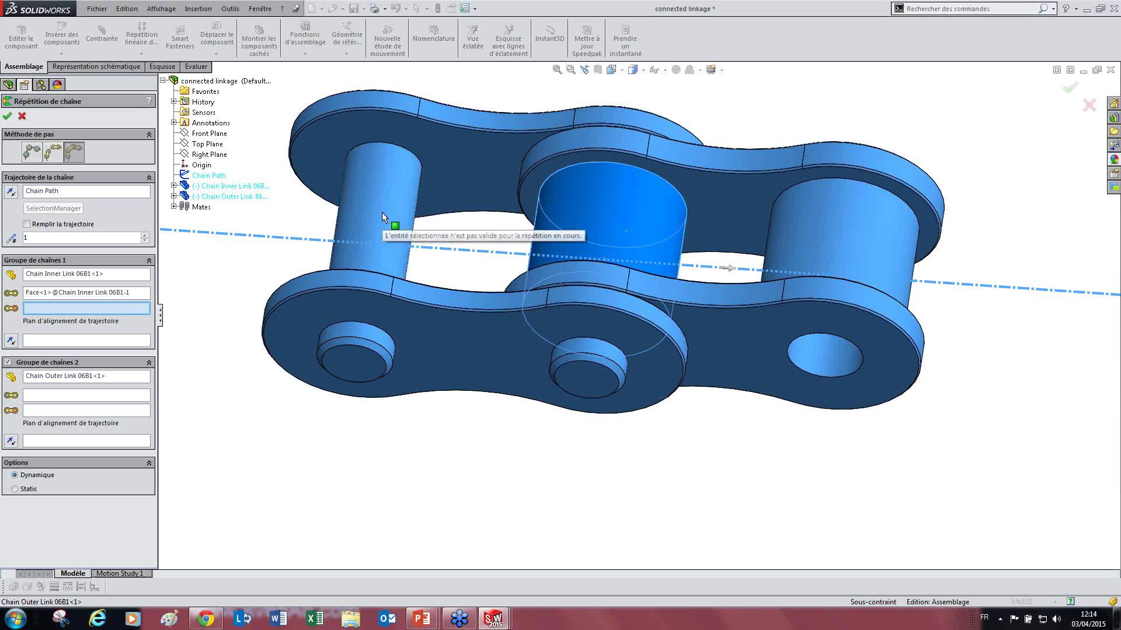
pyautogui.click(873, 226)
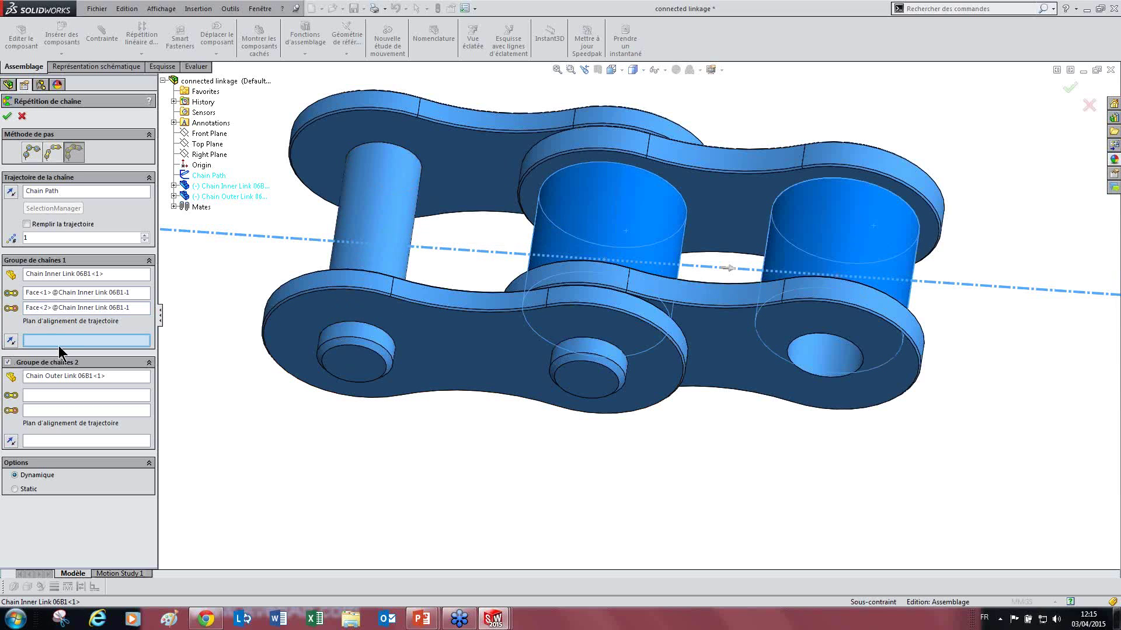
# Use the inner link's Mid-Plane as the path alignment plane of chain group 1
pyautogui.scroll(5, 642, 356)
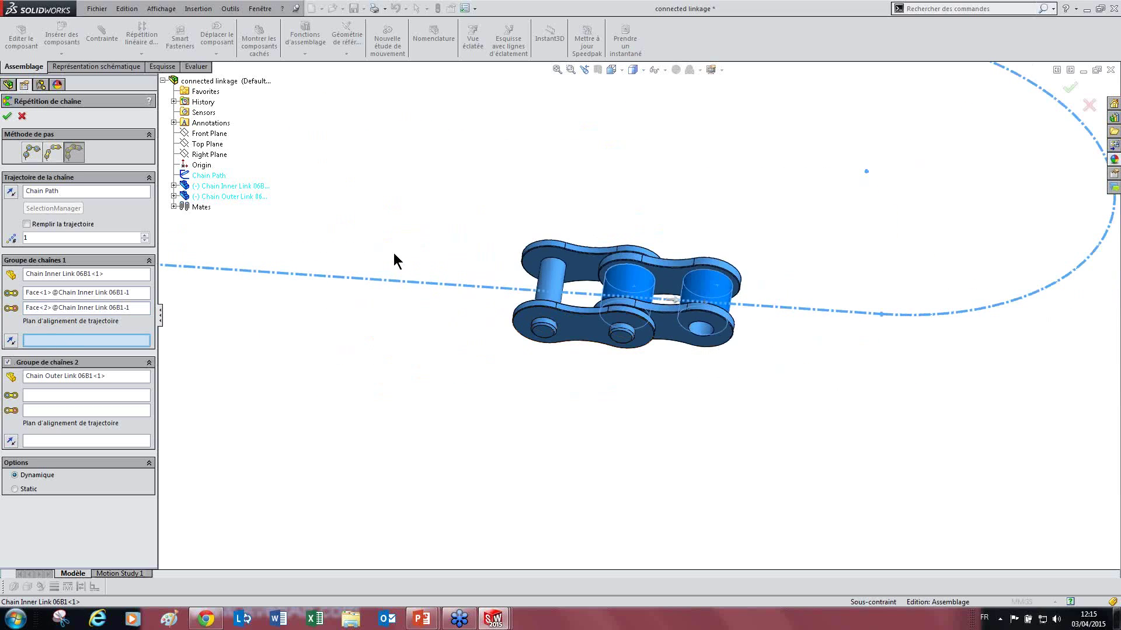
pyautogui.click(174, 196)
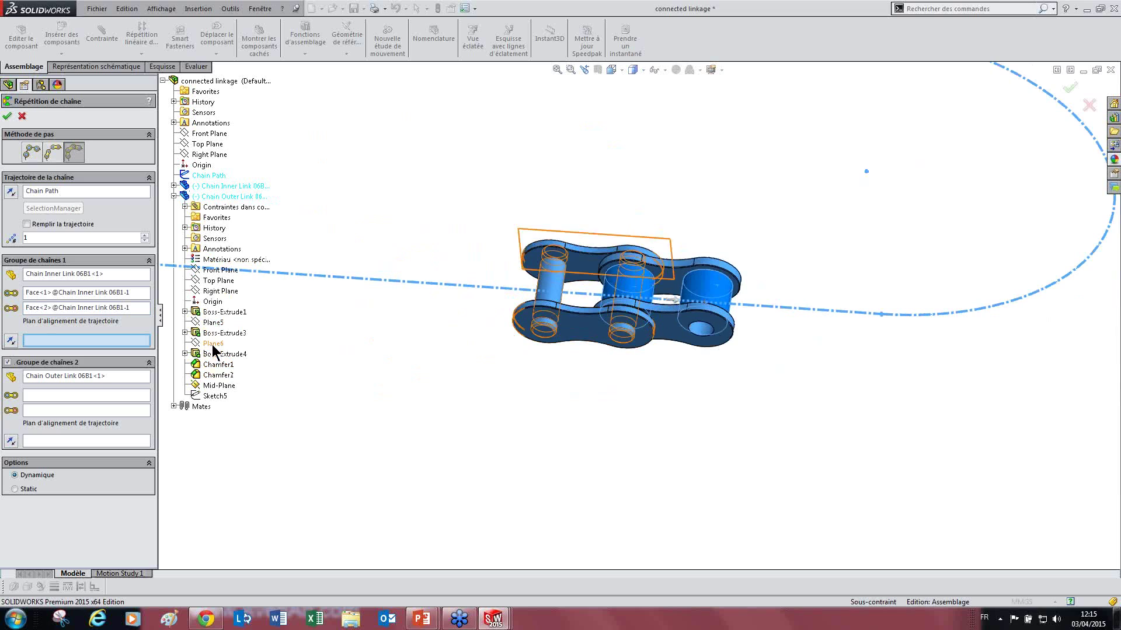
pyautogui.click(173, 186)
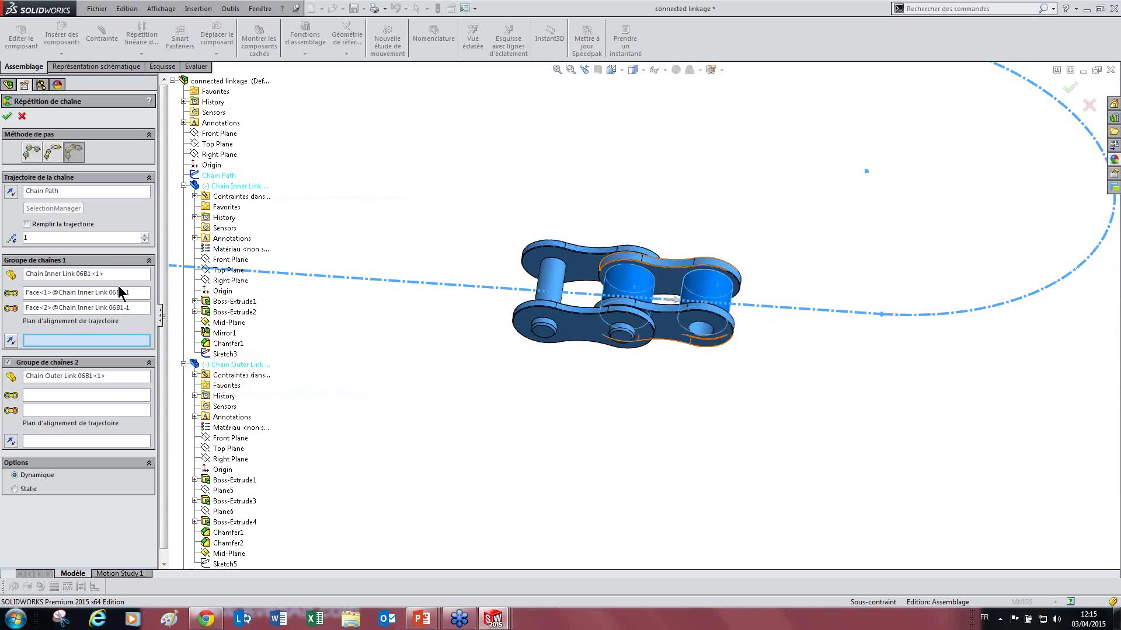
pyautogui.click(220, 323)
pyautogui.moveTo(513, 350); pyautogui.dragTo(467, 322, button='middle')
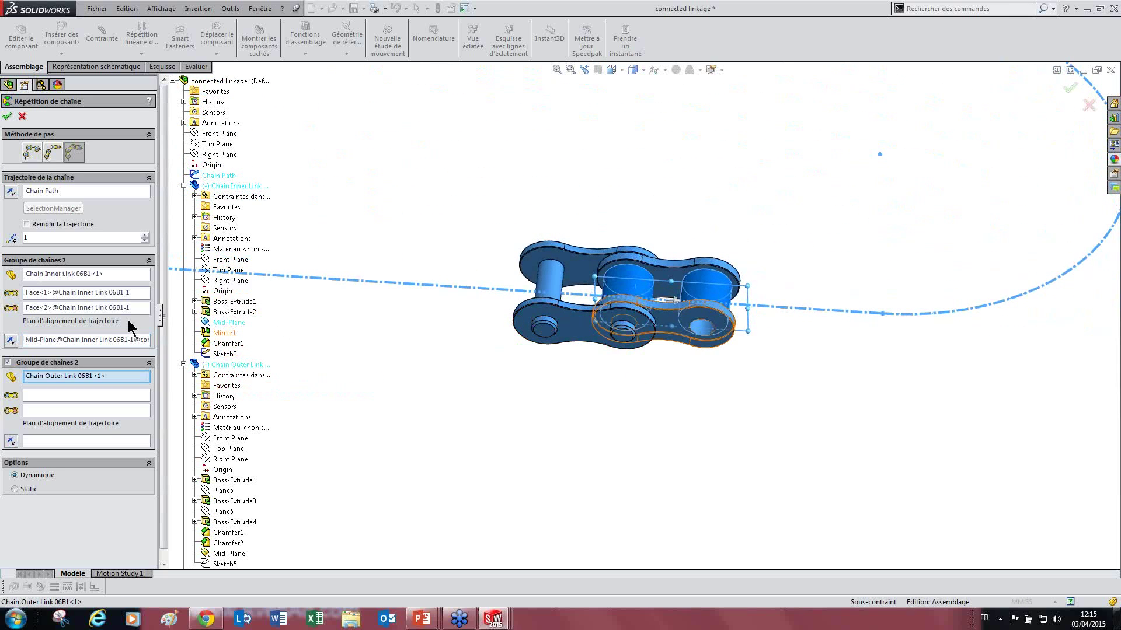
# Define chain group 2 with the outer link's two cylindrical pin faces as path links and its Mid-Plane for alignment
pyautogui.click(55, 391)
pyautogui.scroll(-3, 539, 266)
pyautogui.click(666, 332)
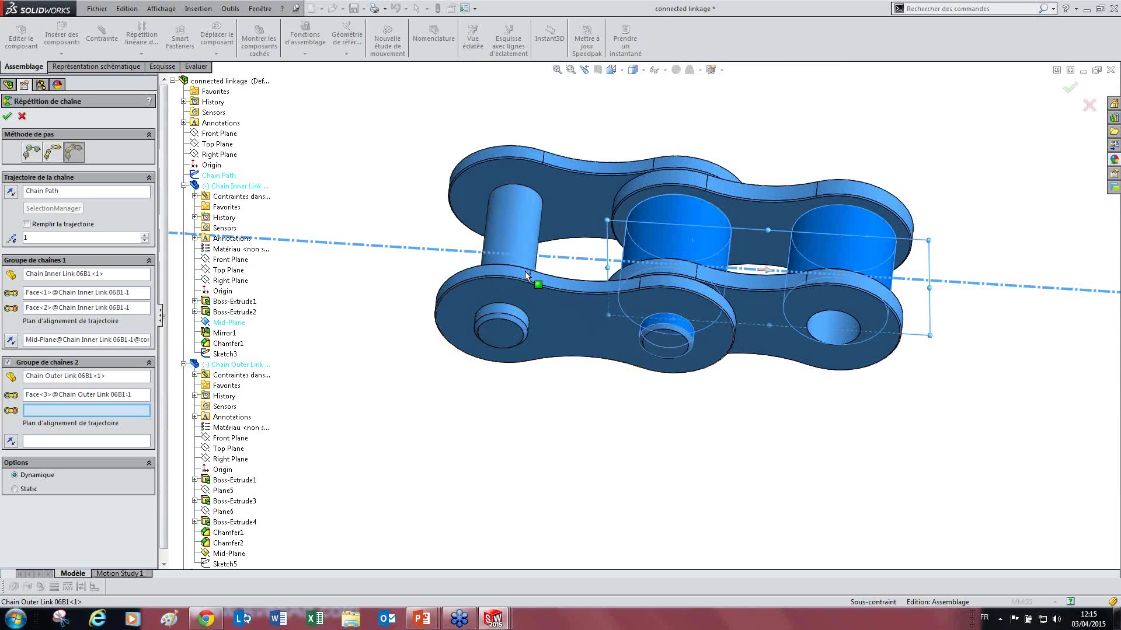
pyautogui.click(514, 255)
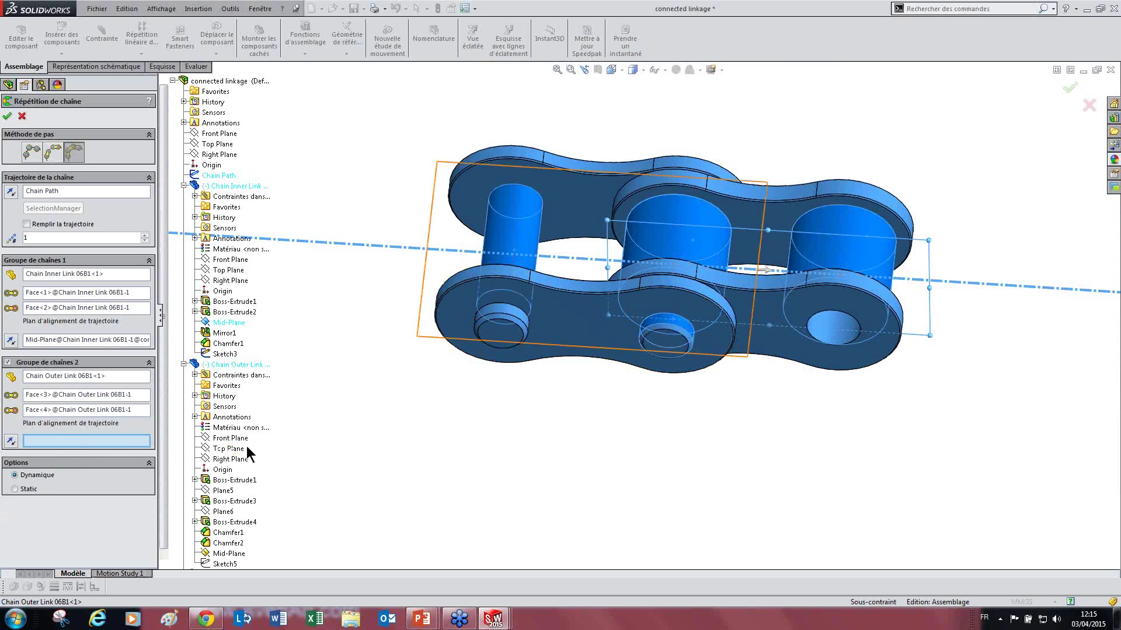
pyautogui.click(224, 552)
# Reverse the direction of the chain pattern along the path
pyautogui.moveTo(846, 327); pyautogui.dragTo(805, 374, button='middle')
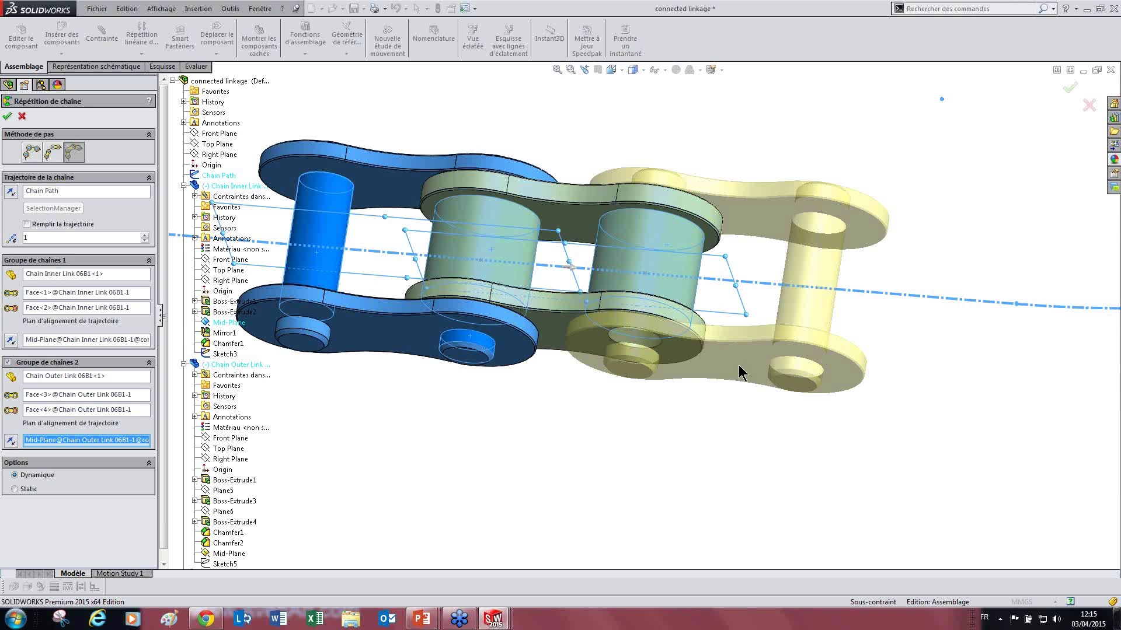
pyautogui.click(571, 268)
pyautogui.moveTo(573, 274); pyautogui.dragTo(526, 277, button='middle')
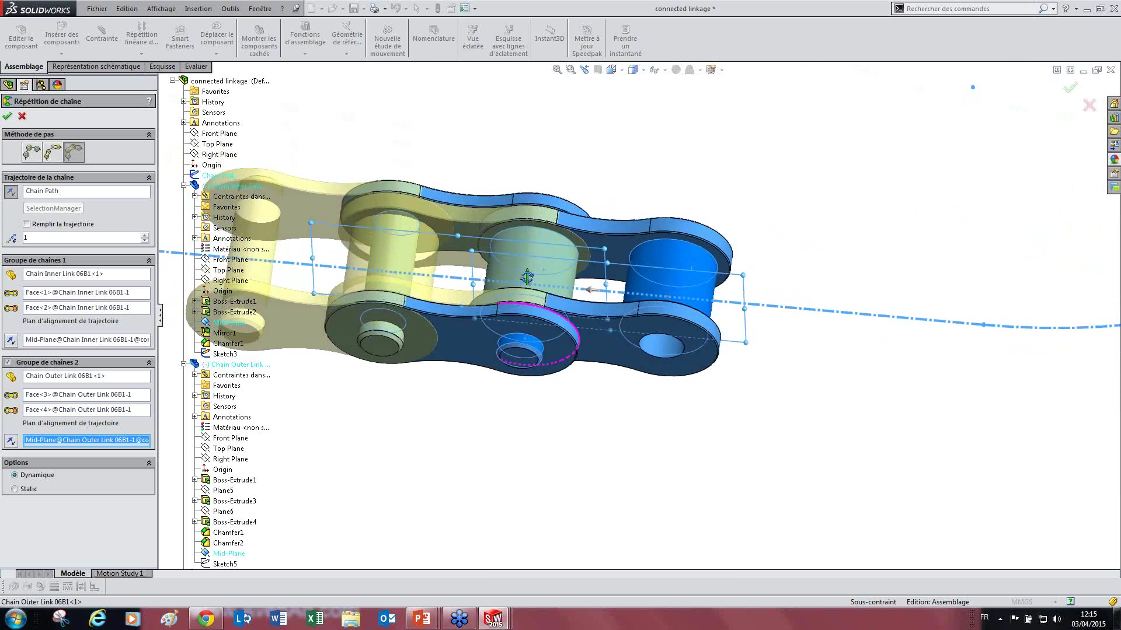
# Clear both path link selections in chain group 2 and in chain group 1
pyautogui.click(72, 410)
pyautogui.rightClick(88, 409)
pyautogui.click(127, 421)
pyautogui.rightClick(102, 400)
pyautogui.click(105, 405)
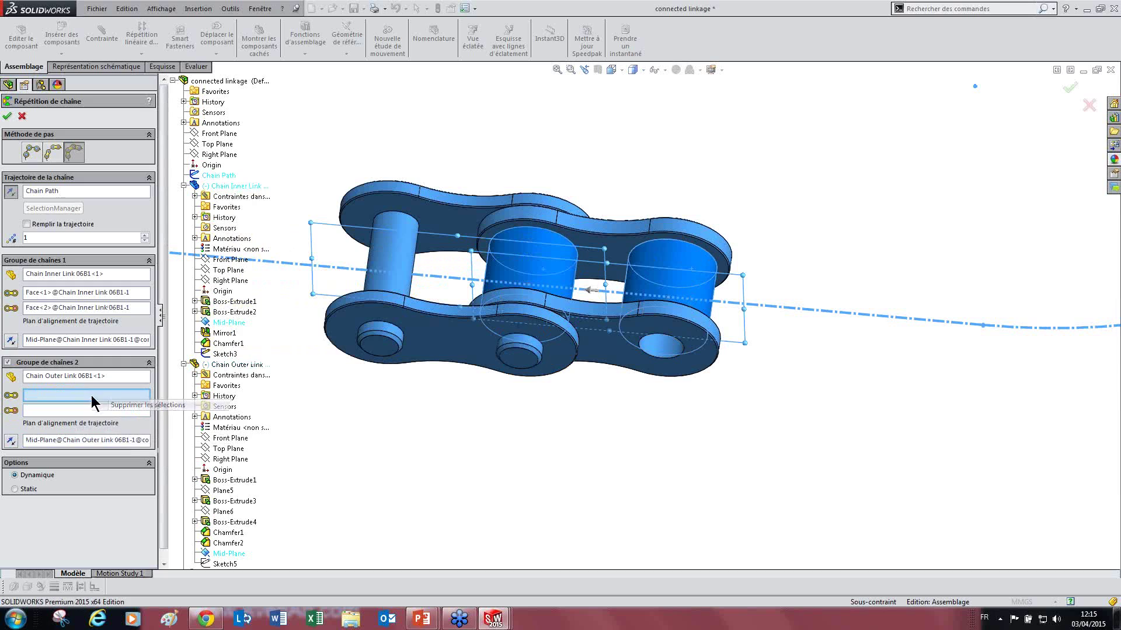
pyautogui.rightClick(76, 308)
pyautogui.click(96, 315)
pyautogui.rightClick(85, 293)
pyautogui.click(81, 301)
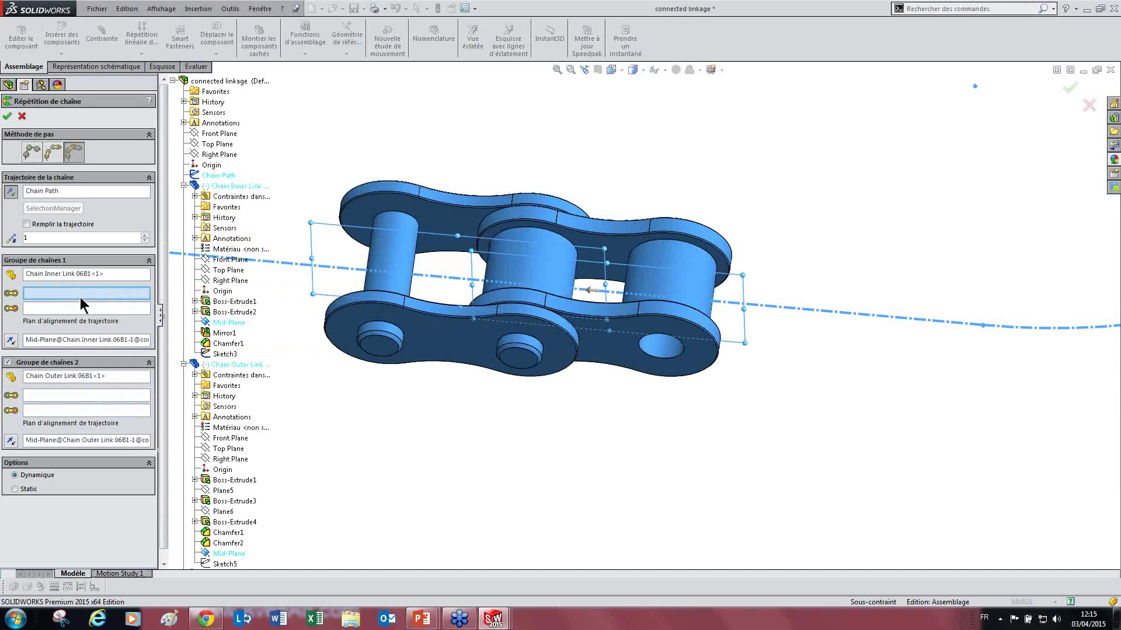
# Remove the outer link from chain group 2 and make chain group 1's first path link ready for a new selection
pyautogui.rightClick(74, 377)
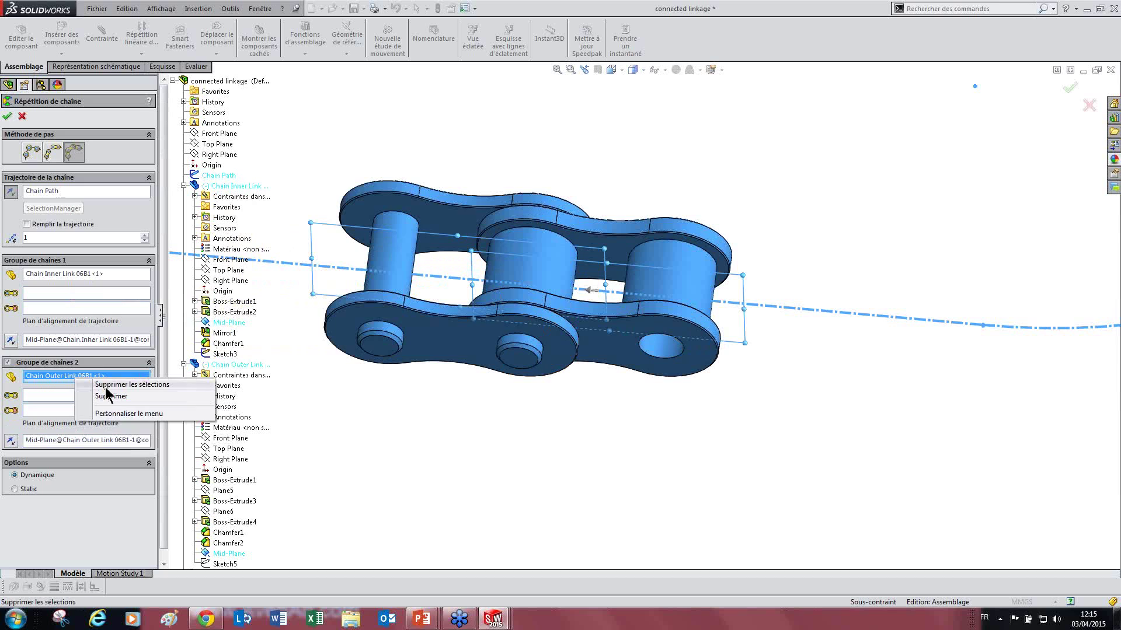
pyautogui.click(96, 385)
pyautogui.click(70, 290)
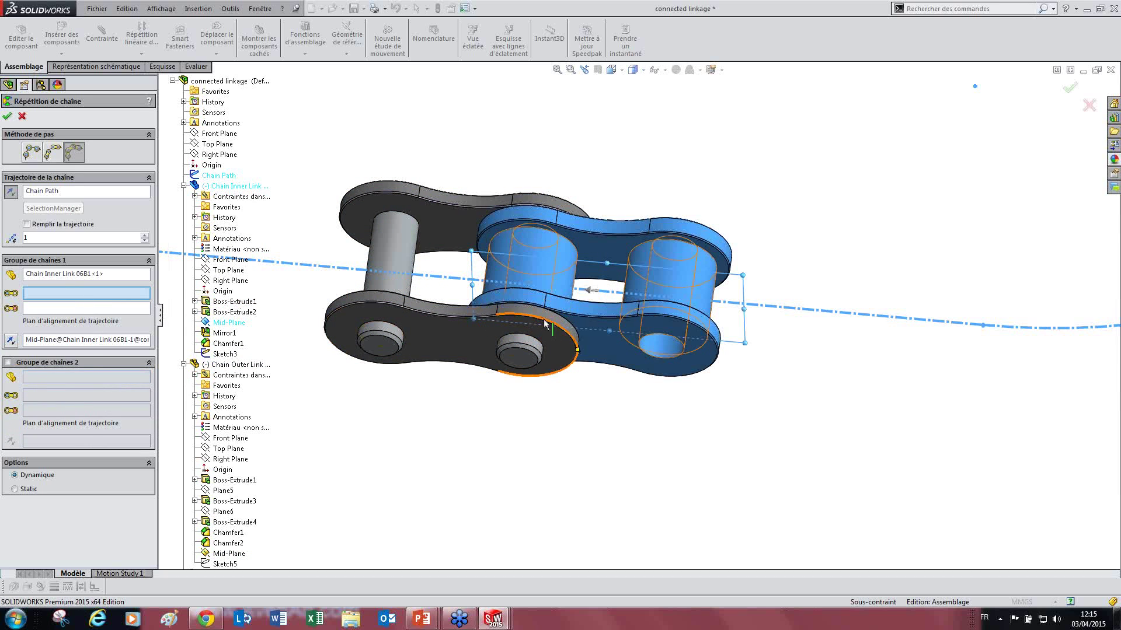
# Assign the inner link's two cylindrical faces to chain group 1, and define group 2 with the outer link, its two pin faces and Mid-Plane
pyautogui.click(660, 283)
pyautogui.click(525, 266)
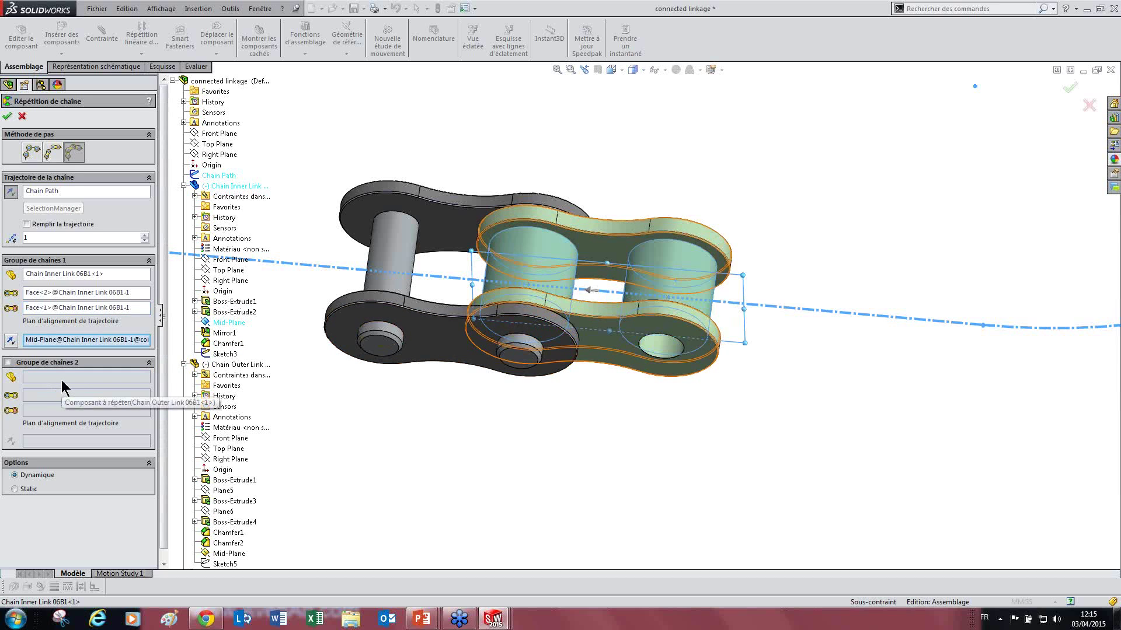
pyautogui.click(7, 362)
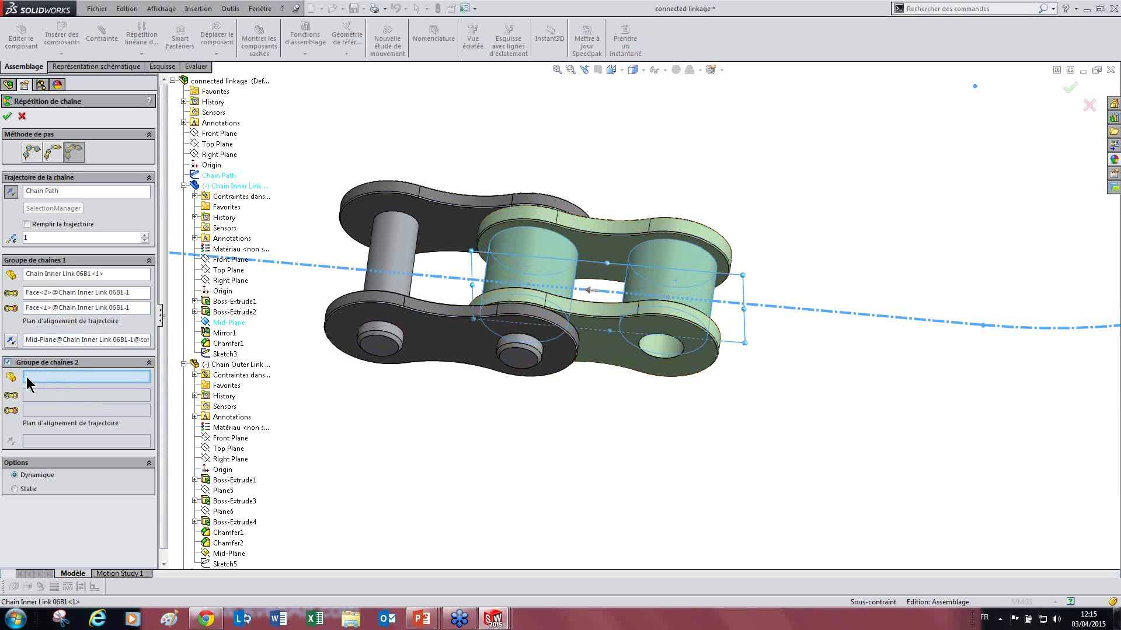
pyautogui.click(335, 327)
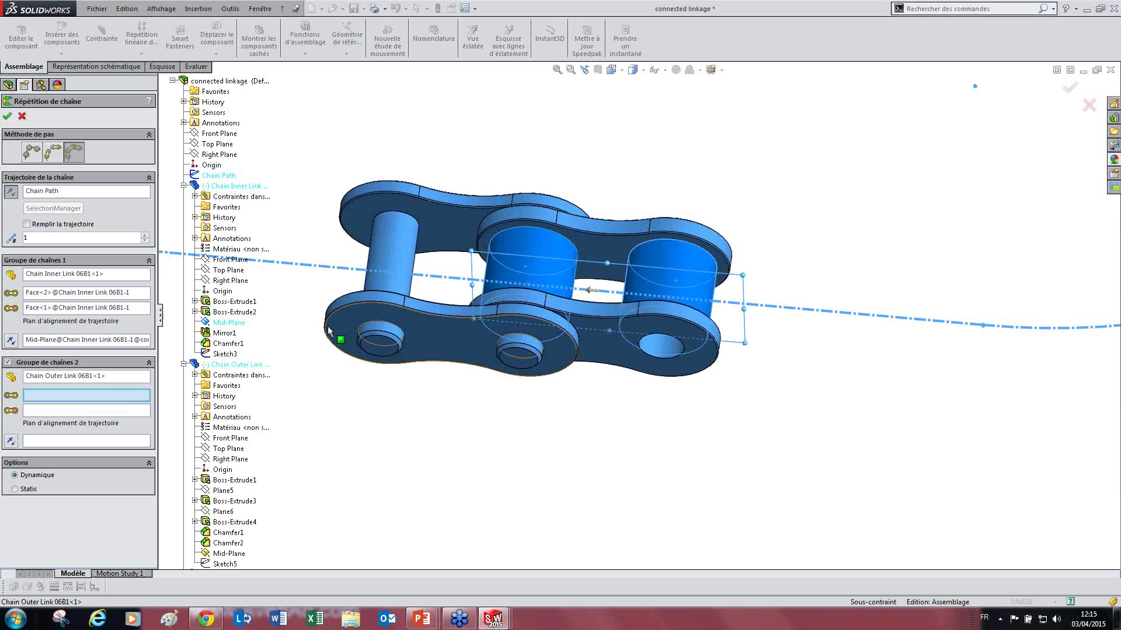
pyautogui.click(516, 341)
pyautogui.click(378, 333)
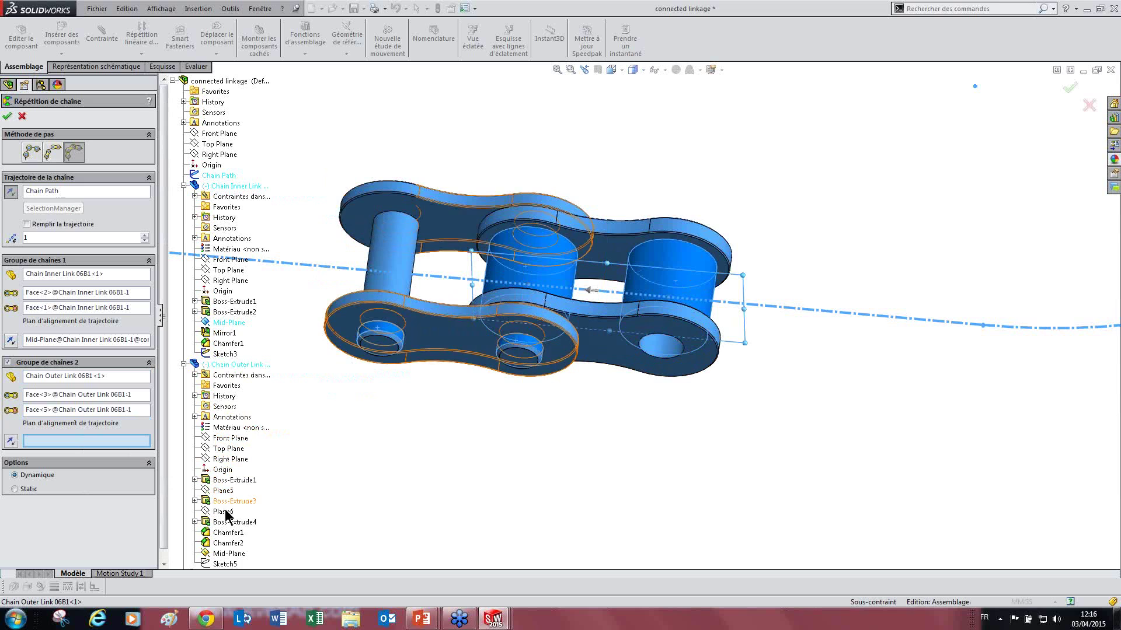
pyautogui.click(223, 552)
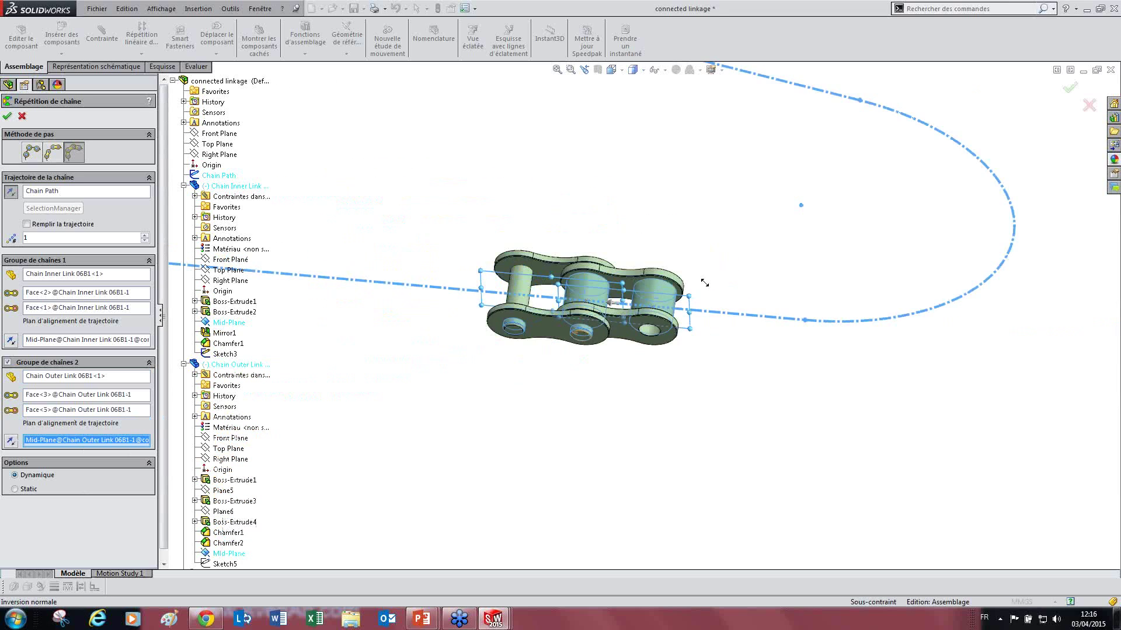
# Raise the number of chain instances to 4 and turn on filling the whole chain path with links
pyautogui.click(144, 236)
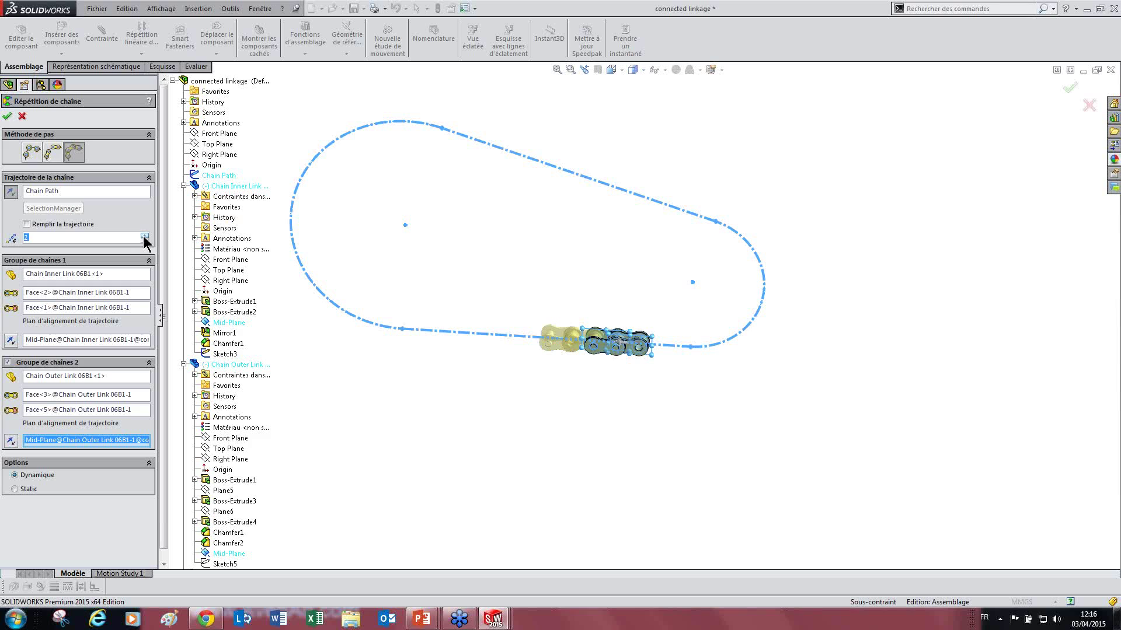
pyautogui.click(144, 236)
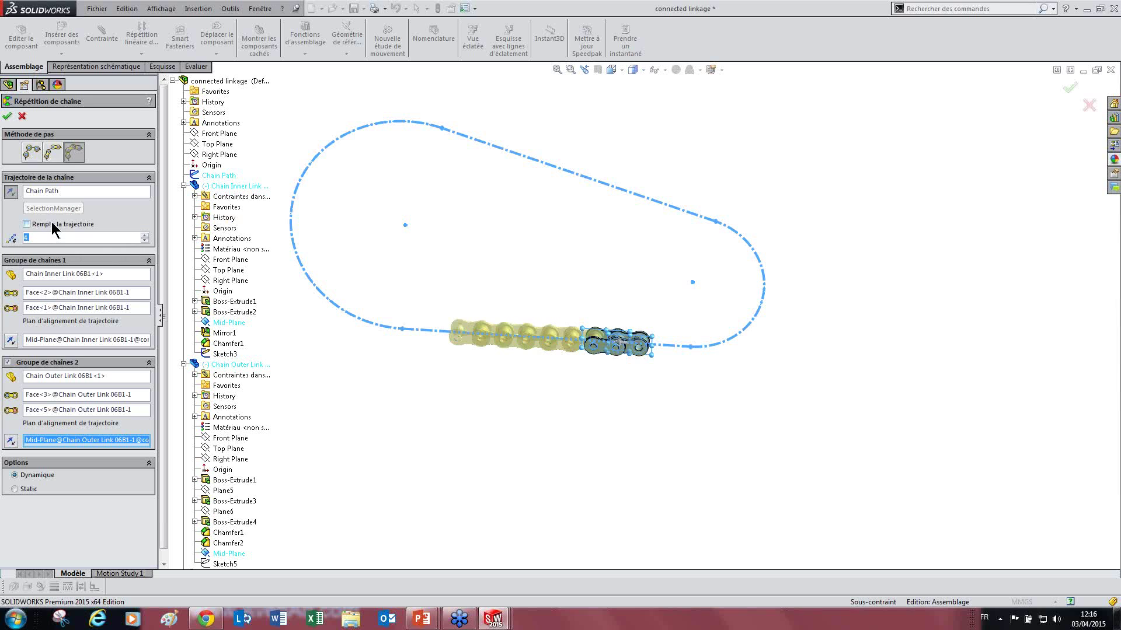
pyautogui.click(27, 224)
# Examine the chain preview around the seed links and along the full path to check how inner and outer links connect
pyautogui.scroll(-15, 590, 362)
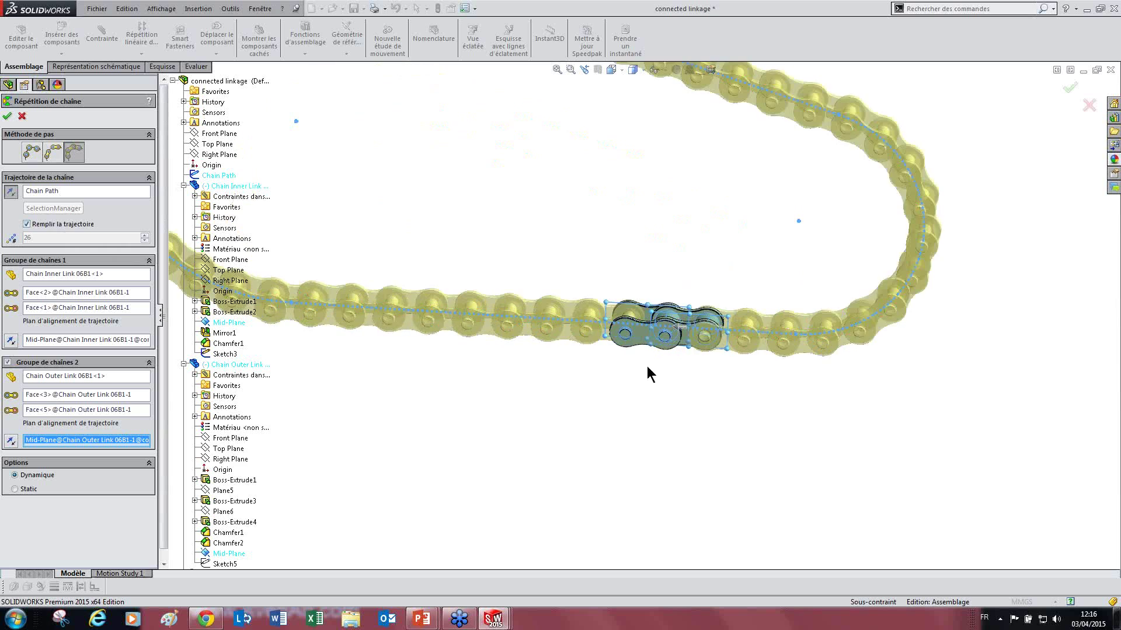
pyautogui.scroll(10, 714, 298)
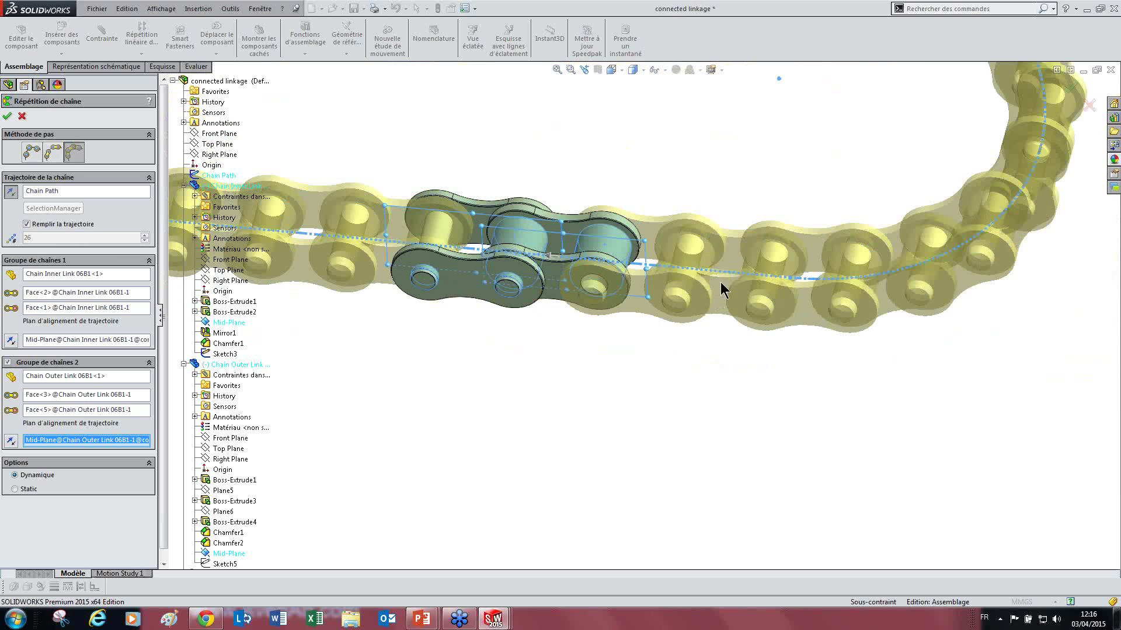
pyautogui.scroll(3, 712, 292)
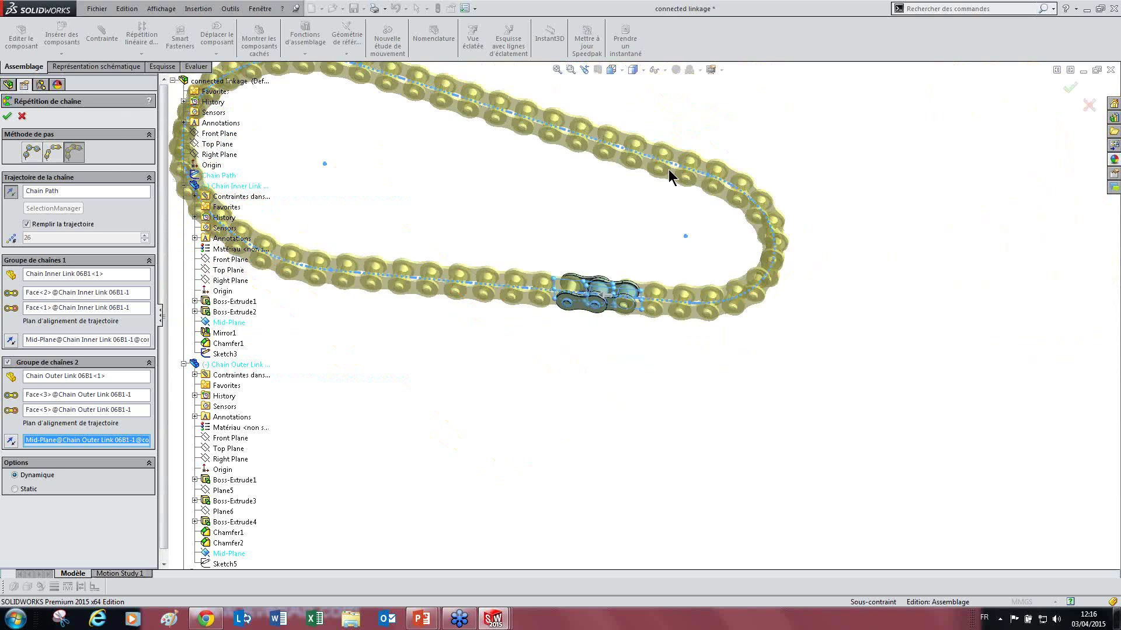
pyautogui.scroll(-5, 625, 302)
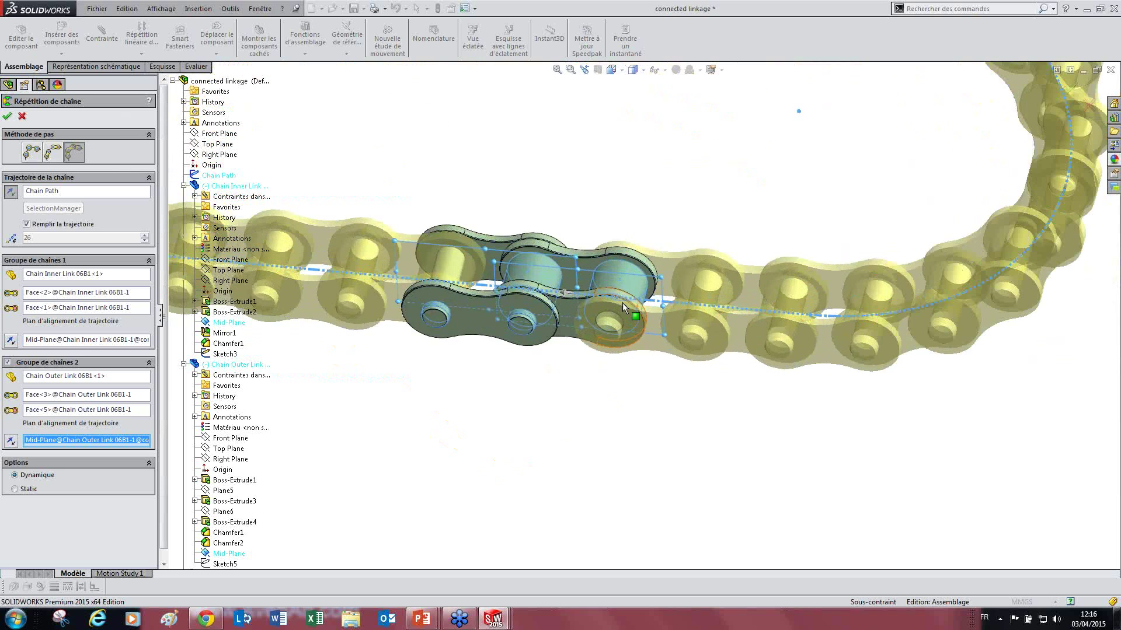
pyautogui.scroll(-3, 622, 303)
pyautogui.scroll(1, 601, 313)
pyautogui.scroll(2, 536, 313)
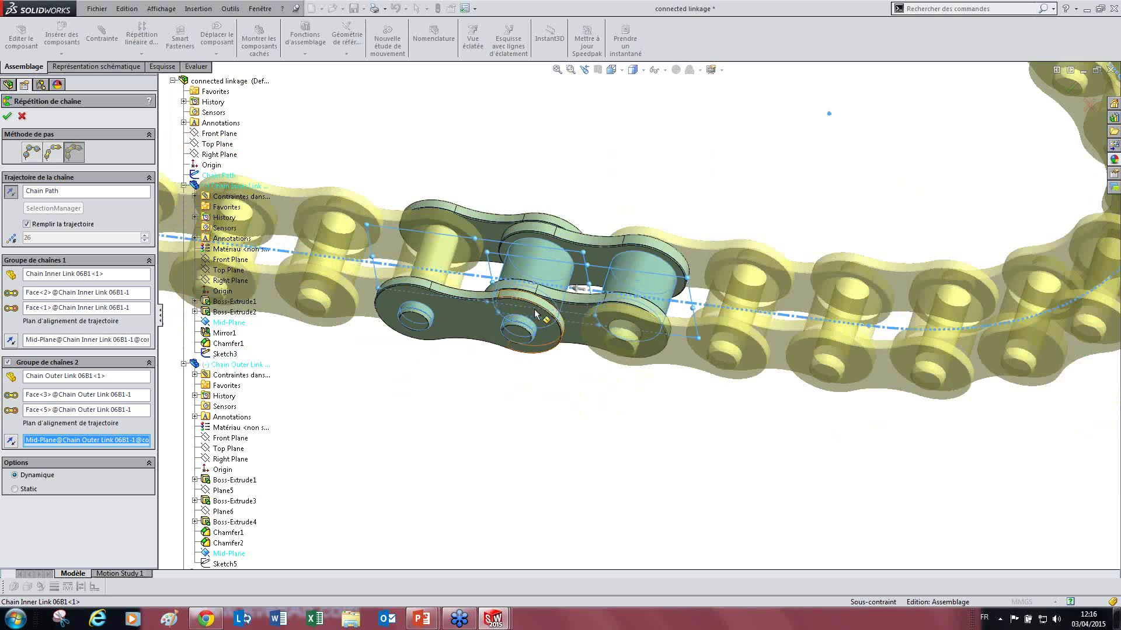
pyautogui.scroll(-2, 535, 313)
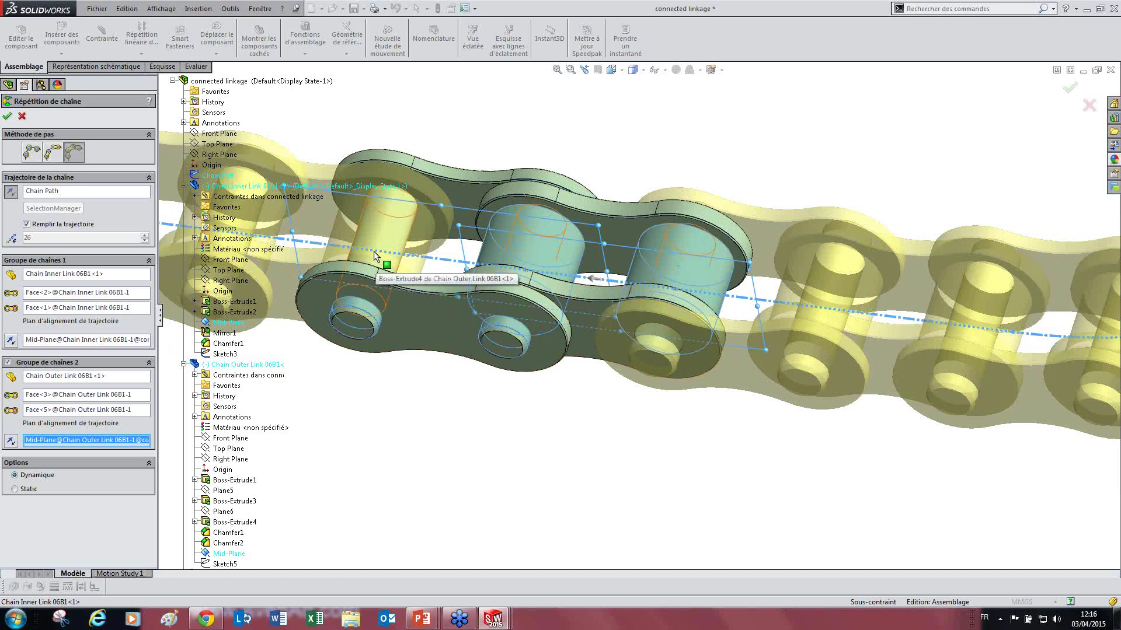
pyautogui.scroll(10, 586, 316)
pyautogui.moveTo(599, 284); pyautogui.dragTo(455, 264, button='middle')
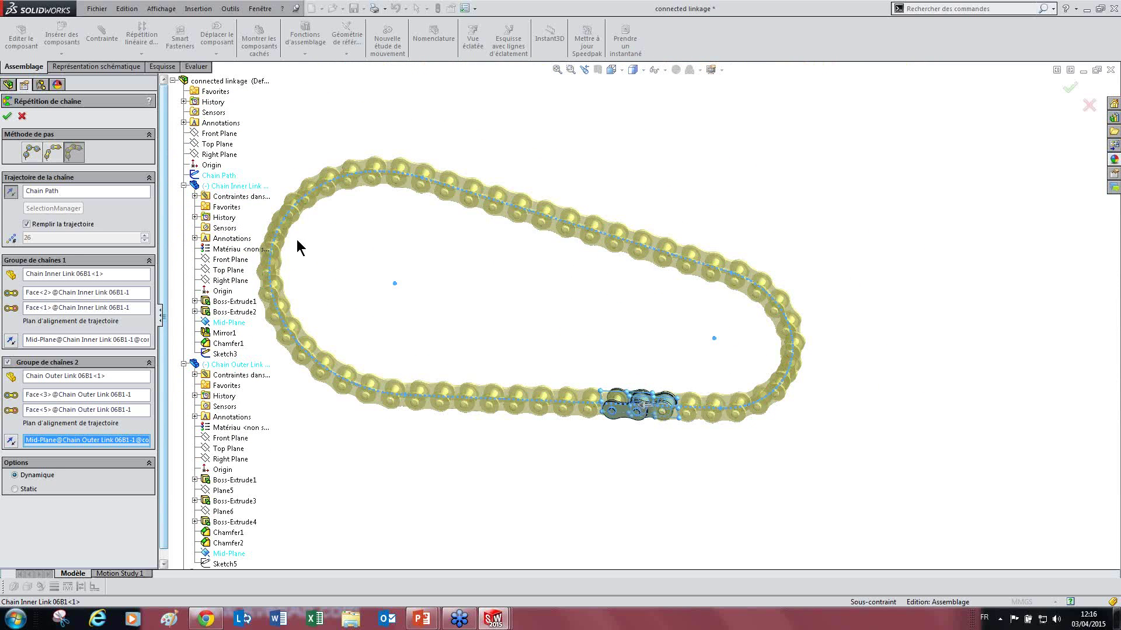
# Confirm the connected-linkage chain pattern and move a link along the upper part of the chain path
pyautogui.click(7, 116)
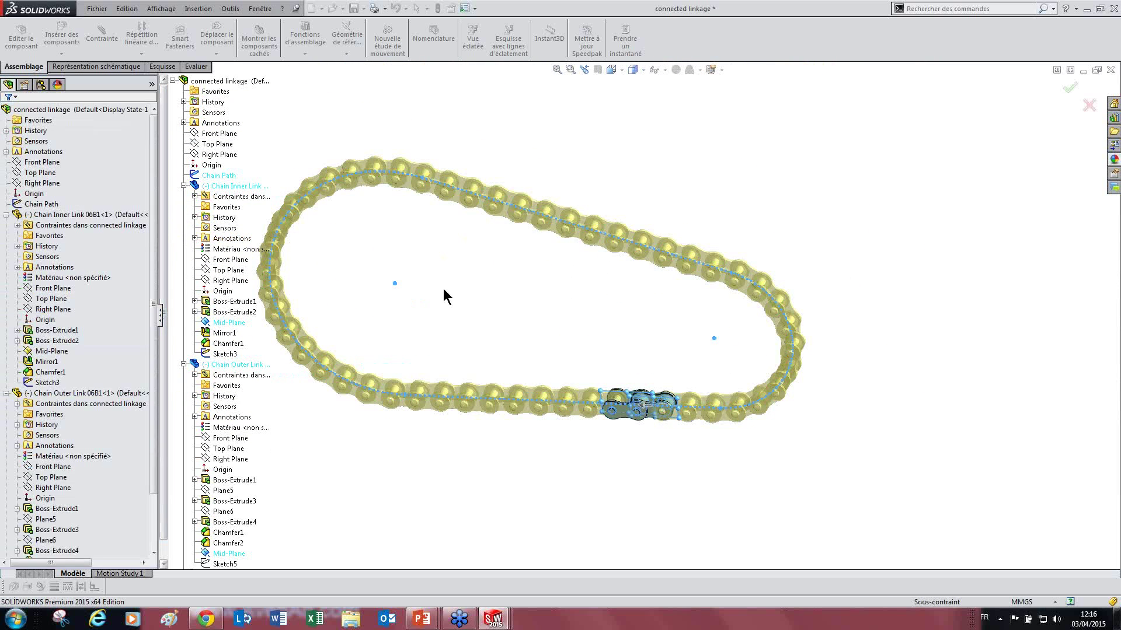
pyautogui.scroll(-3, 438, 209)
pyautogui.moveTo(438, 199); pyautogui.dragTo(107, 245)
pyautogui.scroll(1, 107, 245)
# Edit the chain pattern and change its option from Dynamic to Static
pyautogui.click(6, 234)
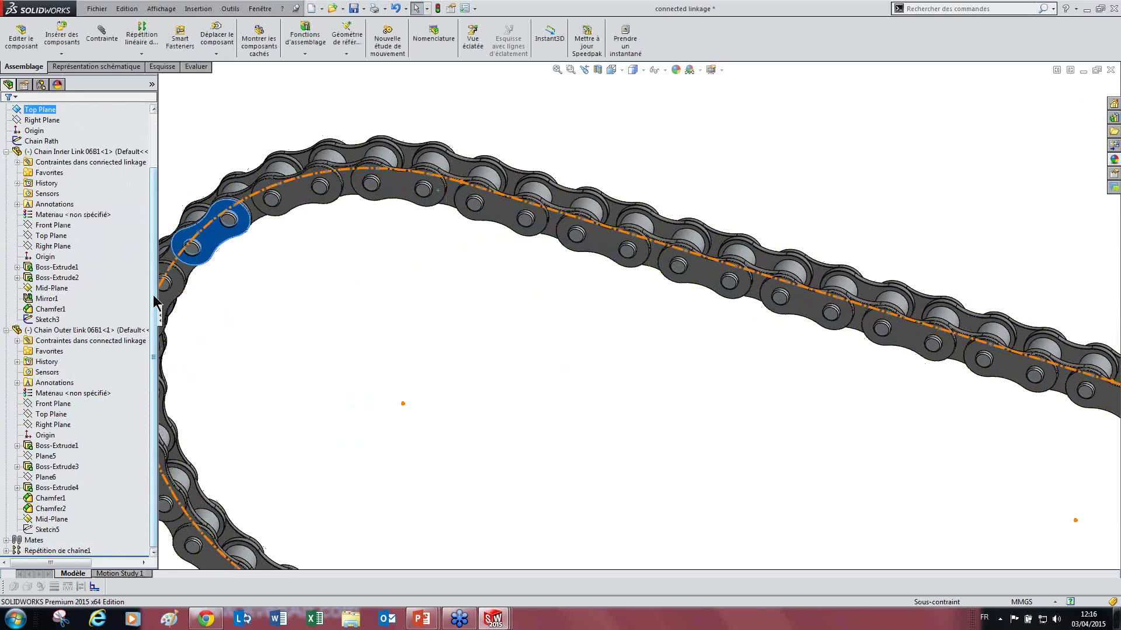
pyautogui.click(35, 550)
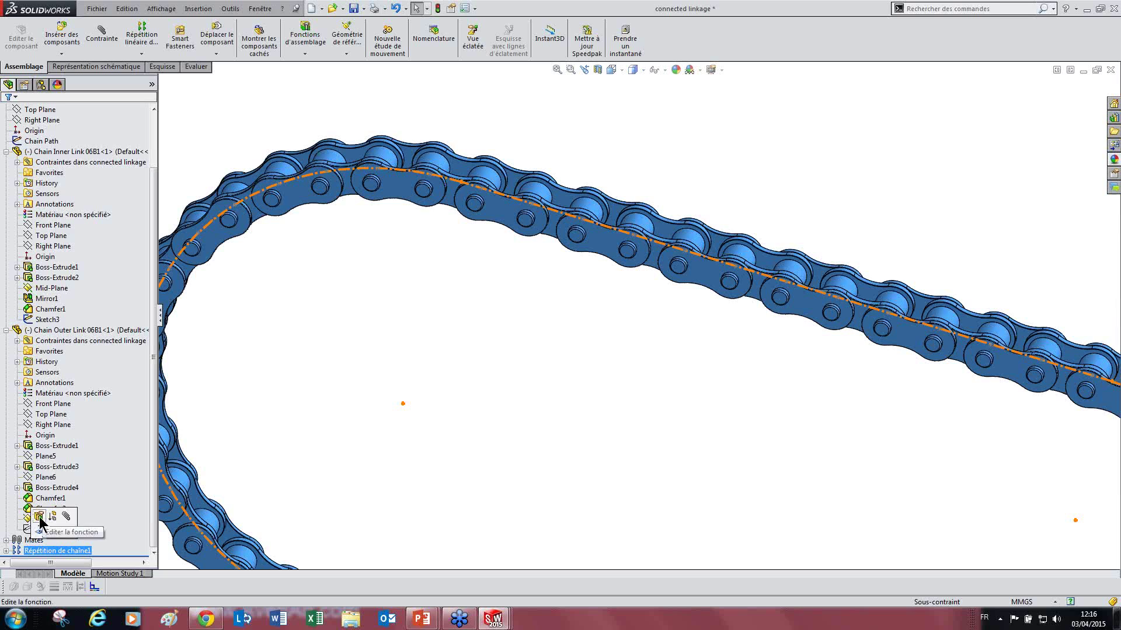
pyautogui.click(36, 522)
pyautogui.click(29, 491)
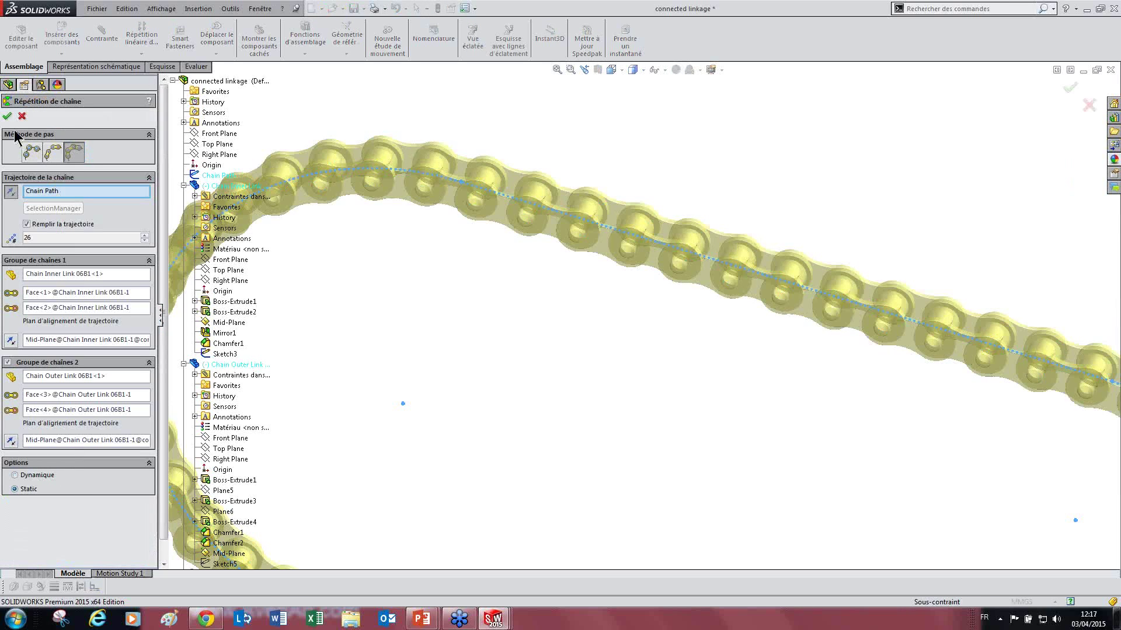
pyautogui.click(7, 116)
# Move links on the upper run along the path to test the motion of the static chain
pyautogui.moveTo(409, 185); pyautogui.dragTo(315, 183)
pyautogui.scroll(3, 500, 270)
pyautogui.moveTo(573, 259); pyautogui.dragTo(514, 251)
pyautogui.scroll(3, 24, 211)
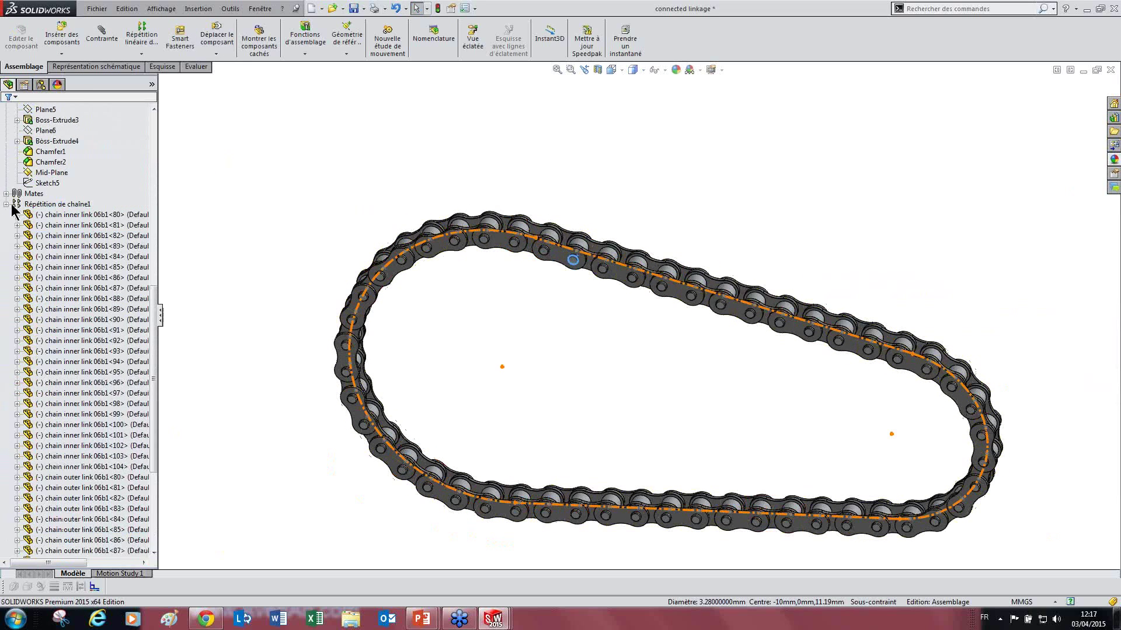
# Edit the chain pattern again and set its option to Dynamic
pyautogui.click(6, 205)
pyautogui.click(32, 551)
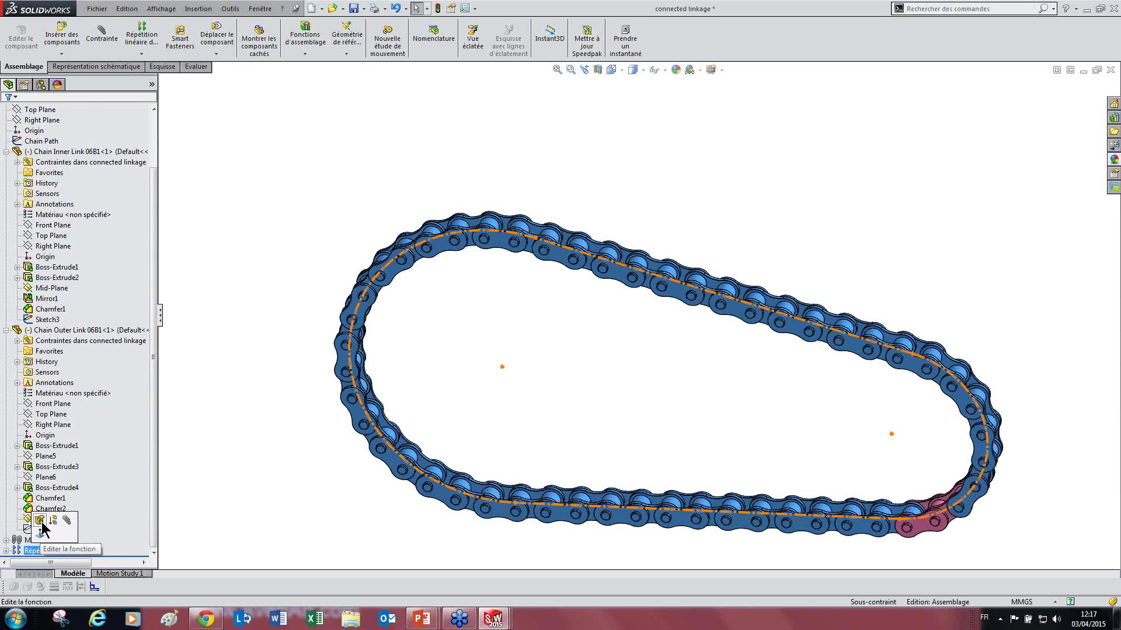
pyautogui.click(36, 517)
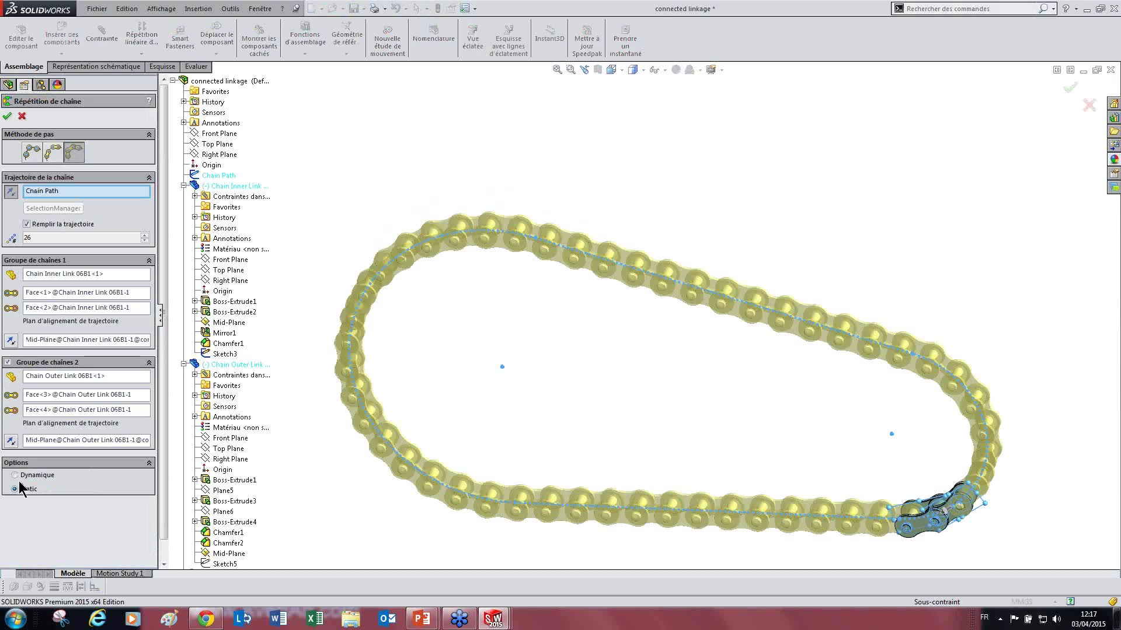
pyautogui.click(8, 116)
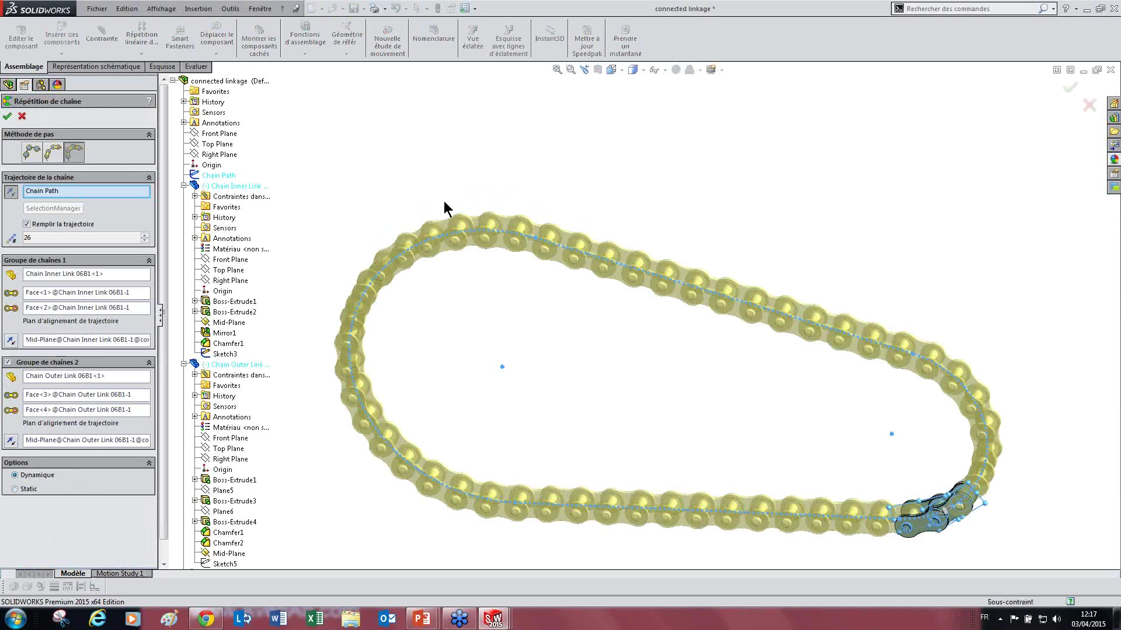
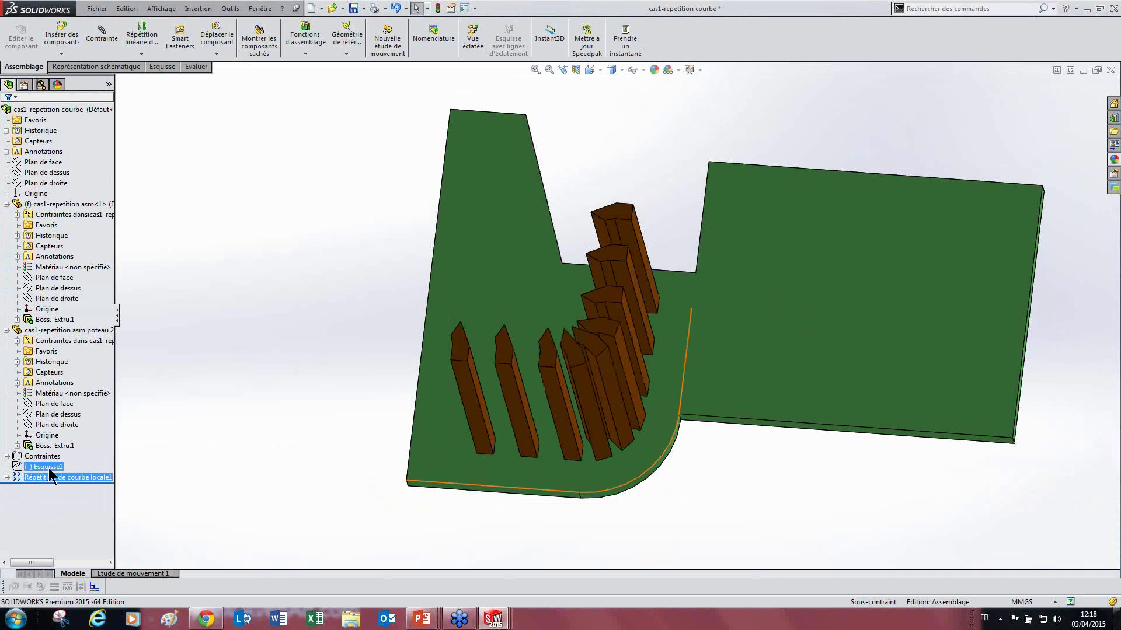
# Display the cas2-cas1-repetition courbe assembly, return to cas1-repetition courbe and select its local curve pattern
pyautogui.moveTo(487, 621)
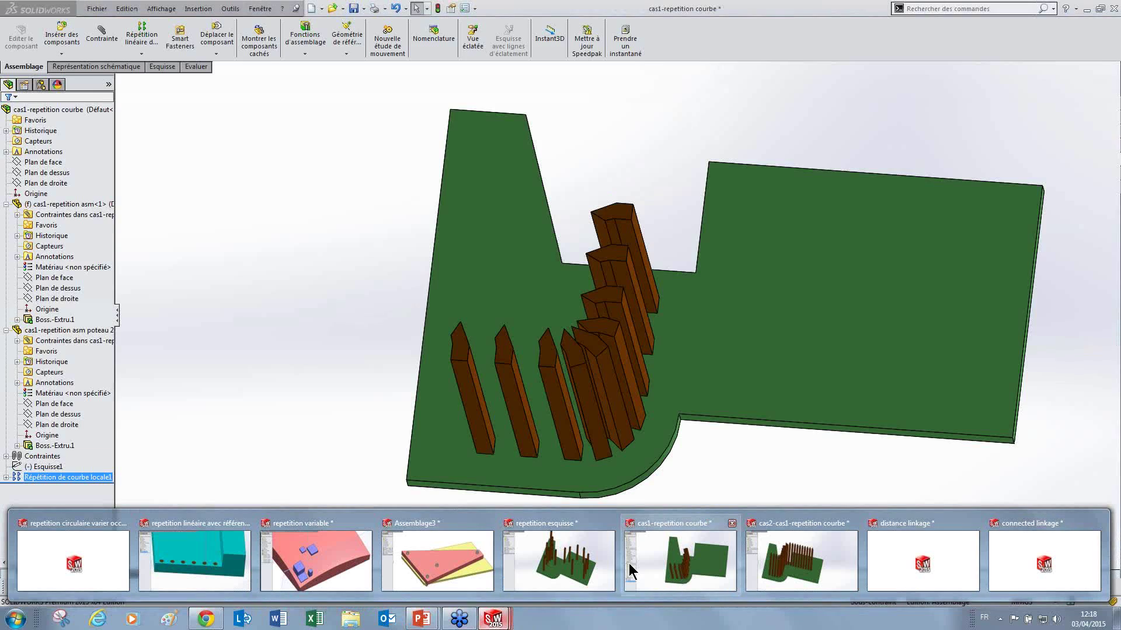
pyautogui.moveTo(597, 562)
pyautogui.moveTo(695, 569)
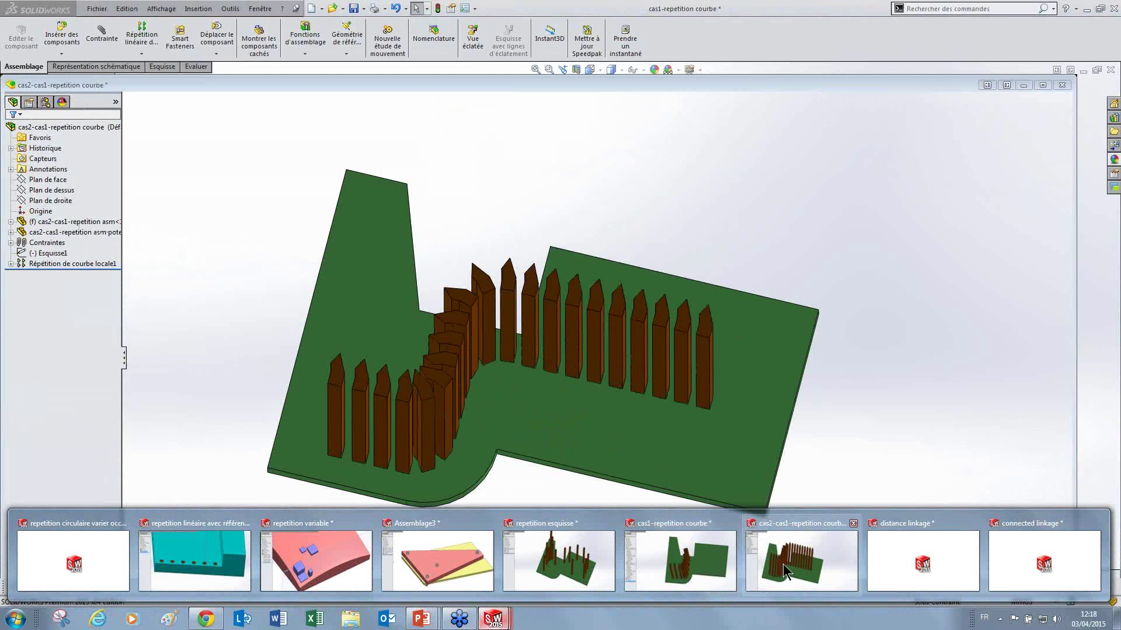
pyautogui.click(779, 564)
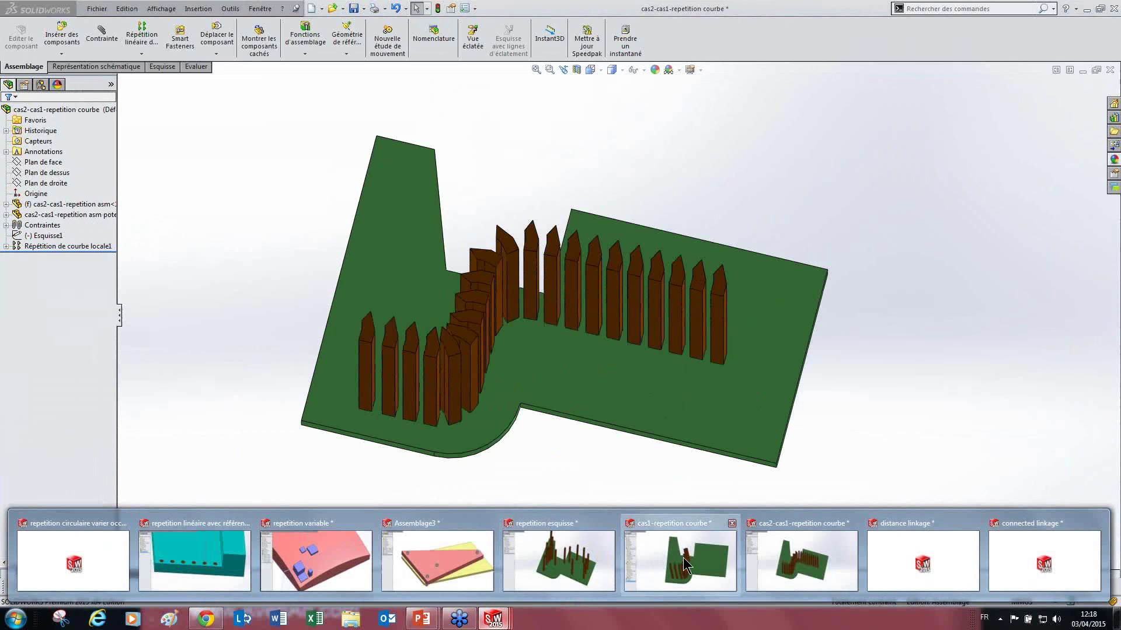
pyautogui.click(683, 559)
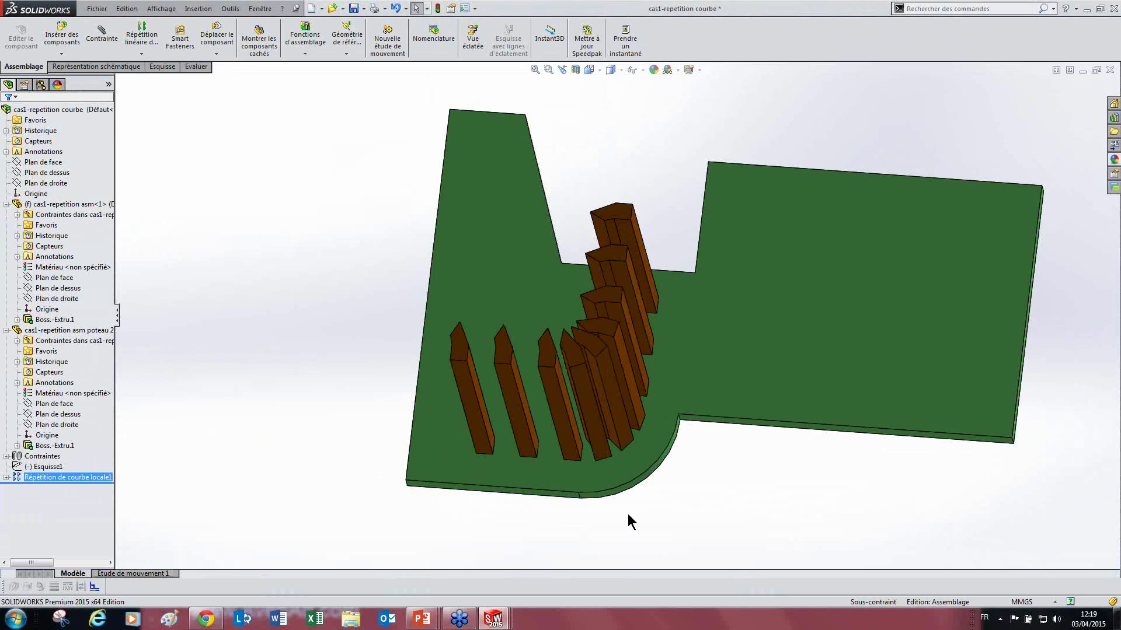
pyautogui.click(20, 477)
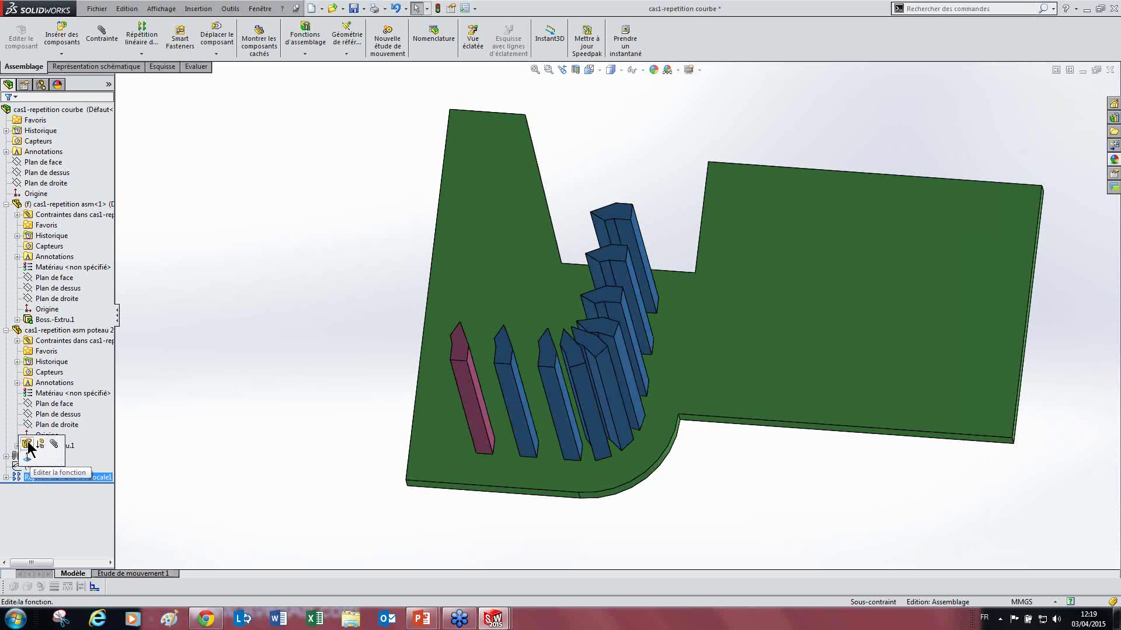
# Close the cas1-repetition courbe and cas2-cas1-repetition courbe assemblies without saving their changes
pyautogui.click(97, 9)
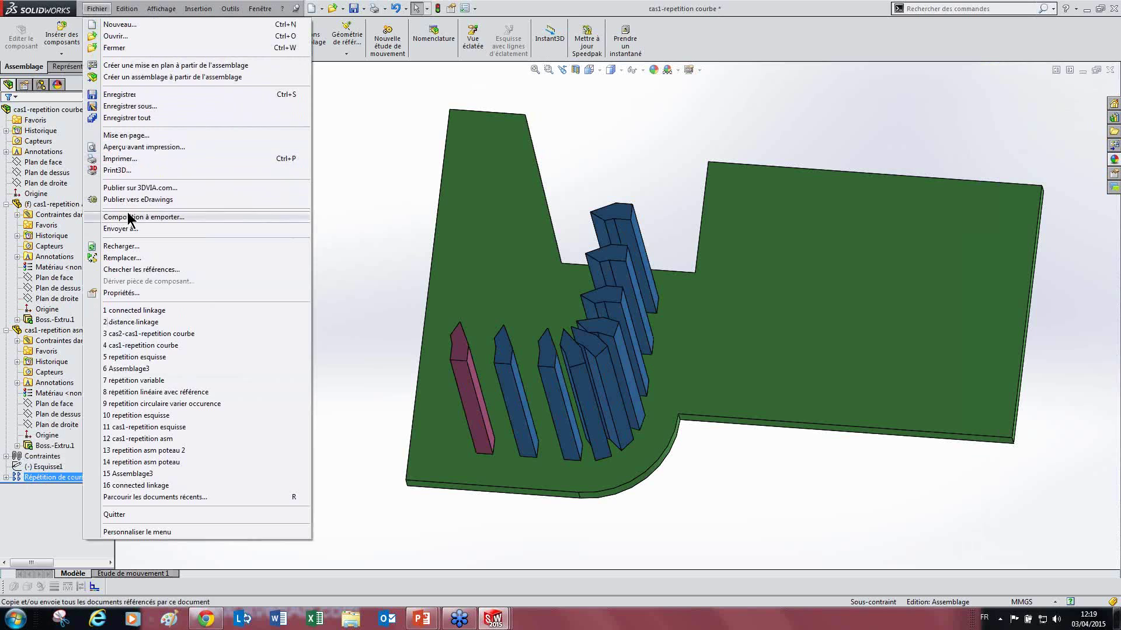
pyautogui.click(115, 48)
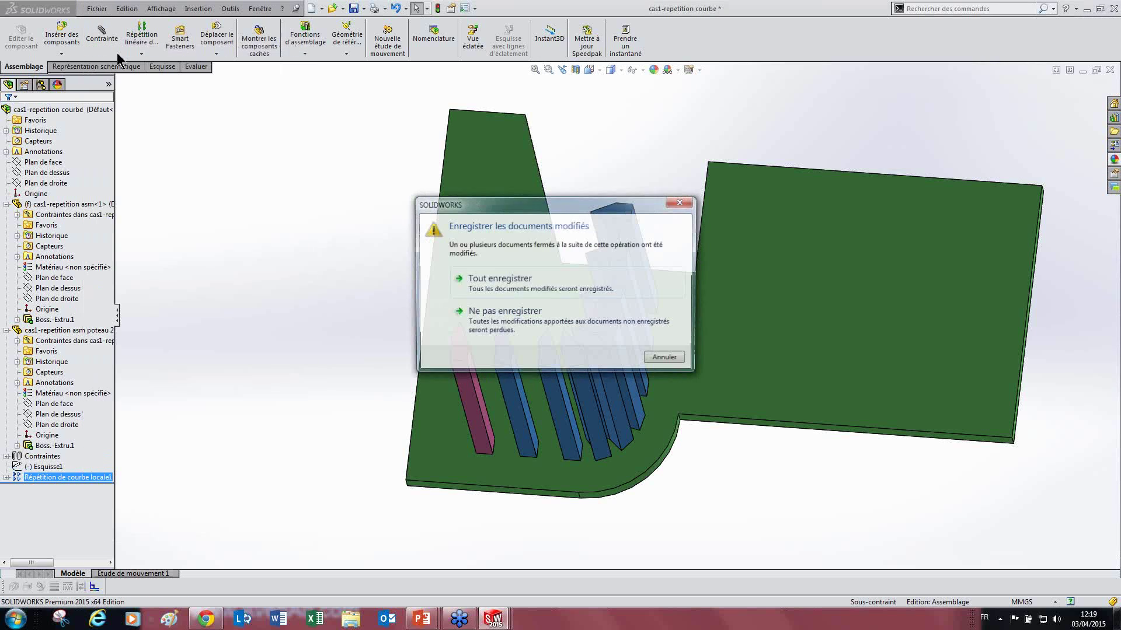
pyautogui.click(499, 323)
pyautogui.click(97, 8)
pyautogui.click(115, 48)
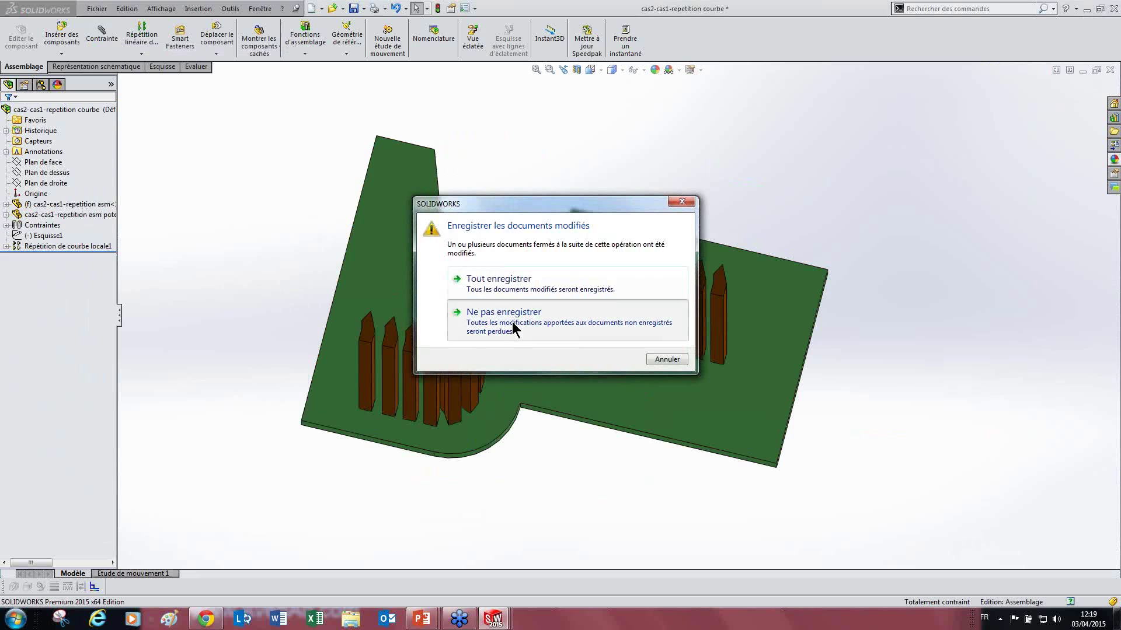
pyautogui.click(513, 326)
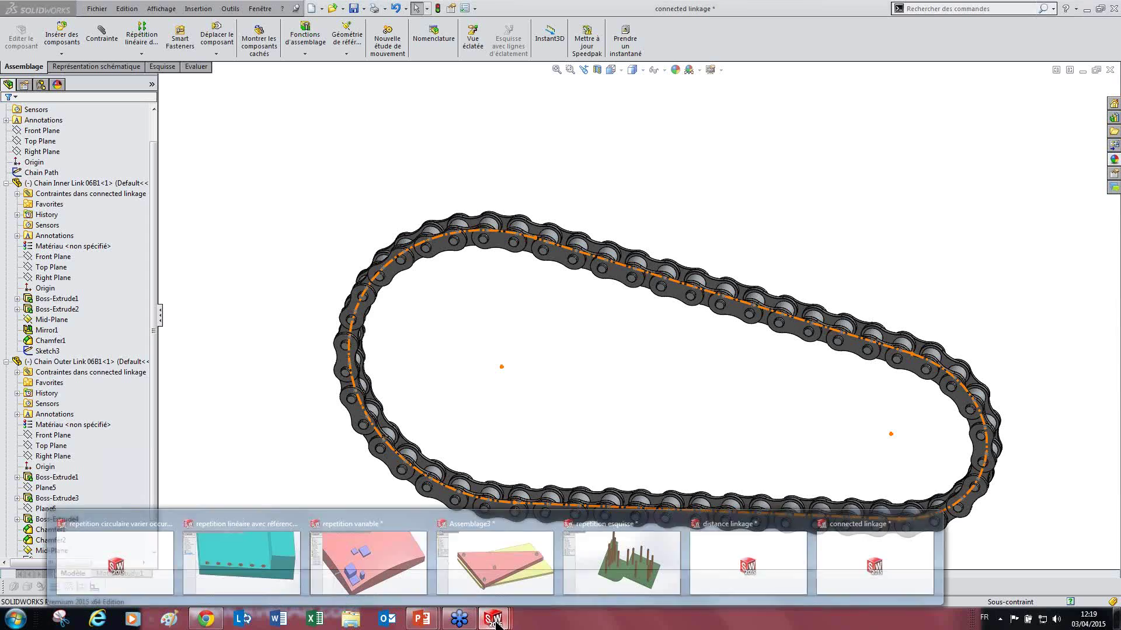
# Switch to the repetition esquisse assembly and open the sketch that drives the post pattern for editing
pyautogui.click(620, 523)
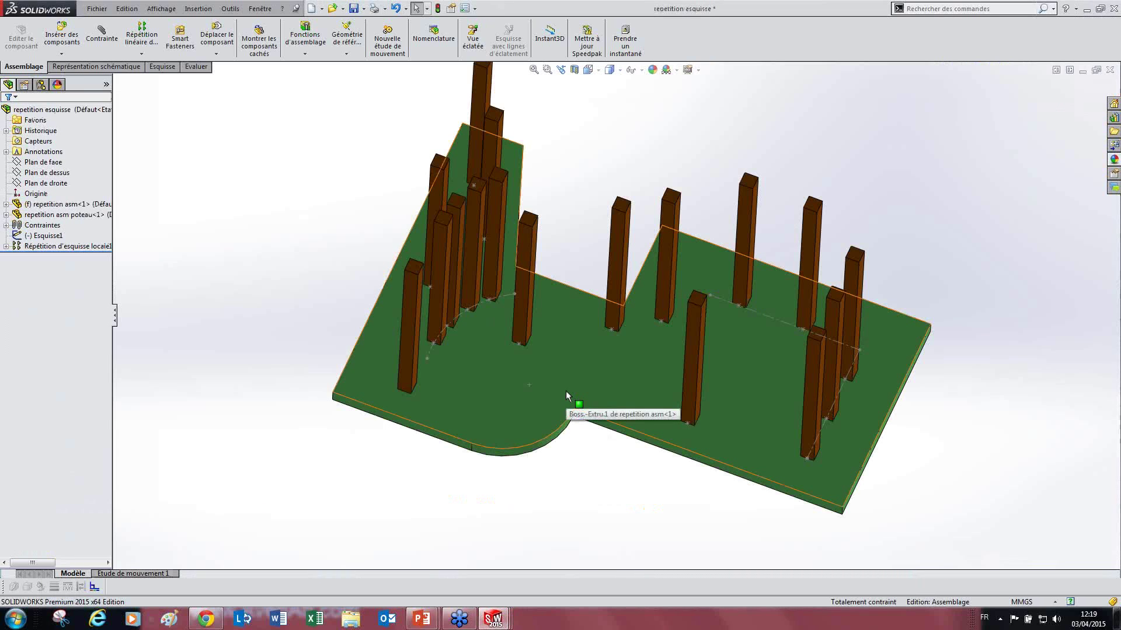
pyautogui.moveTo(593, 356); pyautogui.dragTo(588, 450, button='middle')
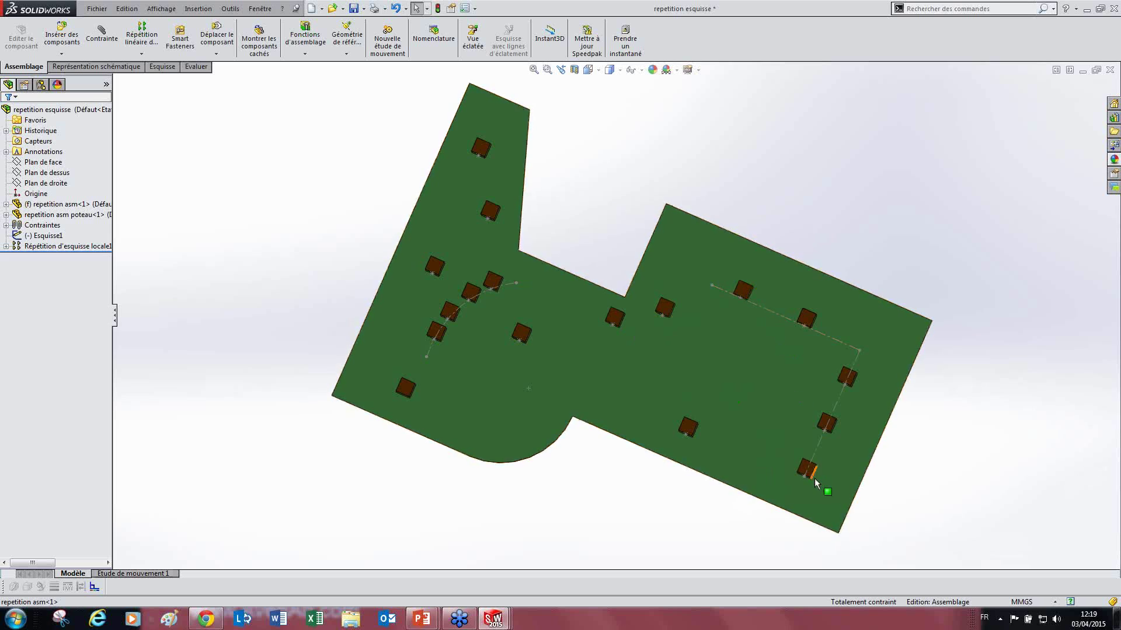
pyautogui.click(858, 365)
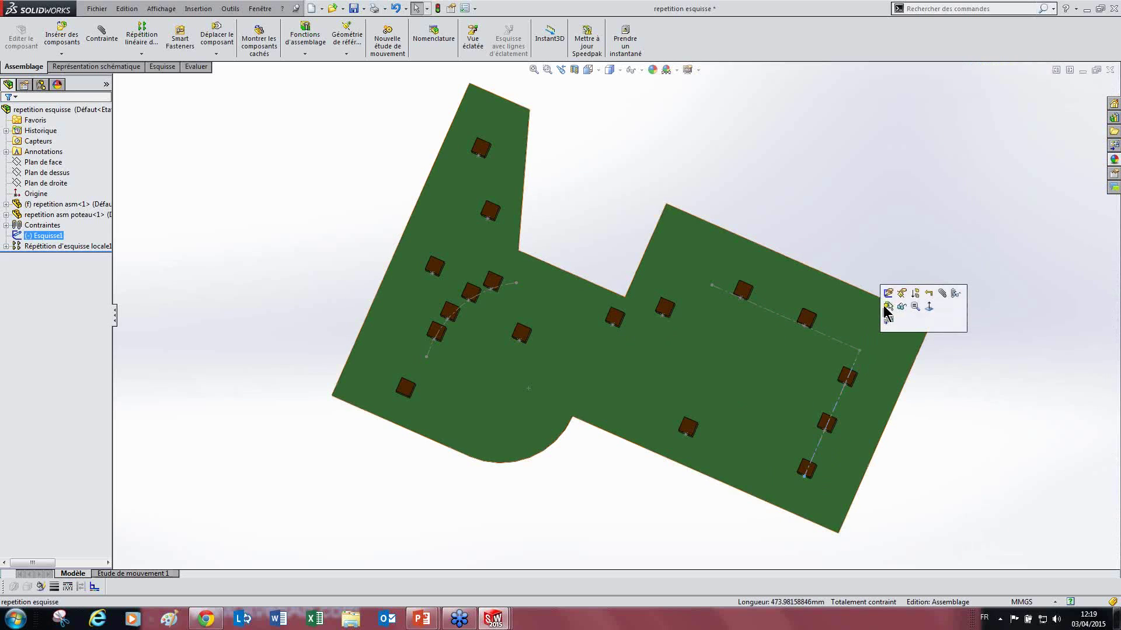
pyautogui.click(888, 292)
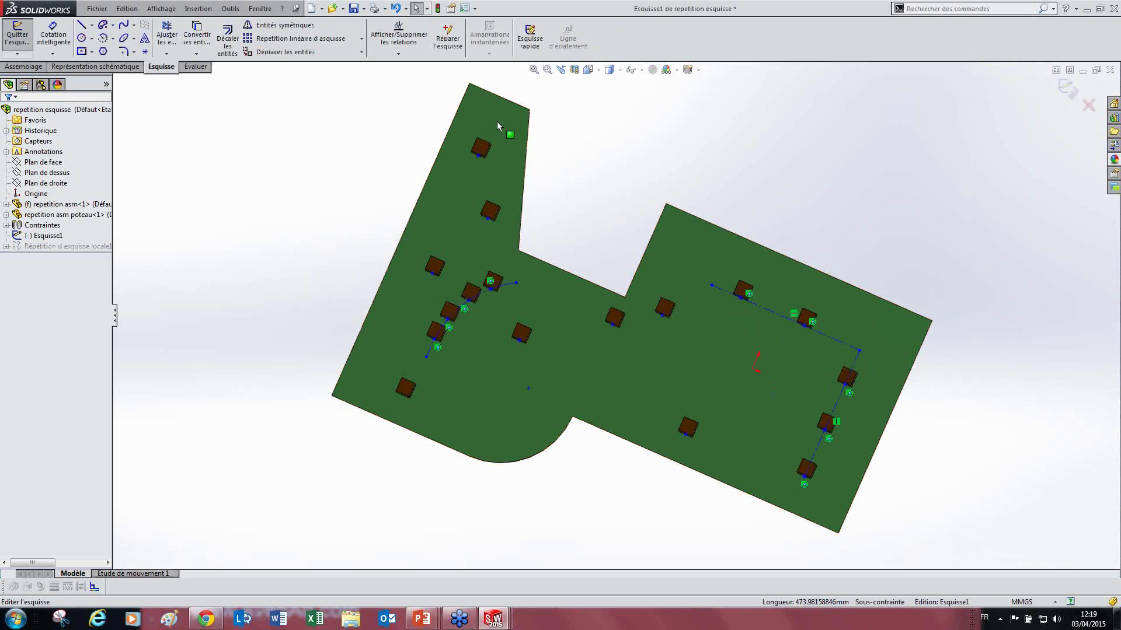
# Activate the Point tool in the pattern sketch without placing any point, and exit the sketch
pyautogui.click(149, 53)
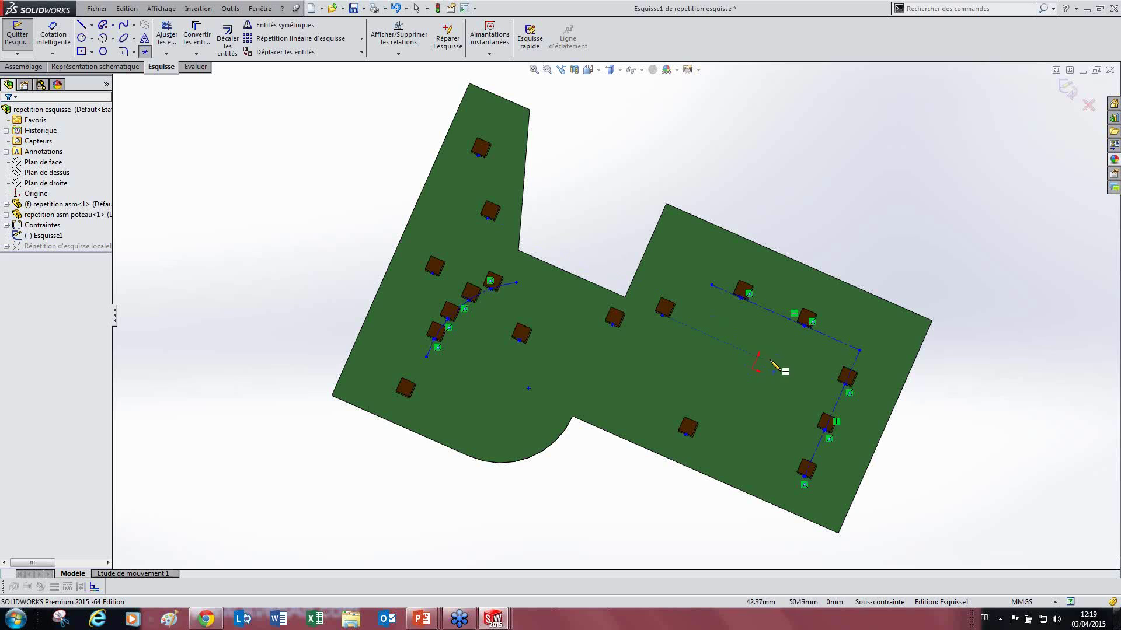
pyautogui.press('Escape')
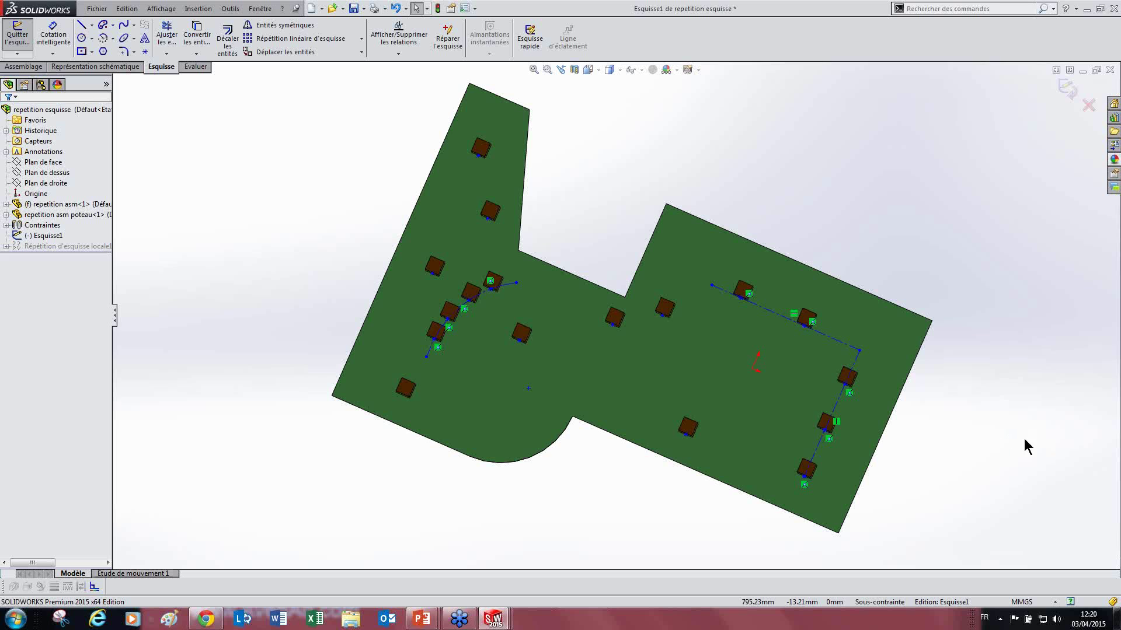
pyautogui.moveTo(796, 210); pyautogui.dragTo(734, 392, button='middle')
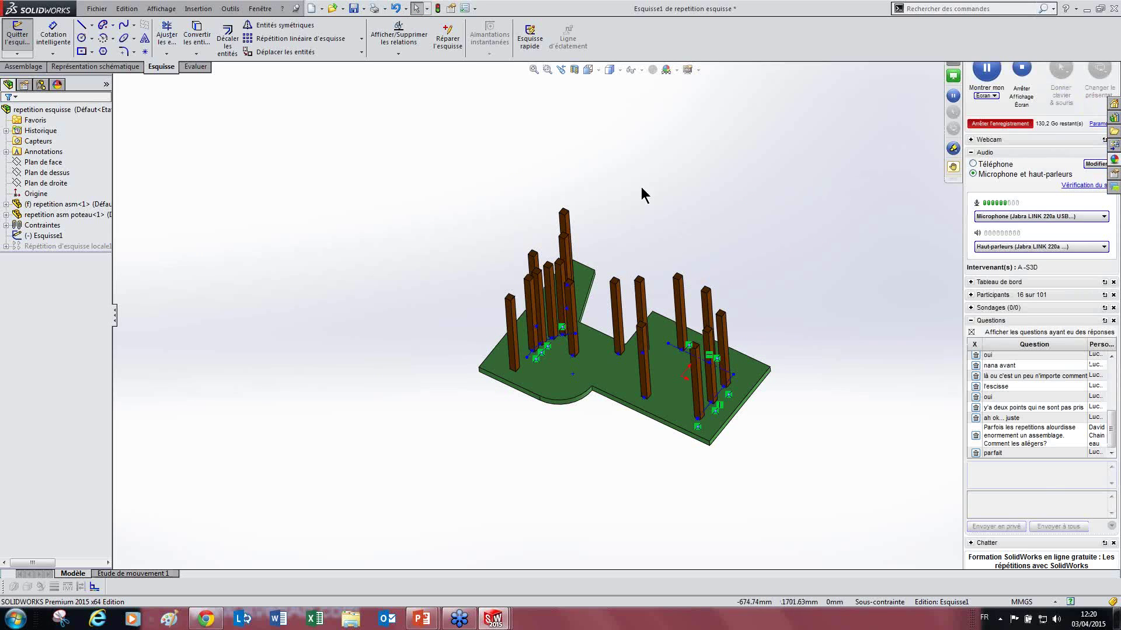
pyautogui.click(27, 237)
pyautogui.click(376, 228)
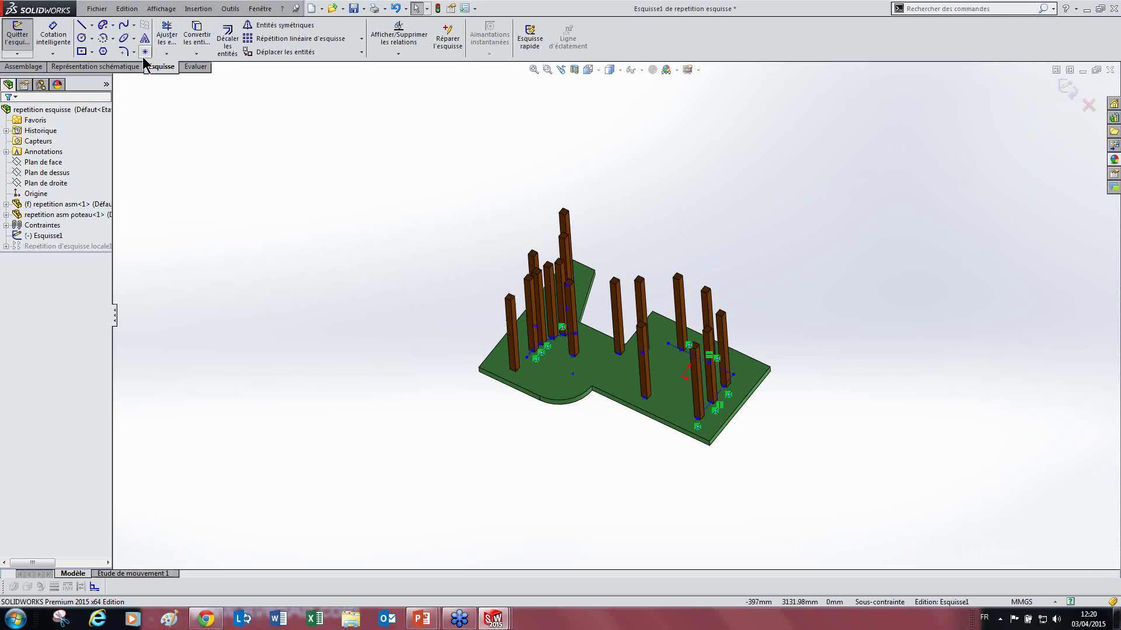
pyautogui.click(12, 41)
# Review the sketch-driven pattern's sketch, reference point and component to repeat, and close its definition without changes
pyautogui.click(37, 247)
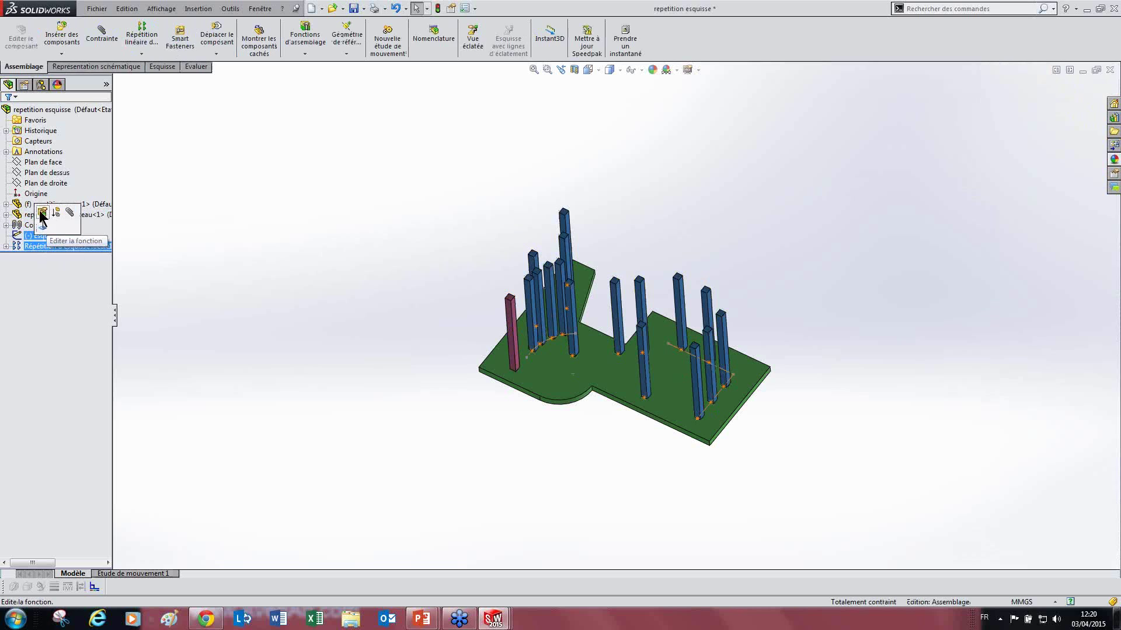
pyautogui.click(44, 217)
pyautogui.click(49, 302)
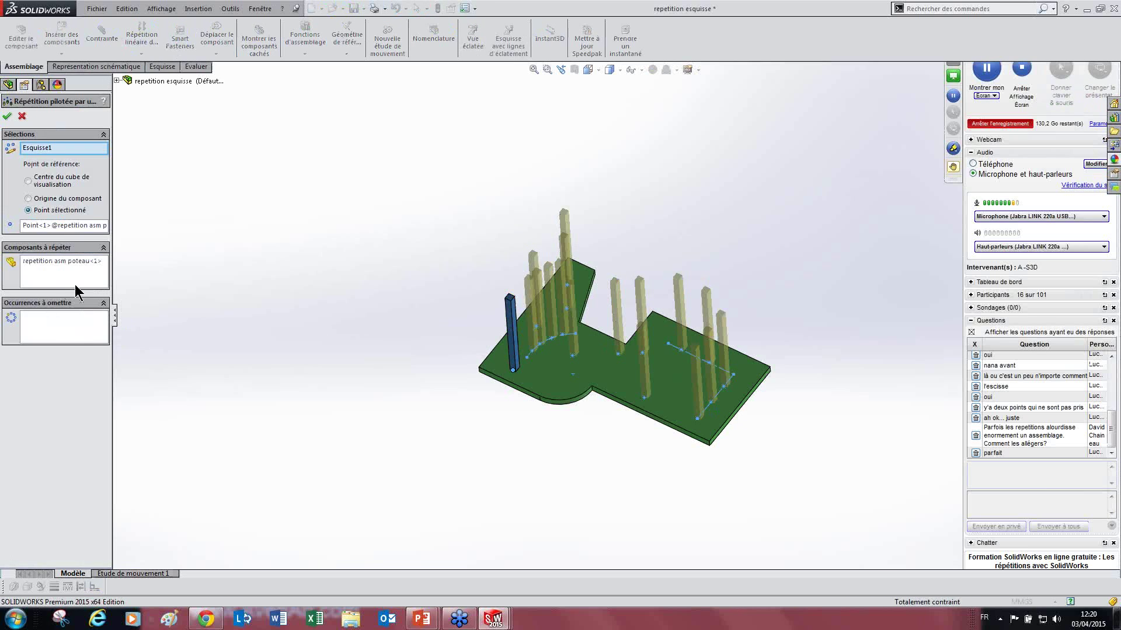
pyautogui.click(22, 117)
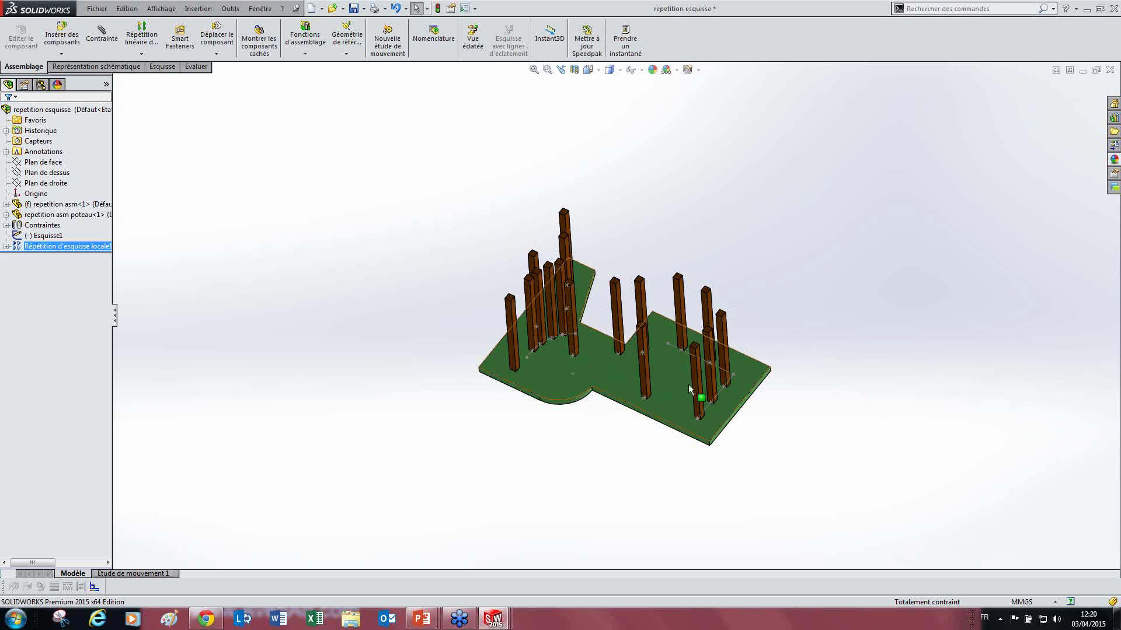
# Expand the local sketch pattern to examine its post occurrences, and collapse it again
pyautogui.moveTo(63, 251)
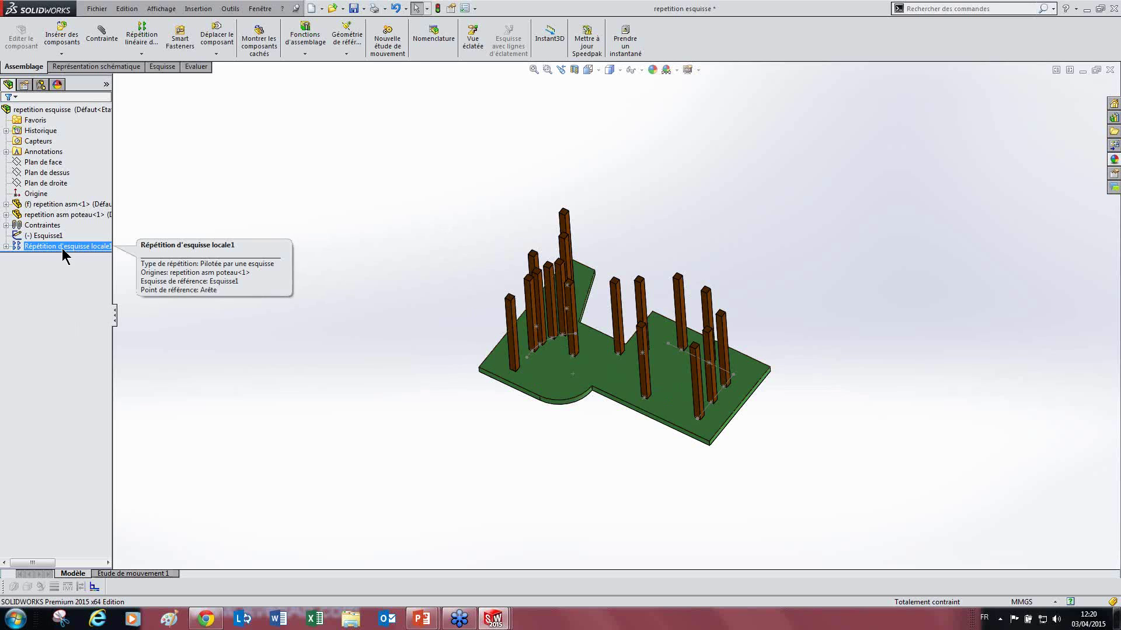
pyautogui.click(6, 247)
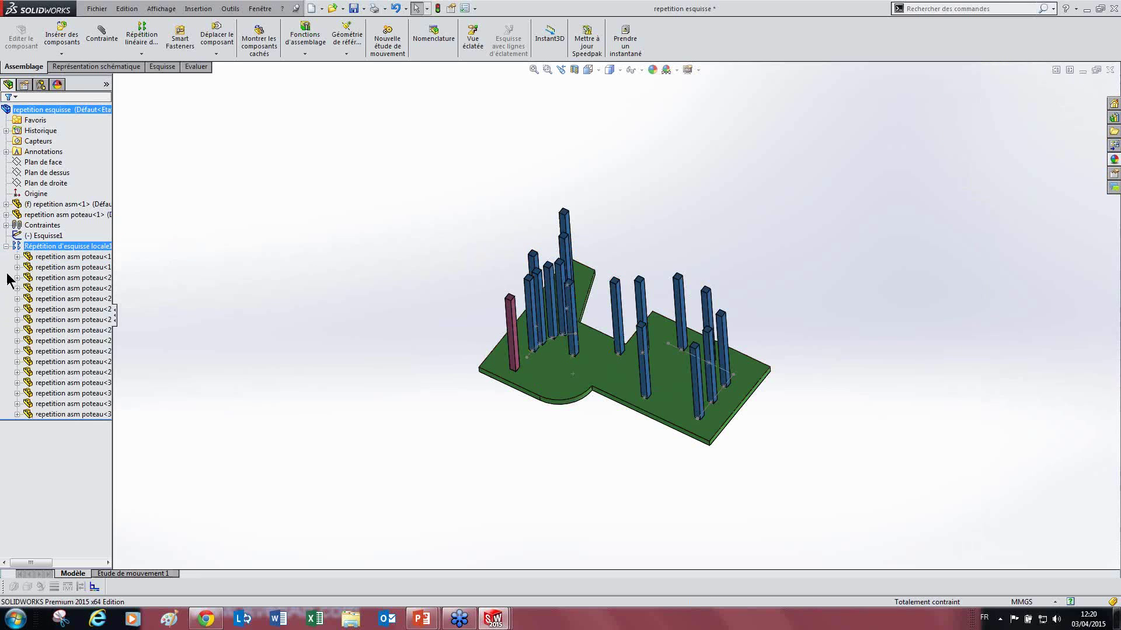
pyautogui.click(6, 247)
pyautogui.click(205, 256)
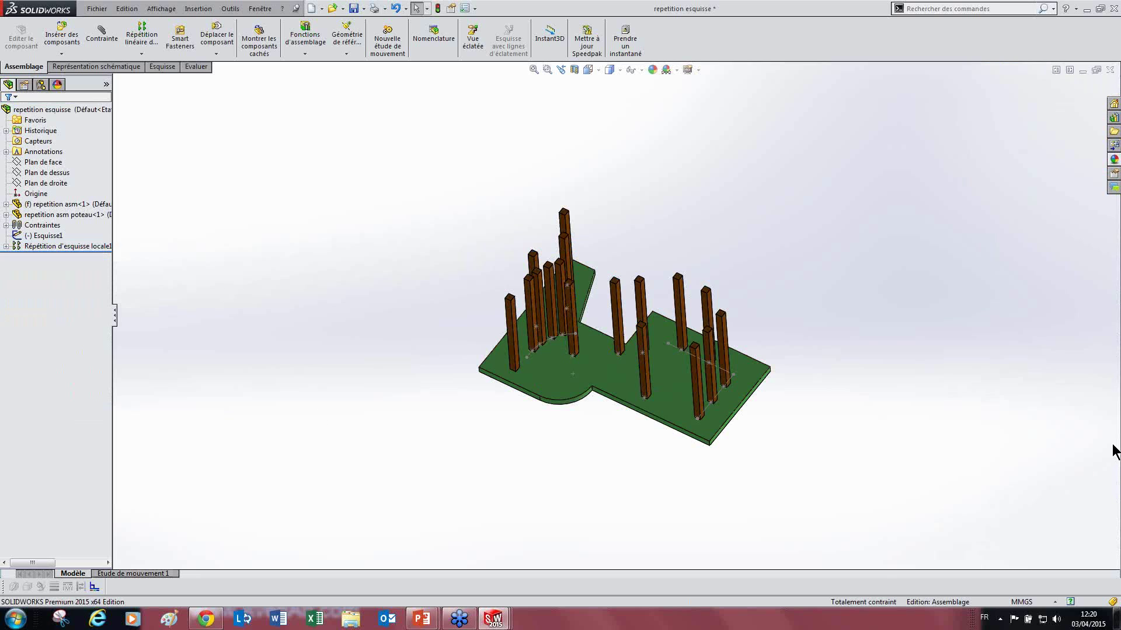
pyautogui.moveTo(1116, 442)
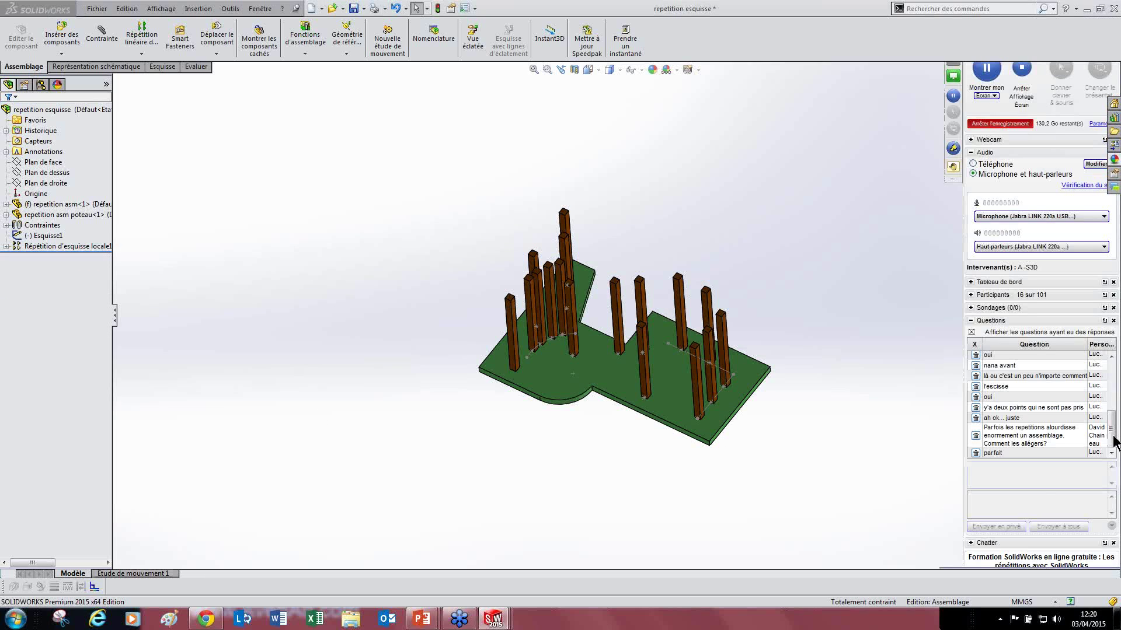